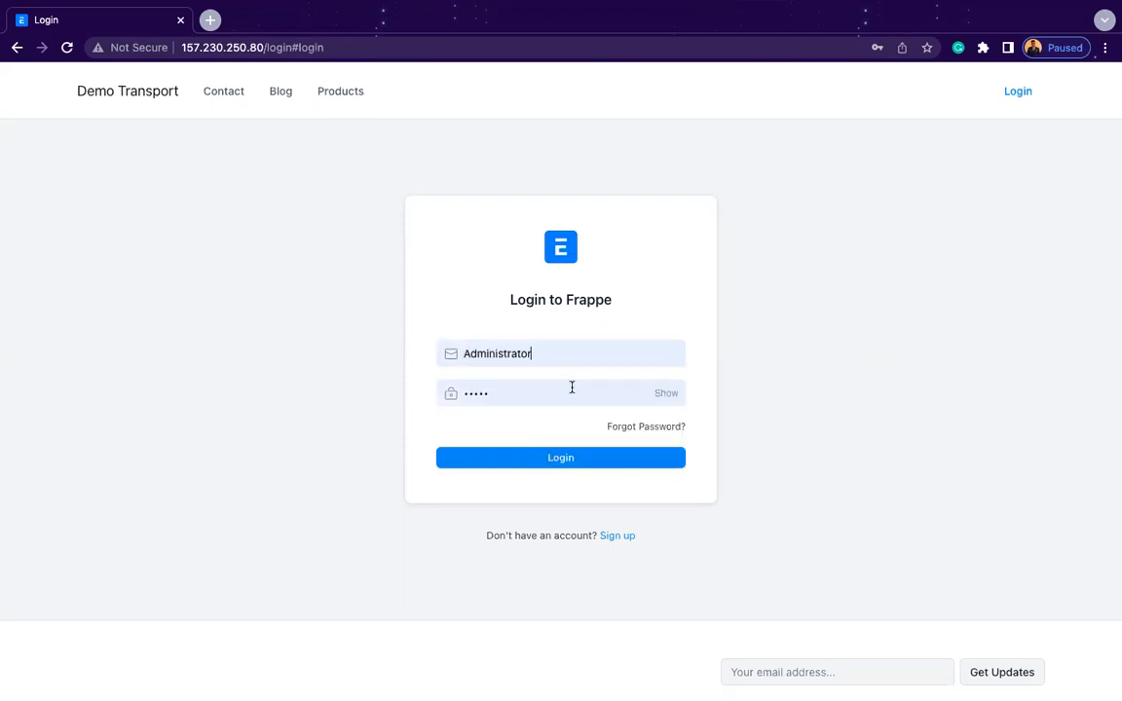
Log in to the site with the Administrator credentials already filled in on the login form
click(570, 468)
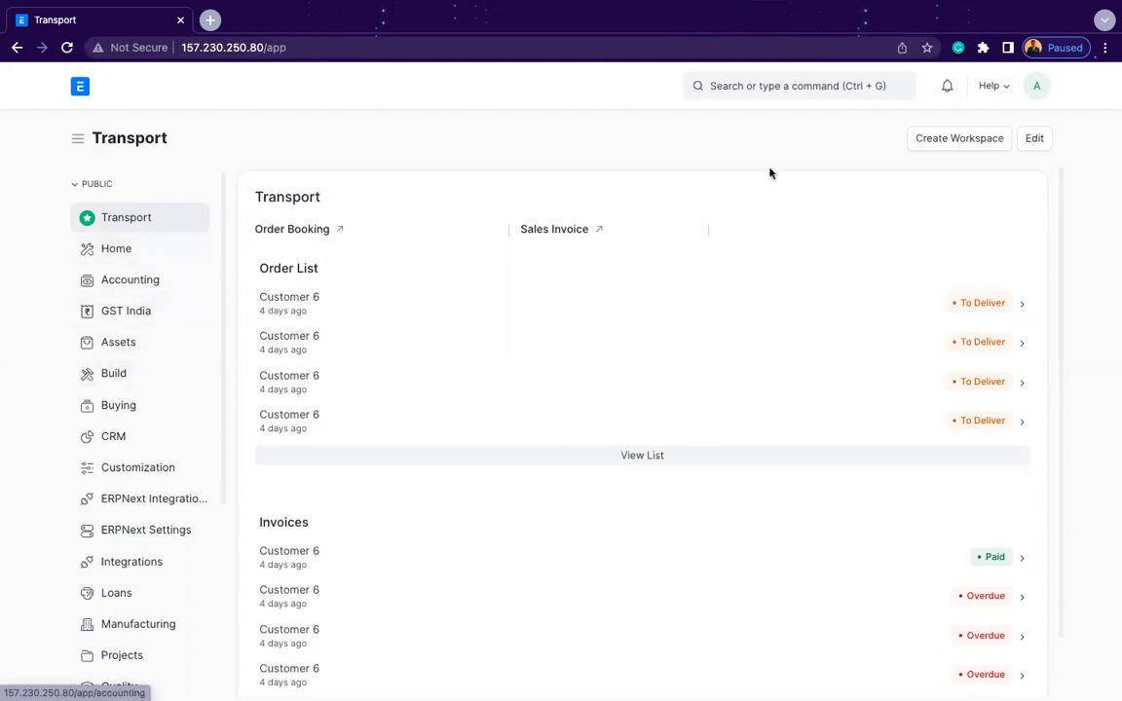
click(782, 87)
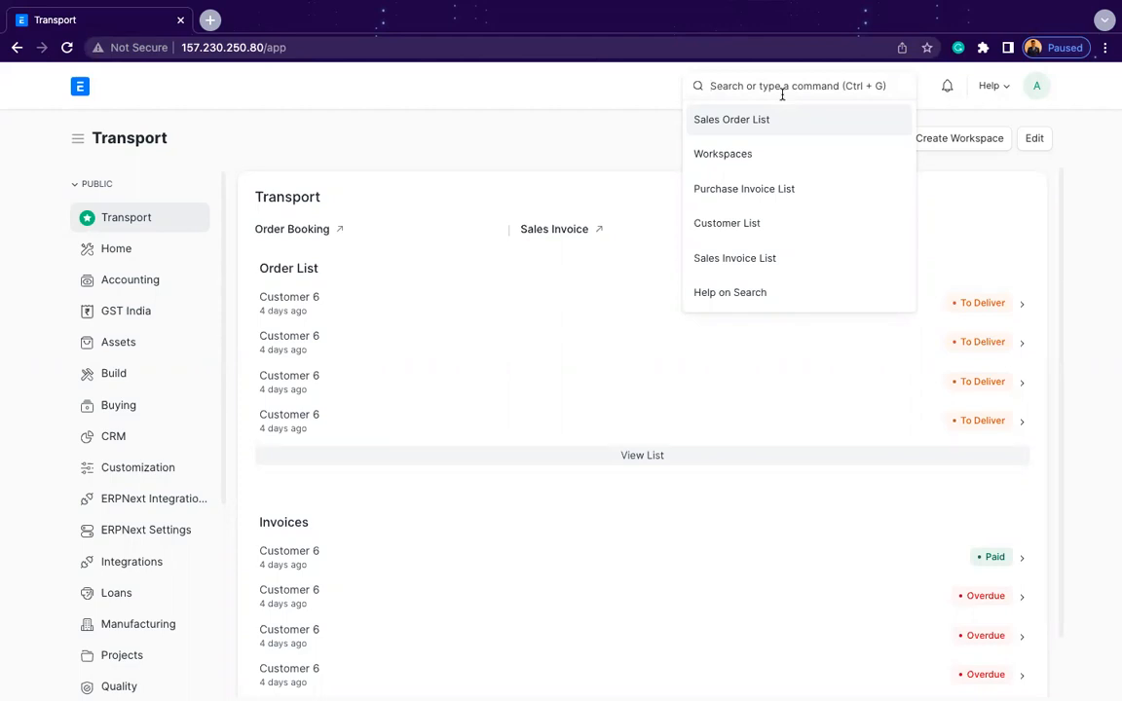
click(519, 132)
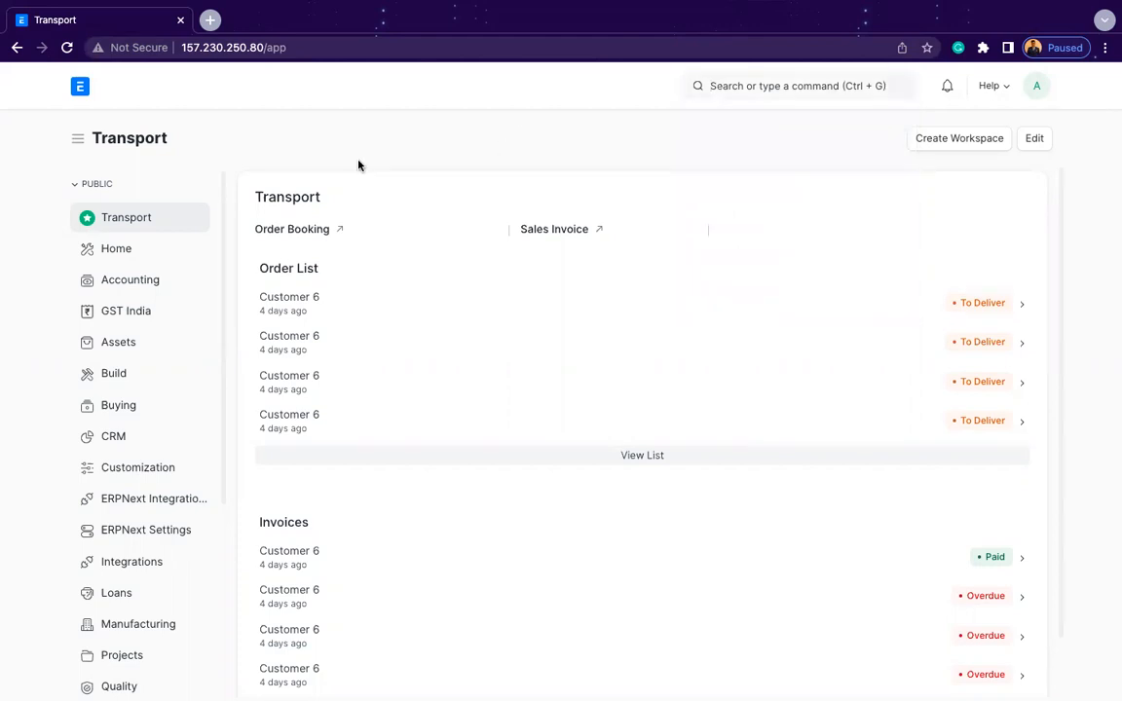
scroll(415, 296, down, 1)
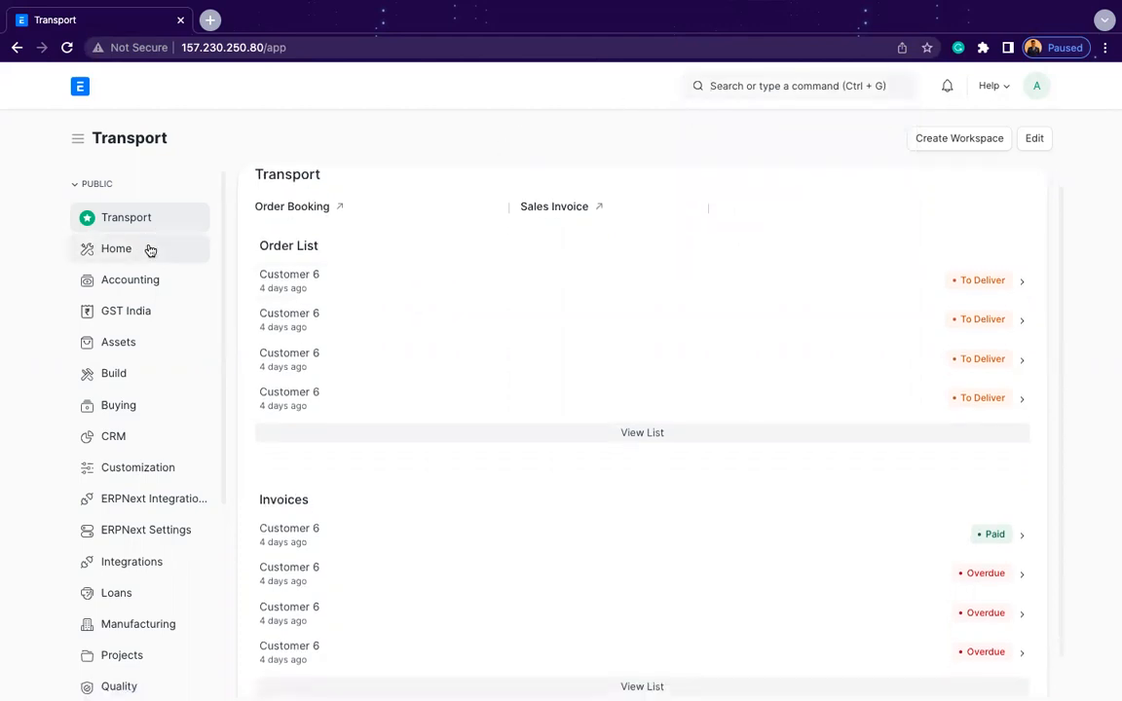
Go to the Home workspace and open the Customer list from its shortcuts
click(150, 250)
scroll(495, 282, down, 5)
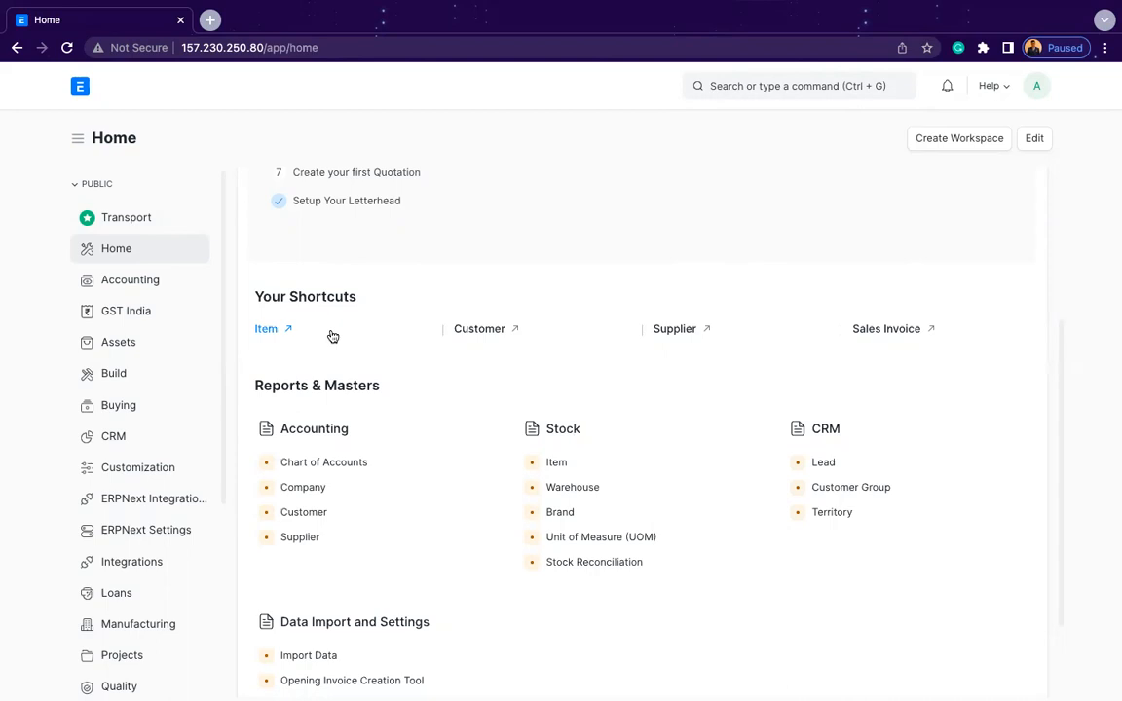
click(482, 330)
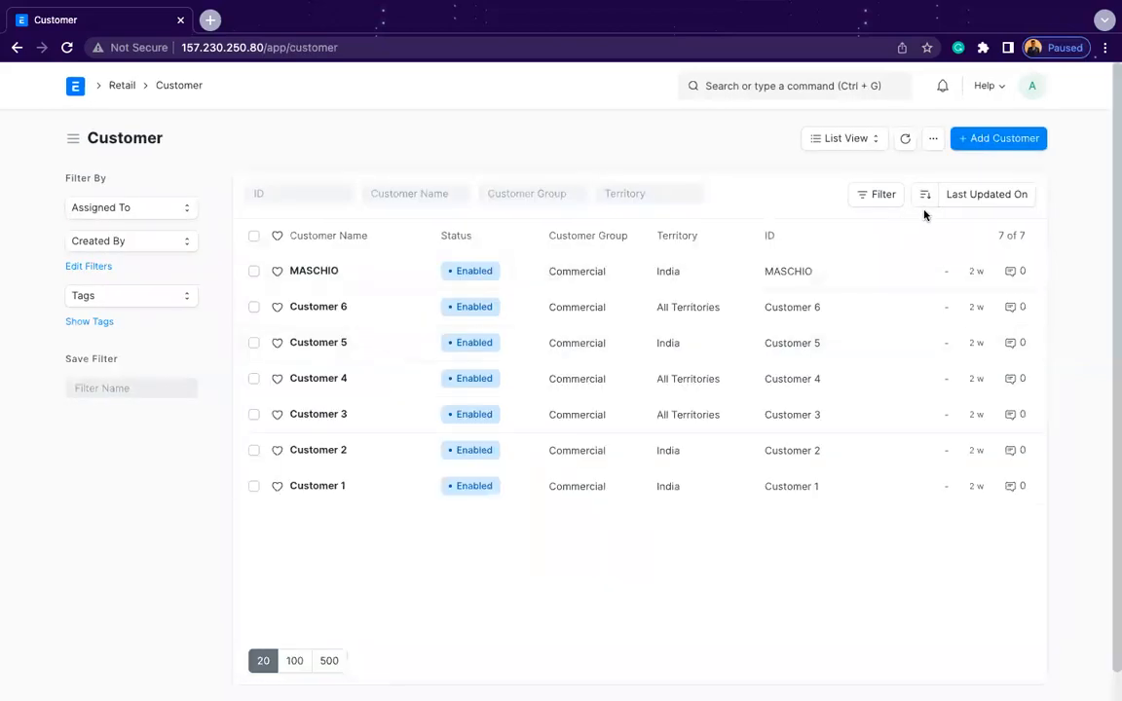
Start a new customer, review the contact, address and GST fields of its form, and close it without saving
click(985, 140)
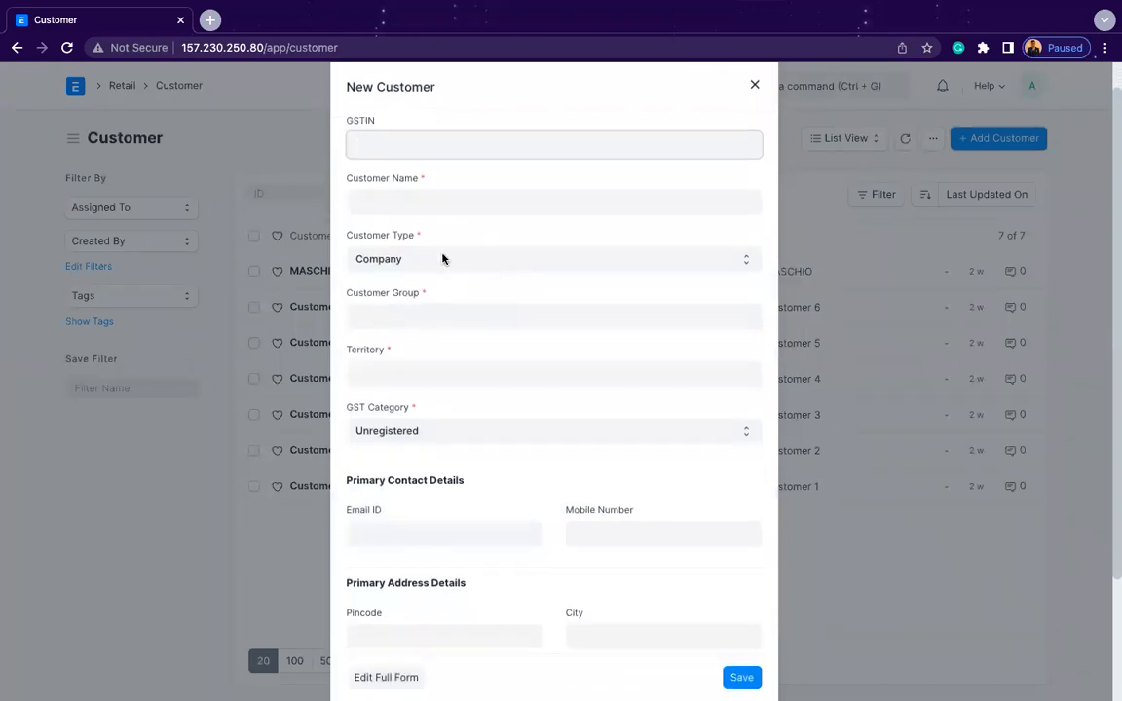
scroll(406, 350, down, 1)
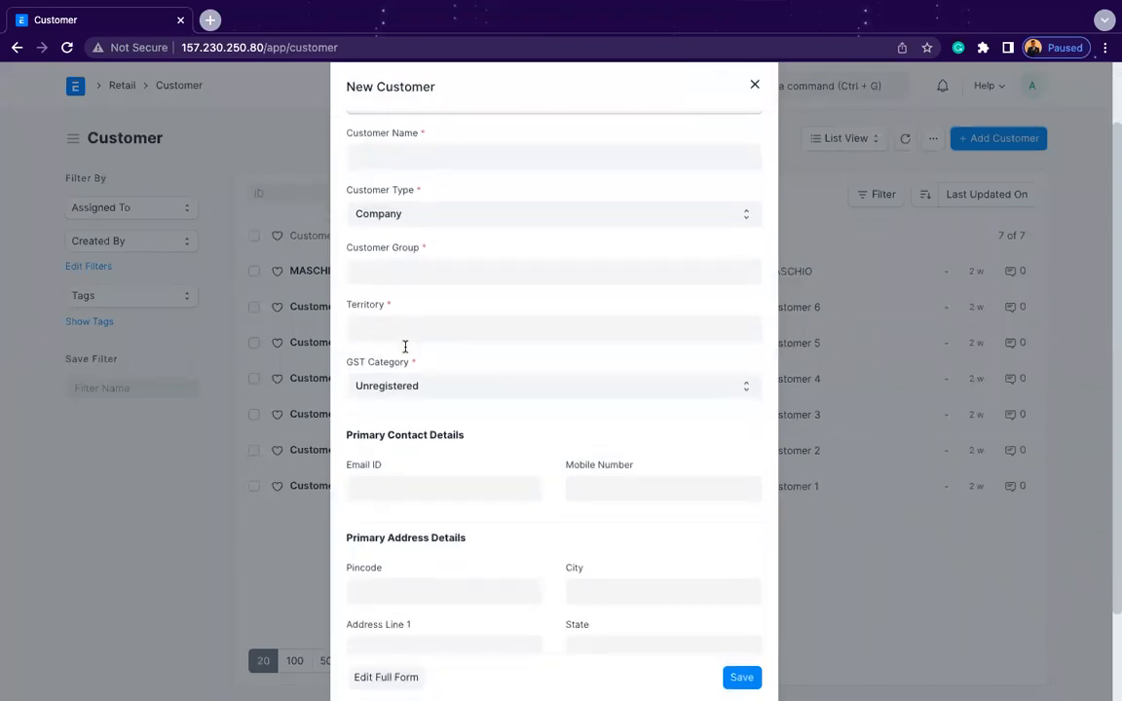
scroll(408, 351, up, 2)
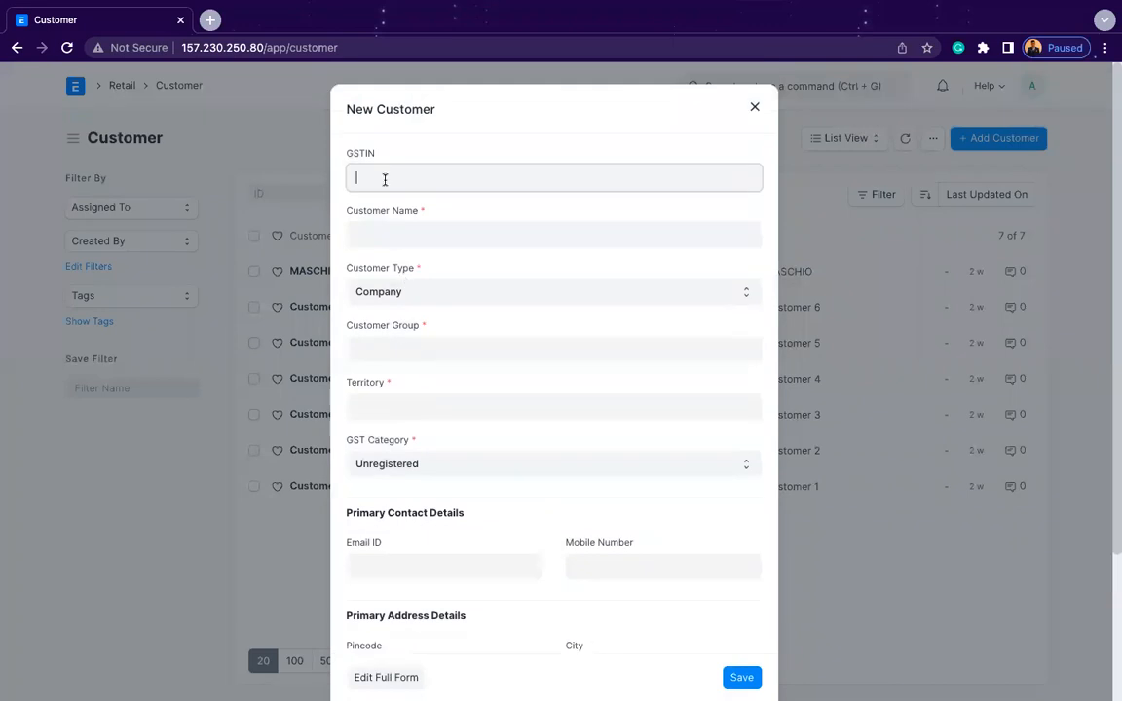
scroll(389, 224, down, 2)
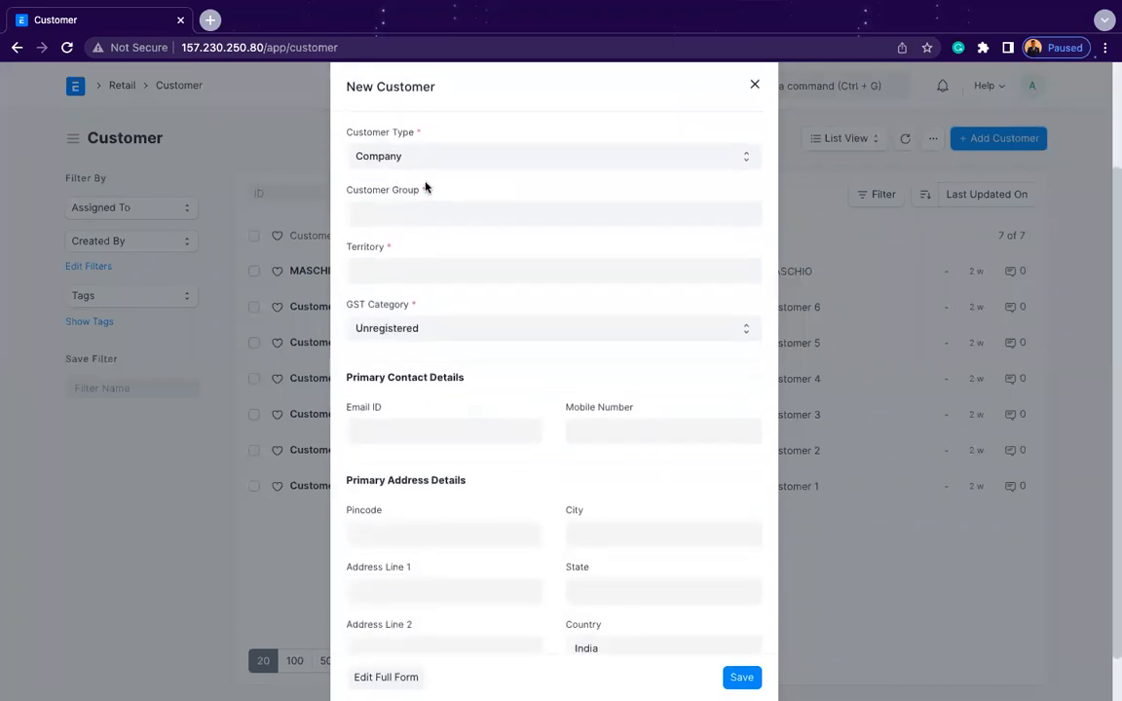
scroll(422, 213, down, 1)
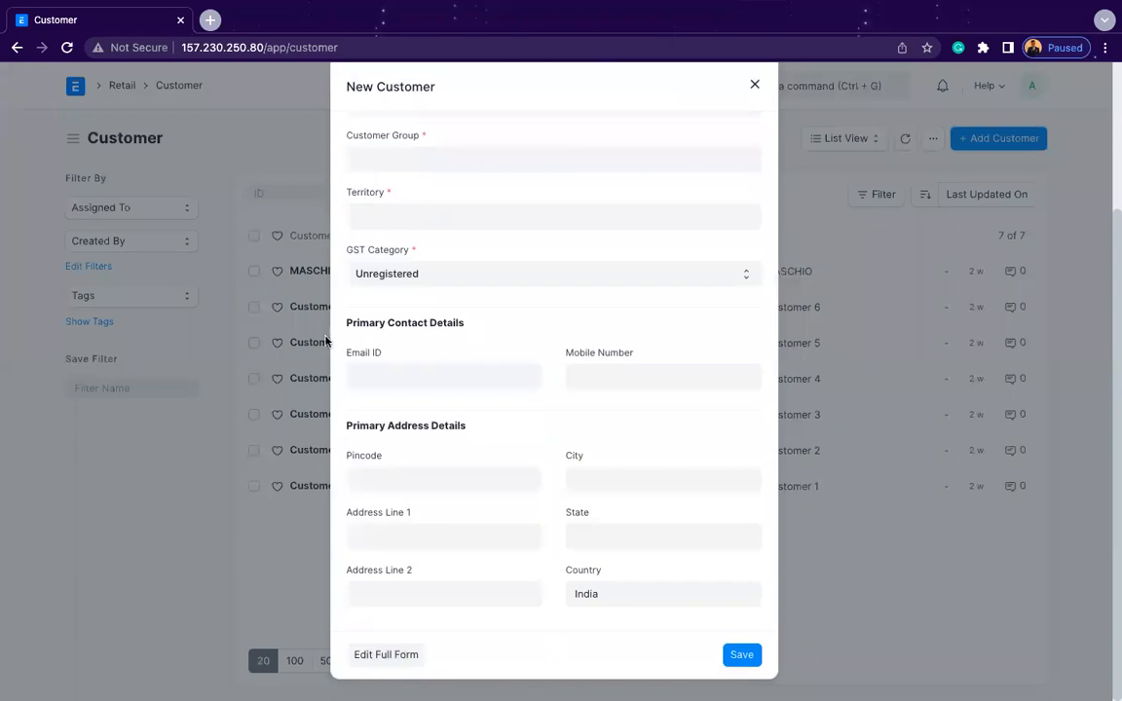
click(303, 504)
Open the Customer 6 record and look through its general details
click(336, 319)
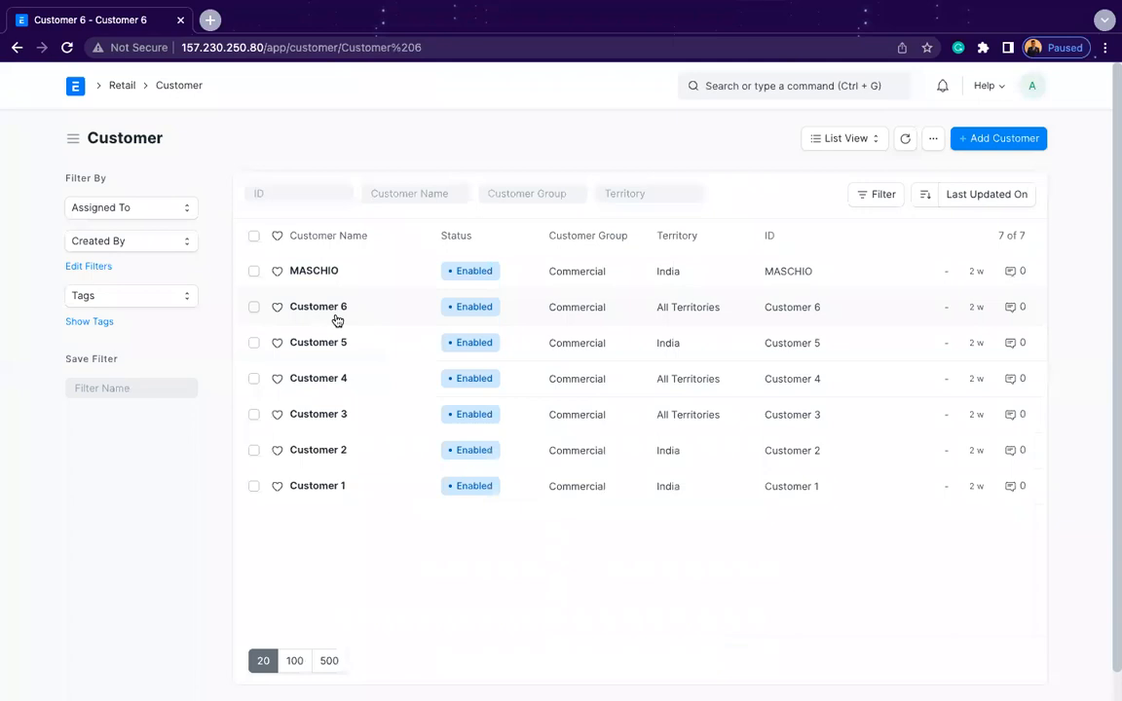
scroll(350, 390, down, 1)
scroll(351, 392, down, 3)
scroll(351, 394, up, 2)
scroll(365, 298, up, 2)
Examine Customer 6's dashboard, including activity, annual billing, total unpaid amount and linked orders and payments
click(352, 245)
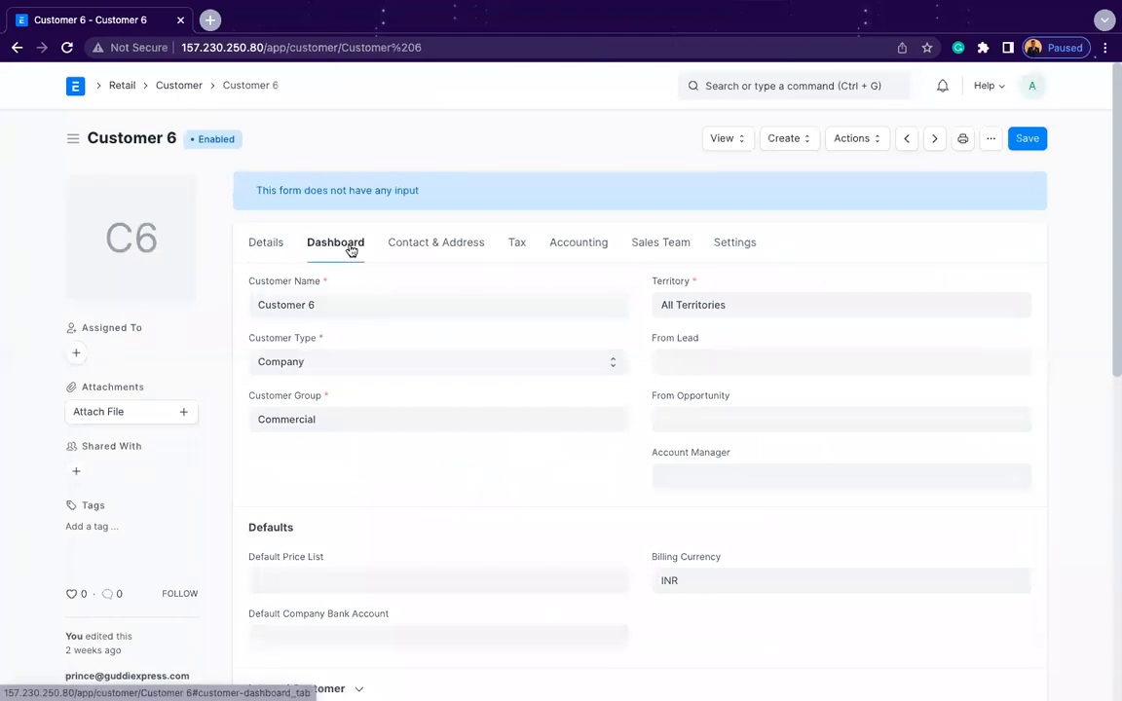
scroll(418, 350, down, 3)
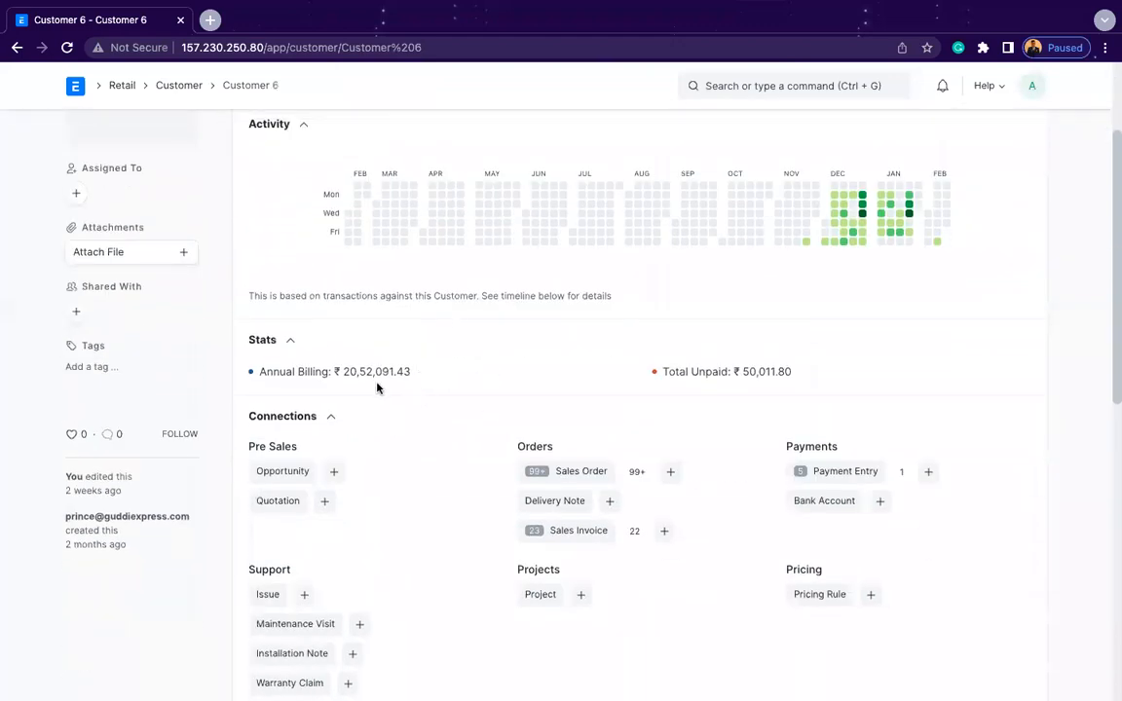
triple_click(374, 378)
triple_click(776, 373)
triple_click(776, 372)
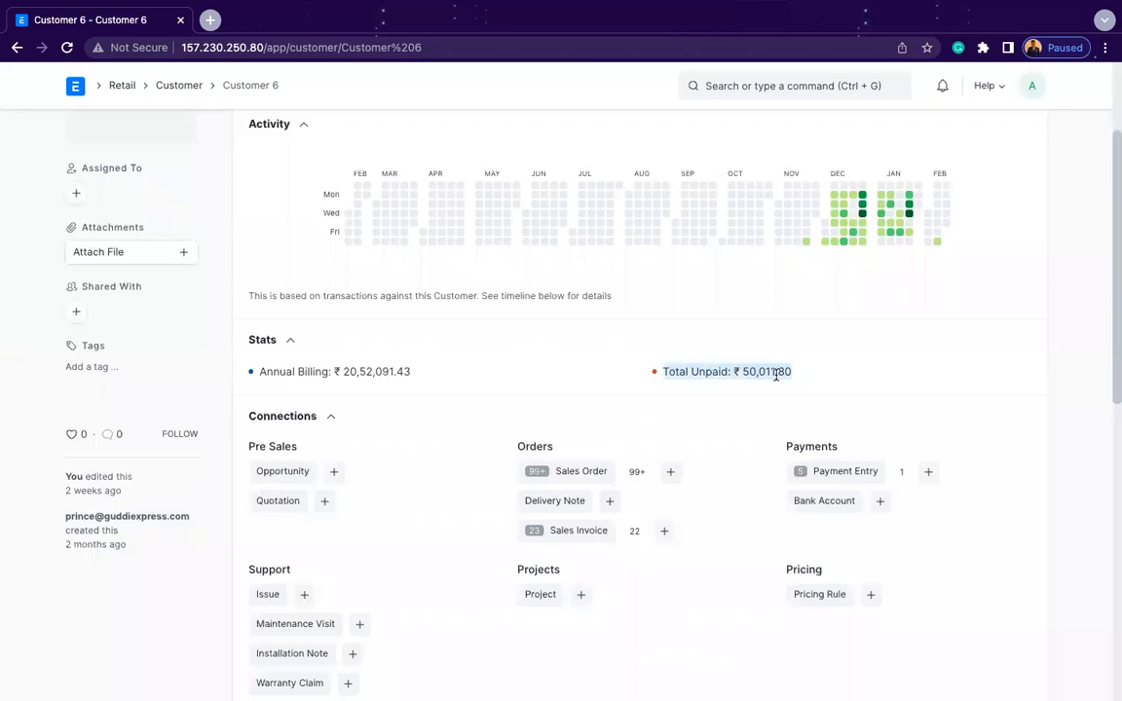
scroll(524, 328, down, 2)
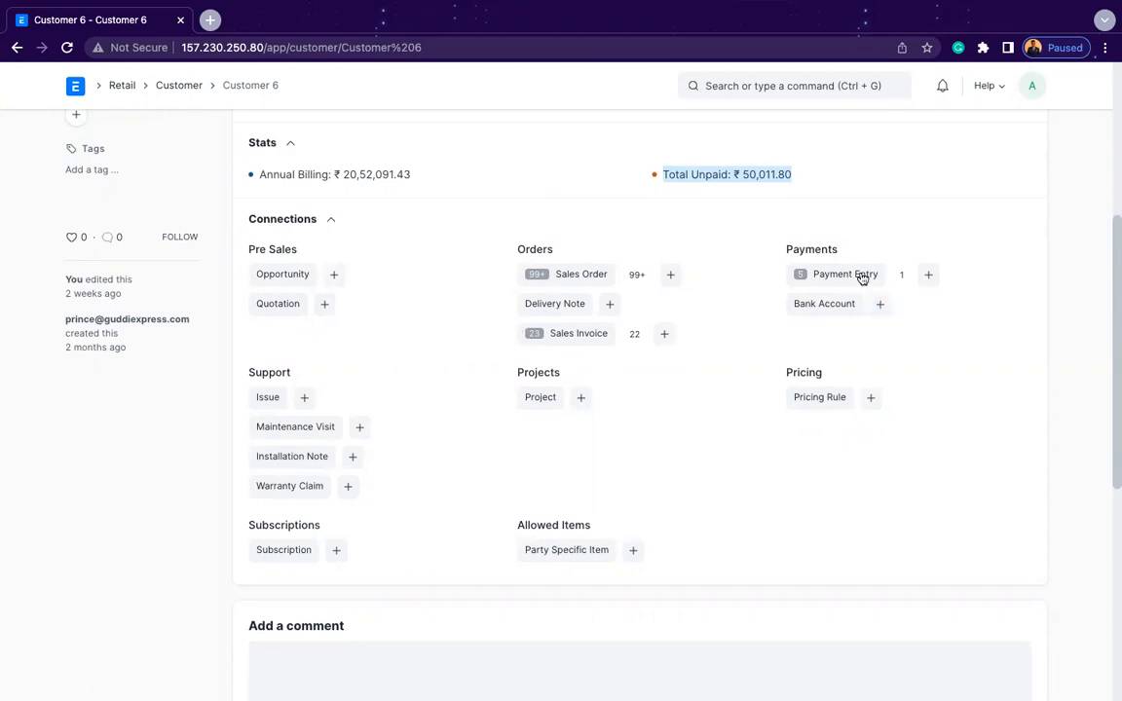
scroll(708, 361, down, 2)
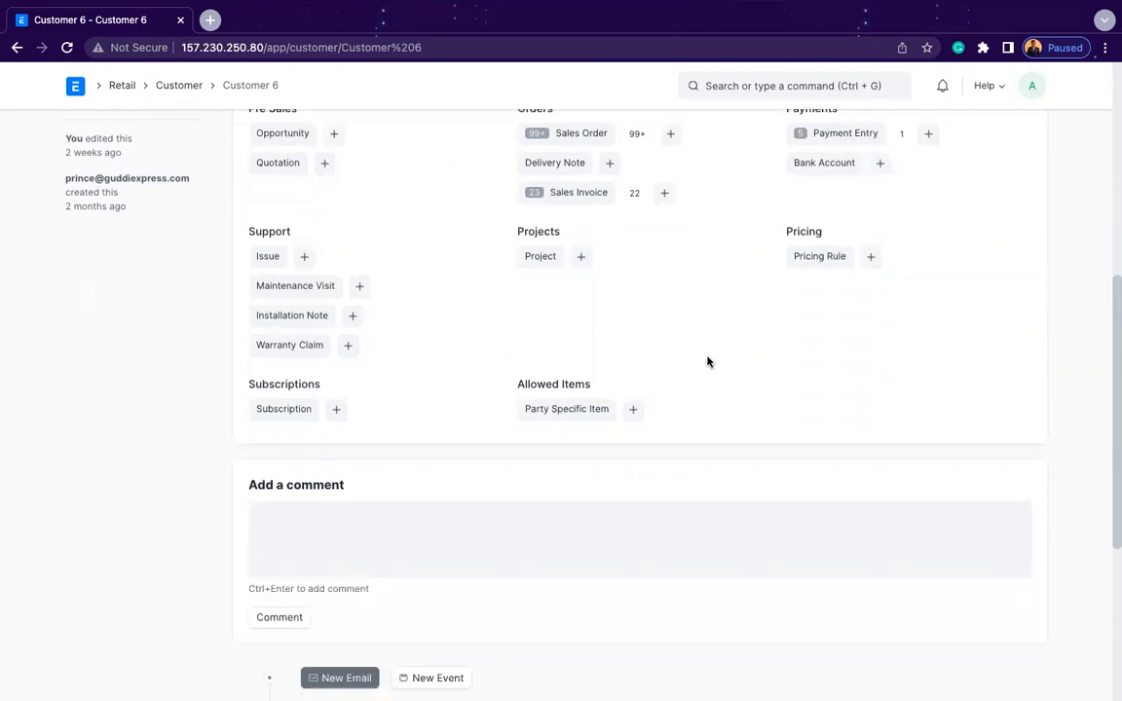
scroll(346, 240, up, 5)
scroll(337, 204, up, 1)
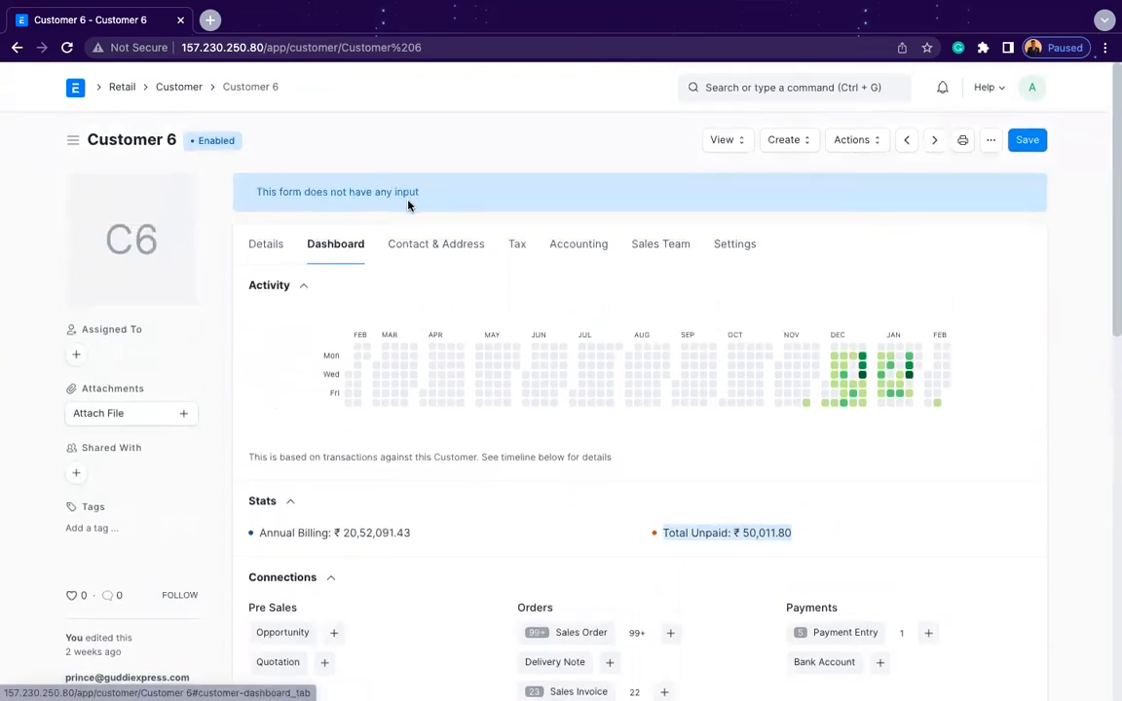
Review all of Customer 6's addresses and contact details, and return to the Customer list
click(436, 241)
scroll(433, 385, down, 4)
scroll(433, 385, down, 6)
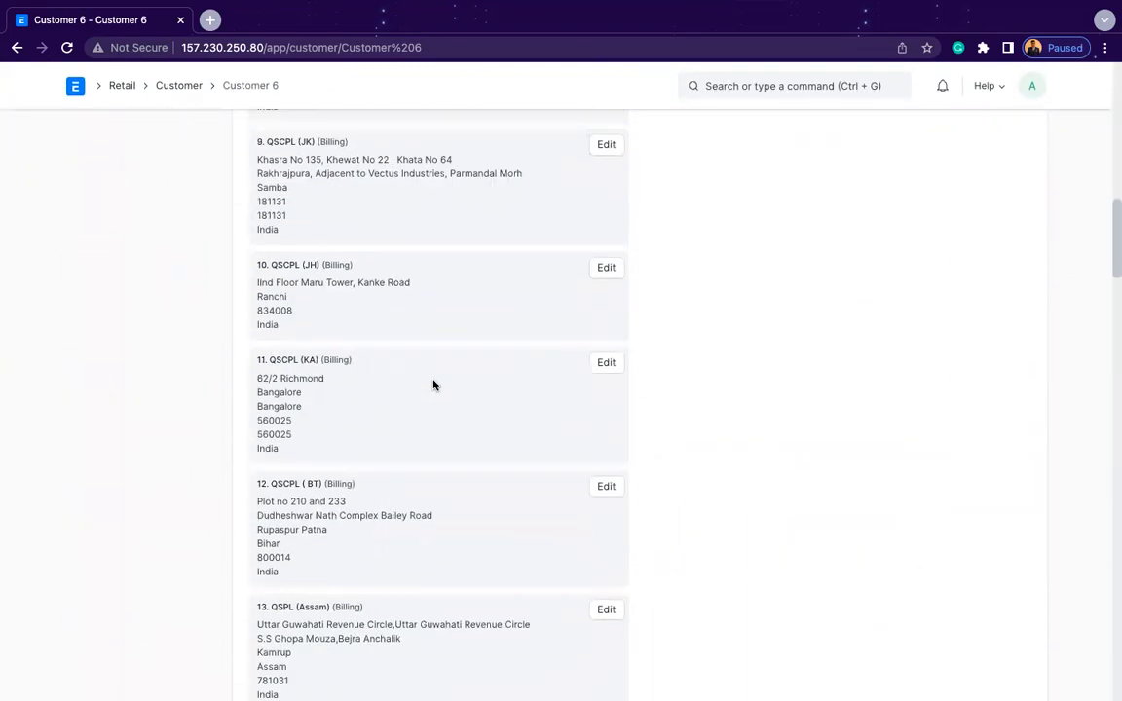
scroll(433, 384, up, 10)
scroll(433, 384, down, 20)
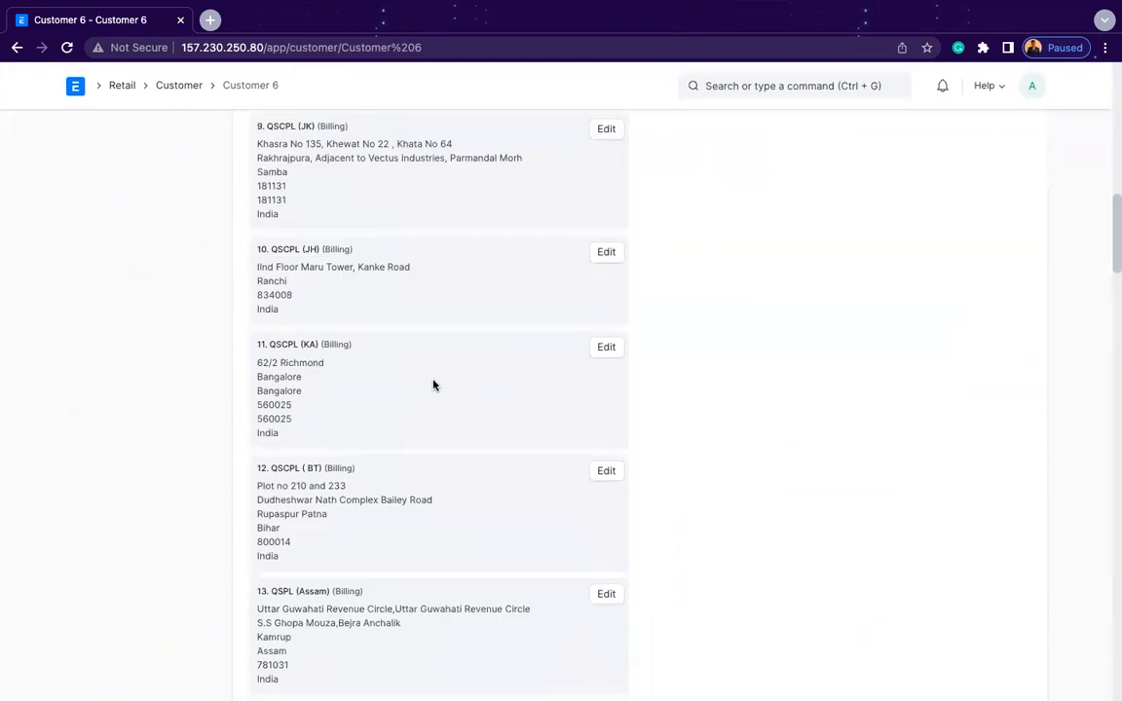
scroll(433, 379, down, 15)
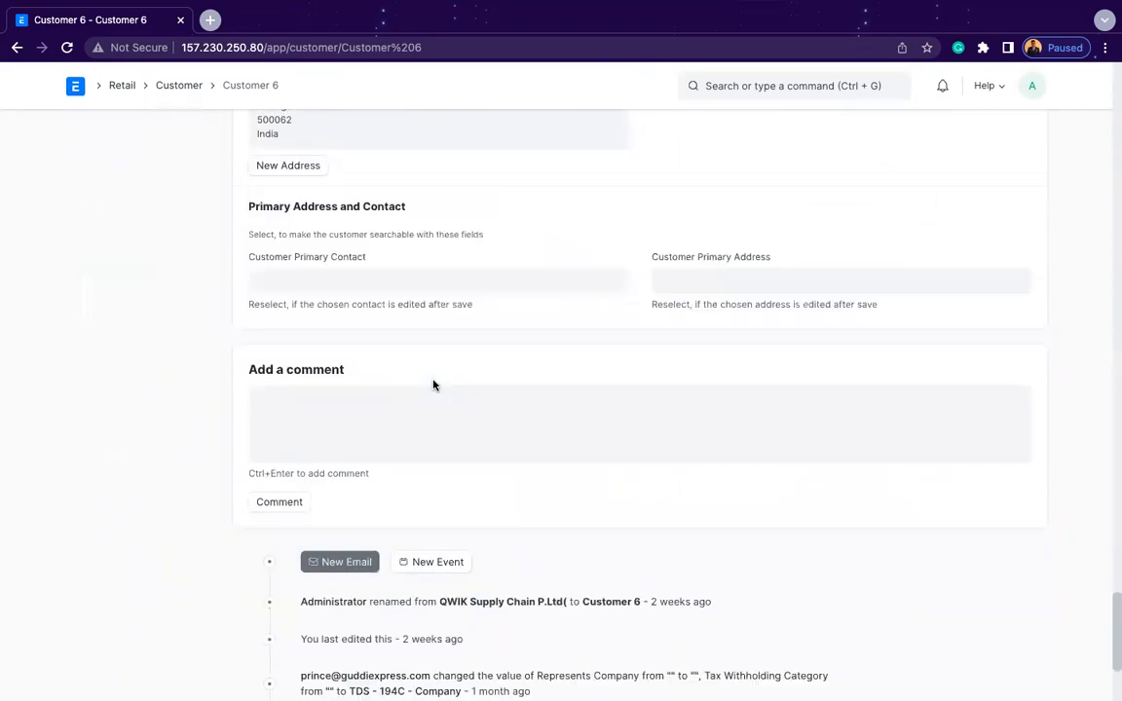
scroll(434, 382, up, 12)
scroll(434, 385, up, 20)
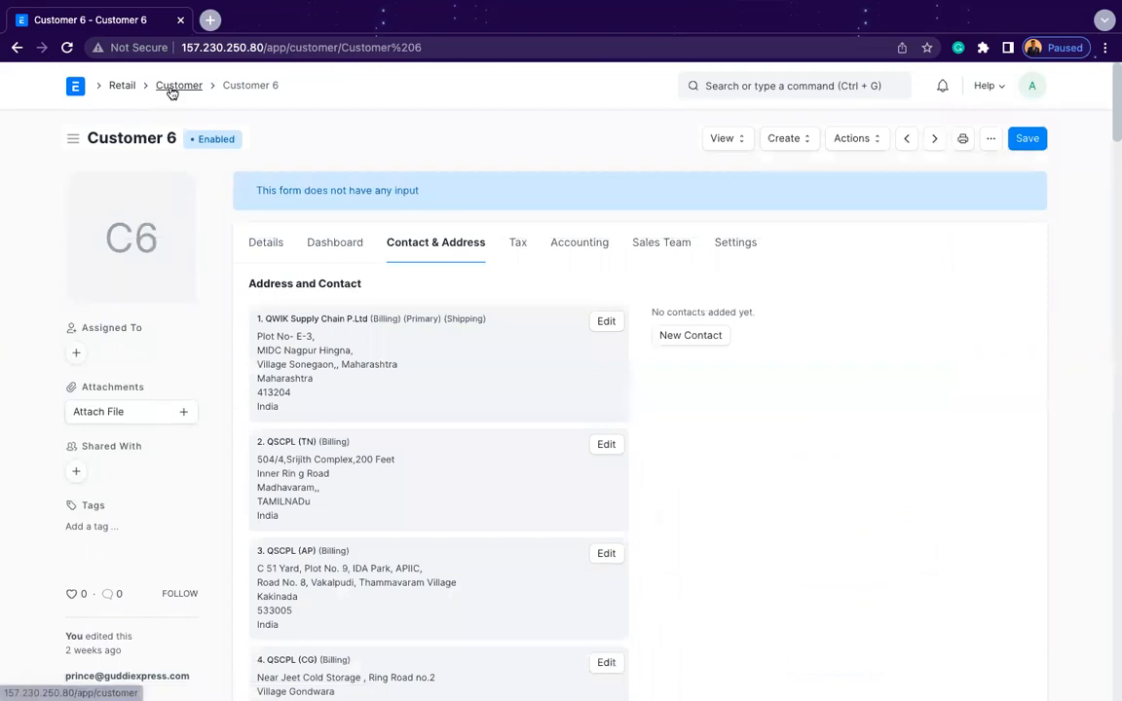
click(171, 89)
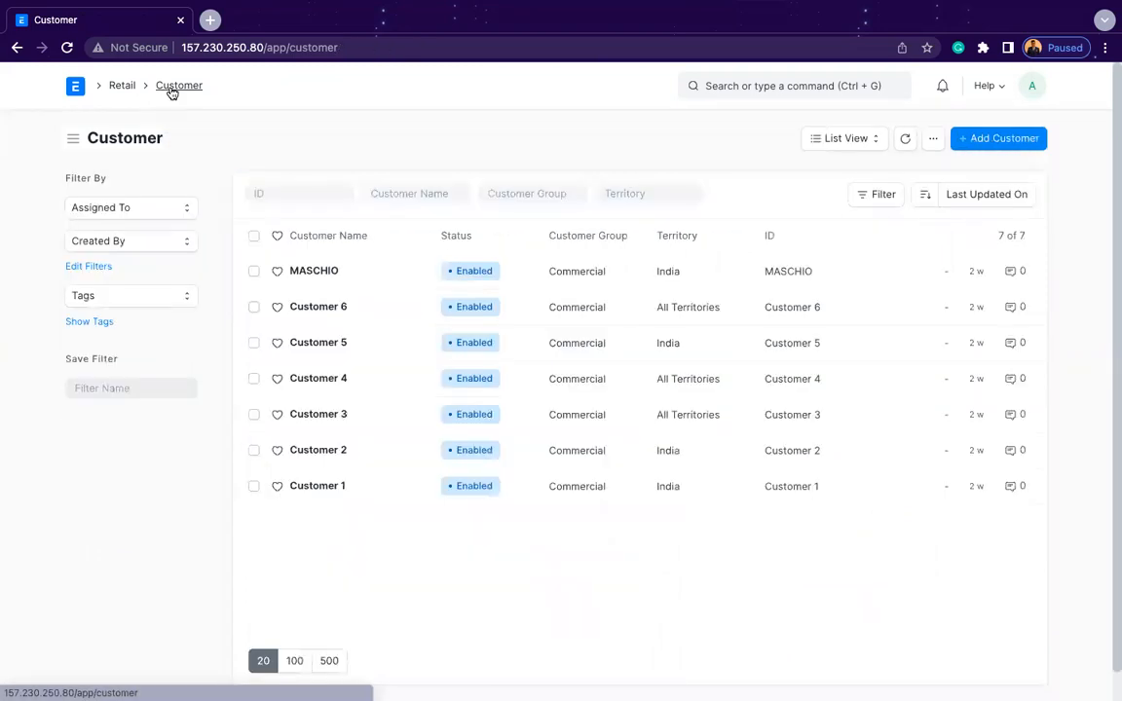
Return to the Home workspace and look through the list of available modules
click(759, 88)
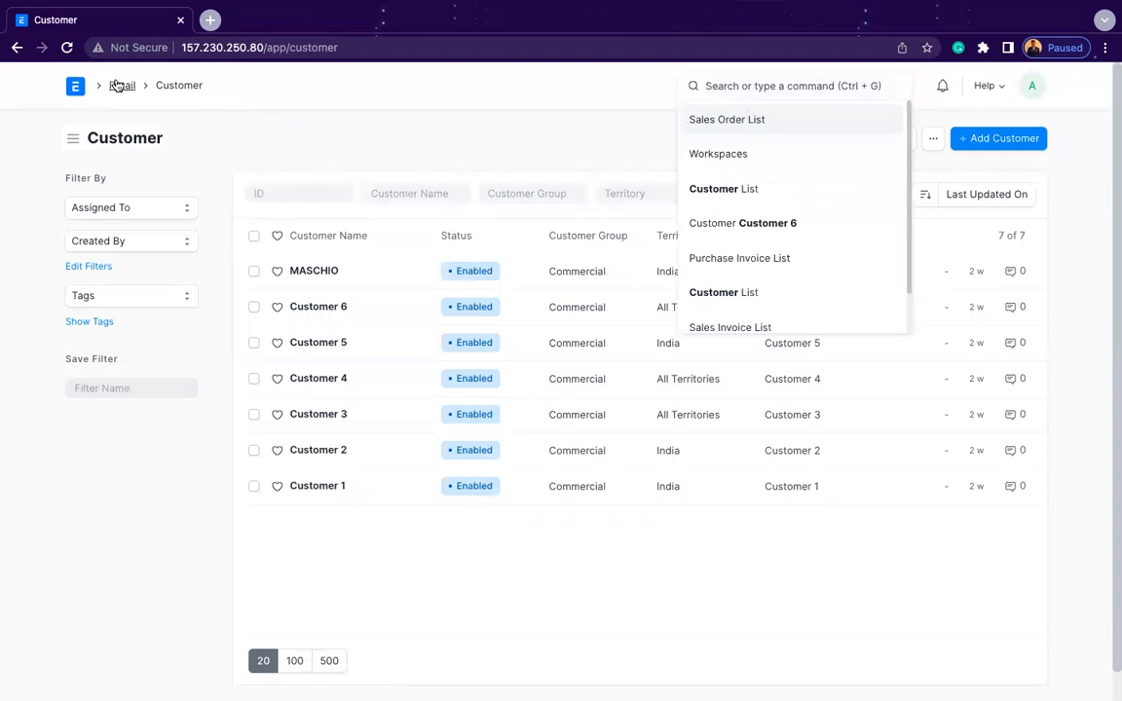
click(80, 86)
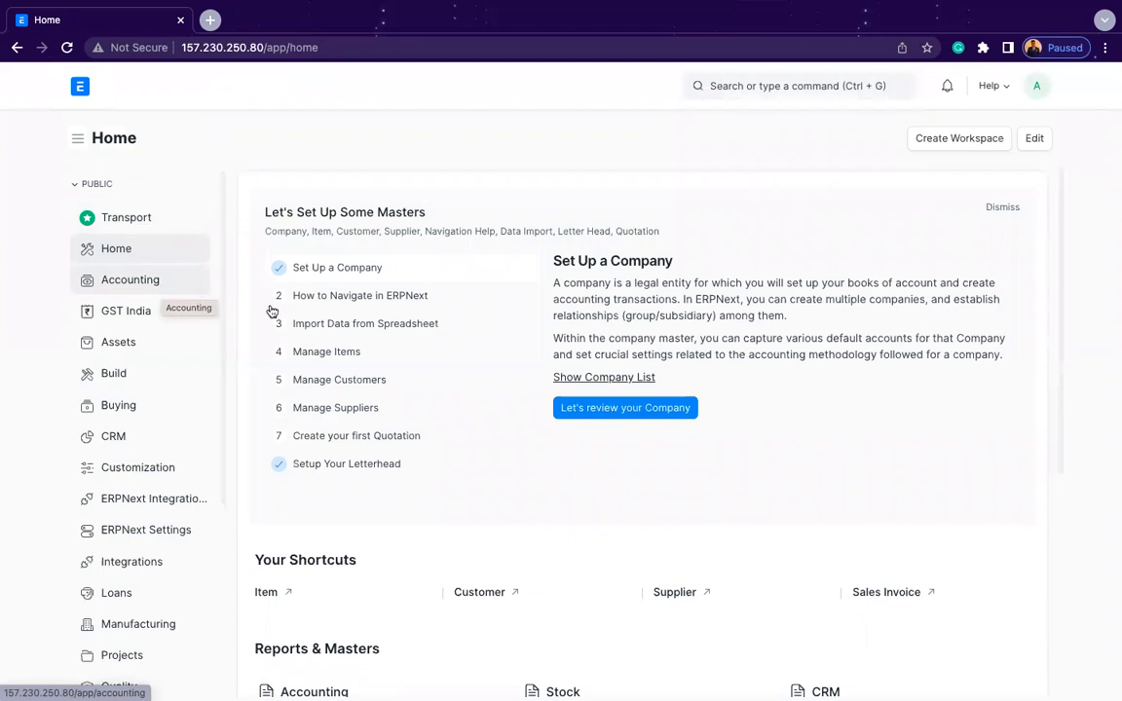
scroll(205, 406, down, 1)
scroll(146, 529, down, 4)
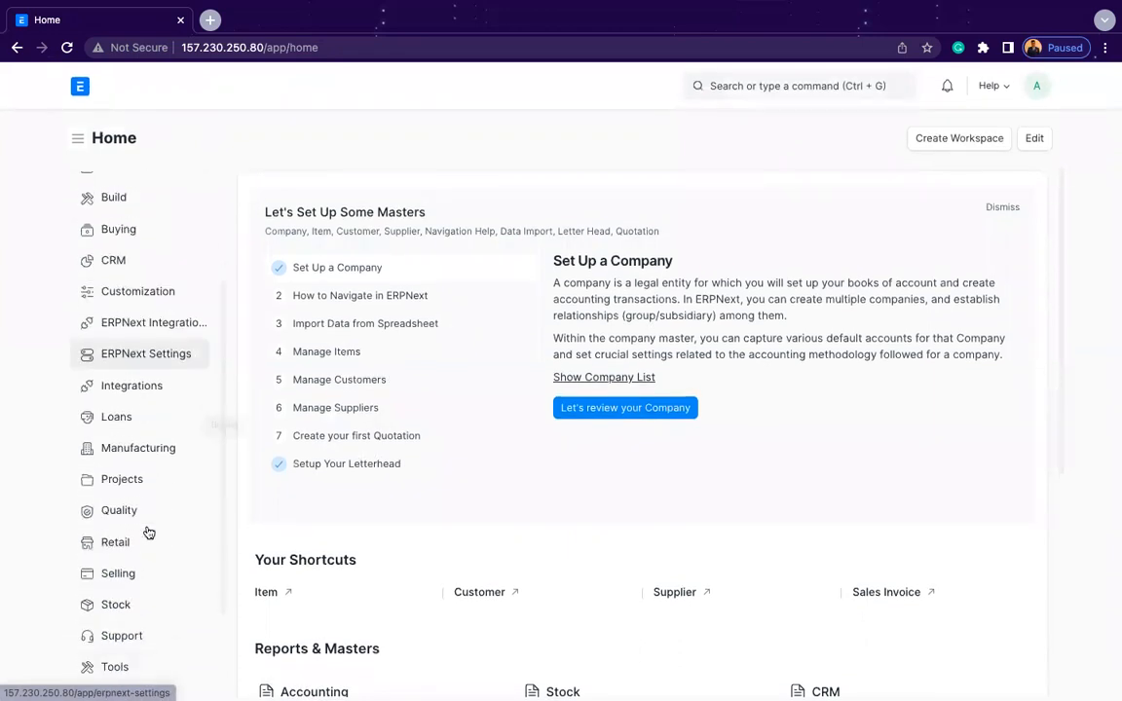
Search the site for "quo" and open the Quotation list
click(769, 85)
text(quo)
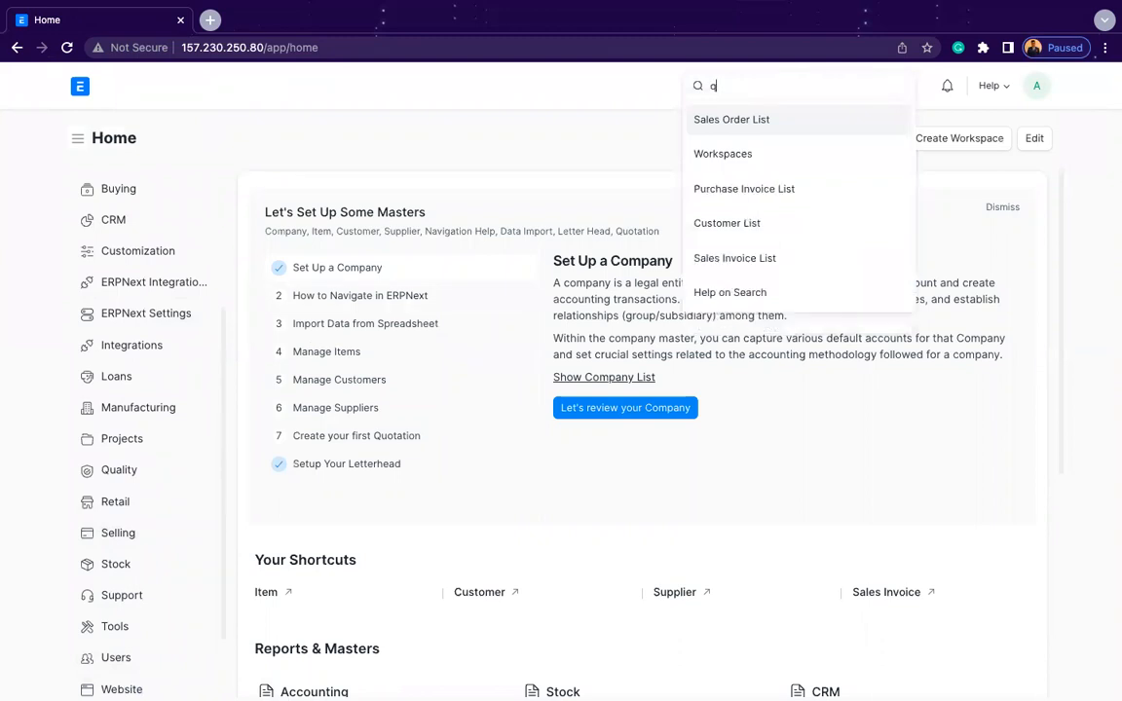
click(785, 128)
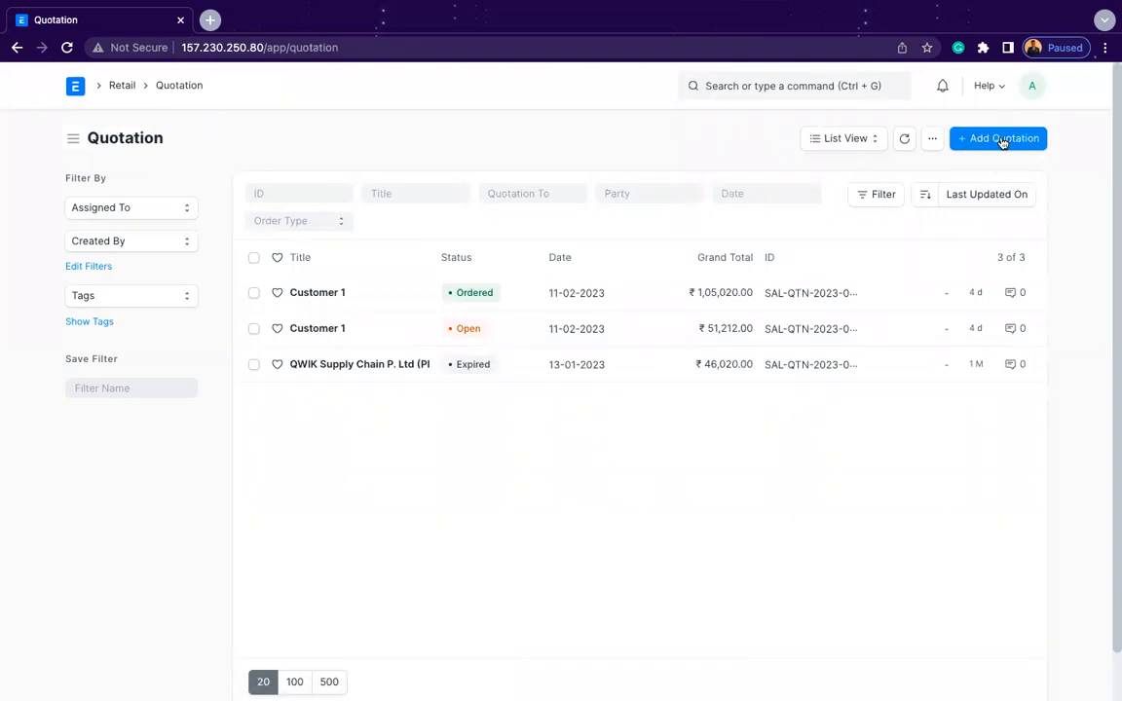
Create a new quotation and choose Customer 2 as its customer
click(1002, 141)
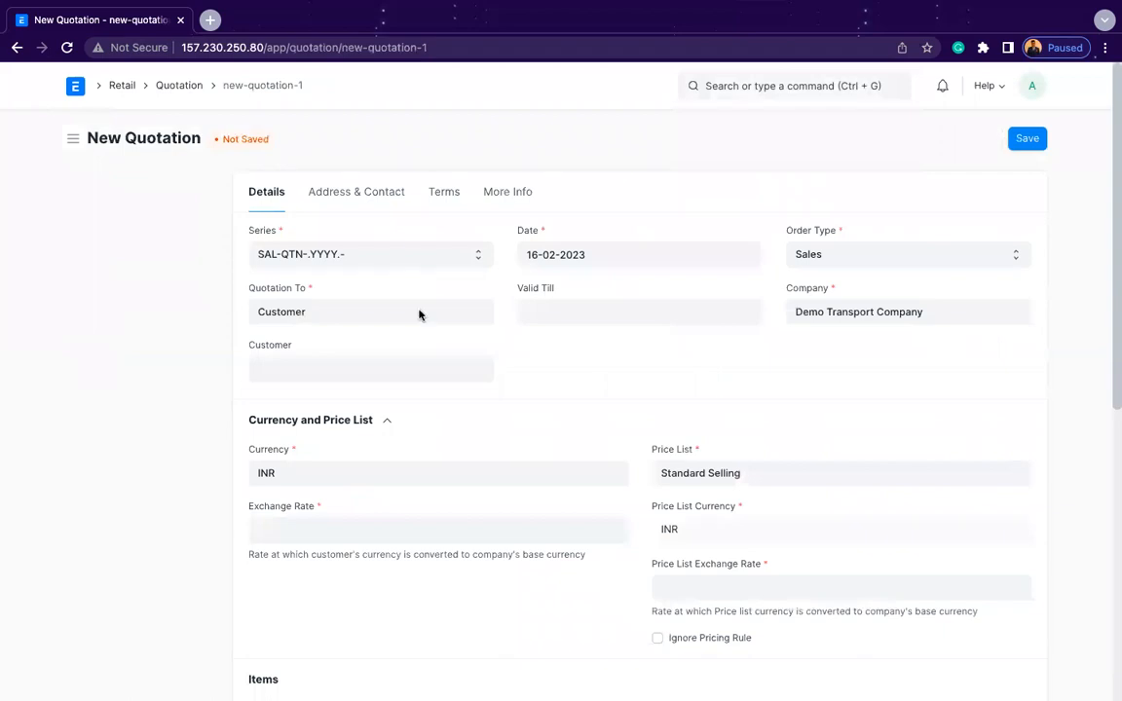
click(410, 371)
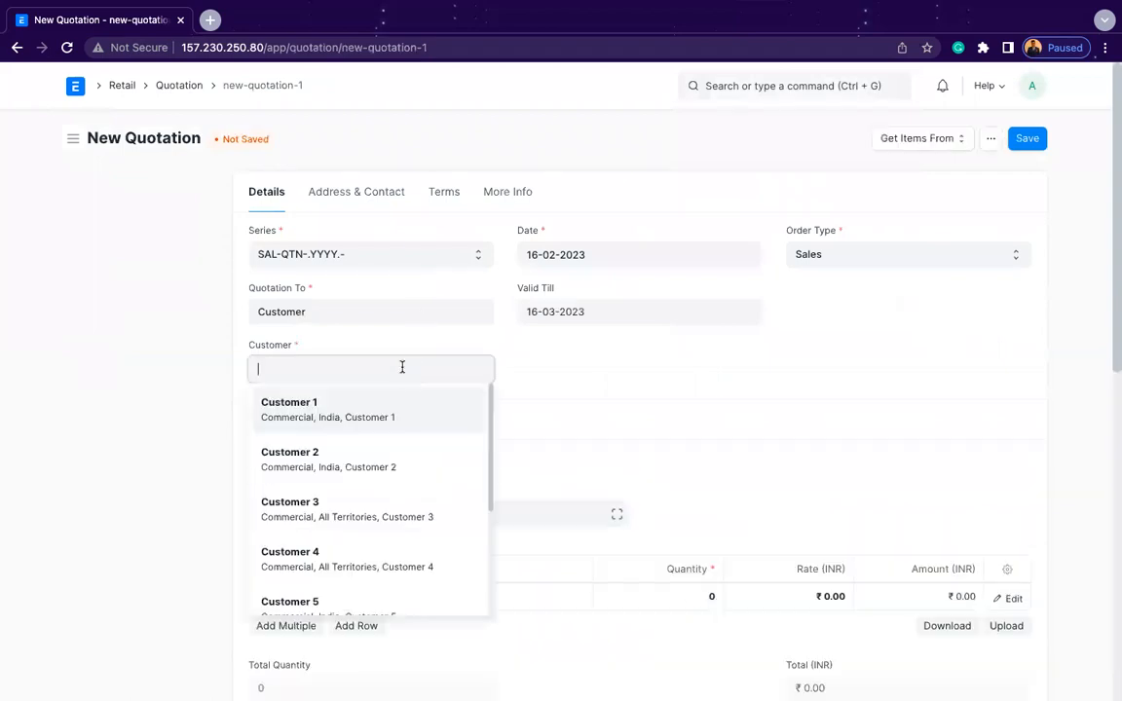
click(349, 456)
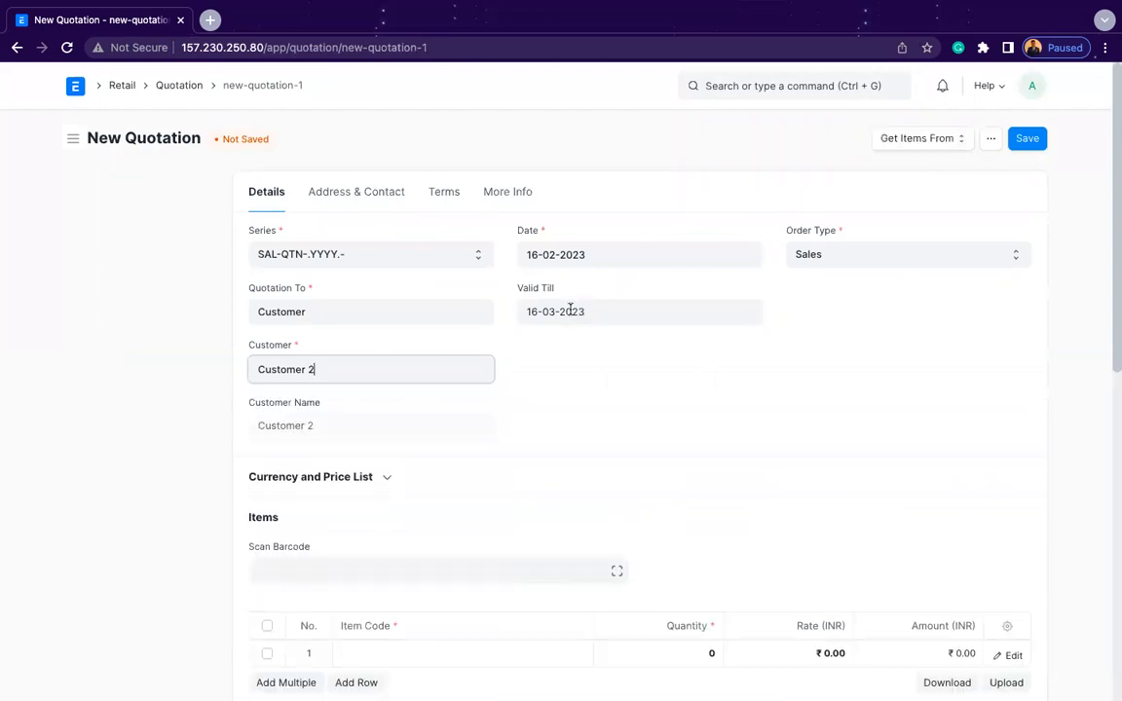
Set the first item row of the quotation to AGARTALA-GUWAHATI-19 FEET OBT
scroll(563, 317, down, 5)
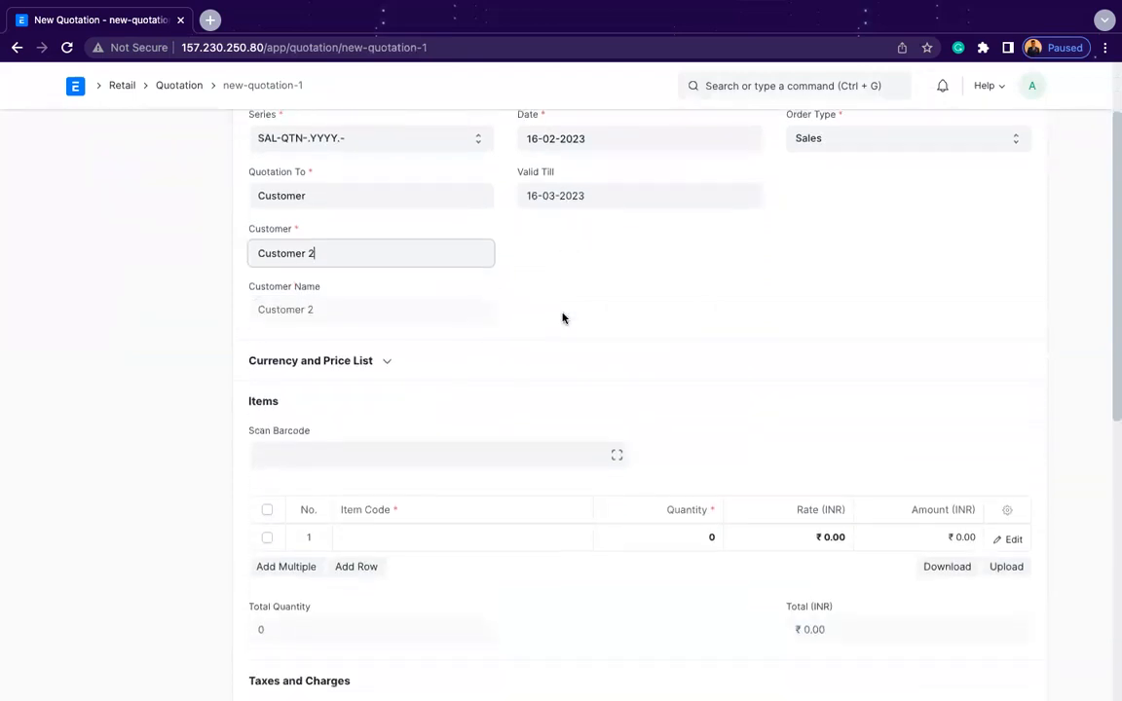
click(395, 431)
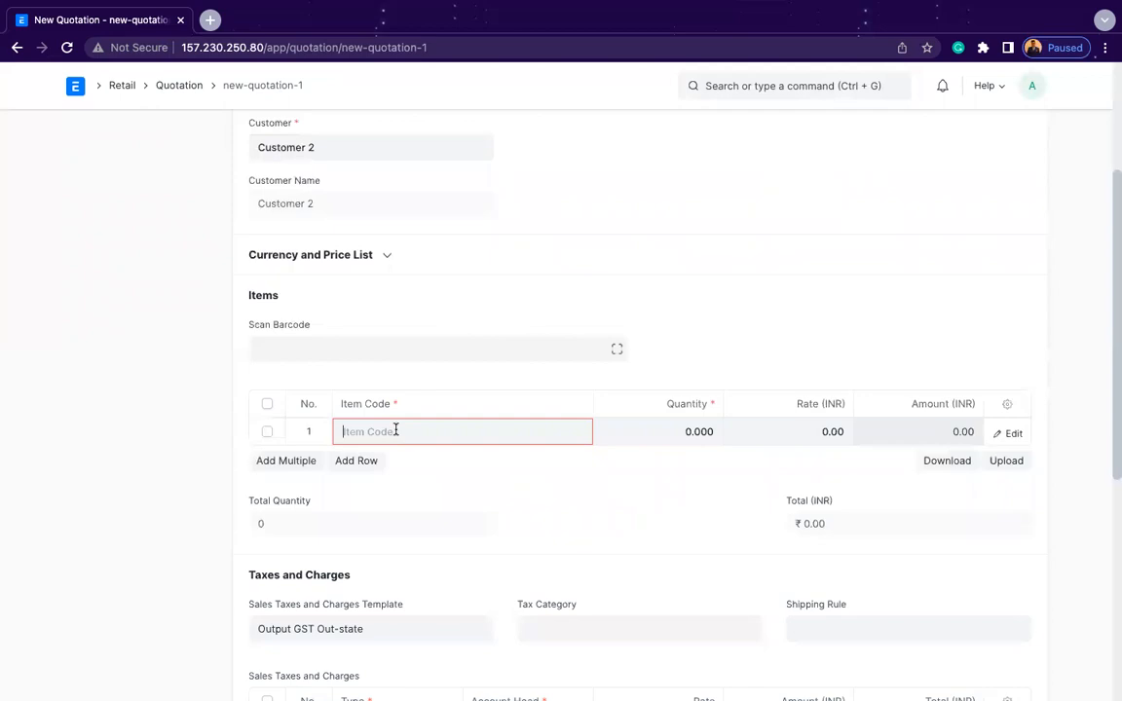
scroll(395, 431, down, 1)
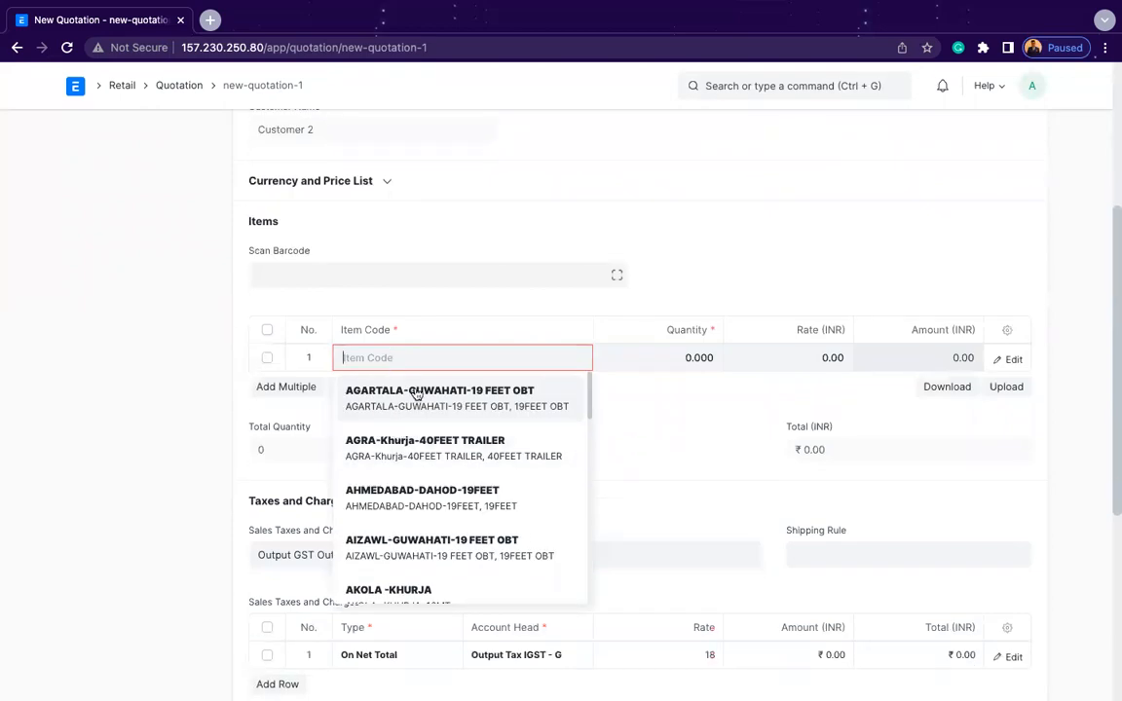
click(417, 394)
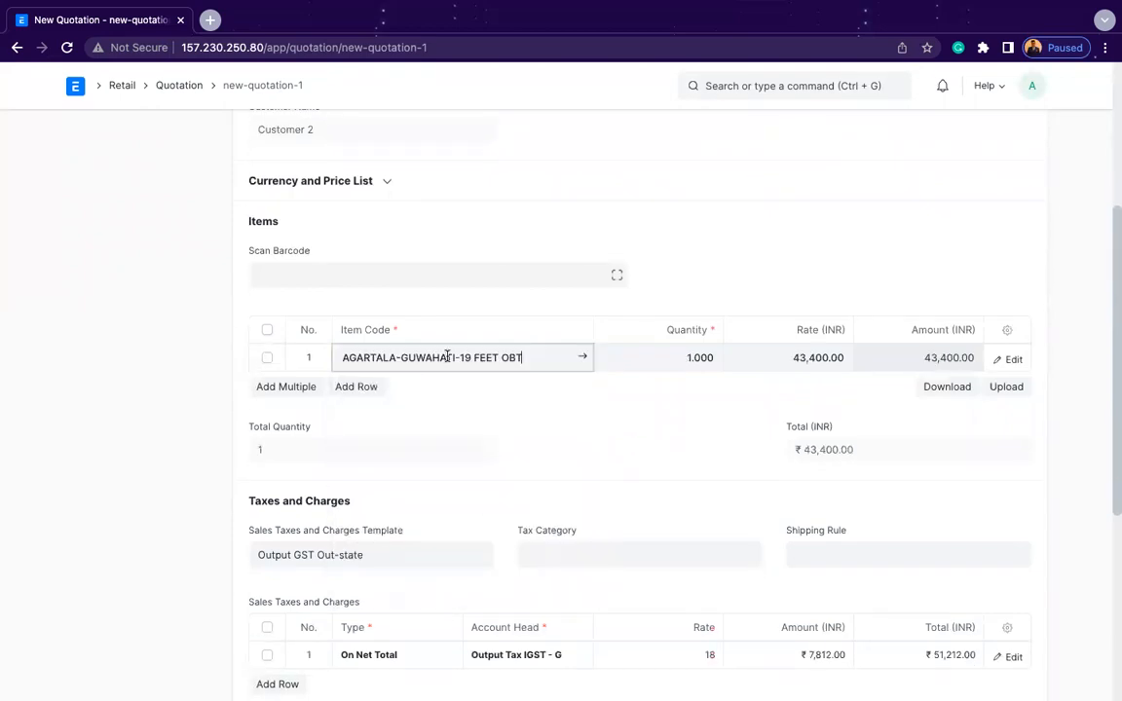
Replace the quotation's first item entry with Mumbai-goa and start creating it as a new item
click(447, 357)
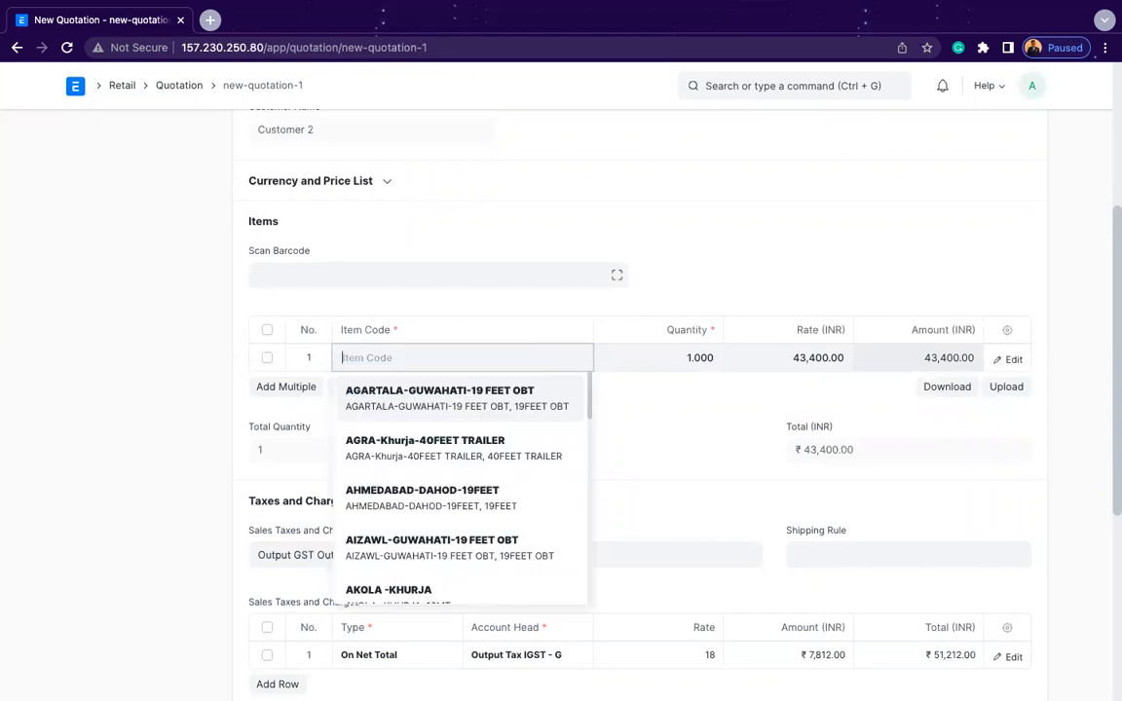
text(Mumbai-goa)
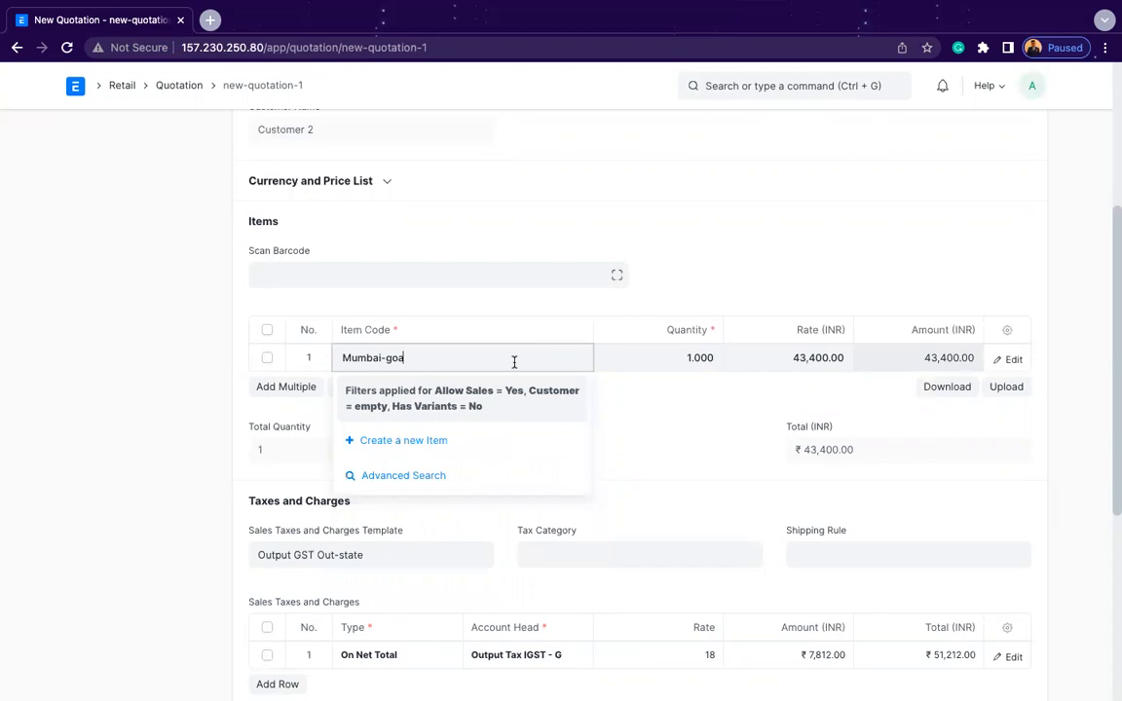
click(388, 440)
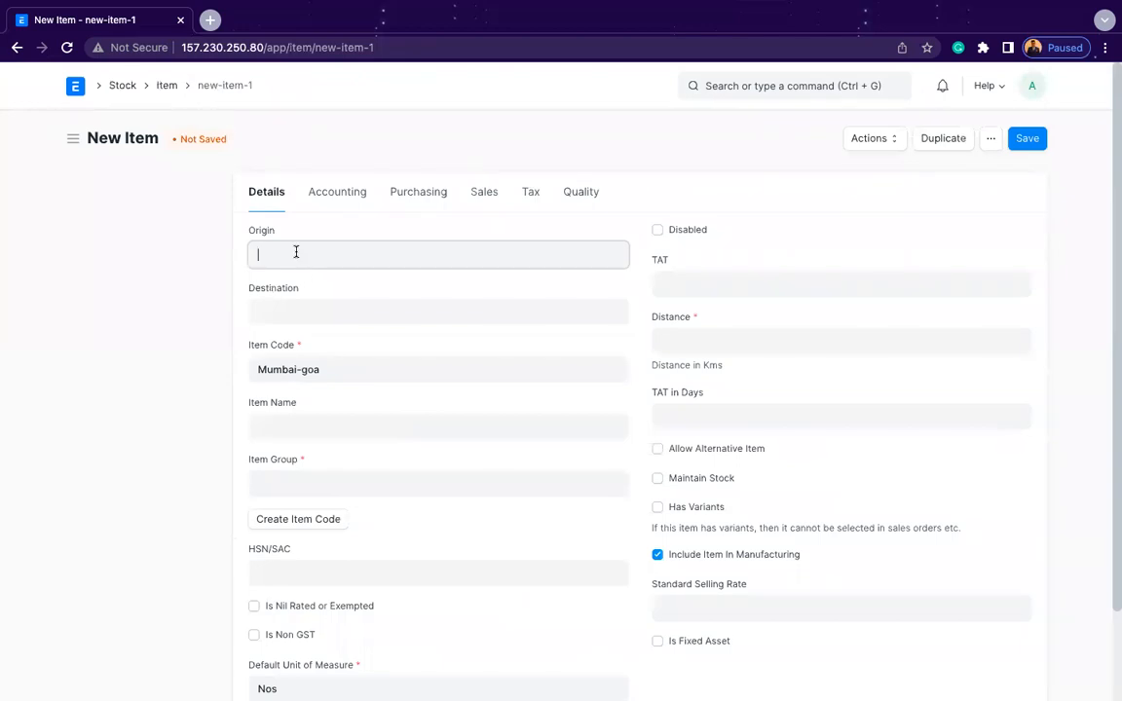
Set the new item's origin to Mumbai, destination to Goa and item group to 19FEET
text(Mumbai)
click(298, 312)
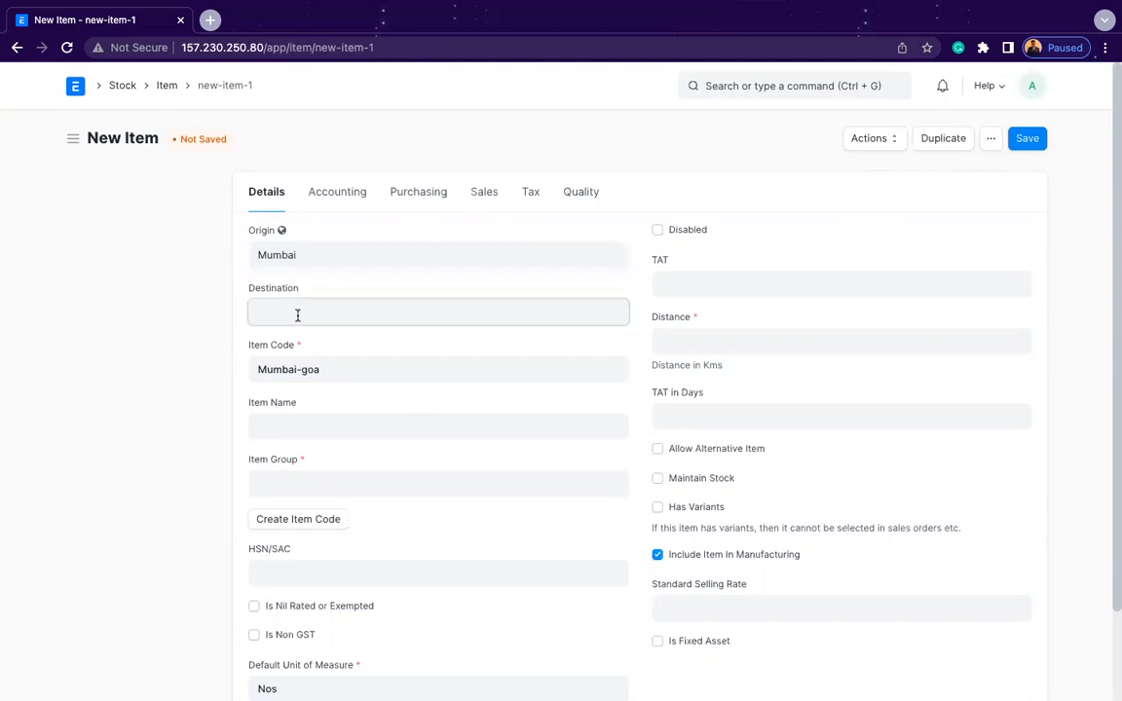
text(Goa)
click(296, 485)
scroll(297, 490, down, 1)
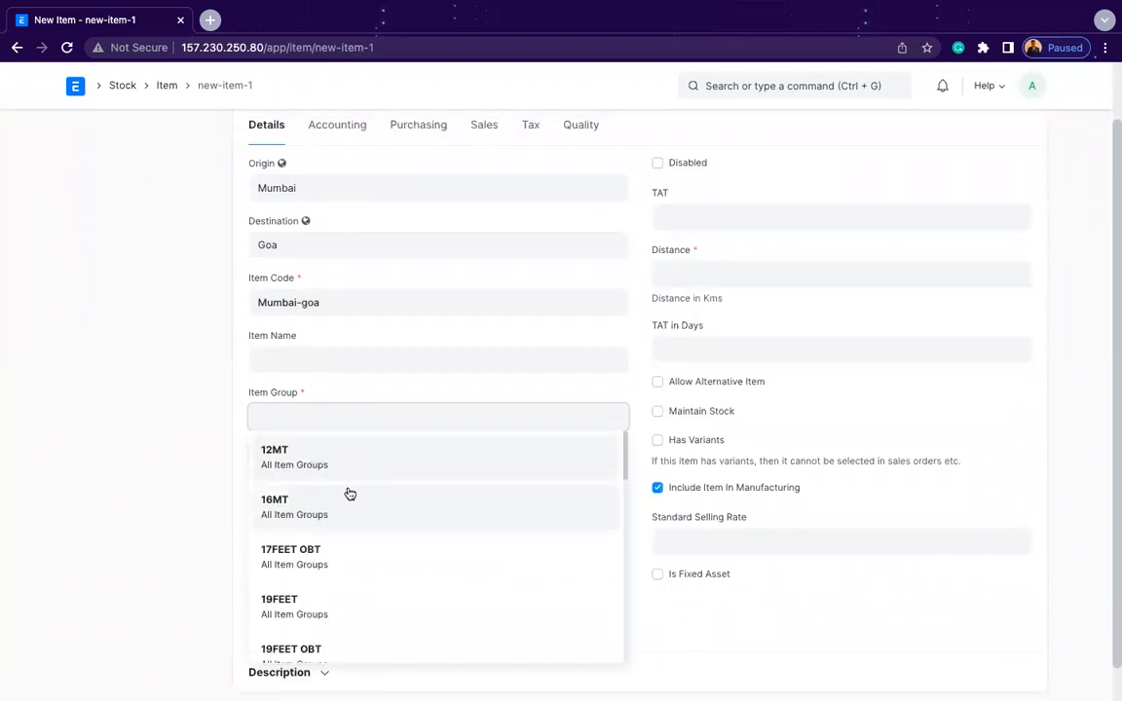
scroll(348, 493, down, 1)
click(302, 557)
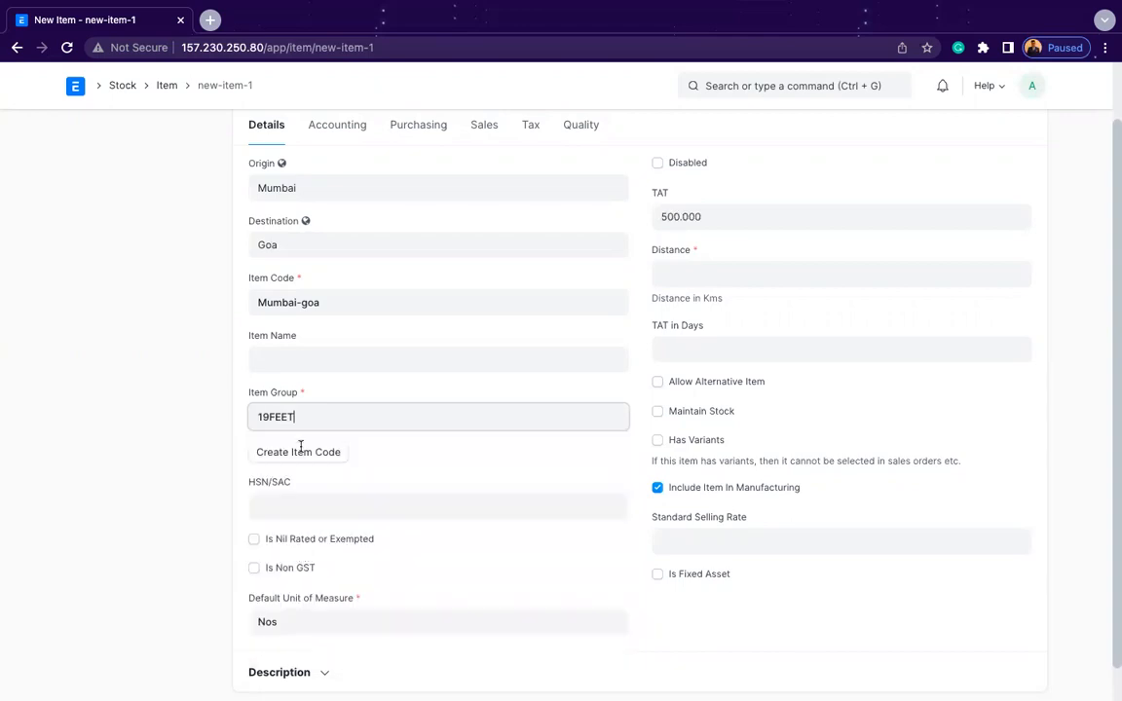
Correct the capitalisation so that both the item code and the item name read Mumbai-Goa
click(307, 302)
key(BackSpace)
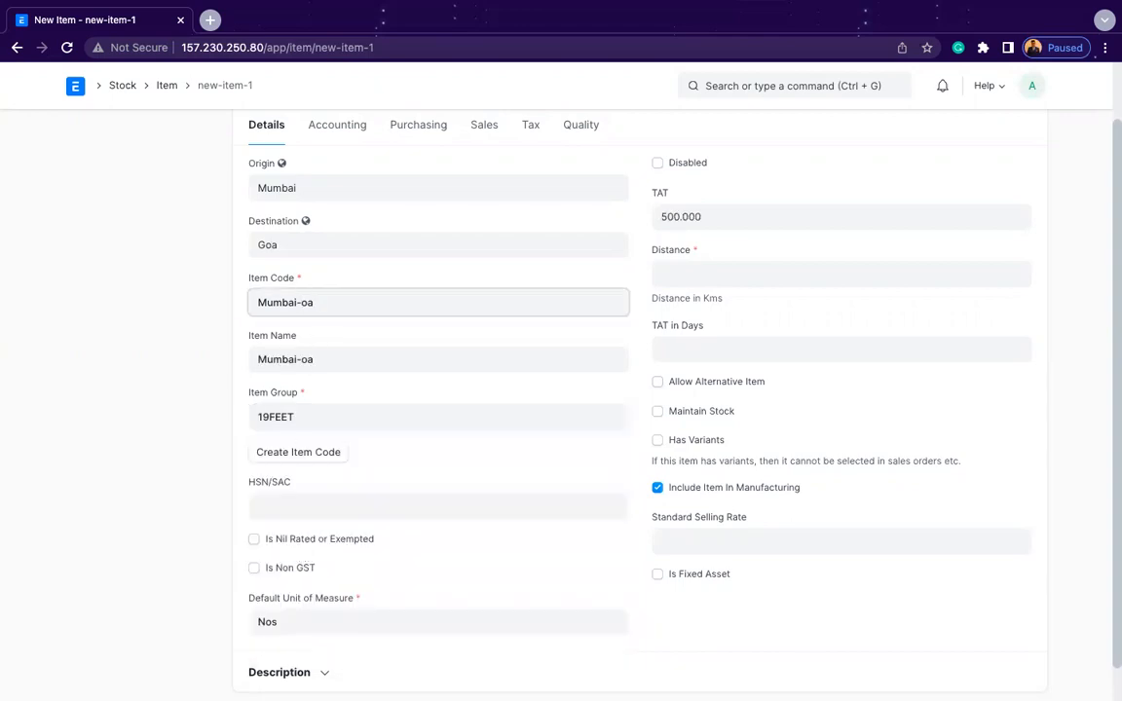
text(G)
click(336, 353)
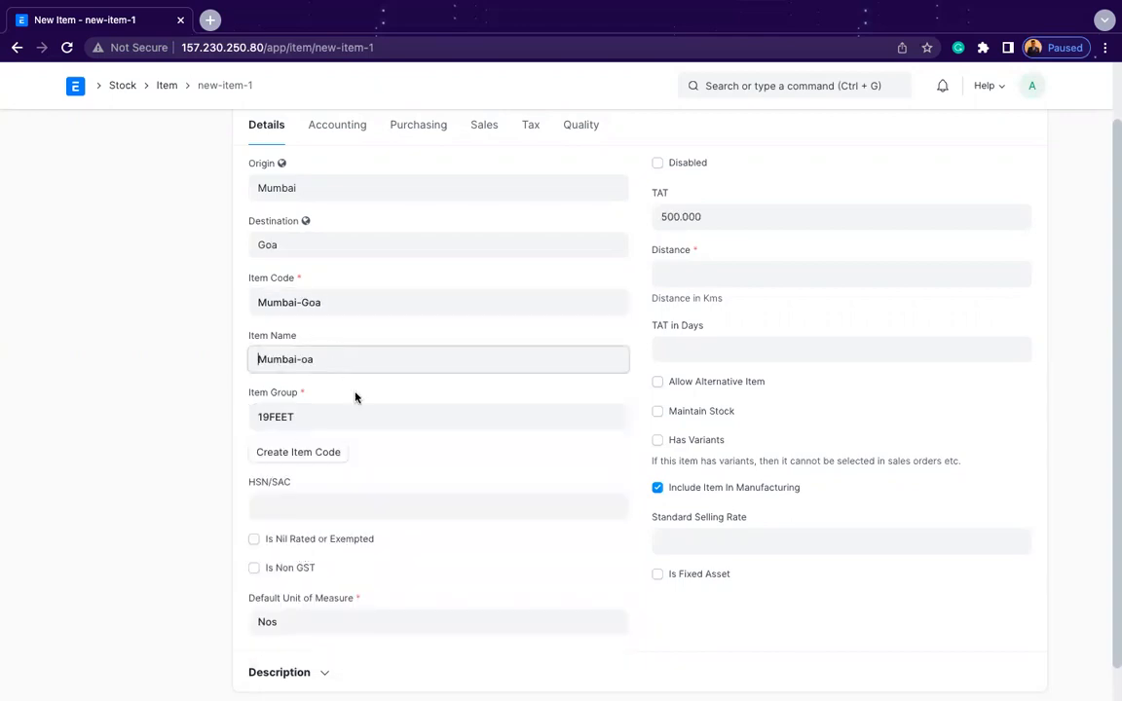
text(G)
Generate the item code automatically from the item's route and group, and check it
scroll(341, 390, down, 1)
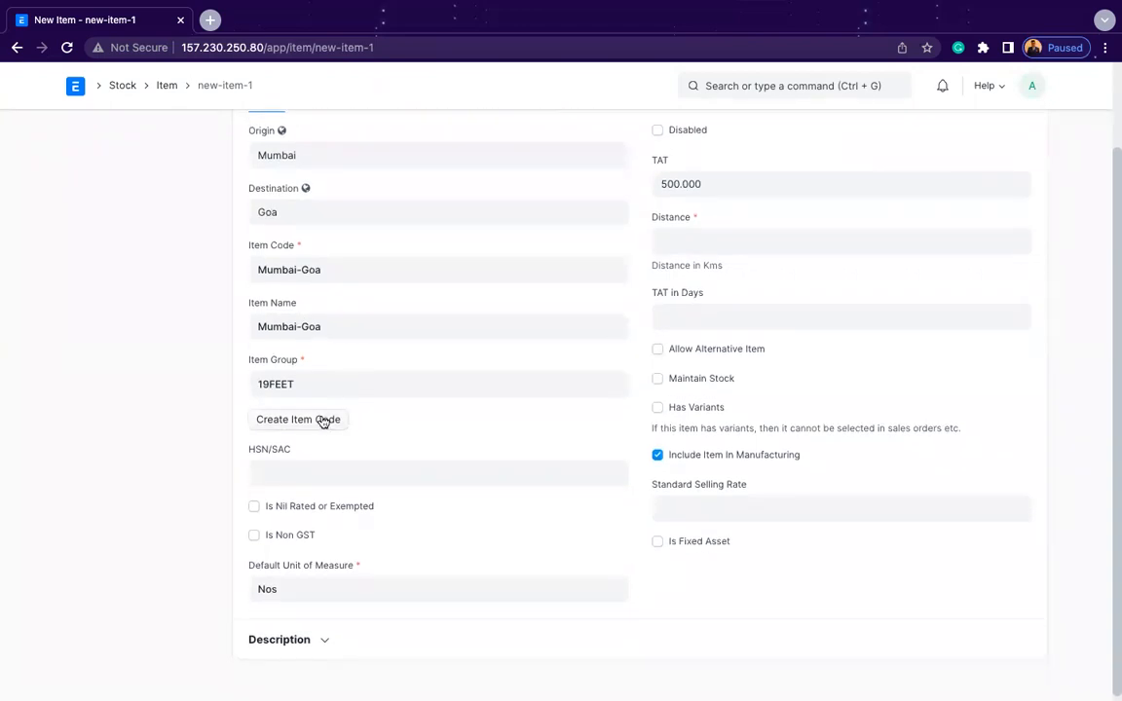
scroll(321, 421, up, 1)
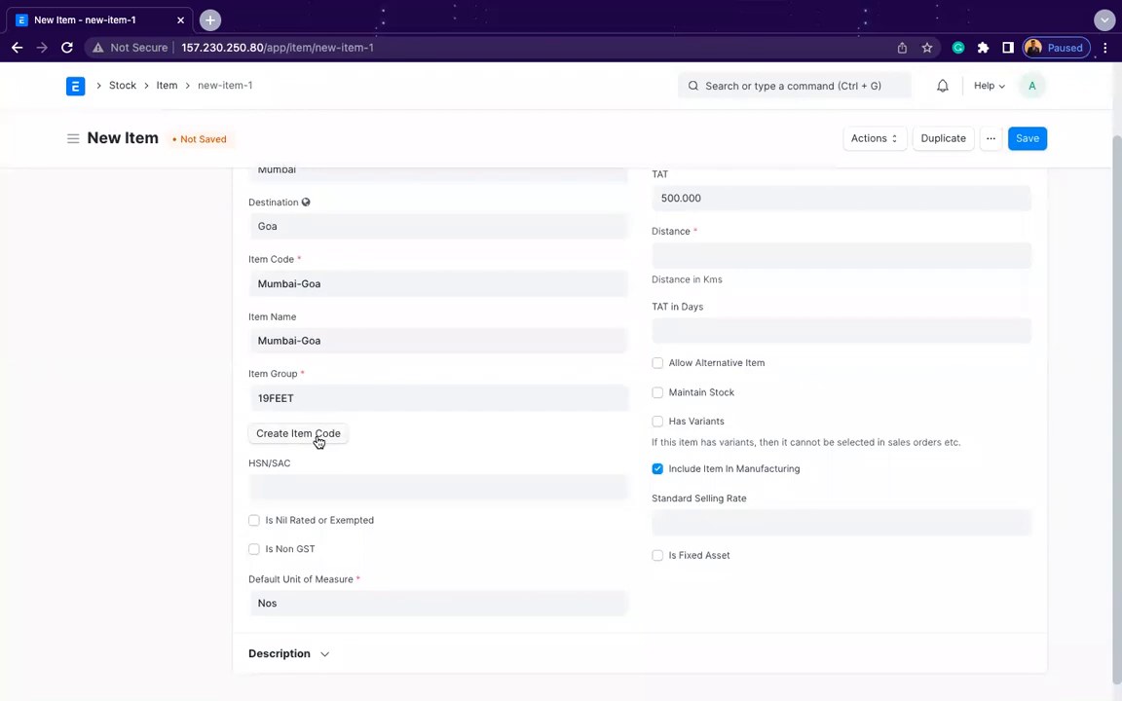
click(317, 435)
double_click(371, 279)
scroll(692, 310, up, 2)
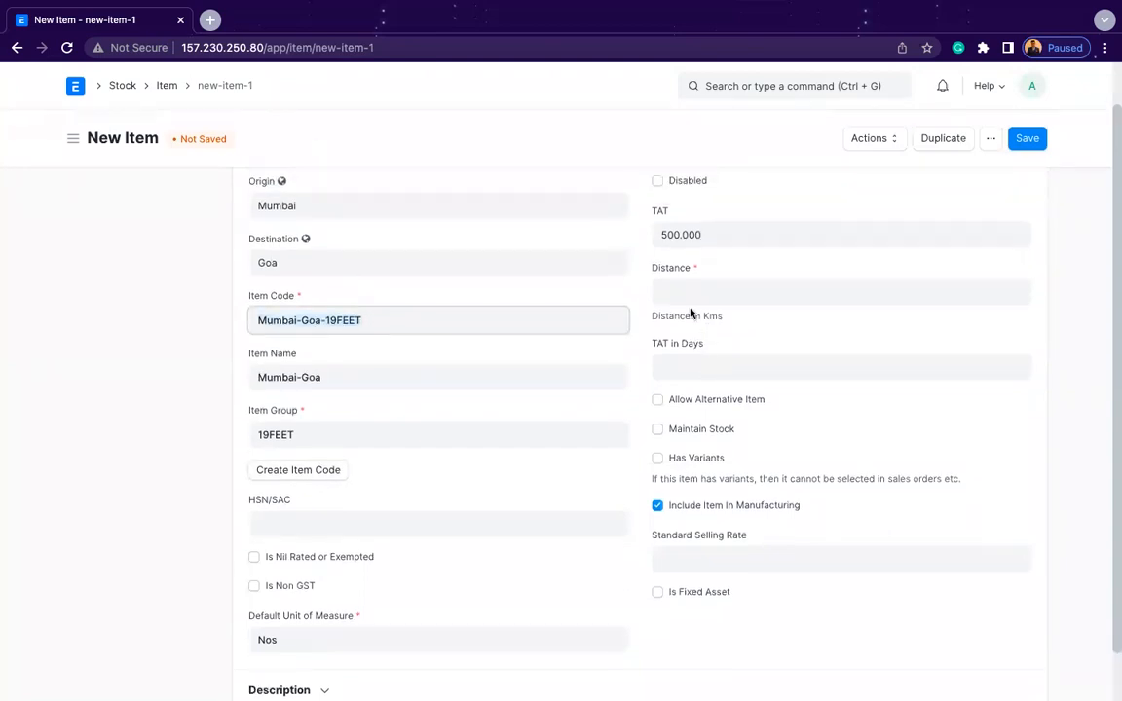
Set the item's distance to 640 km and save the item
click(690, 310)
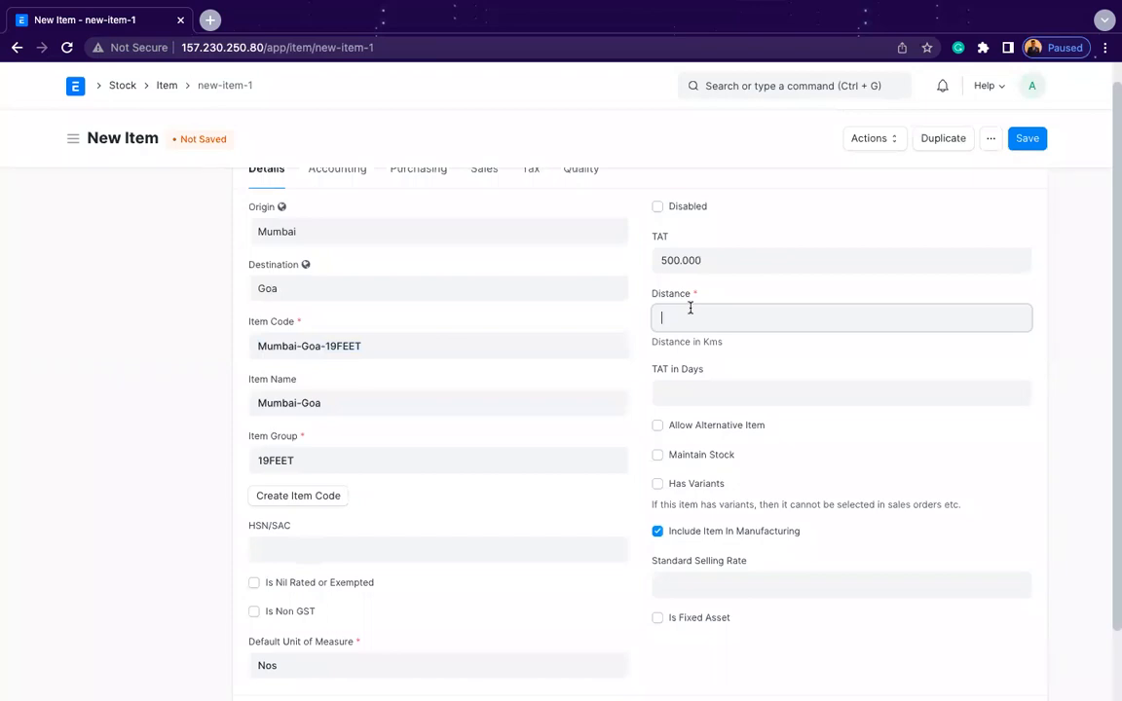
text(640)
click(614, 410)
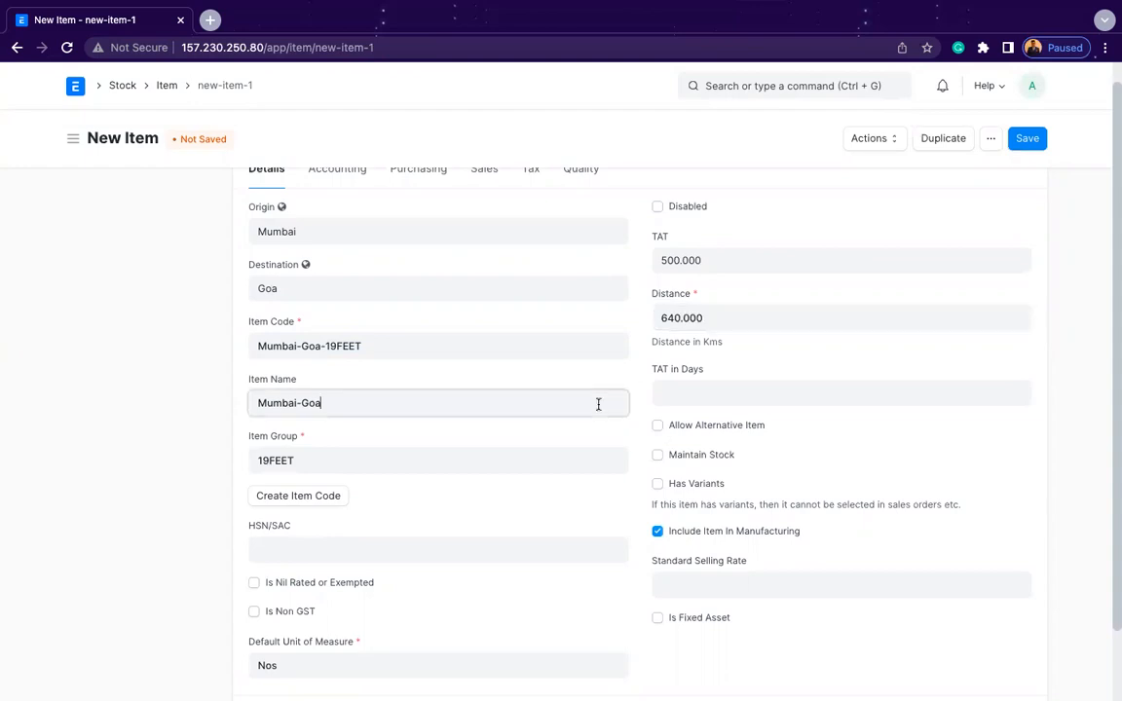
right_click(1023, 141)
click(1022, 141)
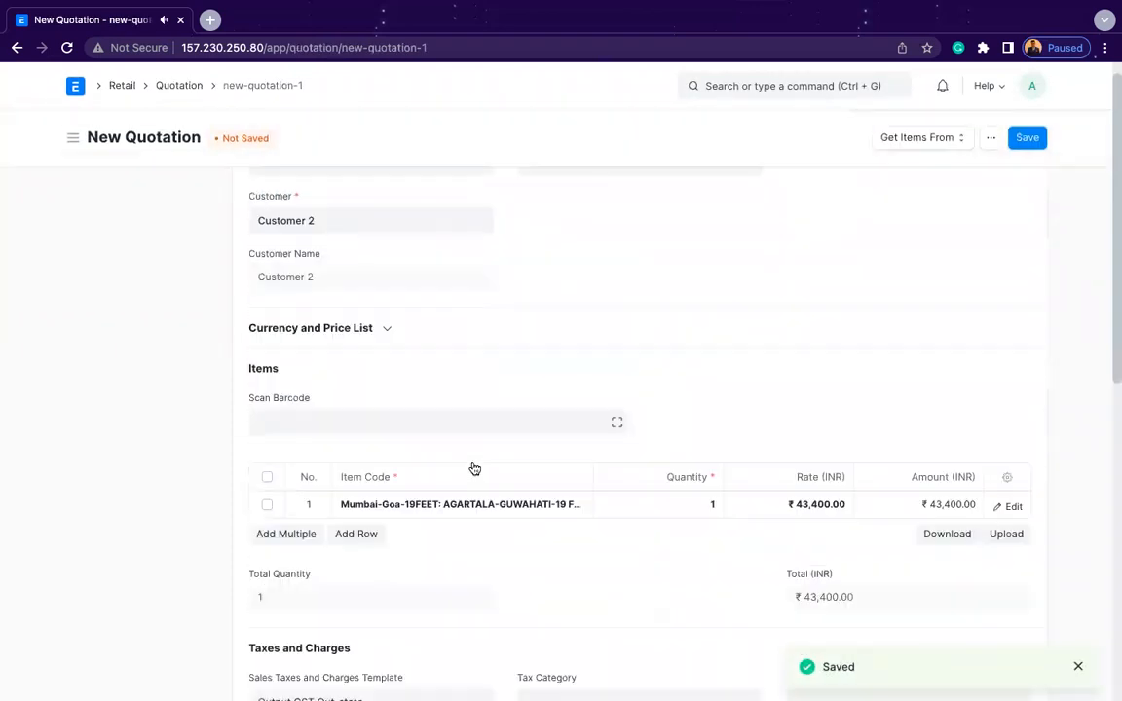
Set the rate of the Mumbai-Goa-19FEET row in the quotation to 40000 INR
click(821, 362)
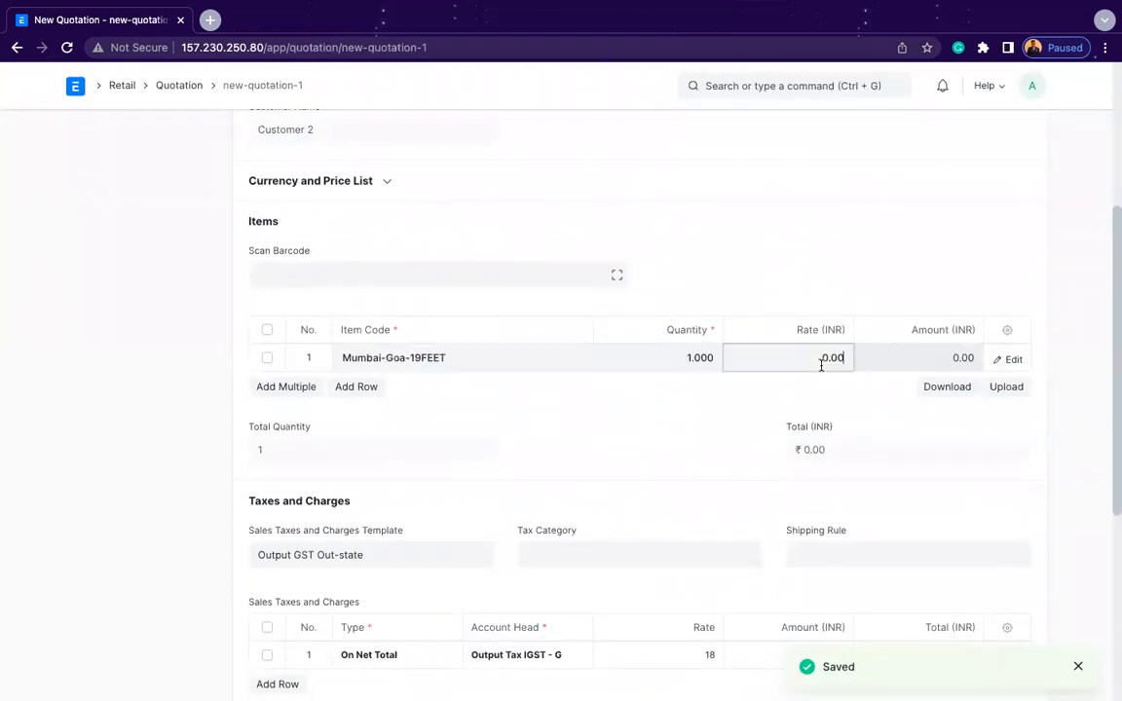
text(40000)
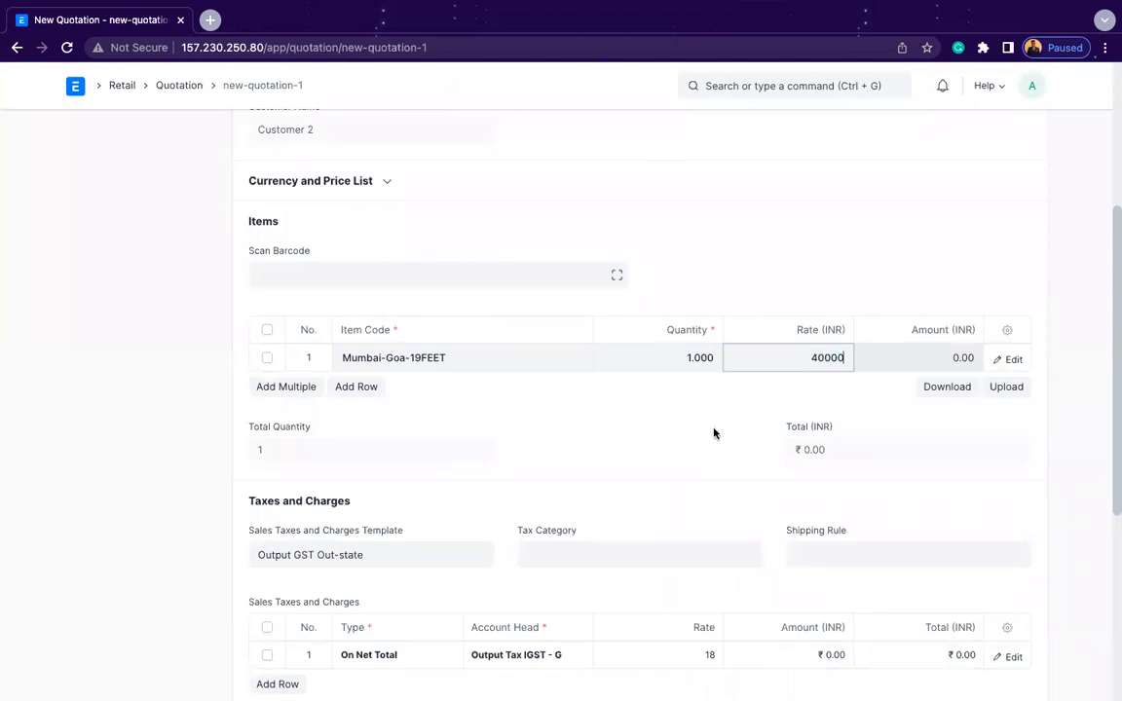
click(617, 436)
Clear the quotation's sales taxes and charges template and delete the Output Tax IGST row
scroll(616, 435, down, 2)
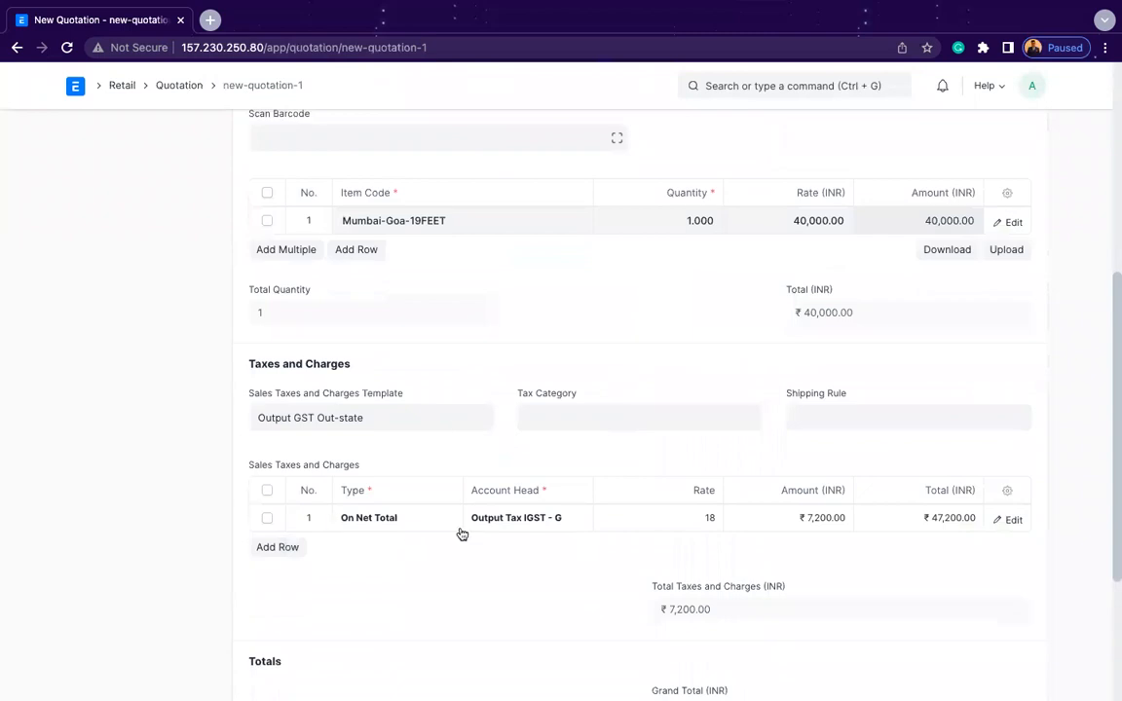
click(413, 404)
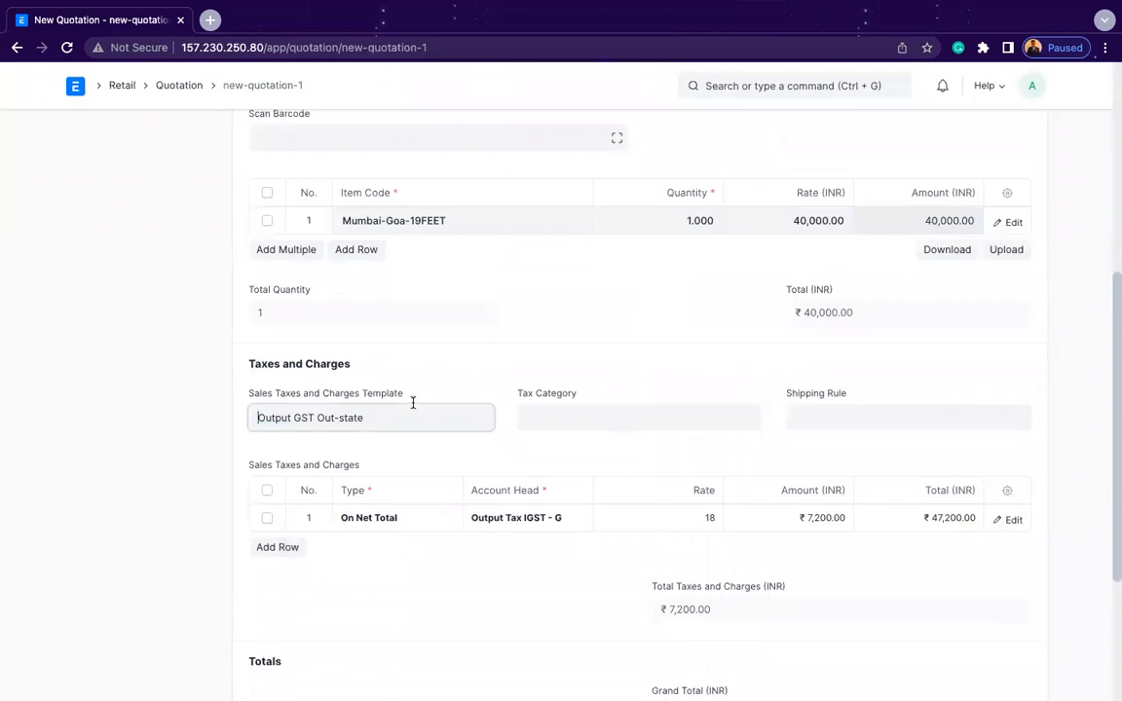
key(ctrl+a)
key(BackSpace)
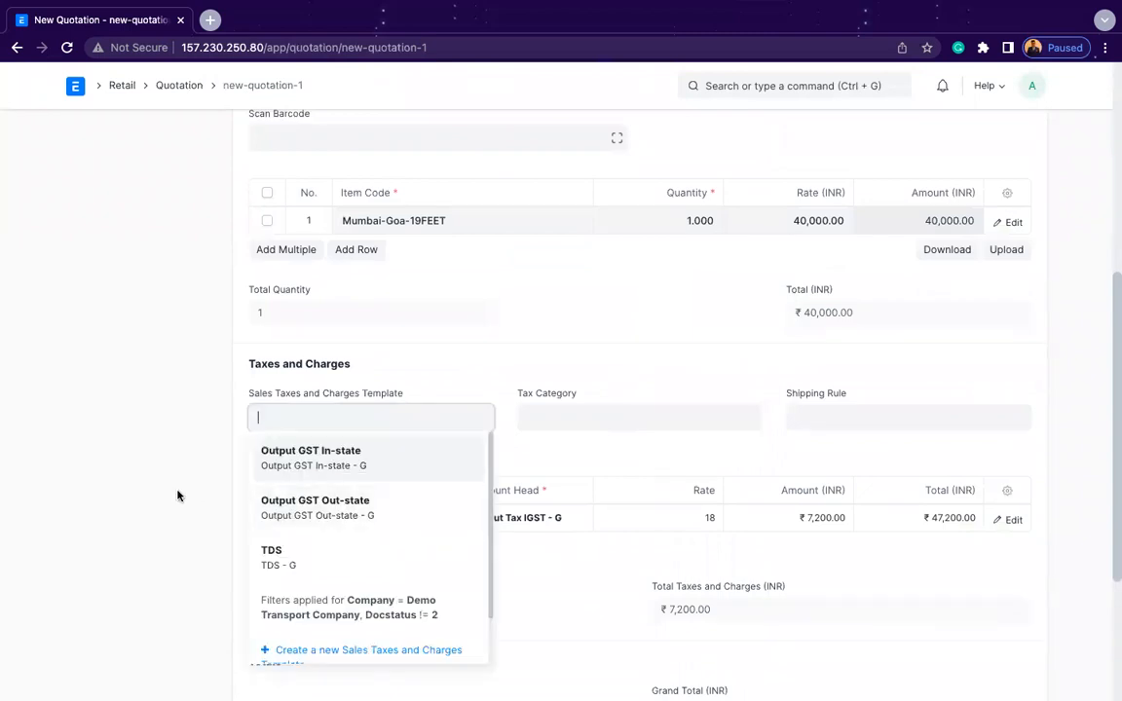
click(177, 492)
click(267, 492)
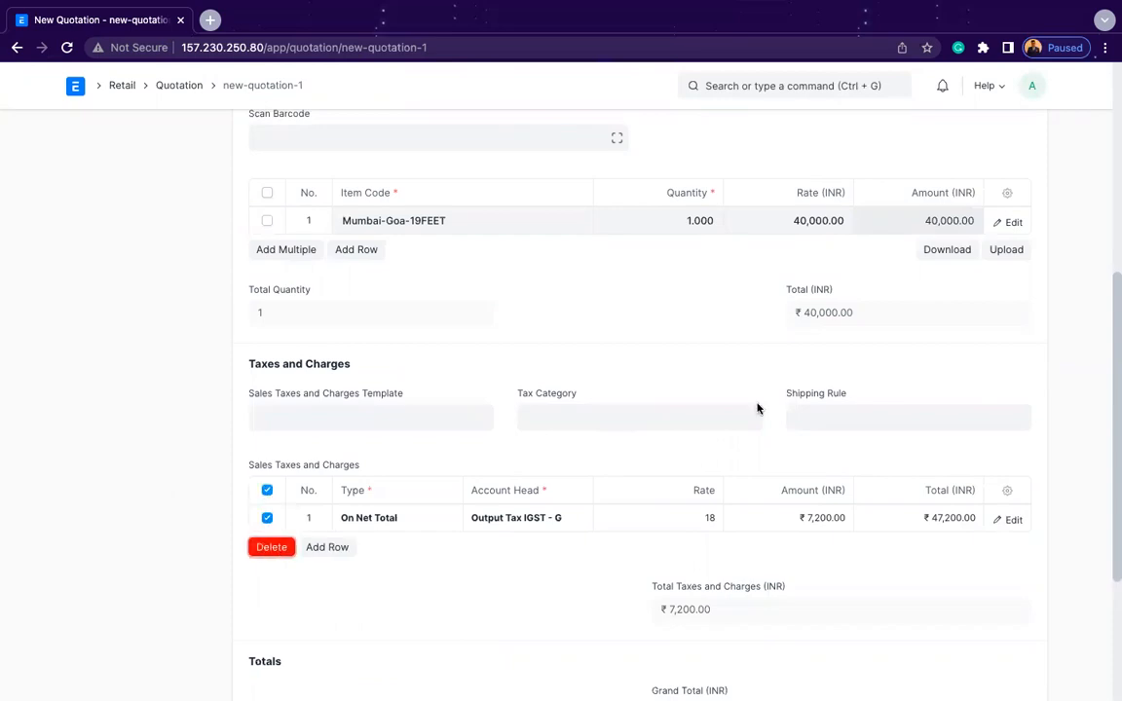
Save the quotation as a draft and review its contents
scroll(875, 331, up, 4)
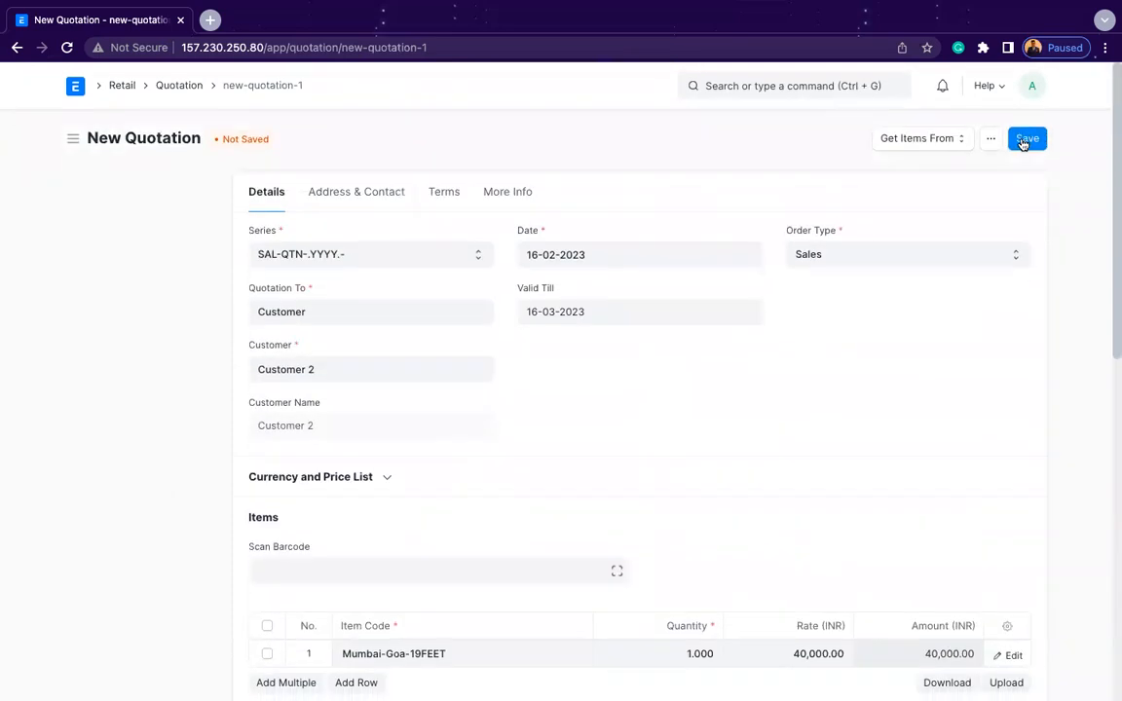
click(1025, 140)
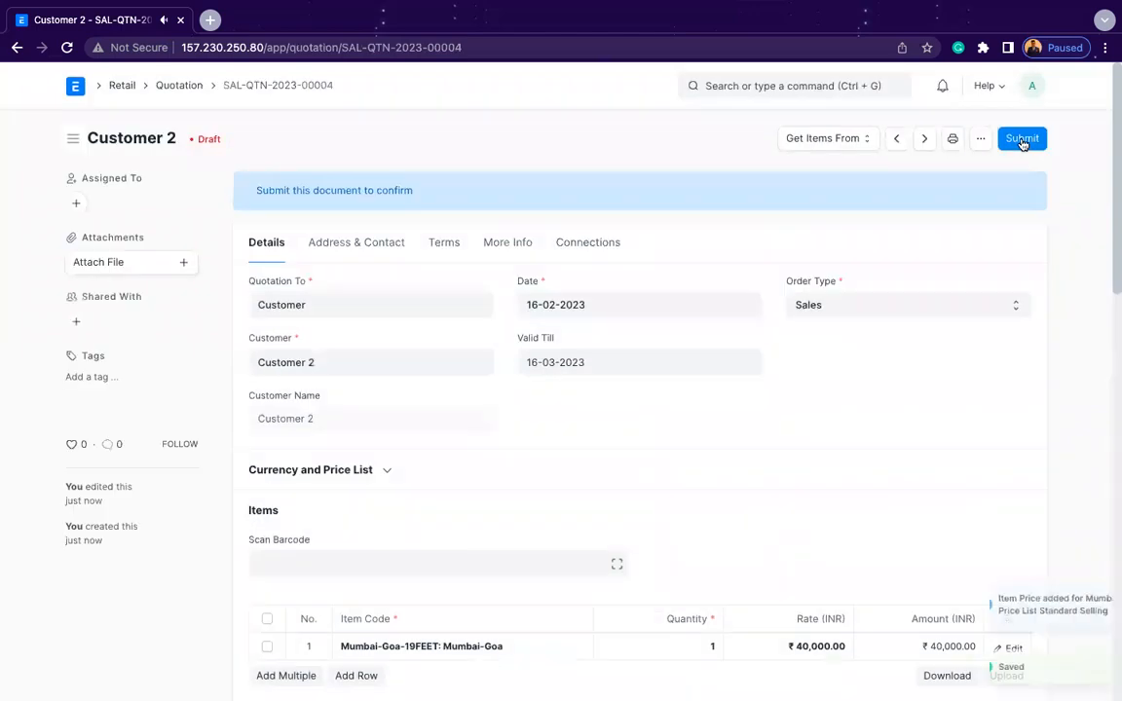
scroll(757, 350, down, 2)
scroll(725, 449, up, 1)
scroll(725, 449, up, 1)
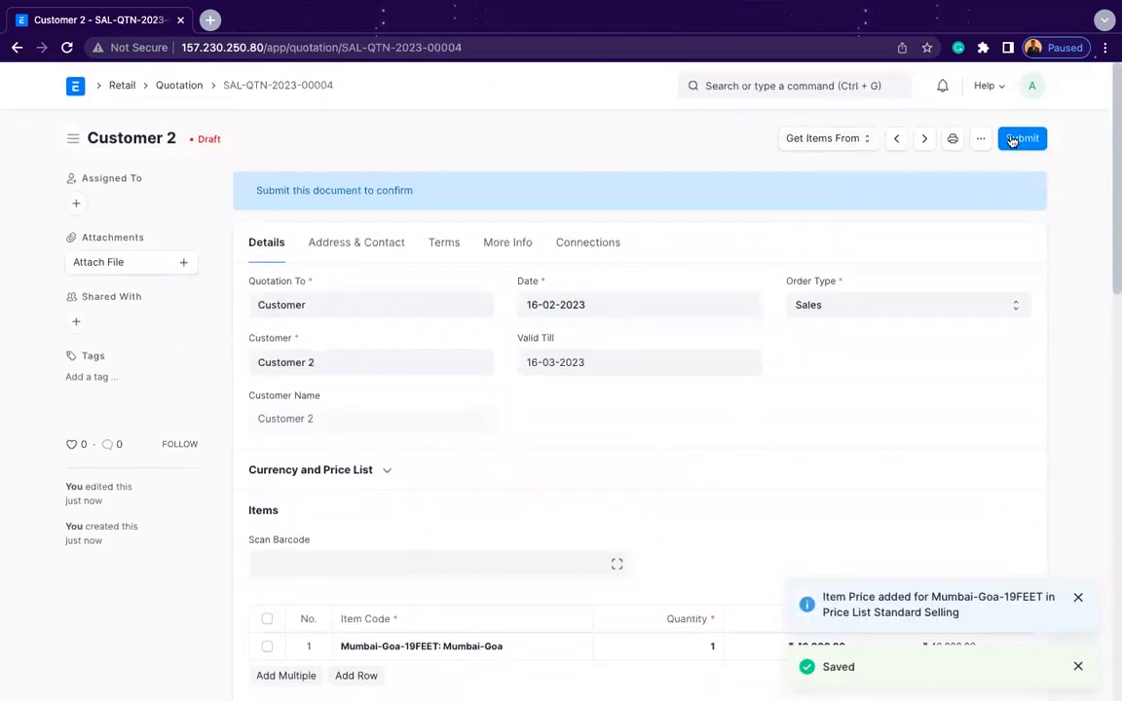
Preview the quotation's printout in the Standard print format and return to the quotation
click(953, 140)
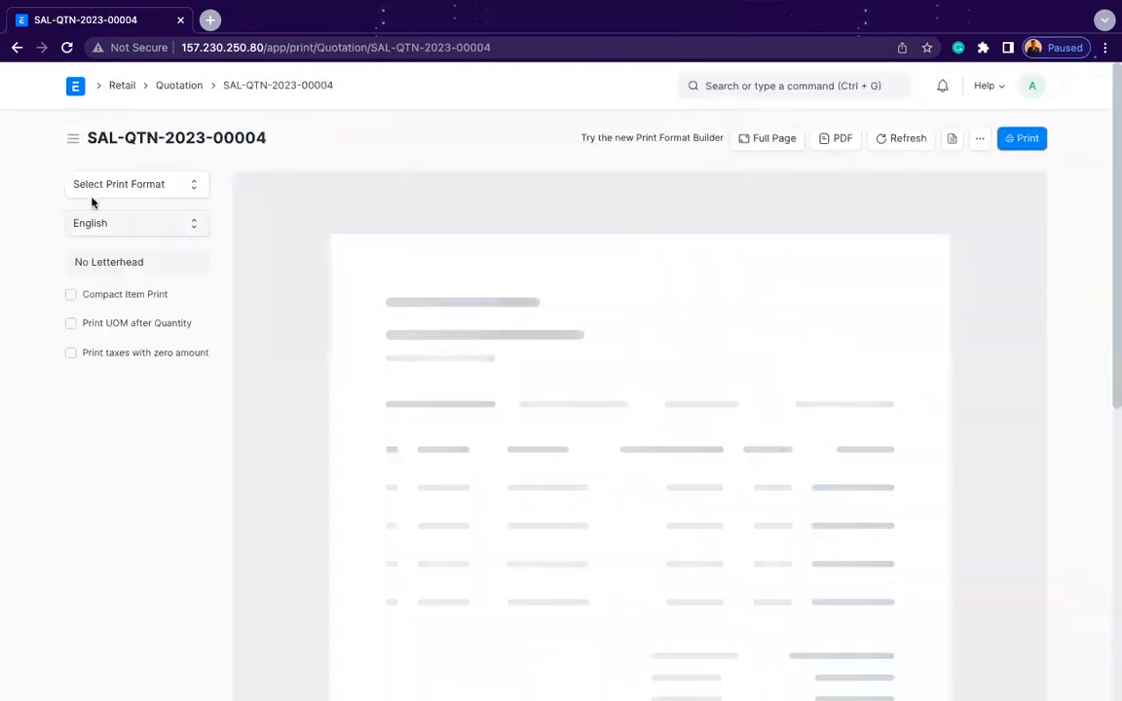
click(107, 191)
click(102, 202)
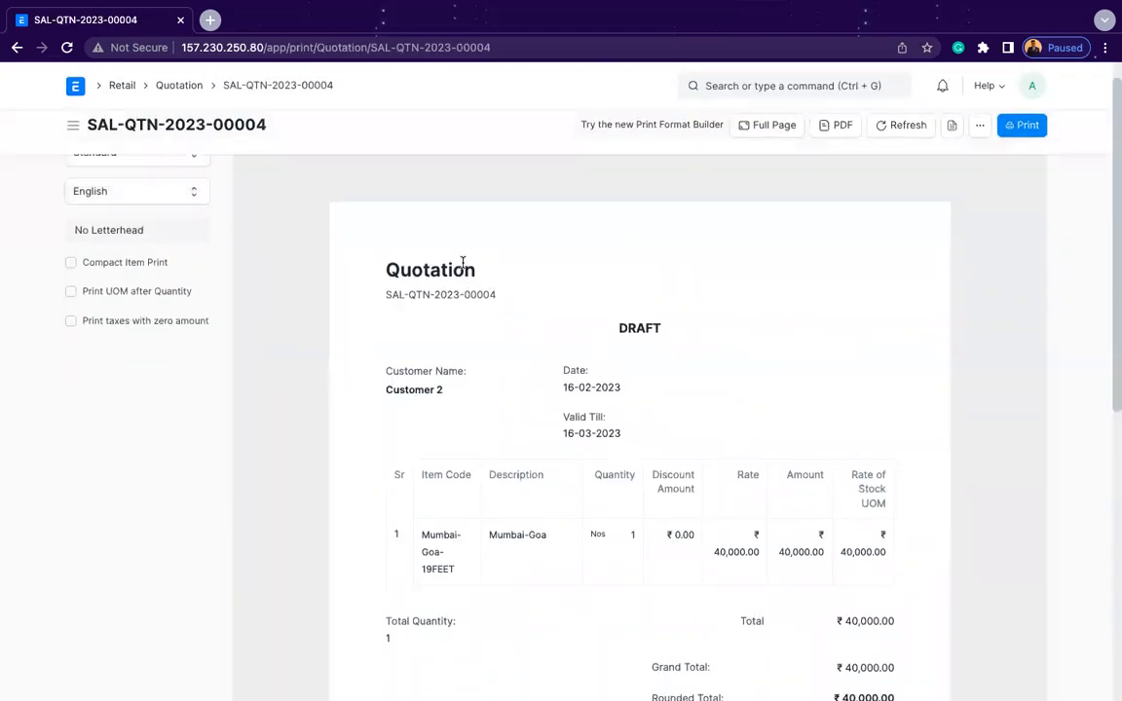
click(244, 87)
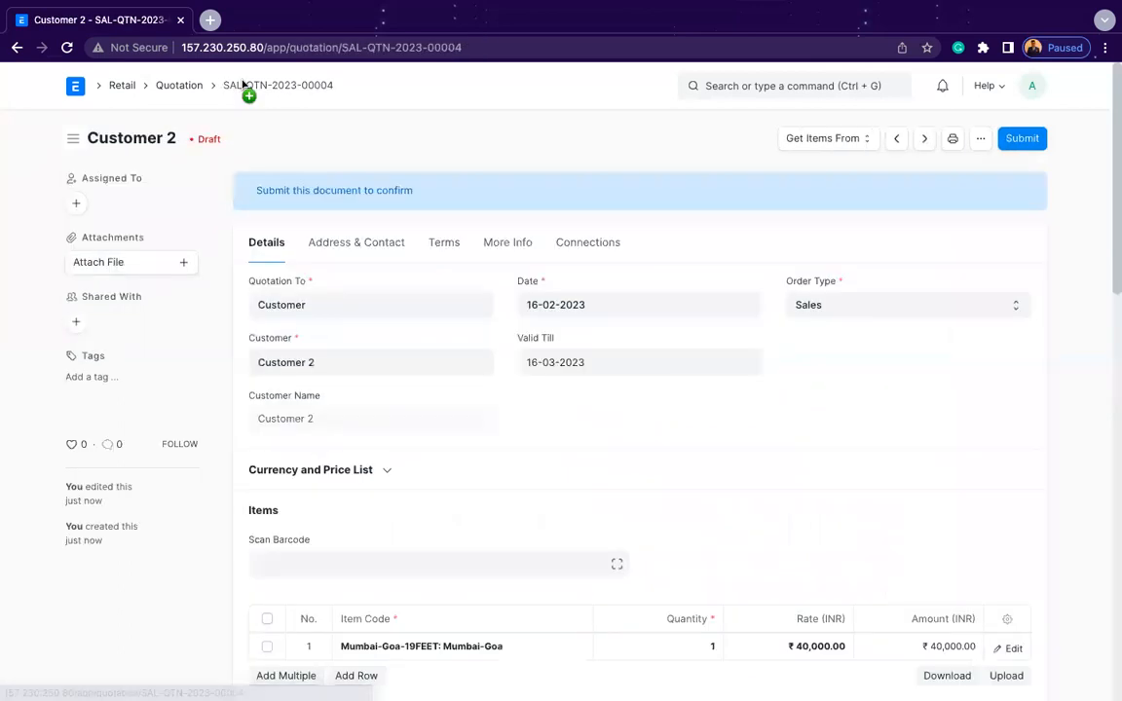
Submit the quotation permanently, and view the Set as Lost form without declaring it lost
click(1022, 138)
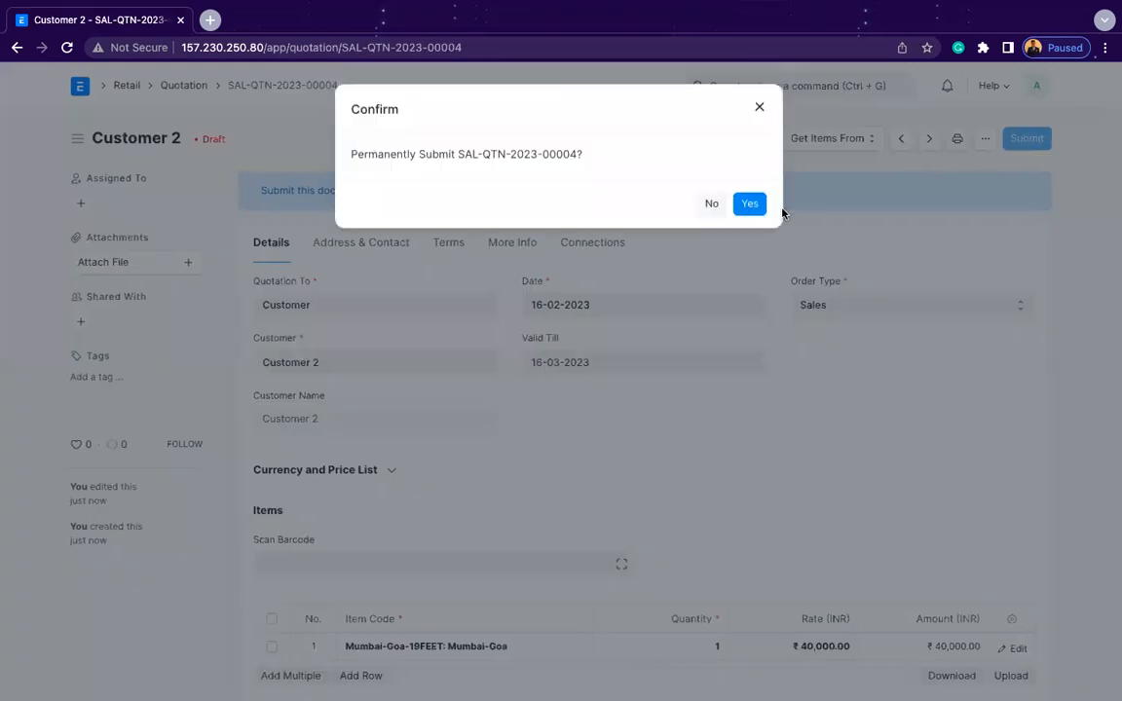
click(738, 205)
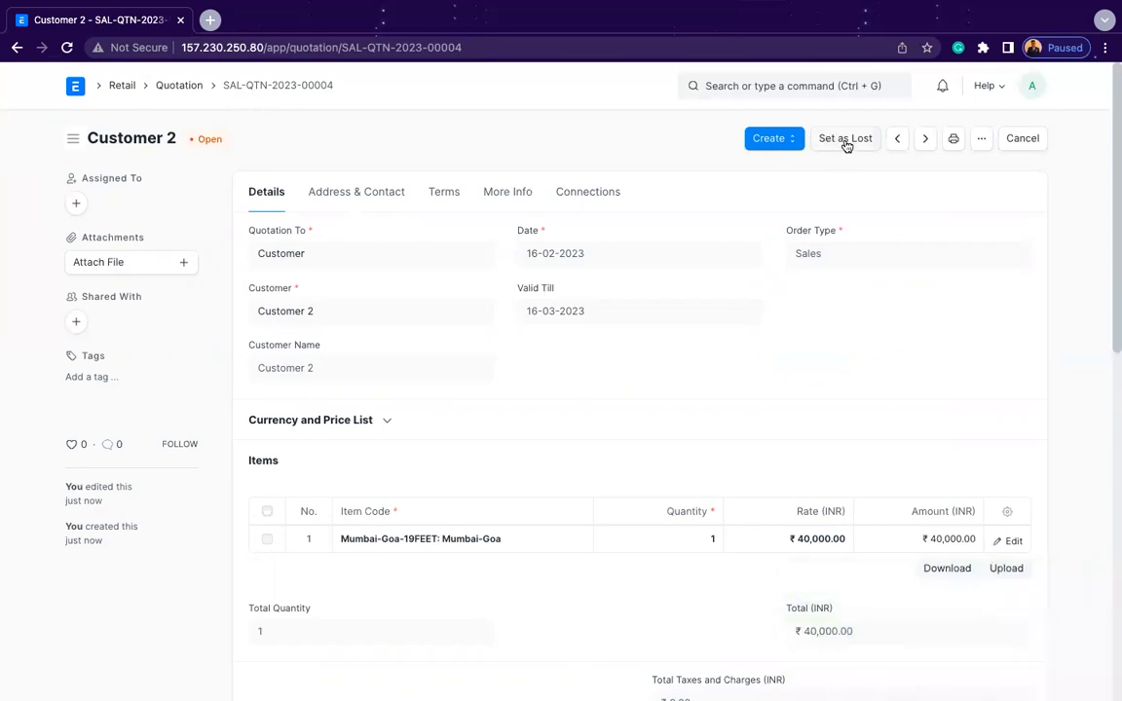
click(845, 139)
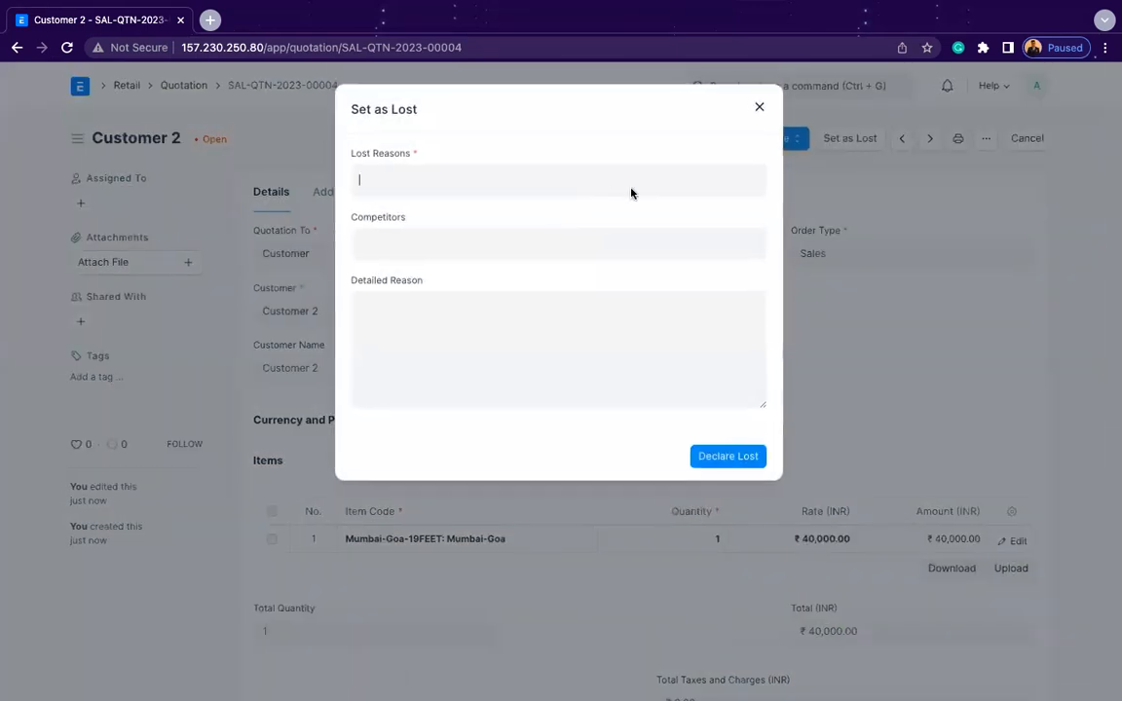
click(760, 106)
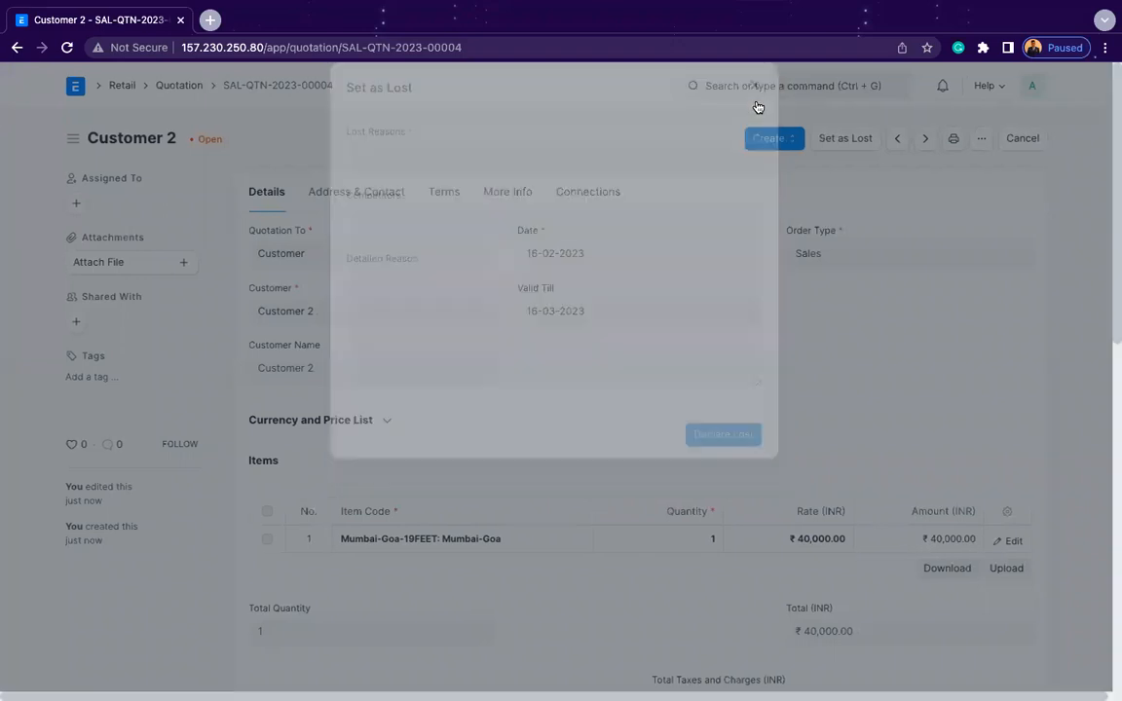
Create a sales order from the quotation and look through its supplier, consignee, item and tax sections
click(787, 137)
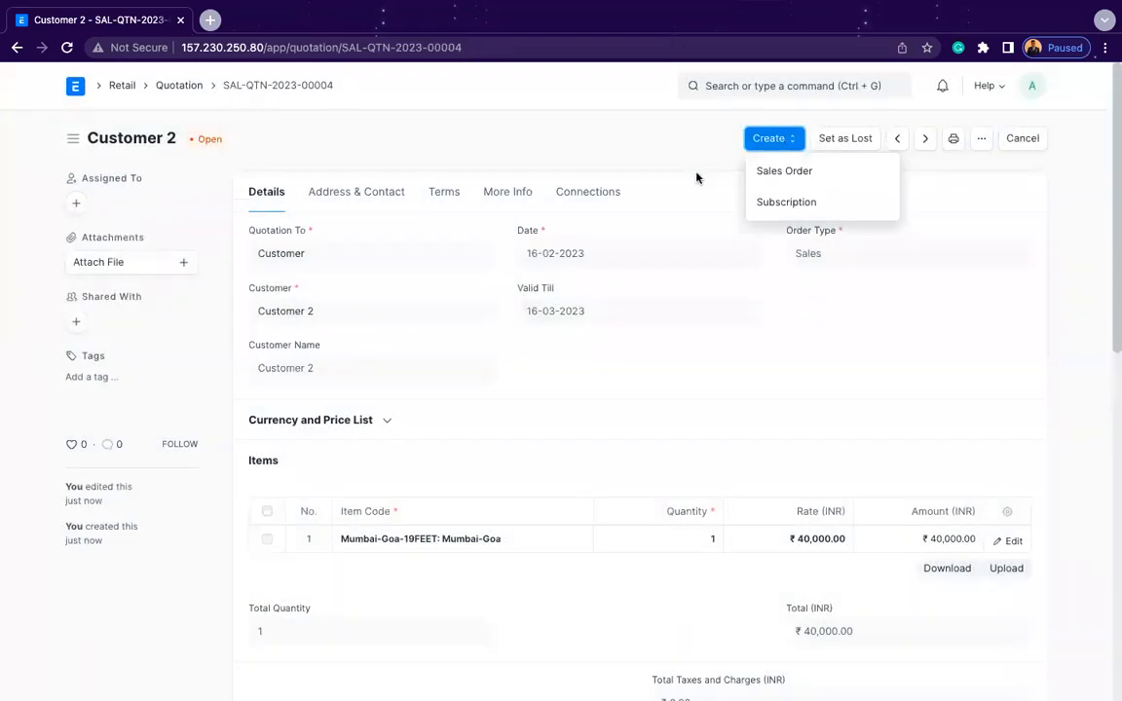
click(782, 177)
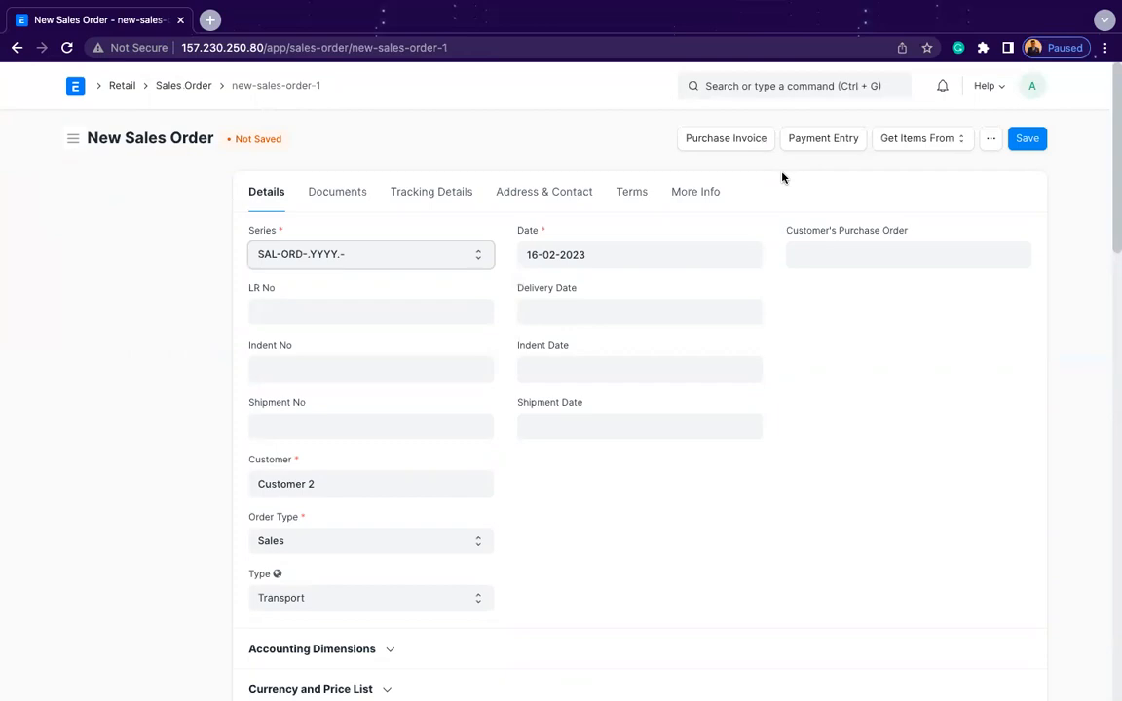
scroll(336, 297, down, 3)
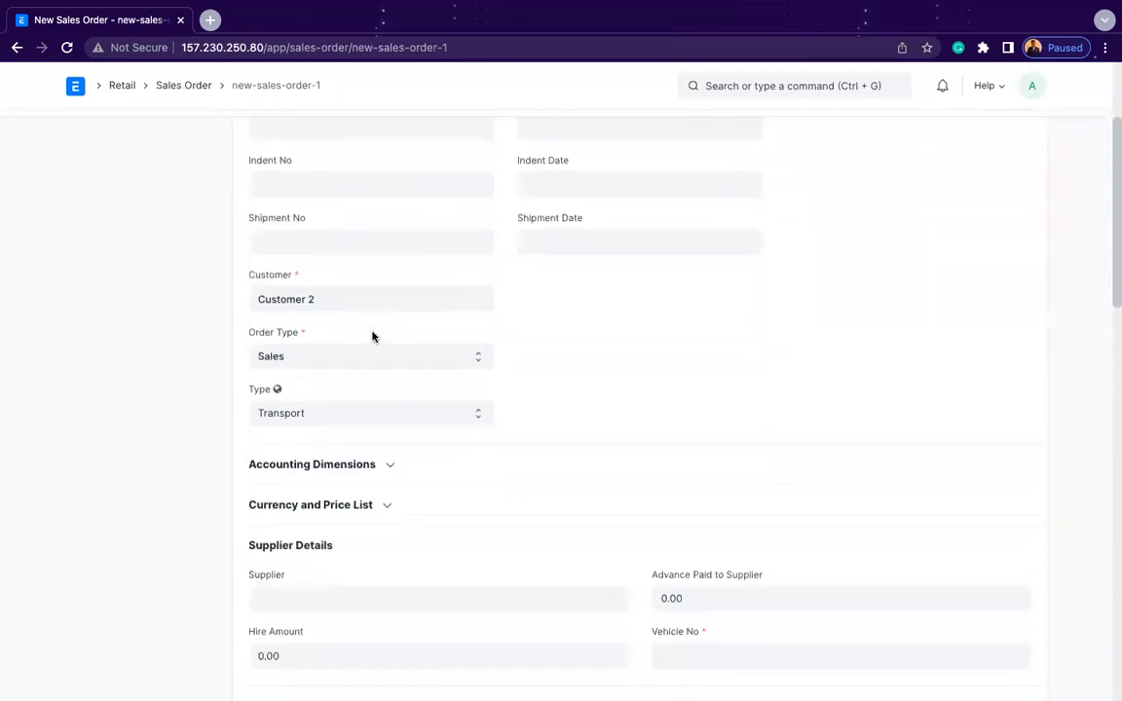
scroll(345, 311, down, 10)
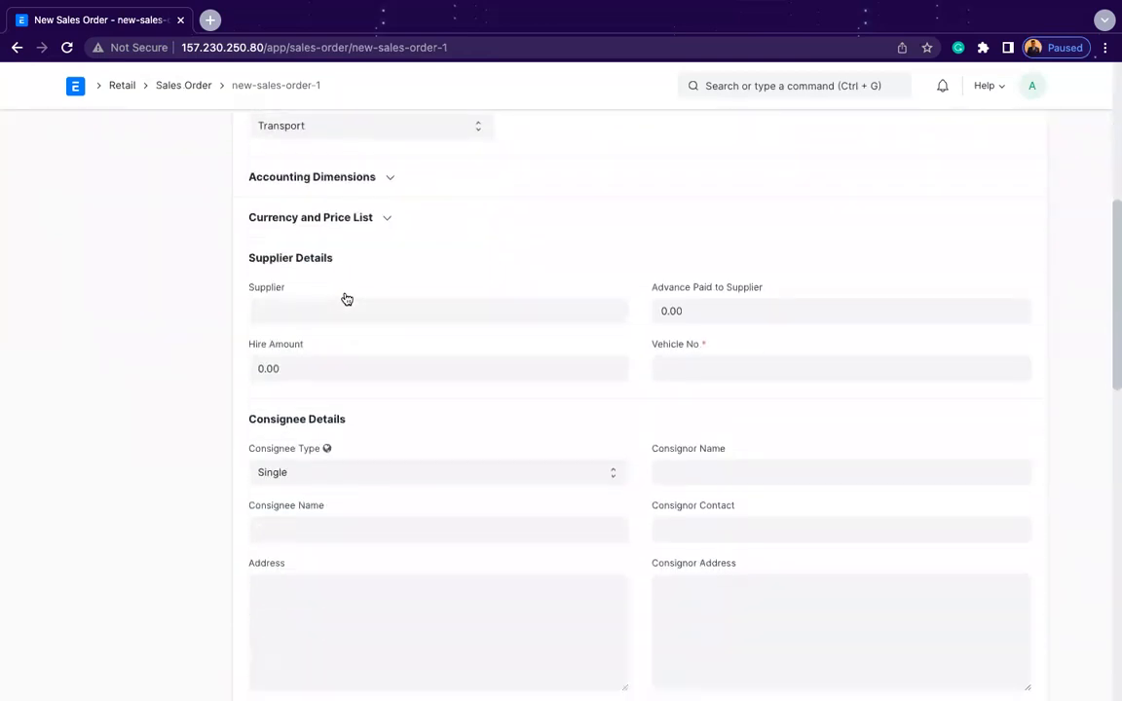
scroll(346, 297, down, 1)
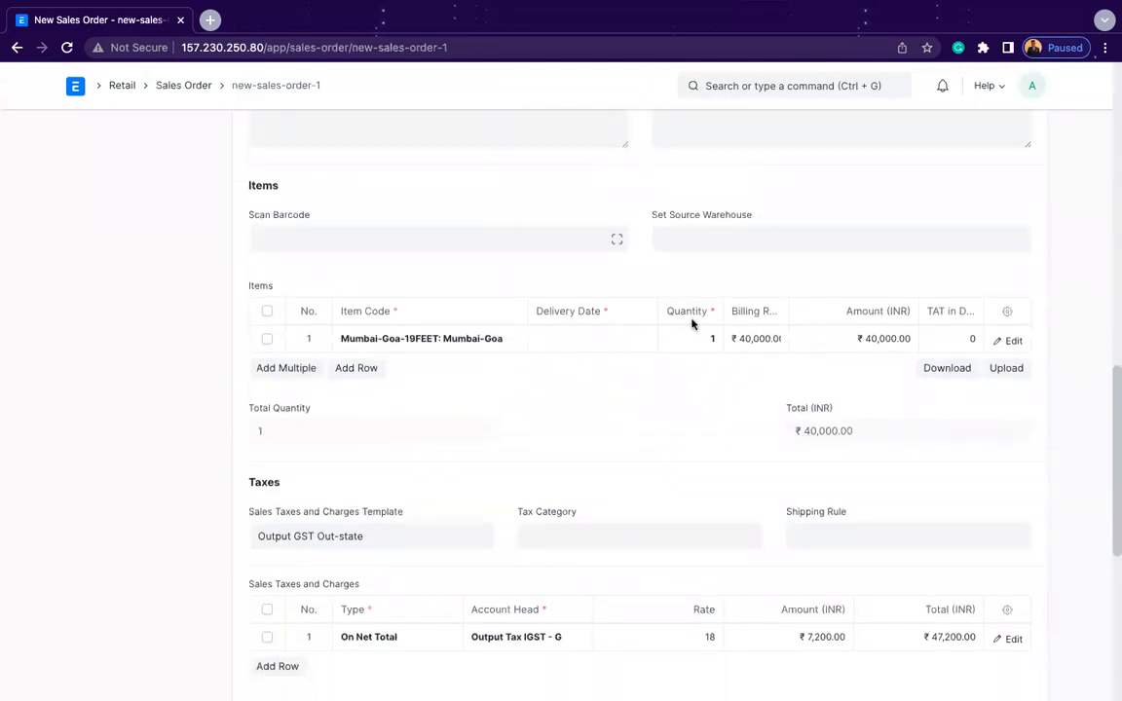
Set the sales order's delivery date to 18-02-2023
scroll(595, 356, up, 11)
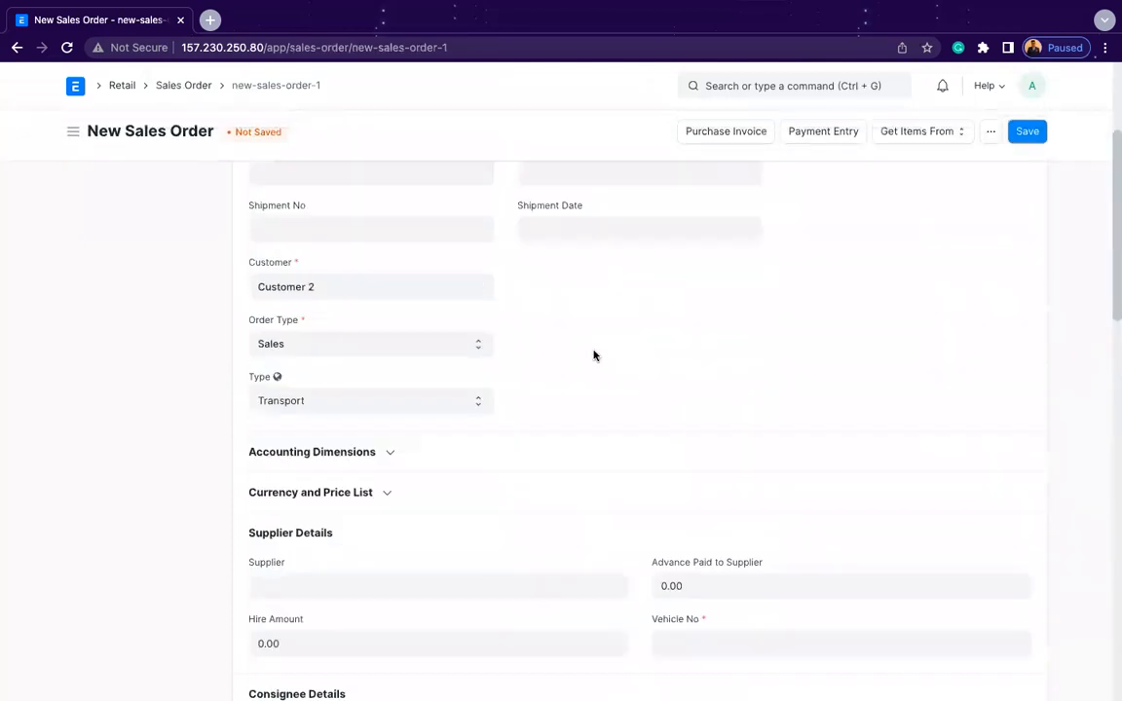
click(567, 319)
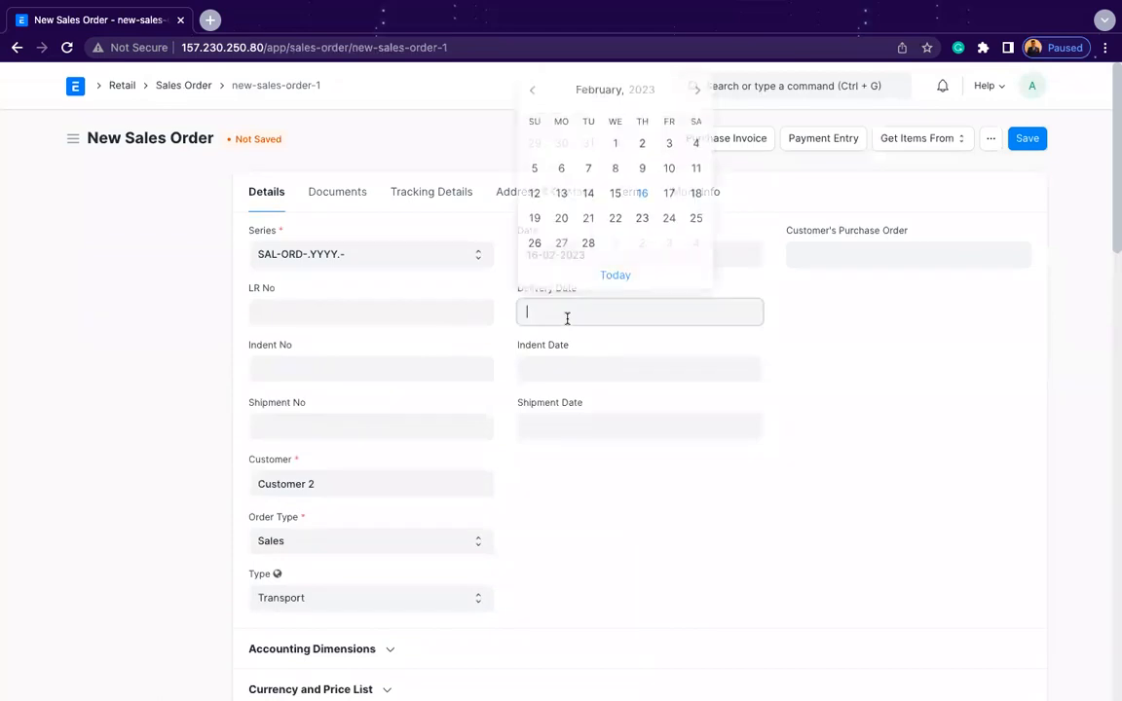
click(694, 194)
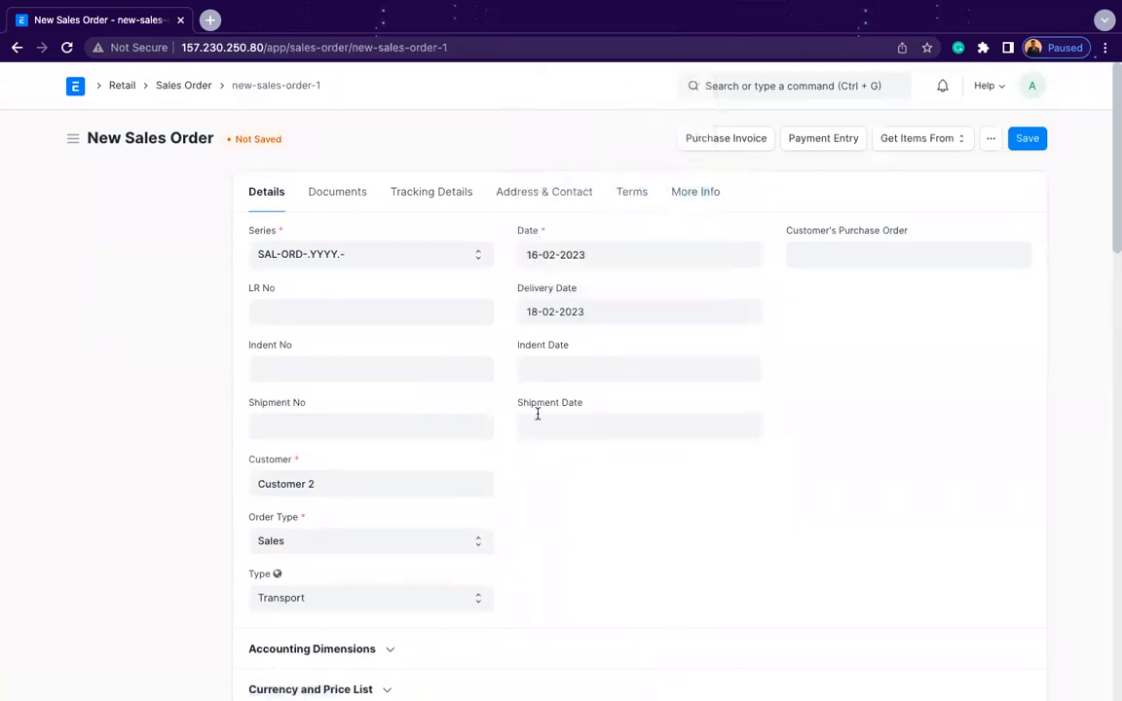
Enter 123 as the customer's purchase order and set its date to 15-02-2023
scroll(536, 415, down, 1)
click(829, 191)
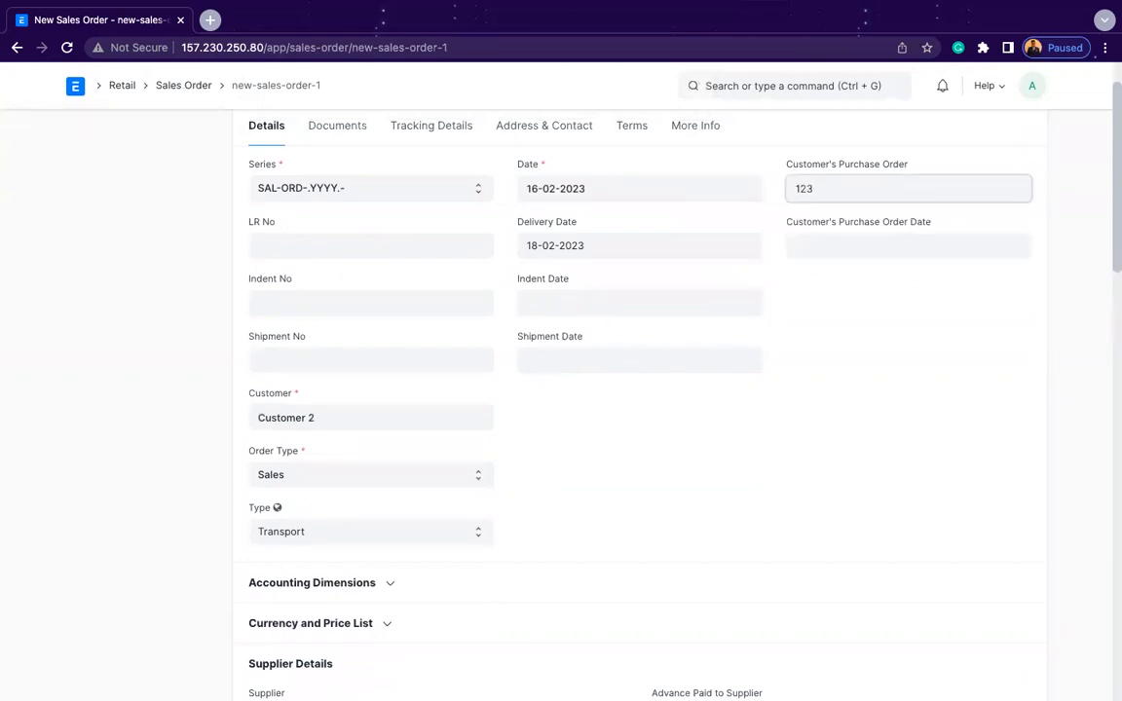
click(860, 254)
click(909, 414)
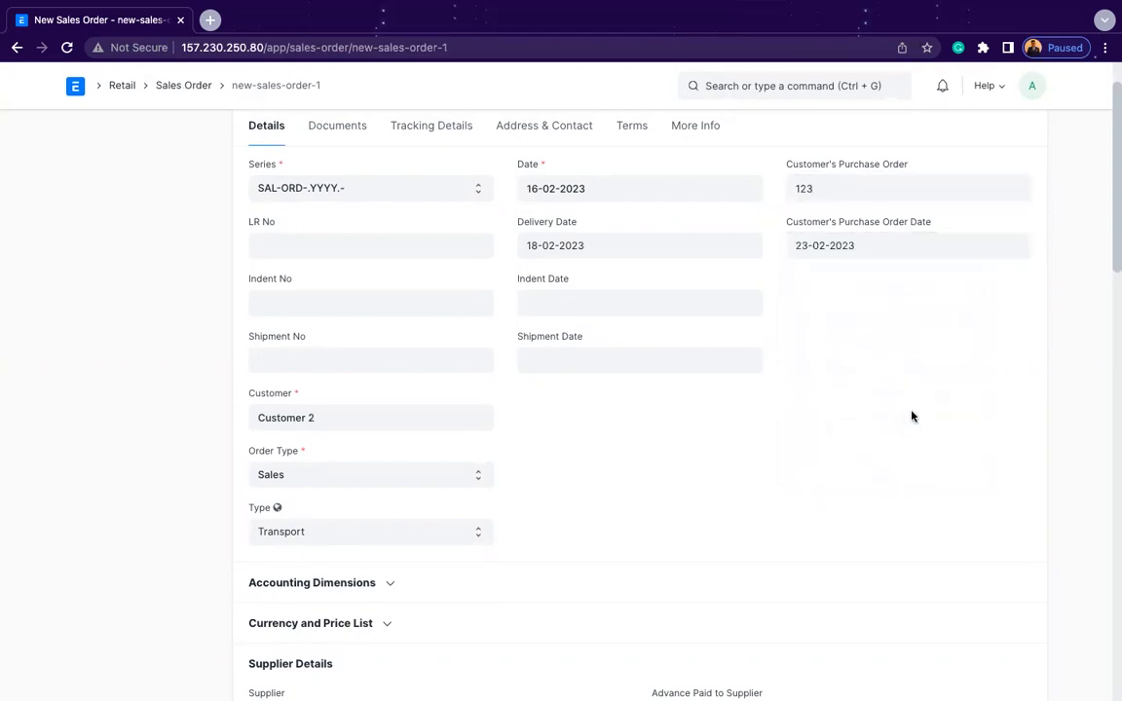
click(828, 235)
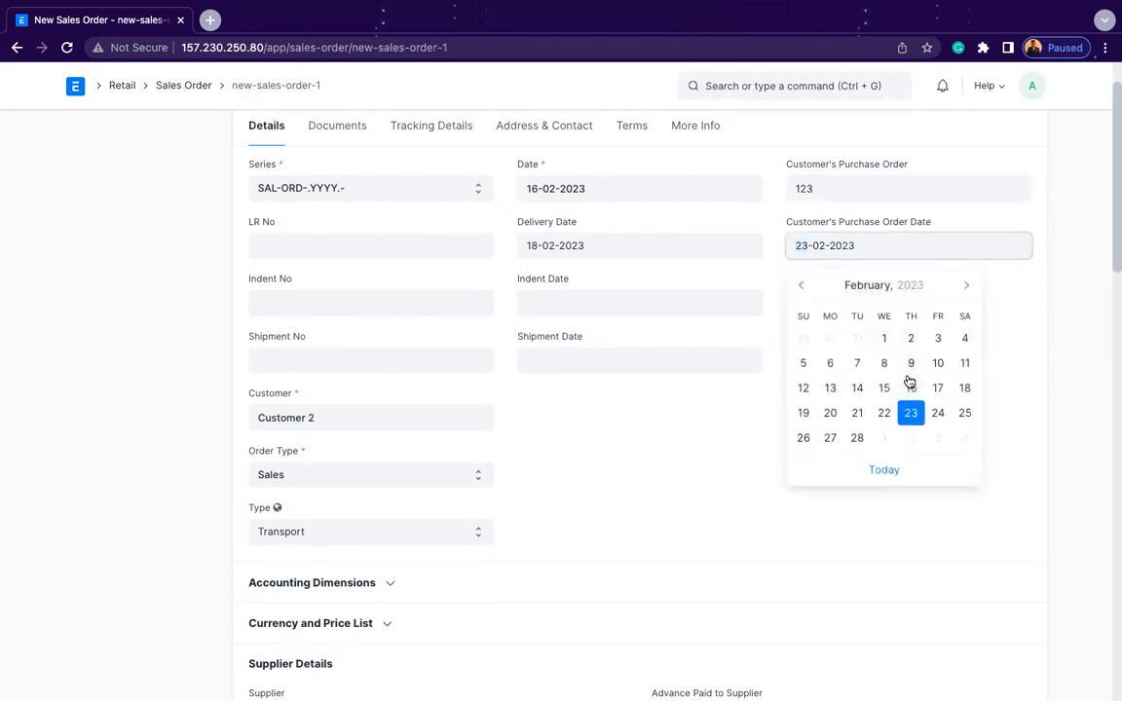
click(885, 388)
scroll(647, 414, down, 4)
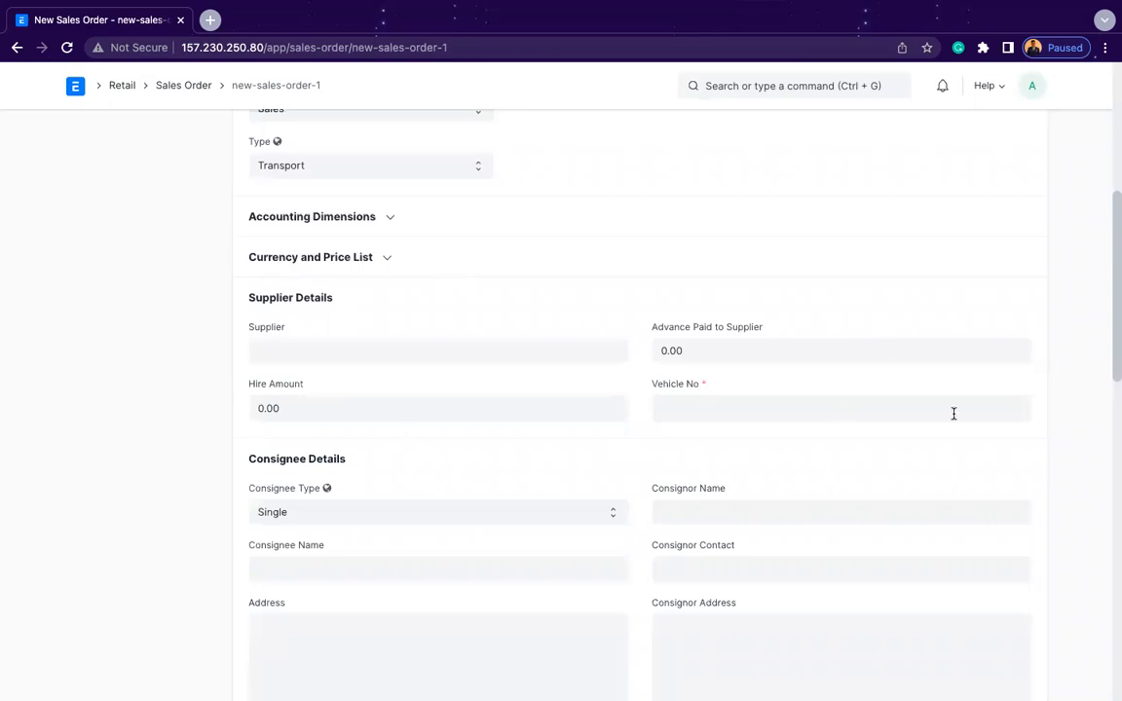
click(706, 404)
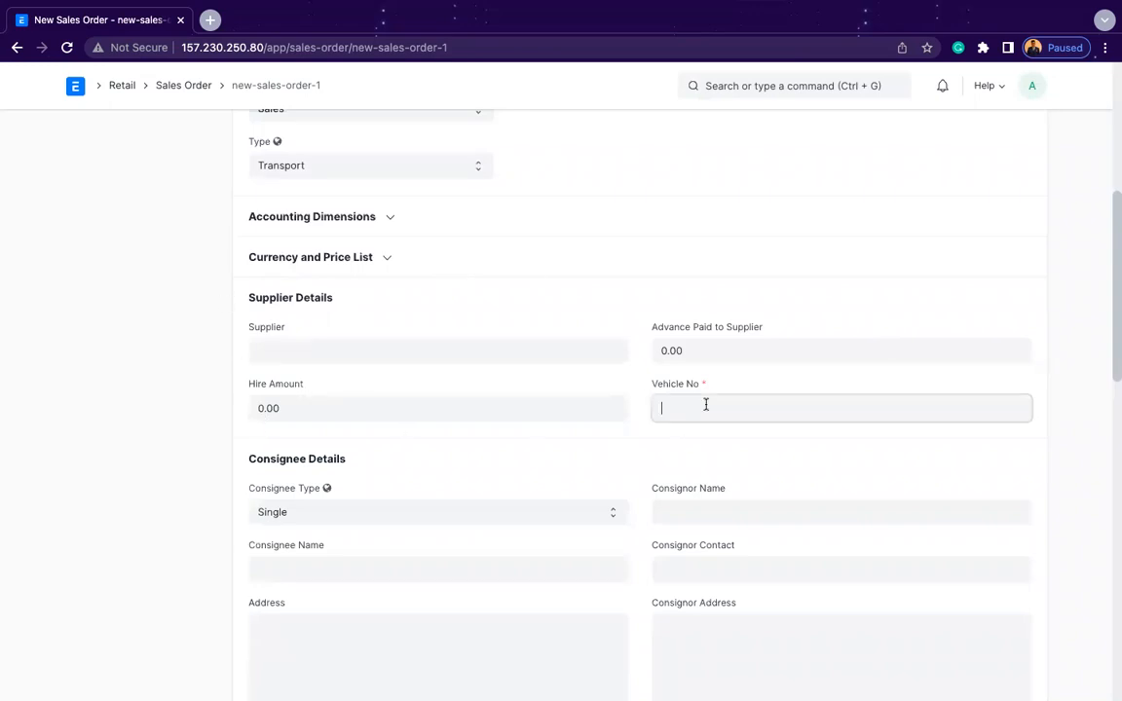
scroll(711, 402, down, 1)
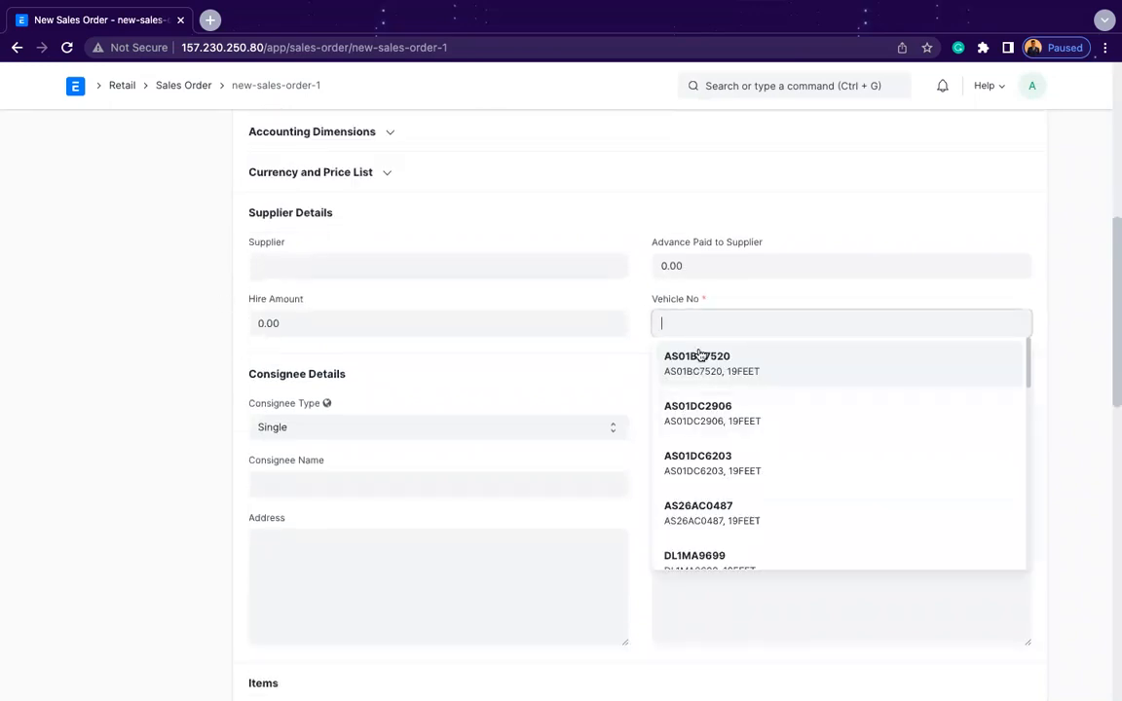
click(699, 358)
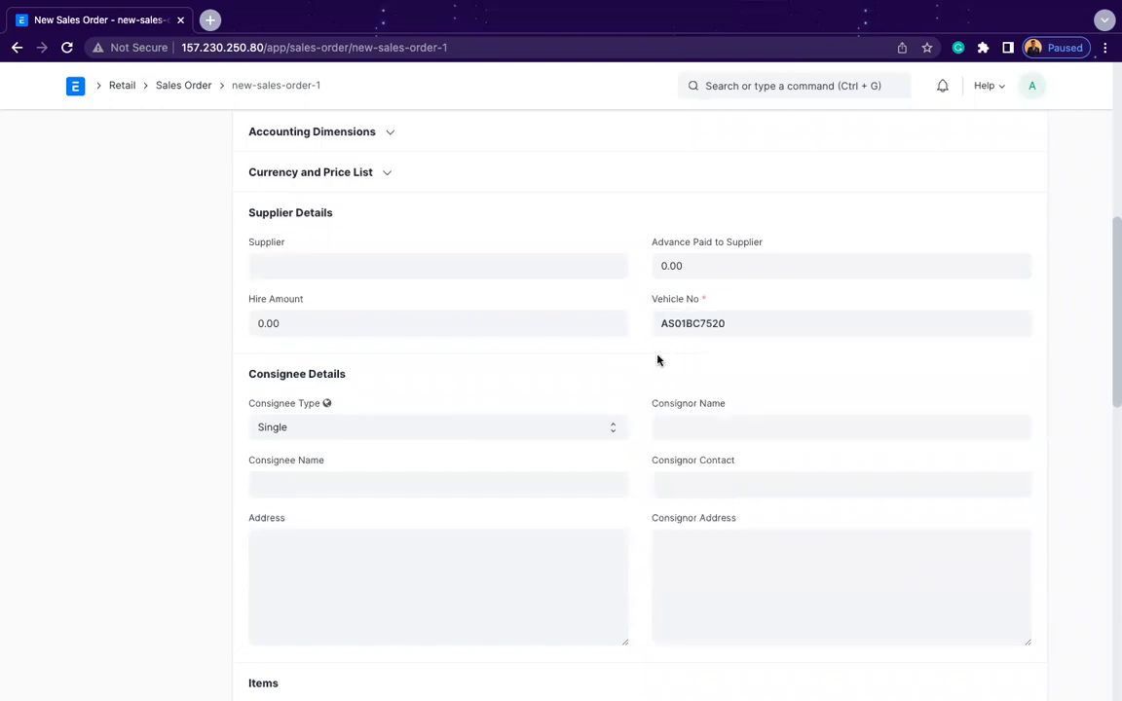
Look through the consignee type options and the consignee and consignor name, contact and address fields without filling them in
scroll(581, 376, down, 1)
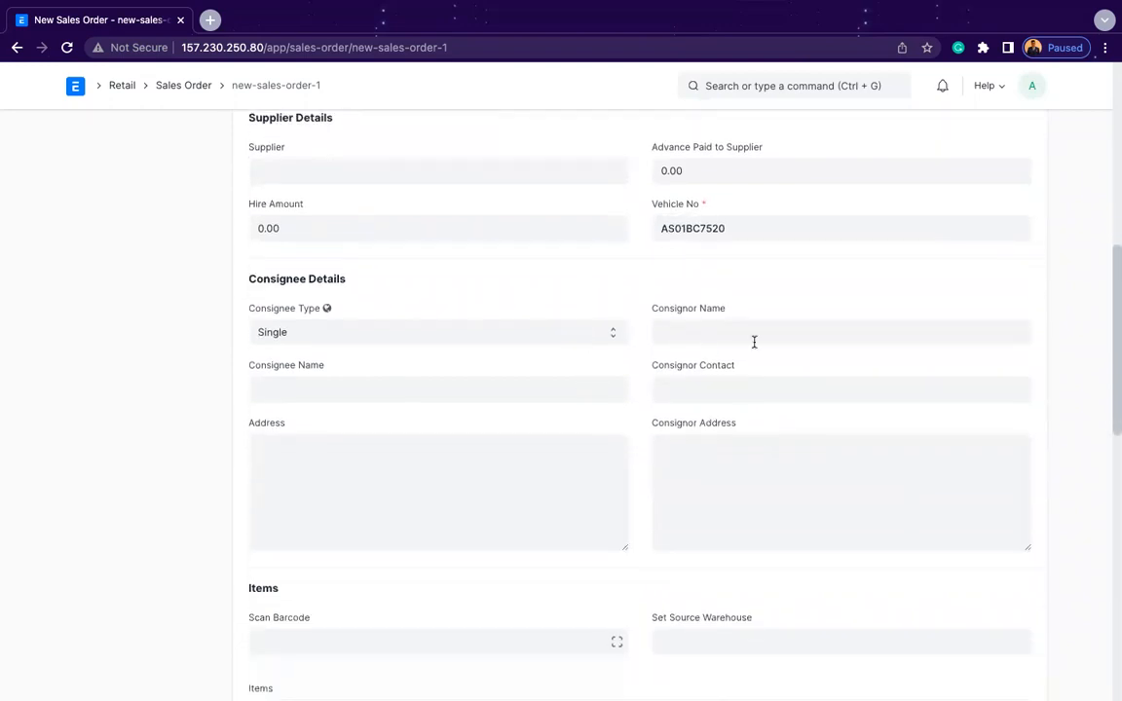
click(472, 336)
click(473, 334)
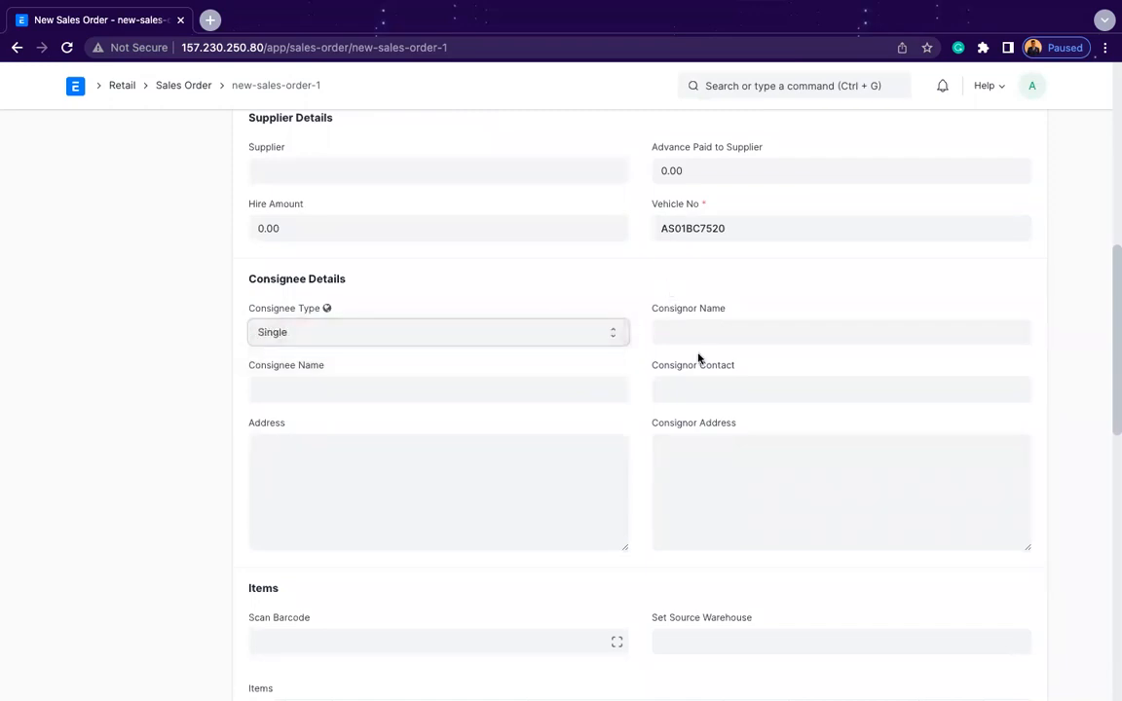
click(379, 389)
click(400, 525)
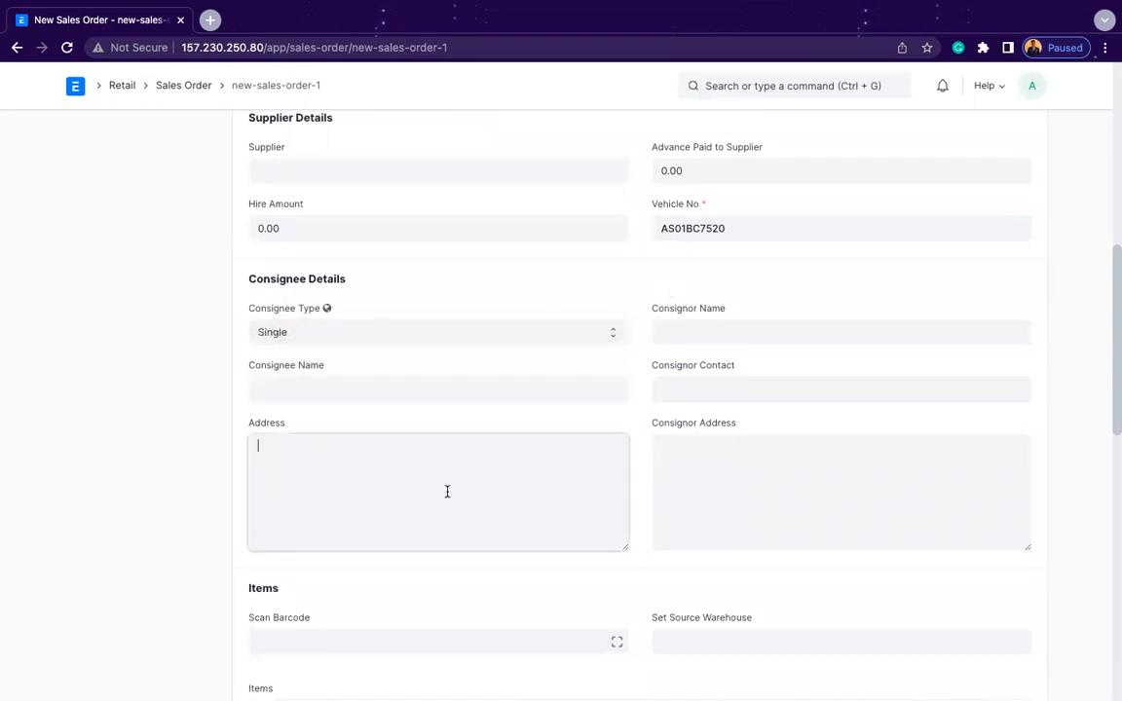
click(674, 325)
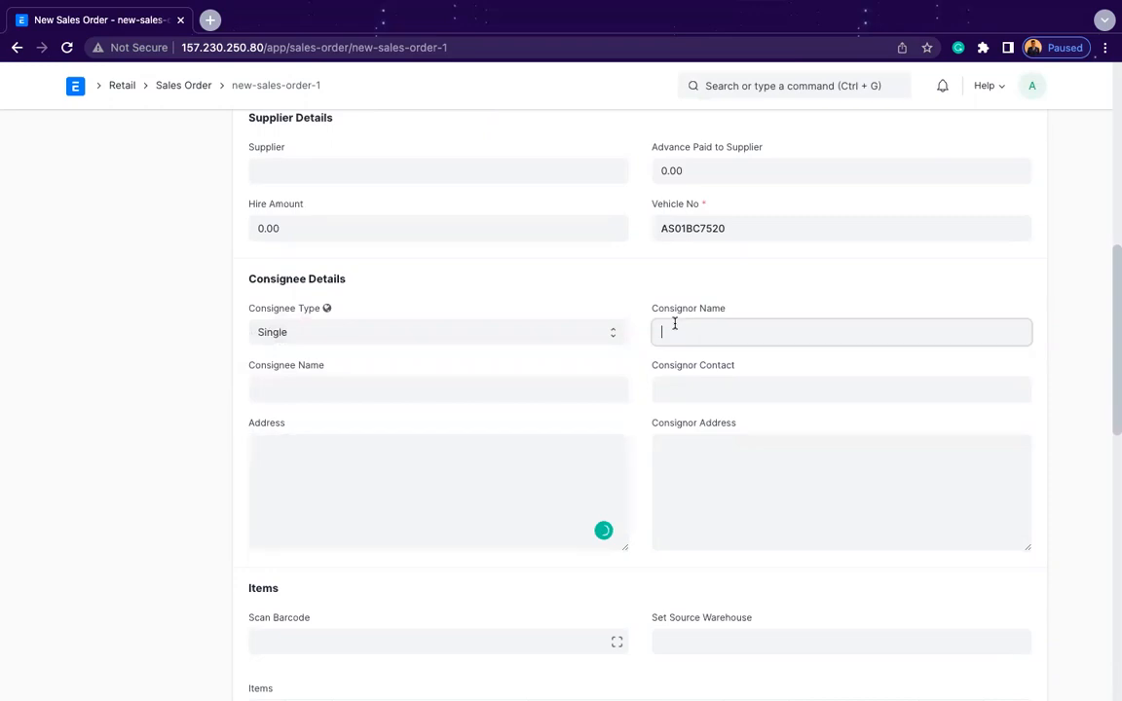
click(689, 382)
click(702, 438)
Clear the sales taxes and charges template and delete the Output Tax IGST row from the order's taxes
scroll(609, 391, down, 5)
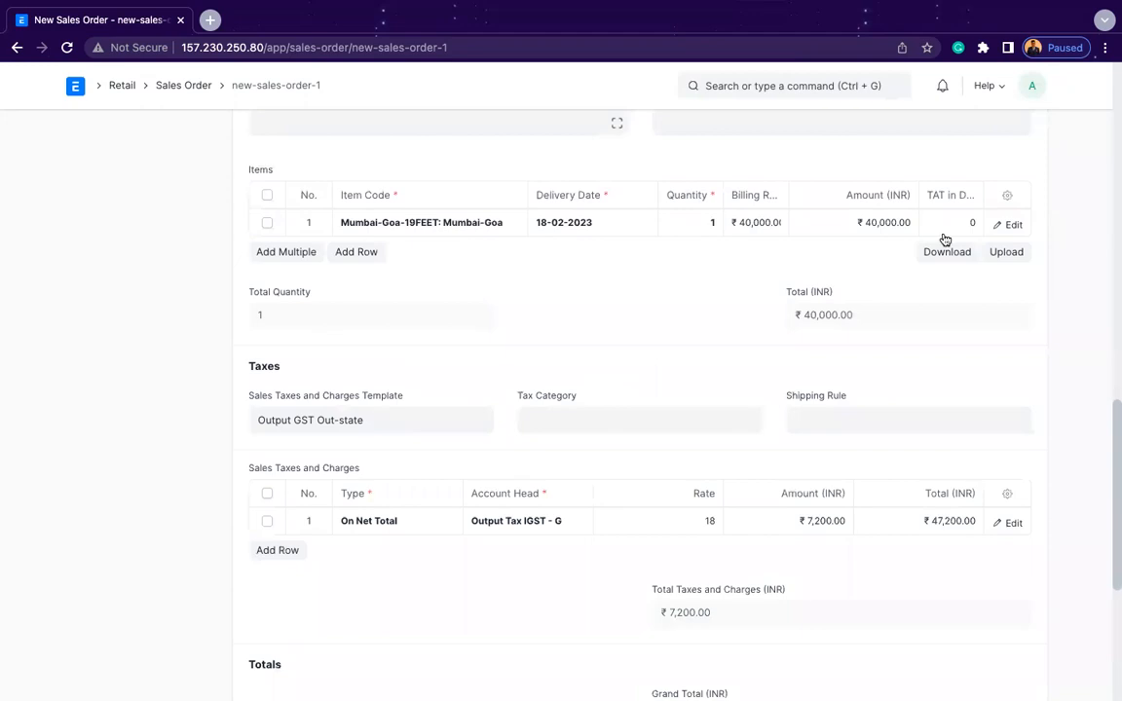
scroll(582, 334, down, 1)
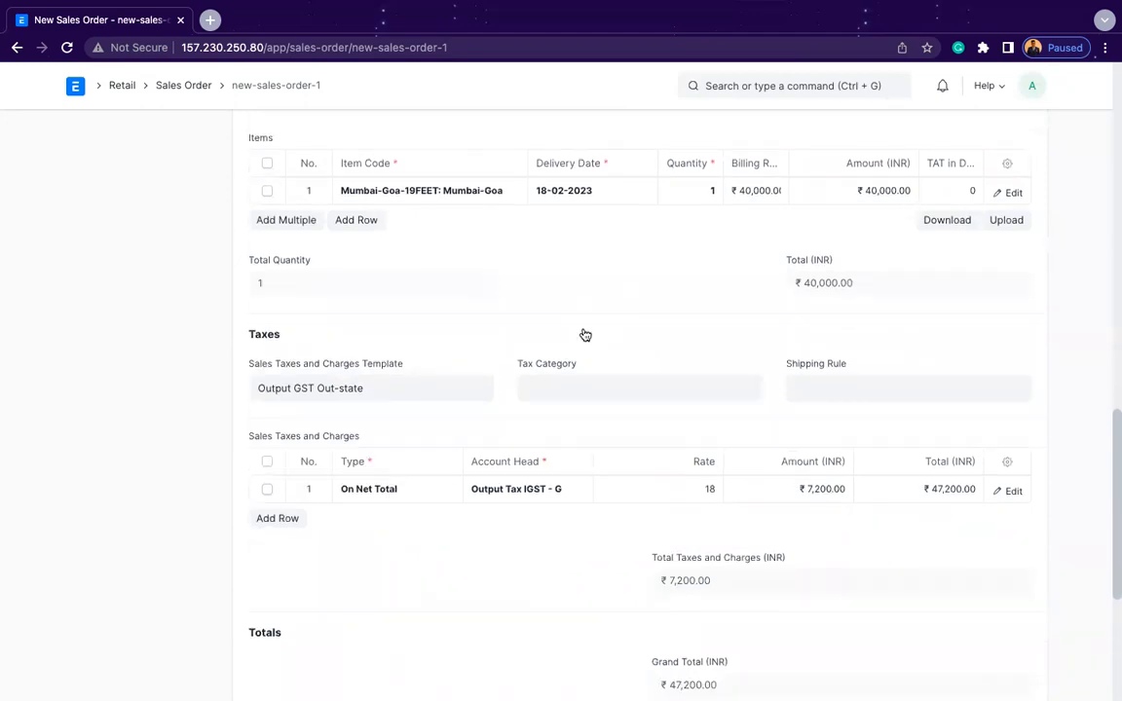
scroll(581, 333, down, 3)
triple_click(300, 288)
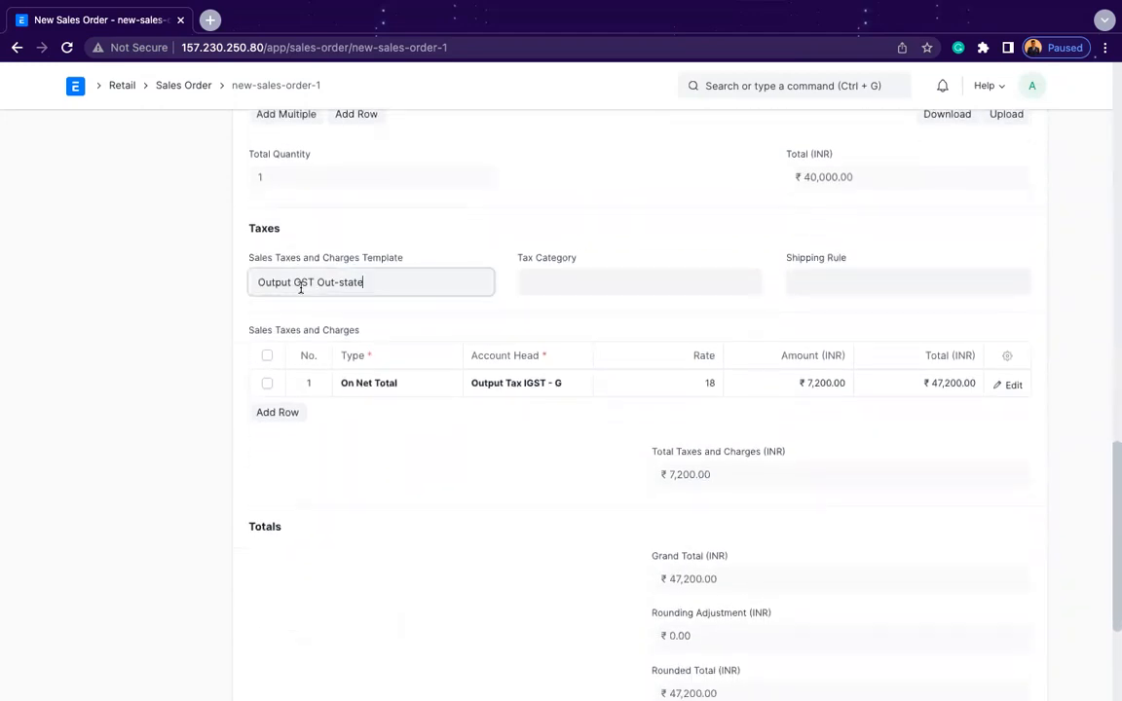
key(BackSpace)
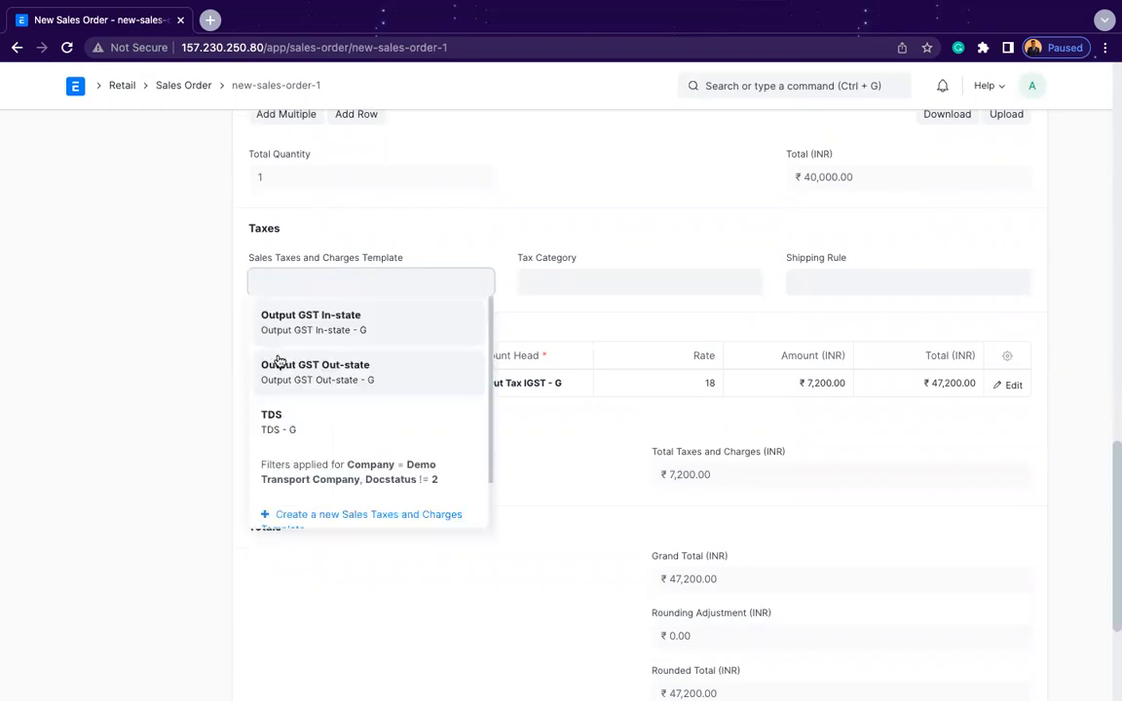
click(224, 352)
click(266, 355)
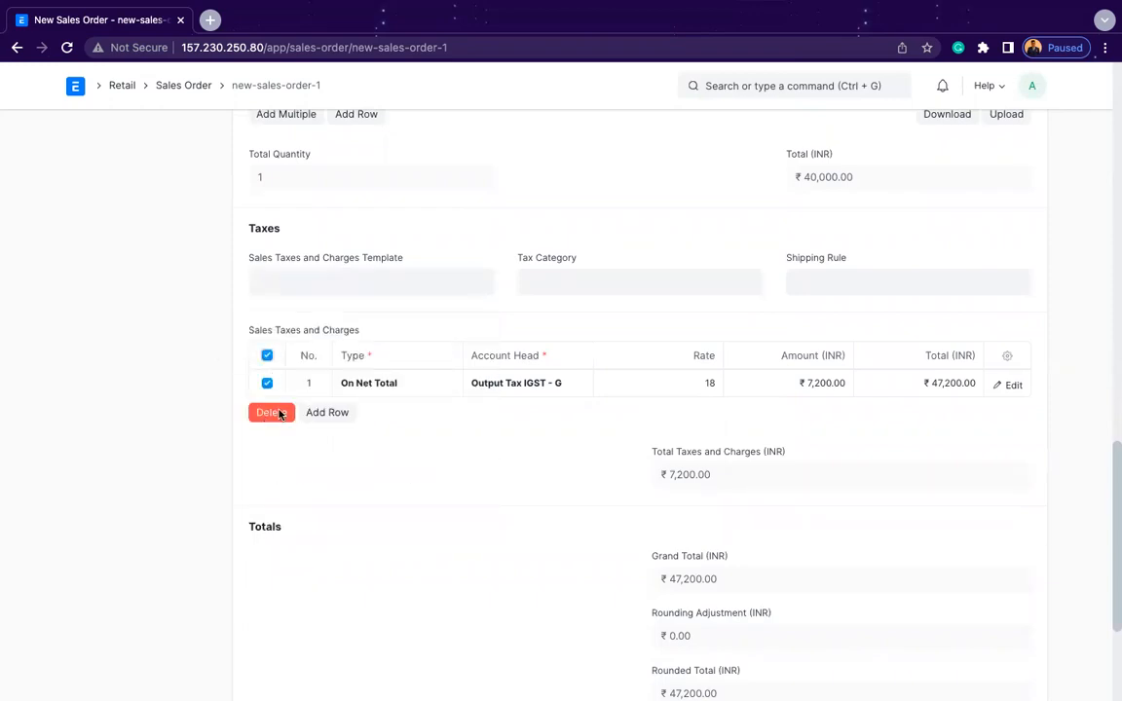
click(270, 413)
Save the sales order as a draft and review its details, items, taxes and totals
scroll(481, 293, up, 2)
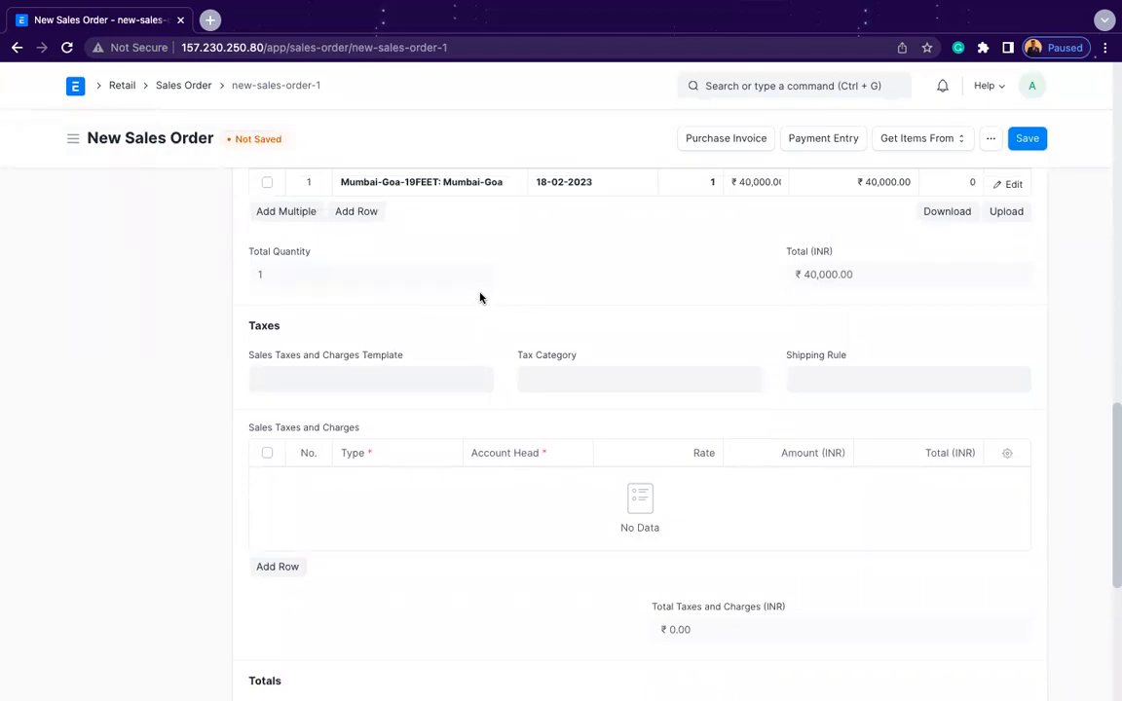
click(1030, 139)
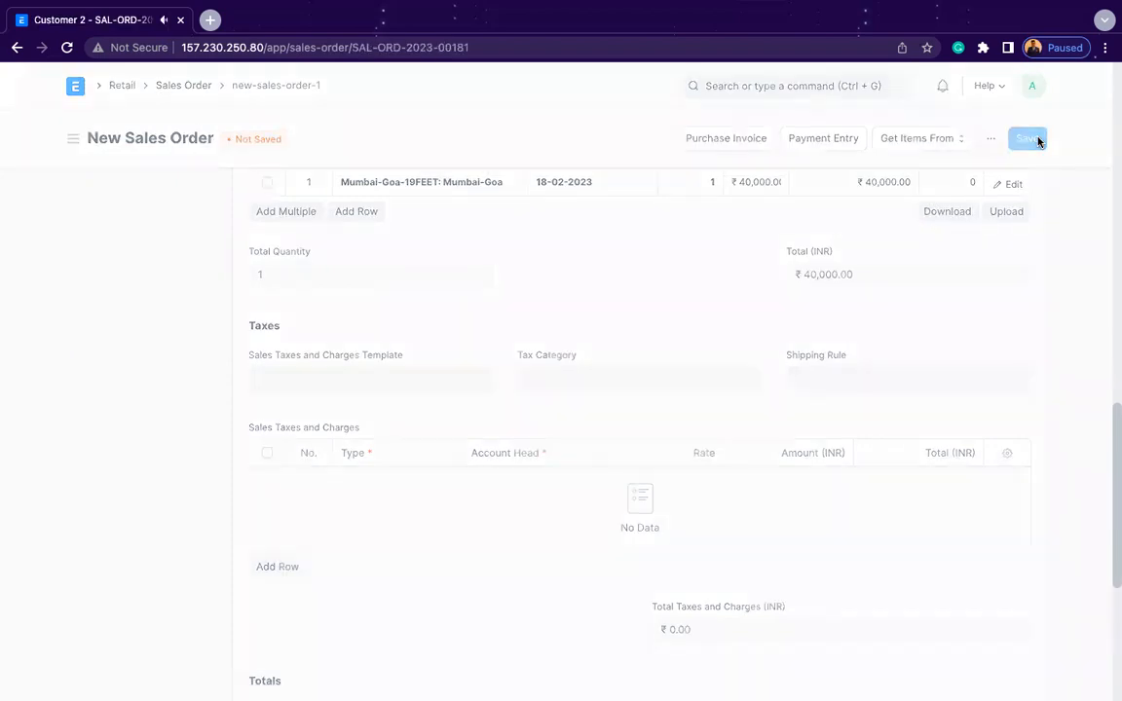
scroll(737, 304, down, 10)
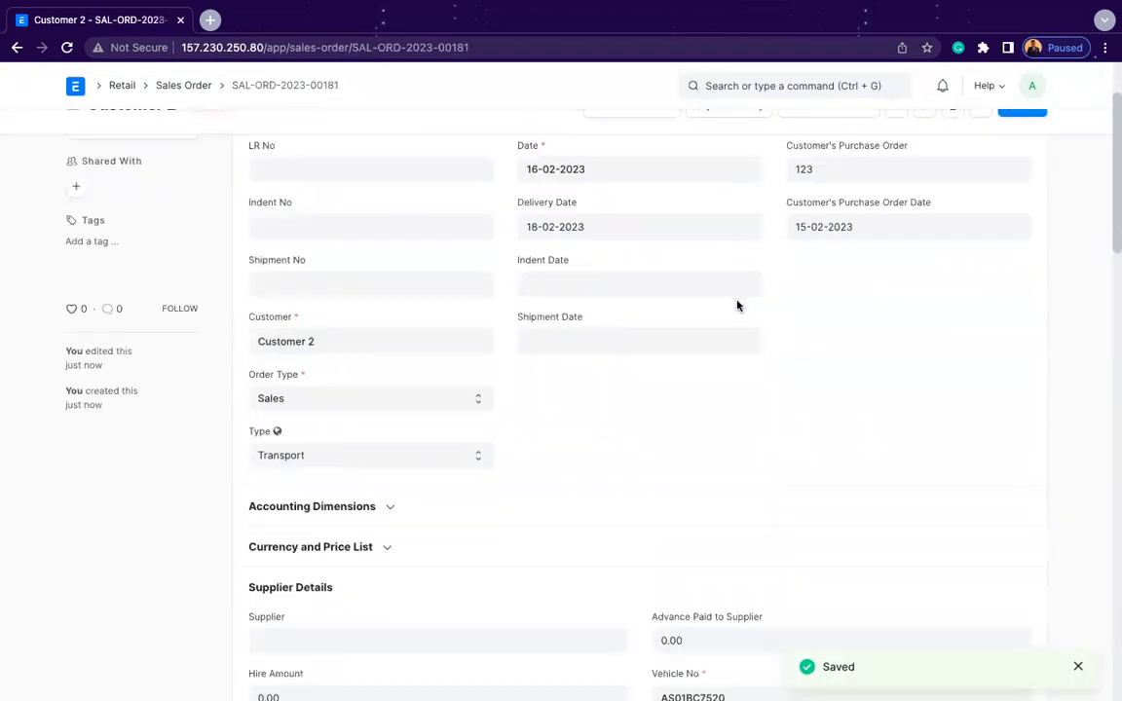
scroll(737, 304, down, 5)
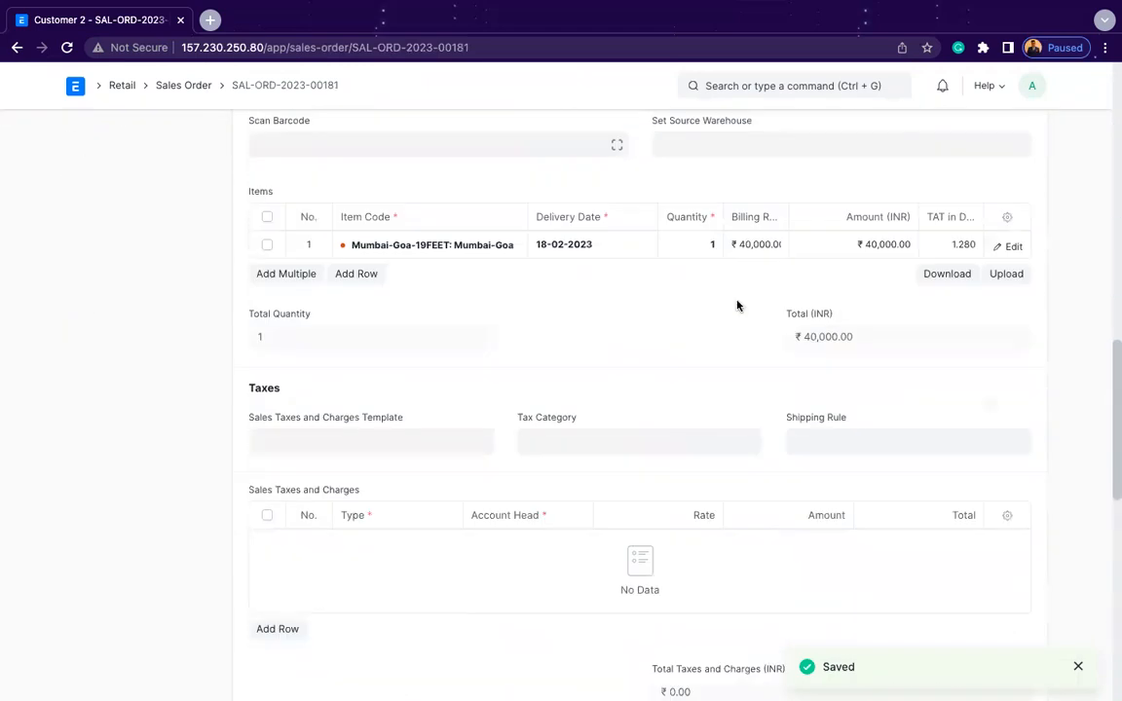
scroll(921, 277, up, 3)
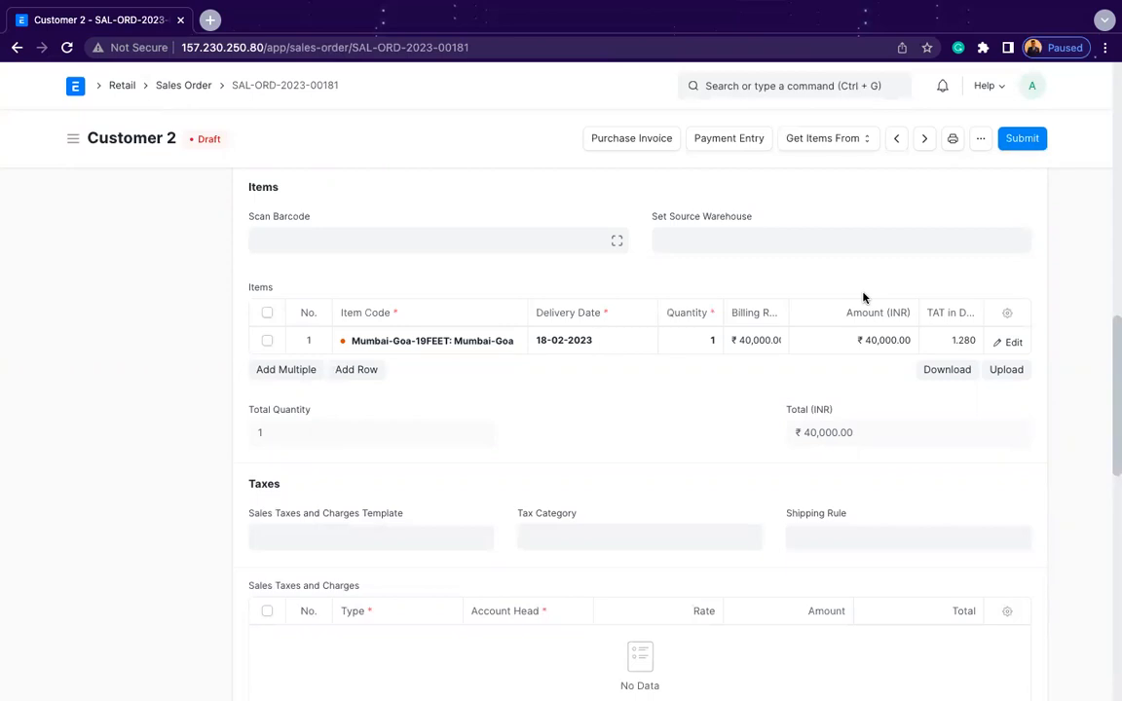
scroll(862, 297, down, 3)
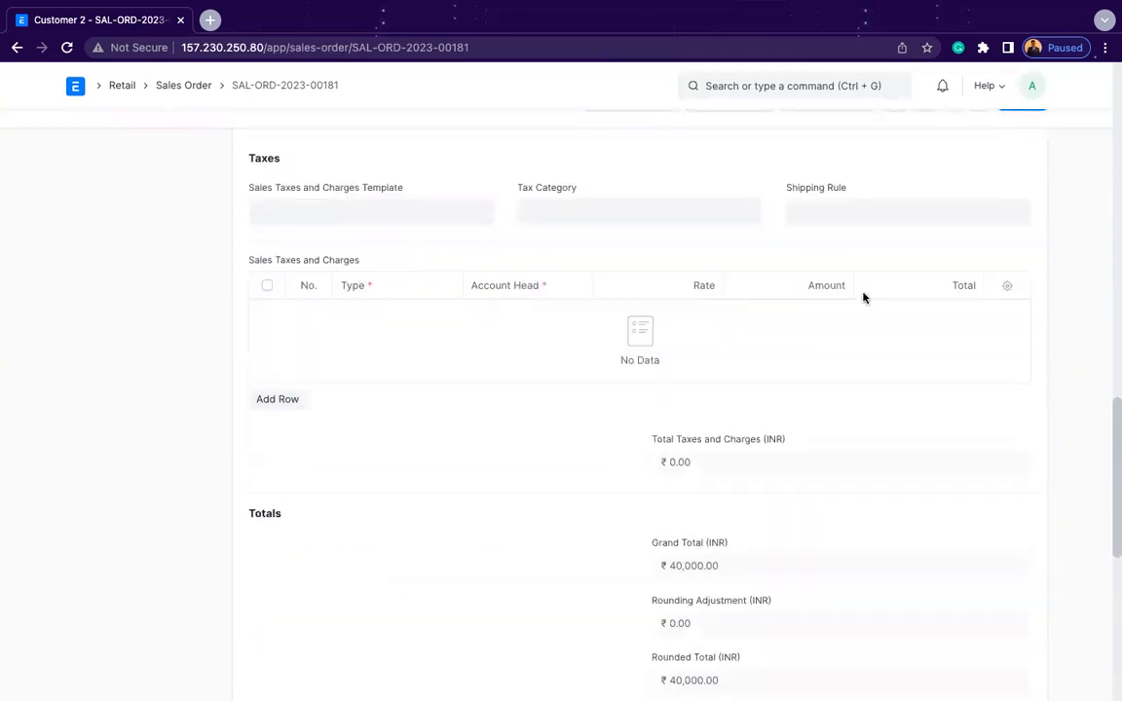
scroll(863, 297, down, 5)
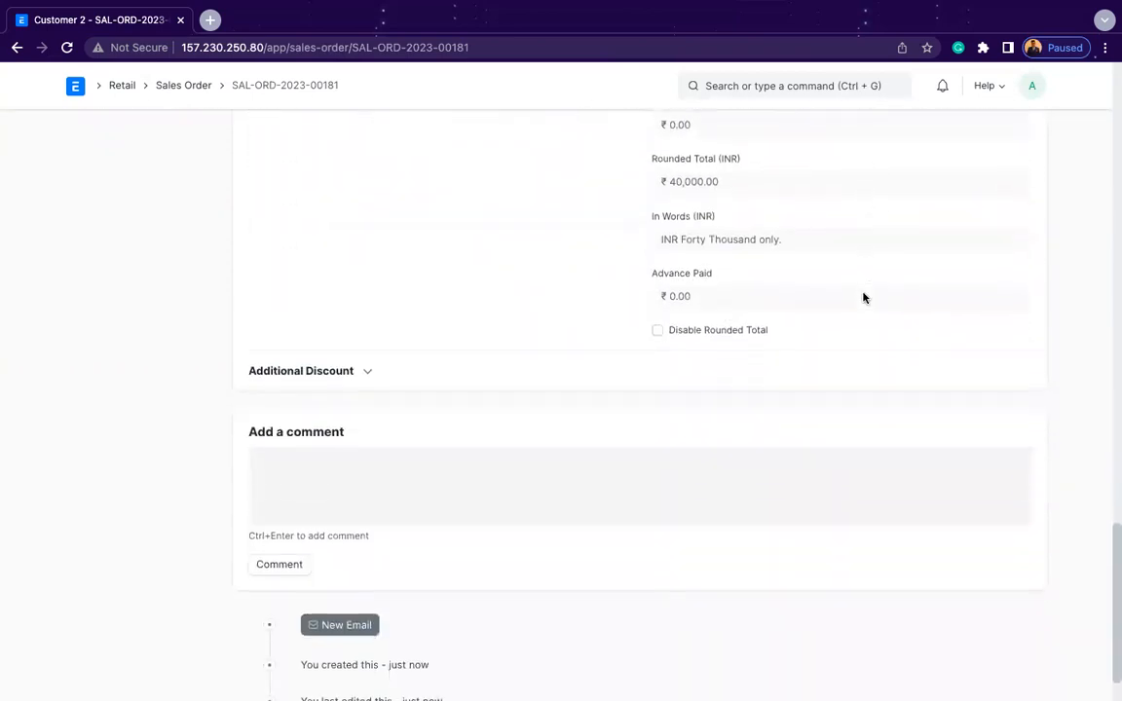
scroll(863, 297, down, 1)
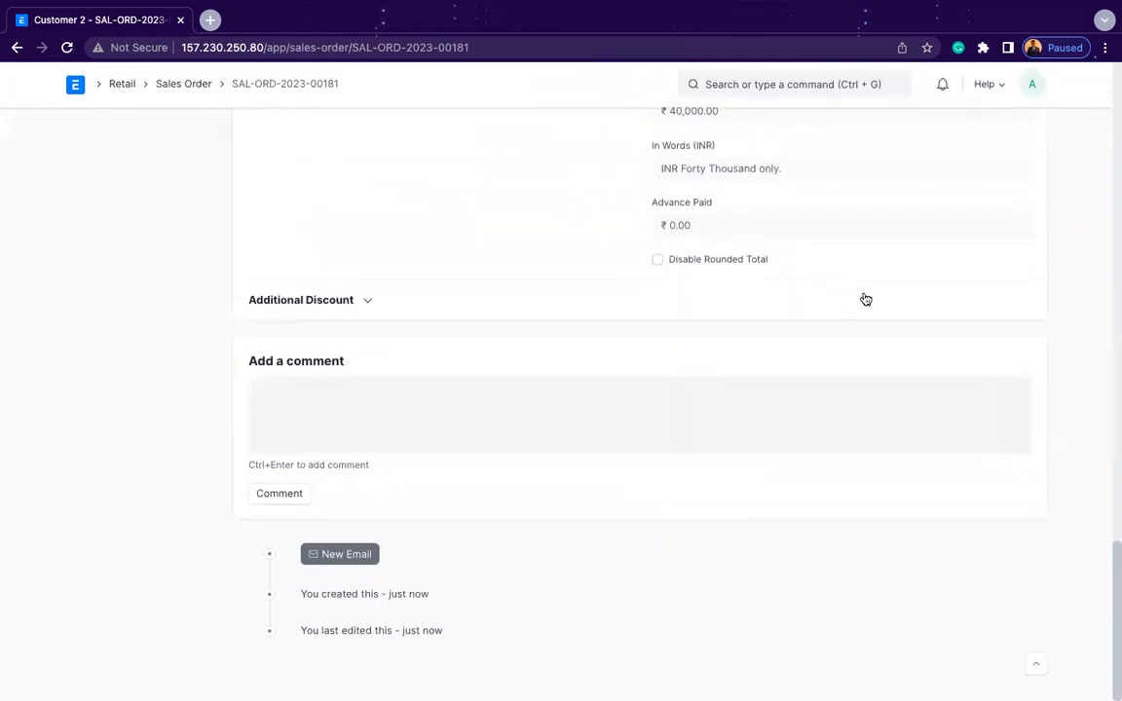
scroll(426, 331, up, 15)
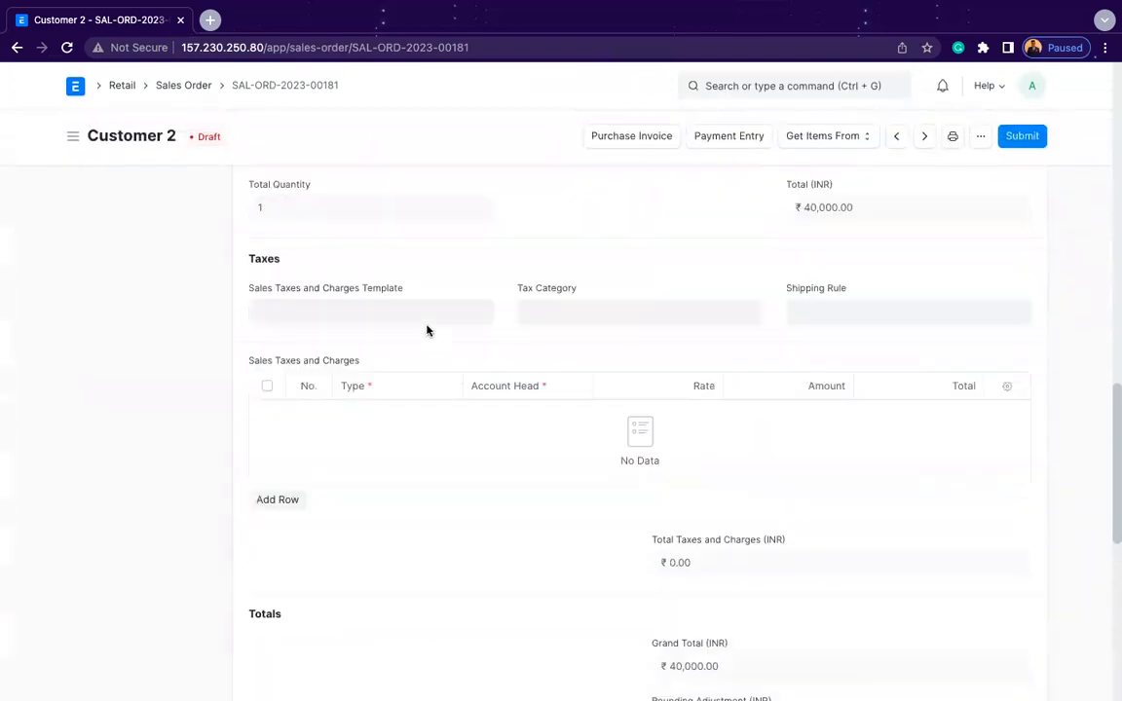
scroll(651, 270, up, 5)
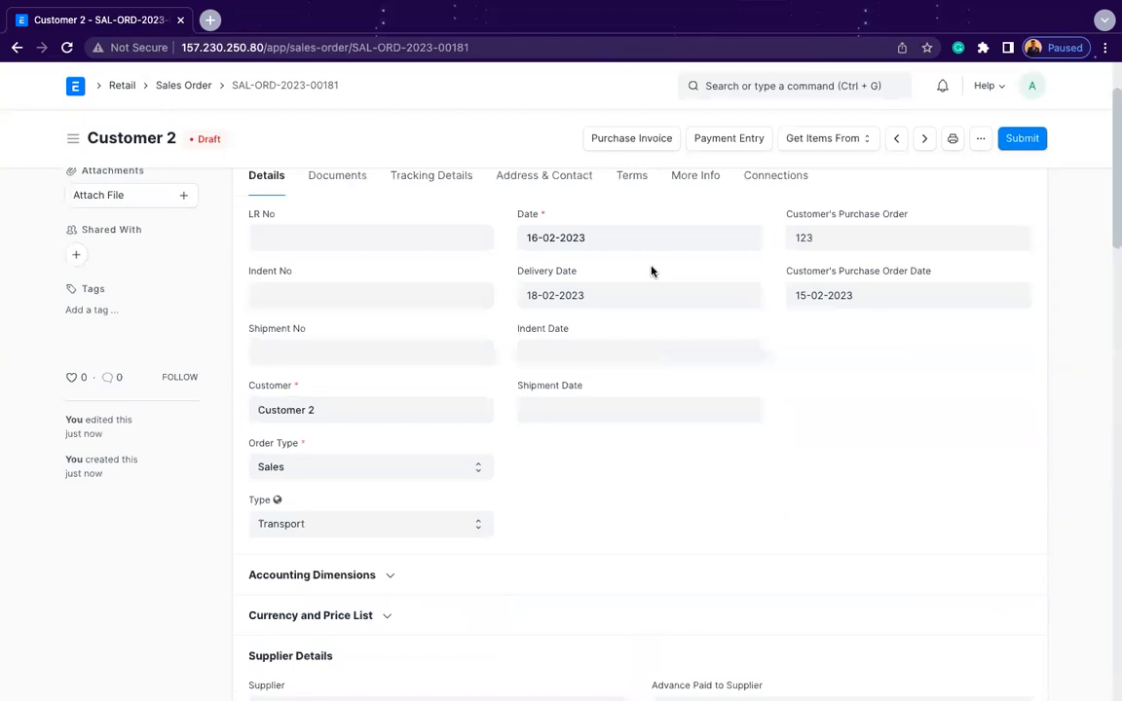
Open the order's Documents section and add three blank rows to the Driver Details table
click(347, 244)
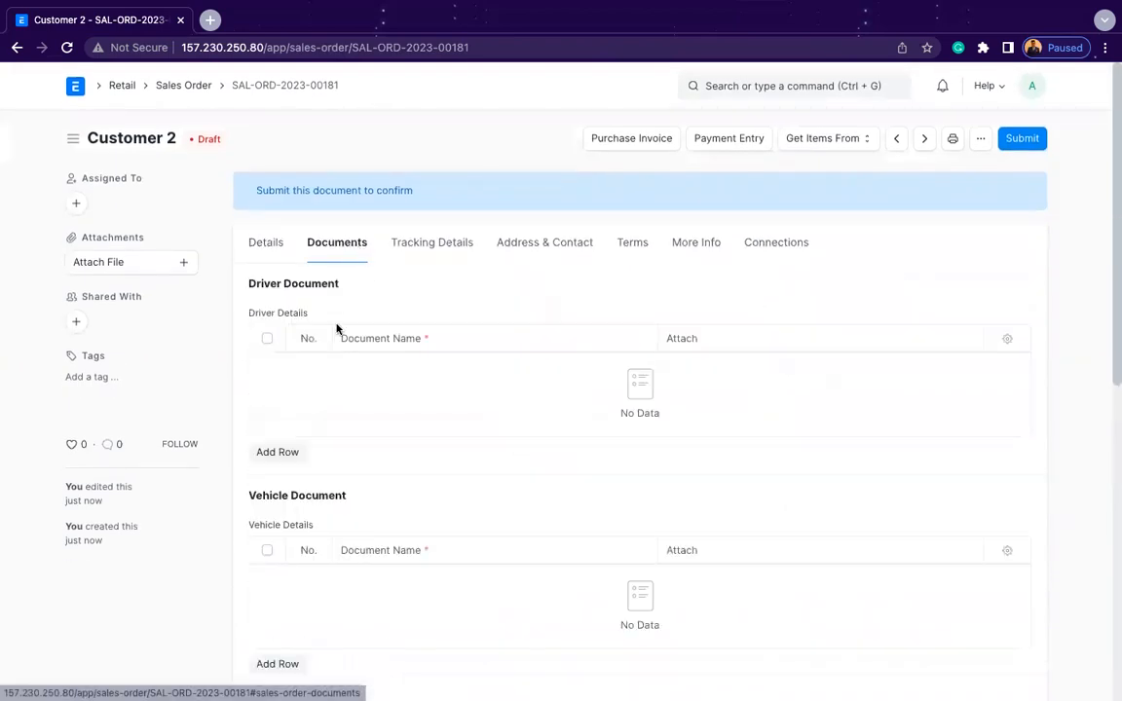
scroll(287, 446, down, 3)
click(279, 393)
click(290, 261)
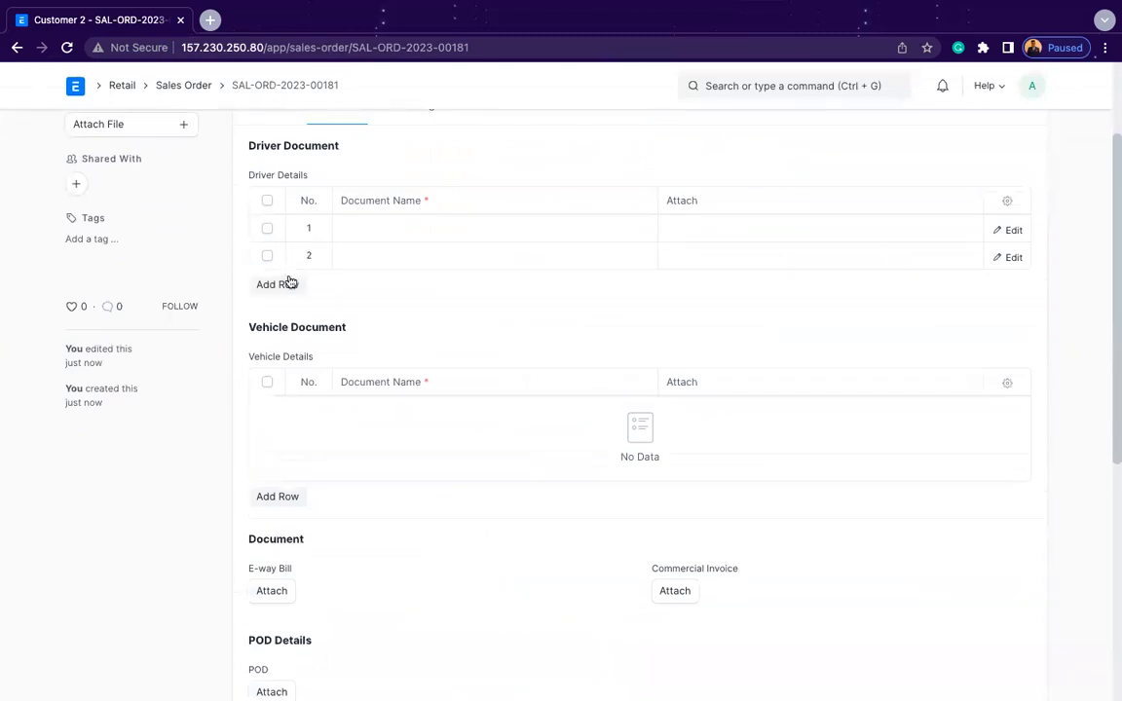
click(290, 284)
Look at the document name and attachment fields of the blank driver rows, and delete all three rows
click(376, 228)
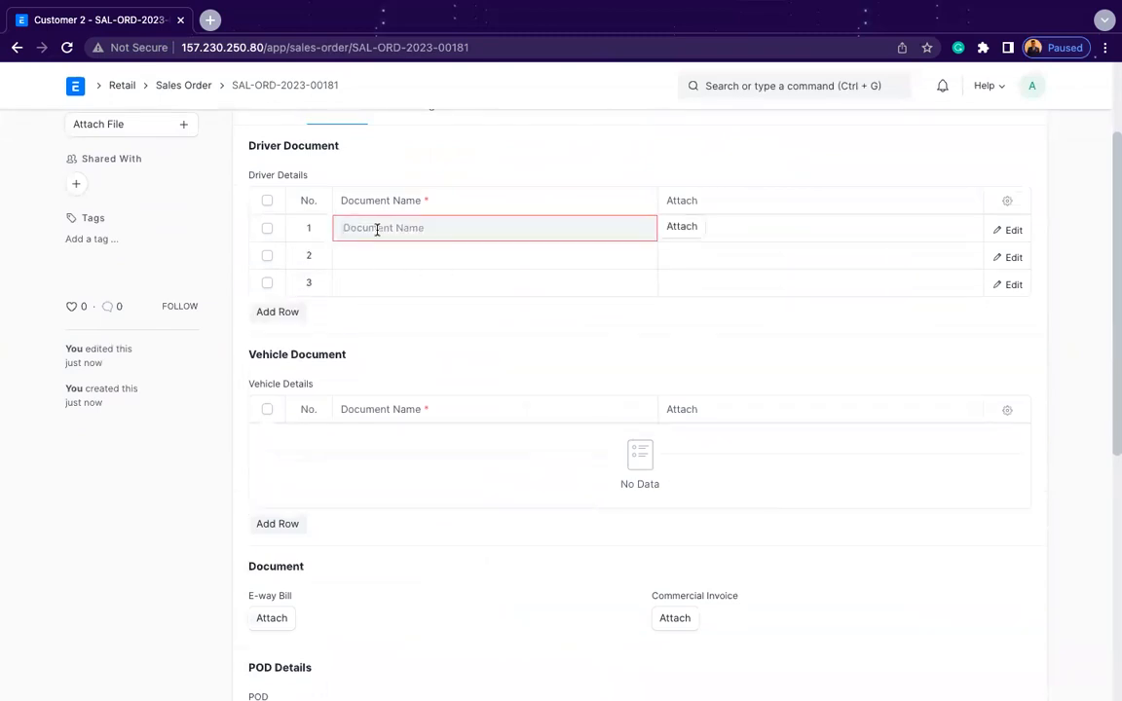
click(385, 281)
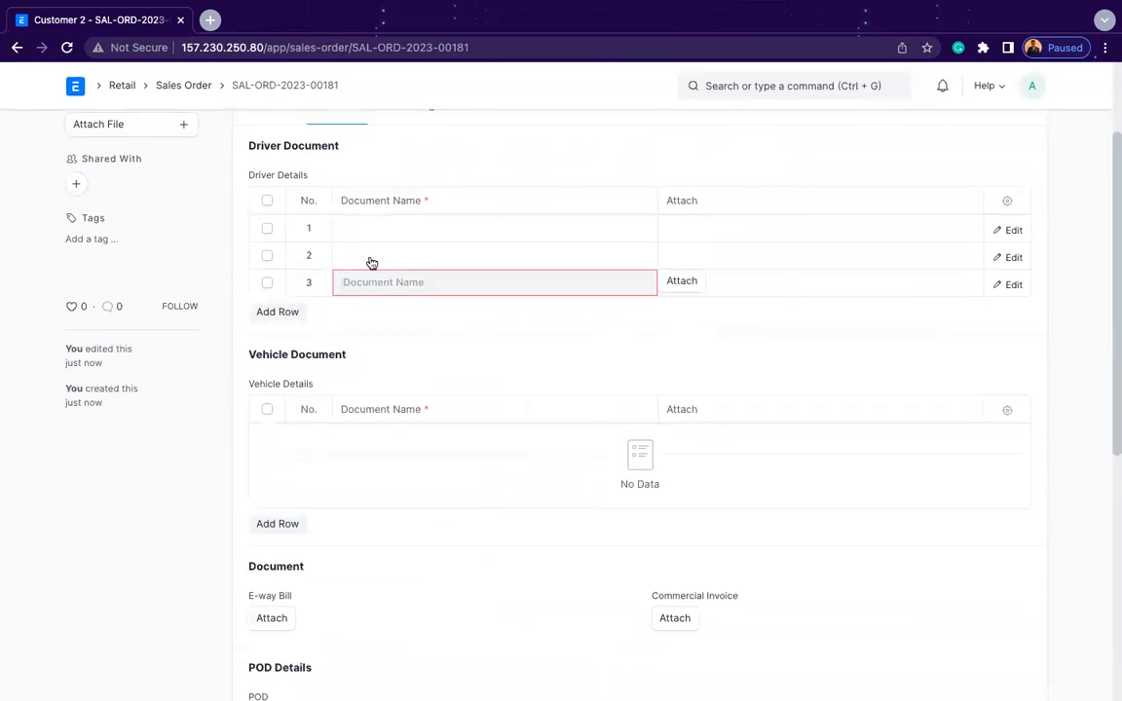
click(371, 256)
click(373, 283)
click(395, 226)
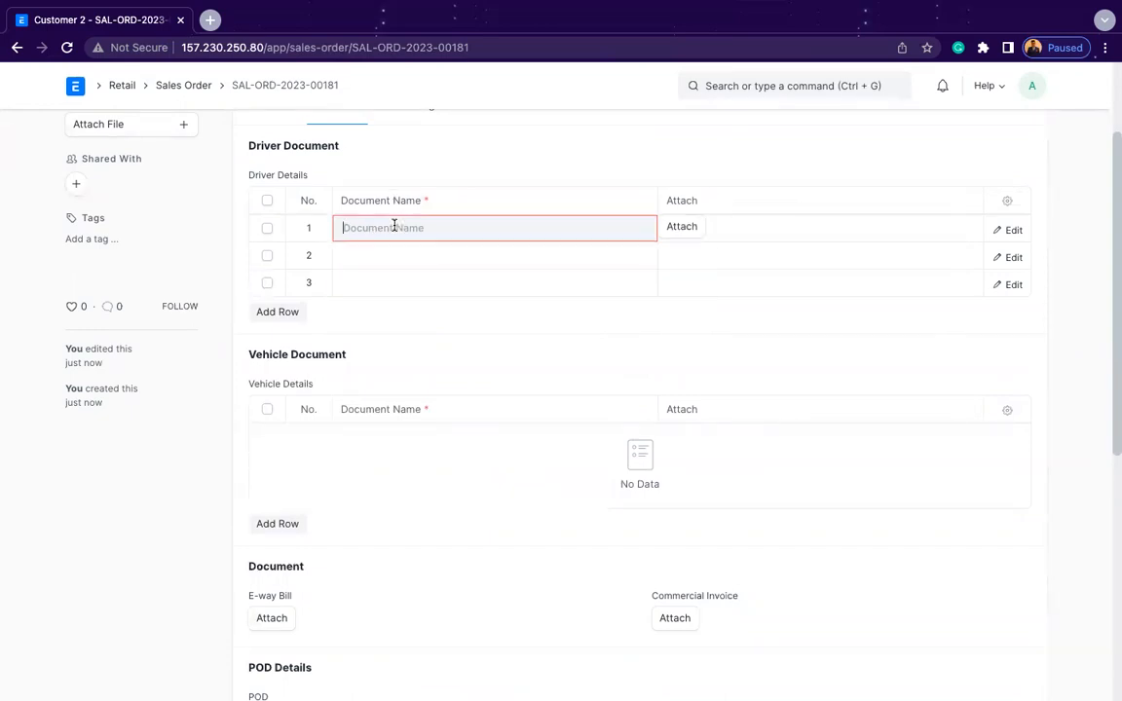
click(267, 199)
click(276, 318)
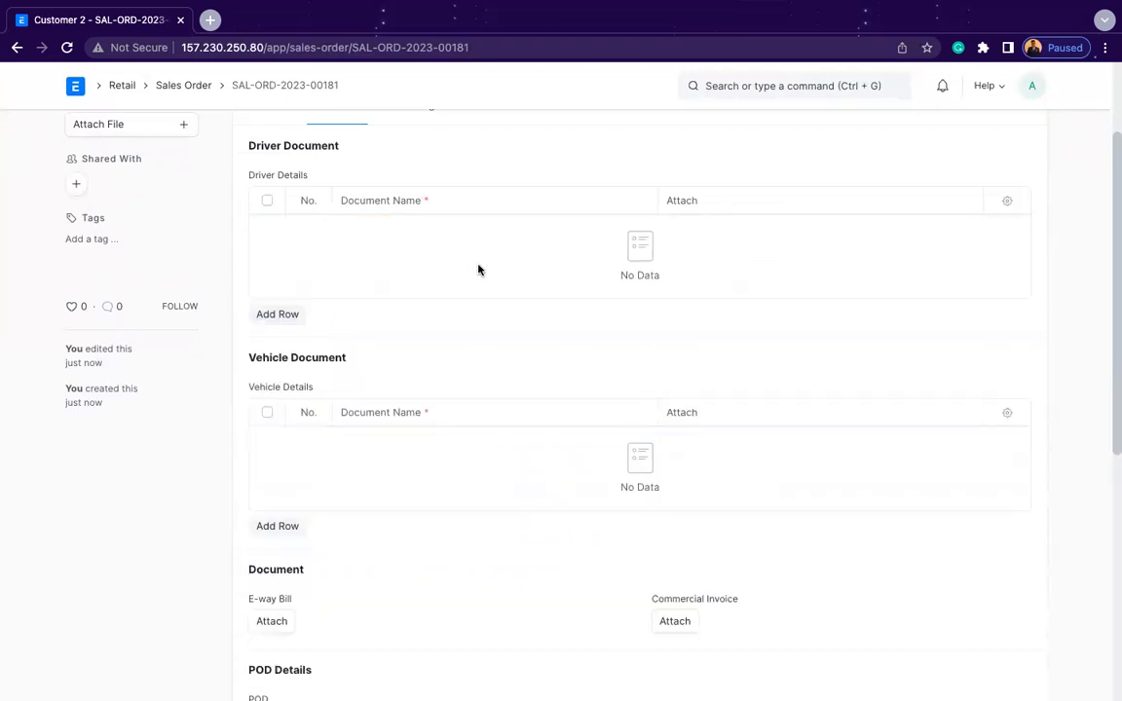
Look through the order's Vehicle Document, E-way Bill, Commercial Invoice and POD Details sections
scroll(338, 368, down, 2)
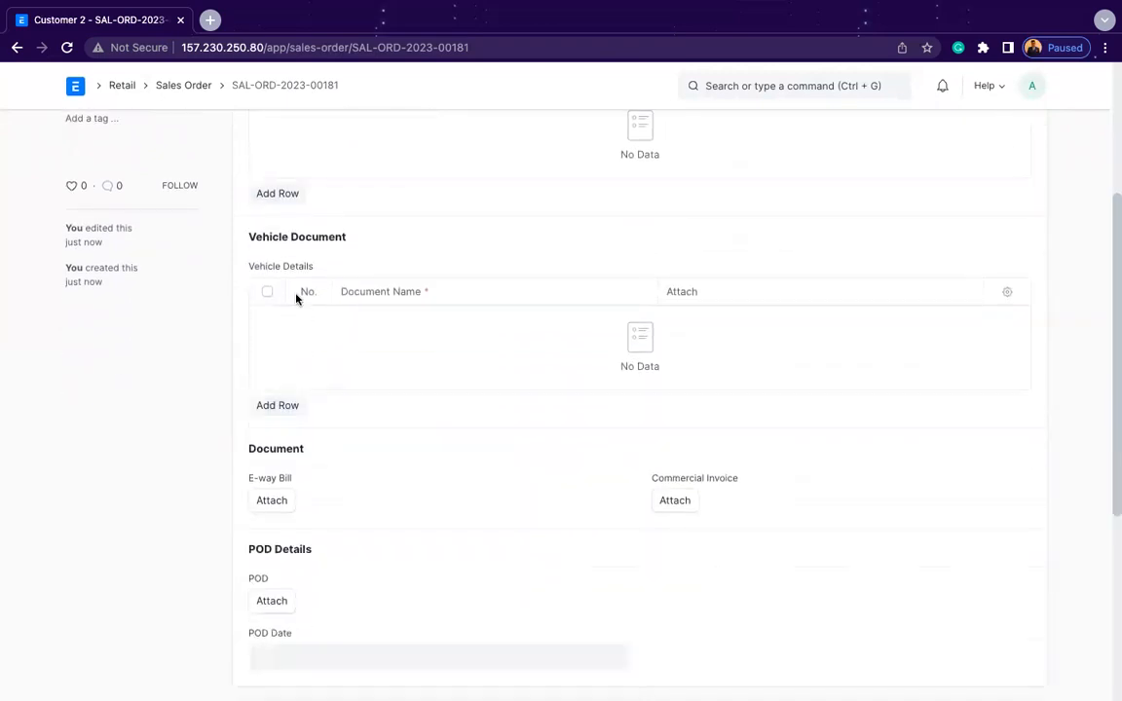
scroll(289, 366, down, 3)
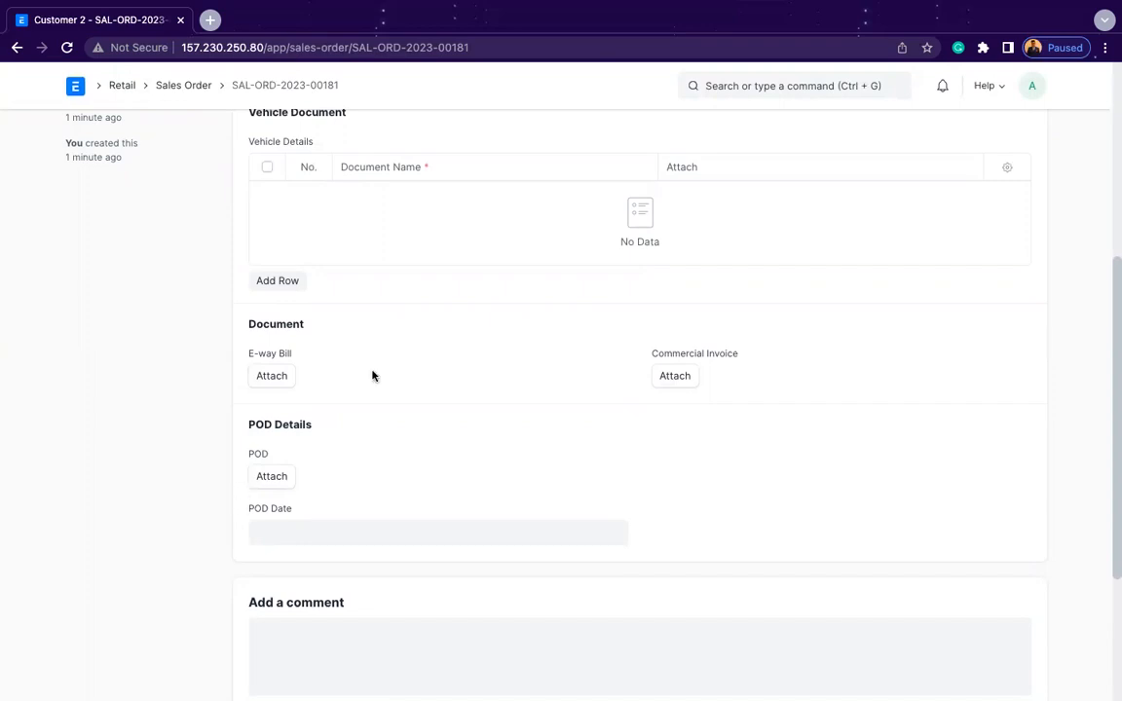
scroll(372, 376, up, 5)
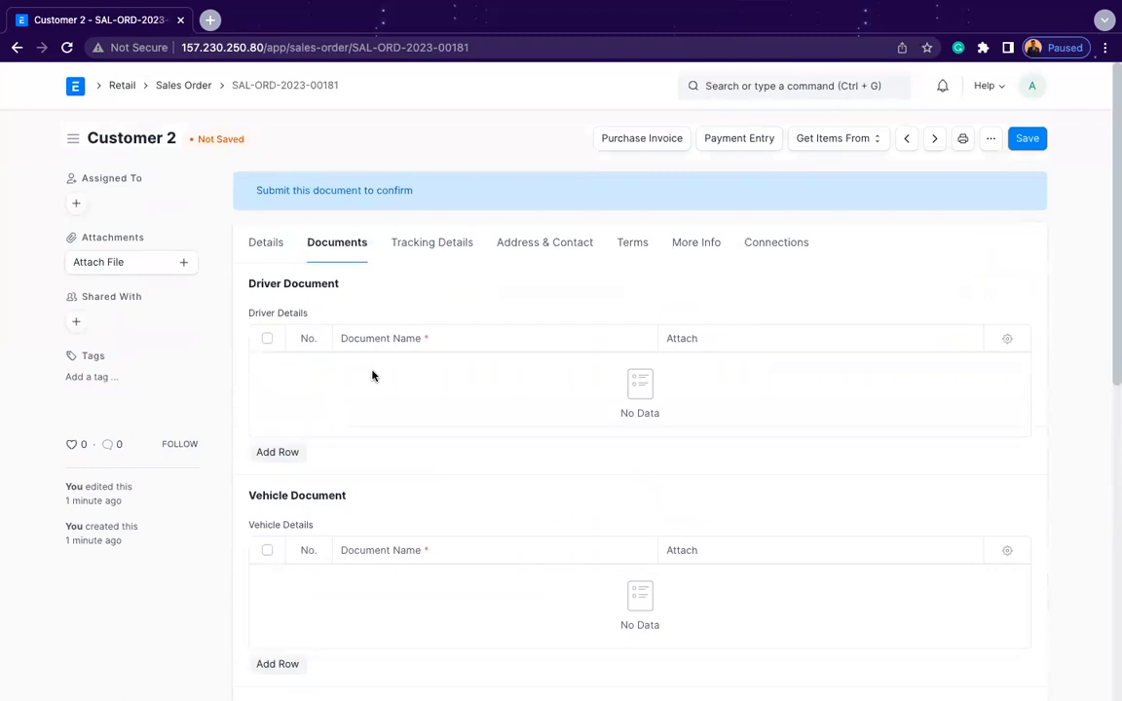
Open the order's Tracking Details and examine the driver name, driver phone number and vehicle status options
click(424, 255)
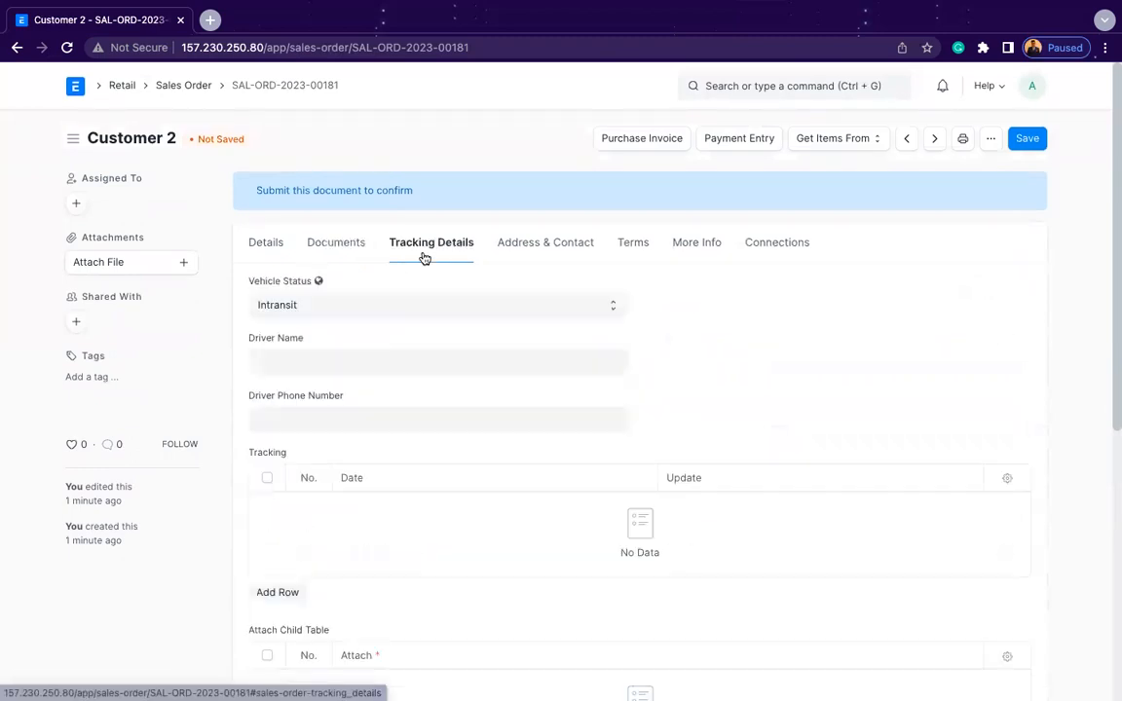
scroll(419, 361, down, 1)
click(393, 333)
scroll(394, 333, down, 1)
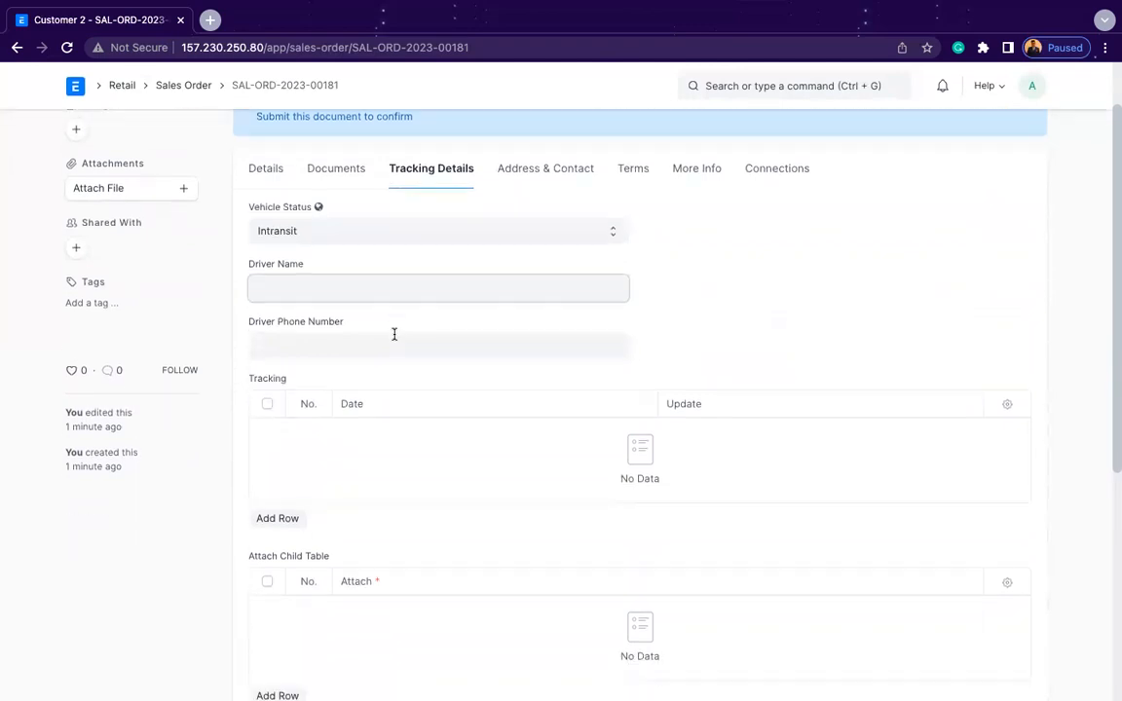
click(388, 341)
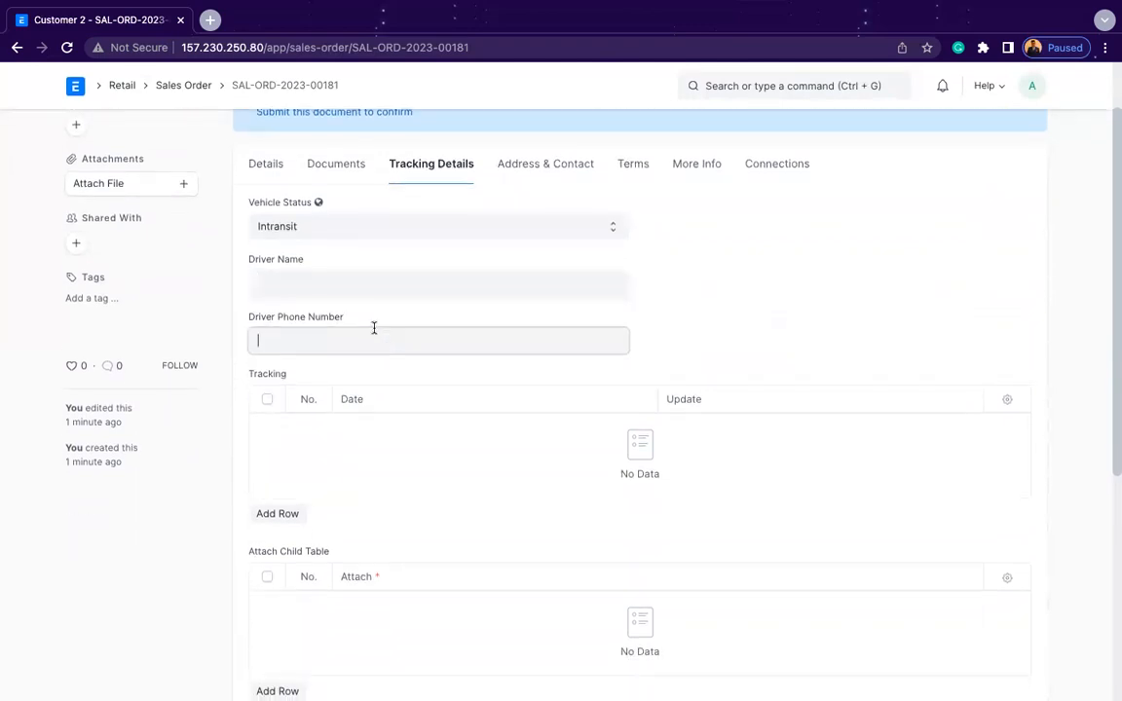
click(312, 230)
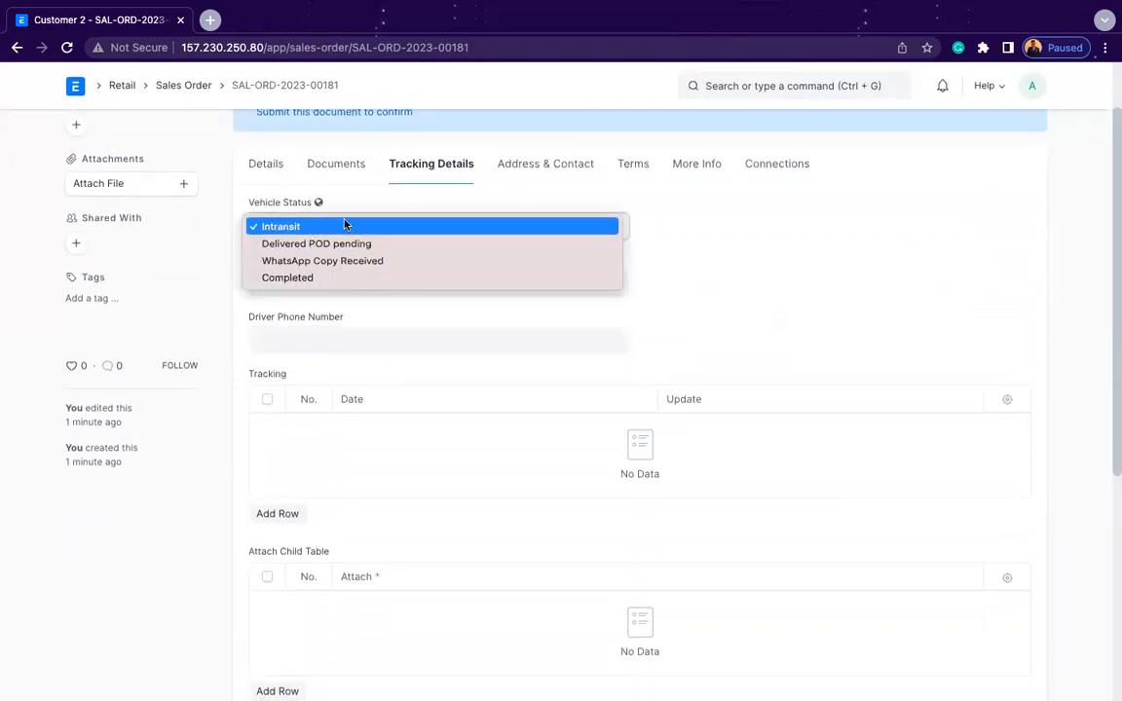
click(714, 228)
scroll(313, 325, down, 2)
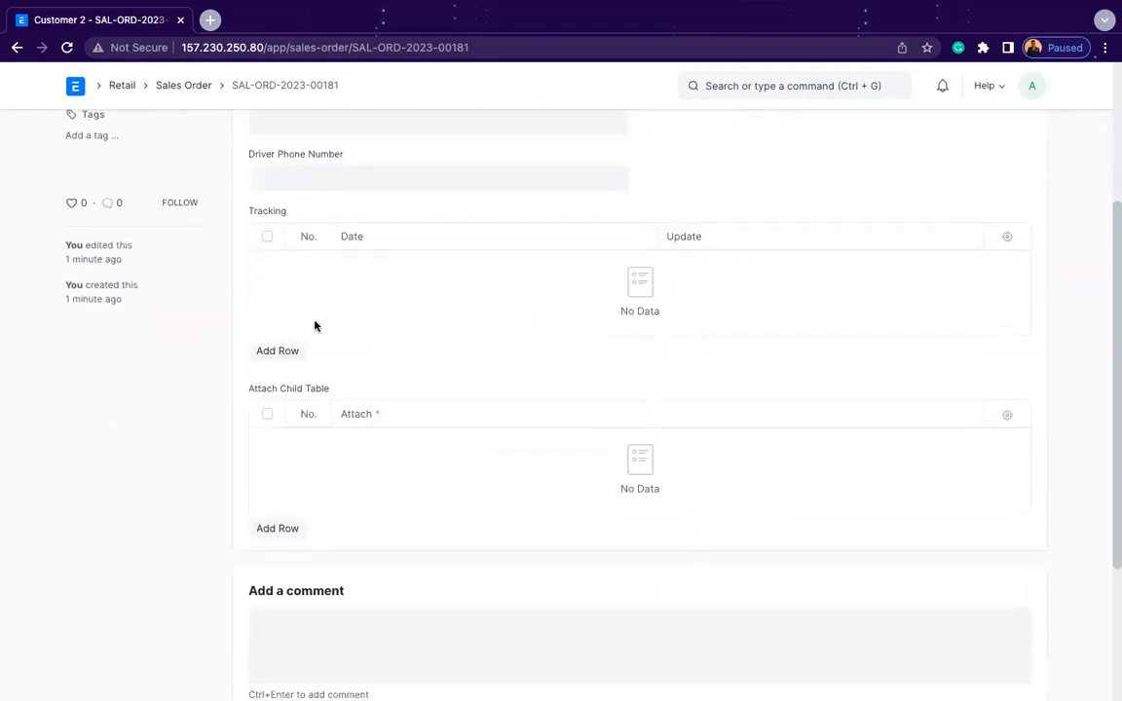
click(263, 351)
click(399, 225)
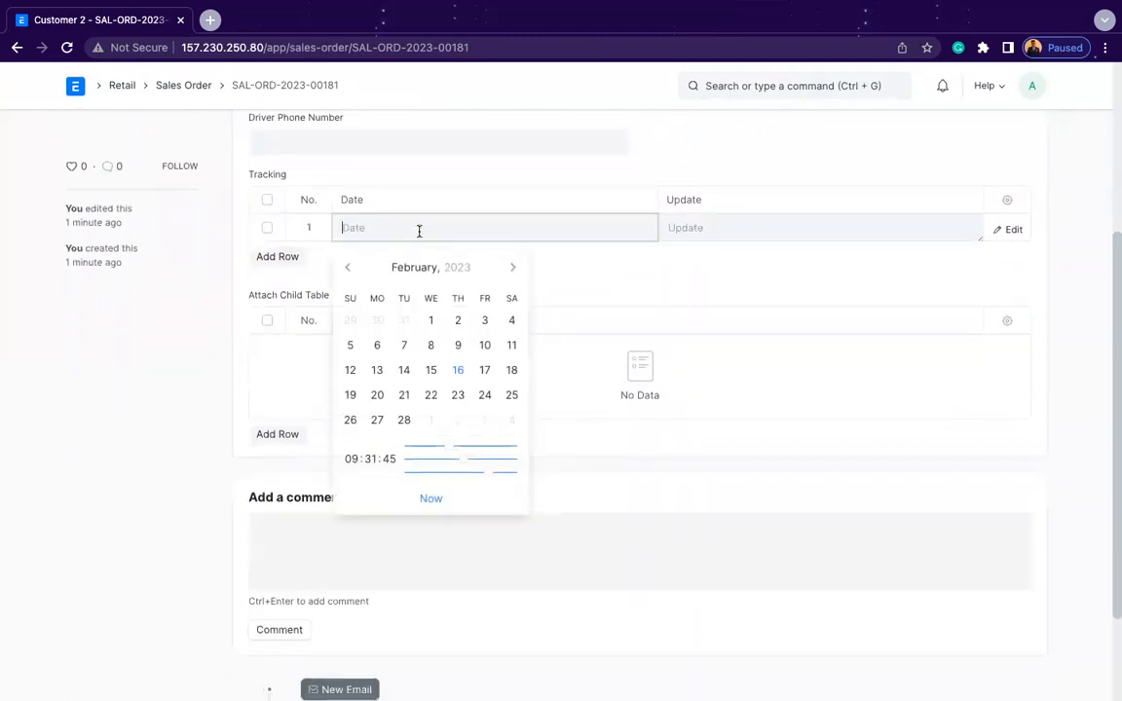
click(477, 372)
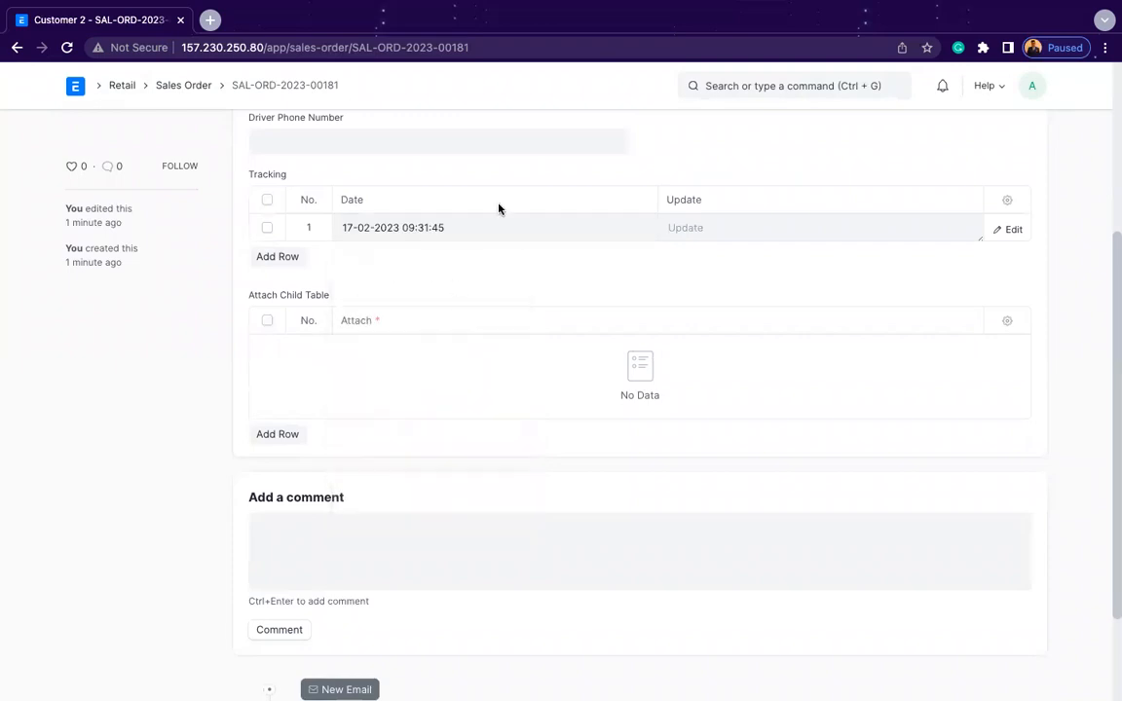
click(732, 225)
text(Vehicle is in Goa Br)
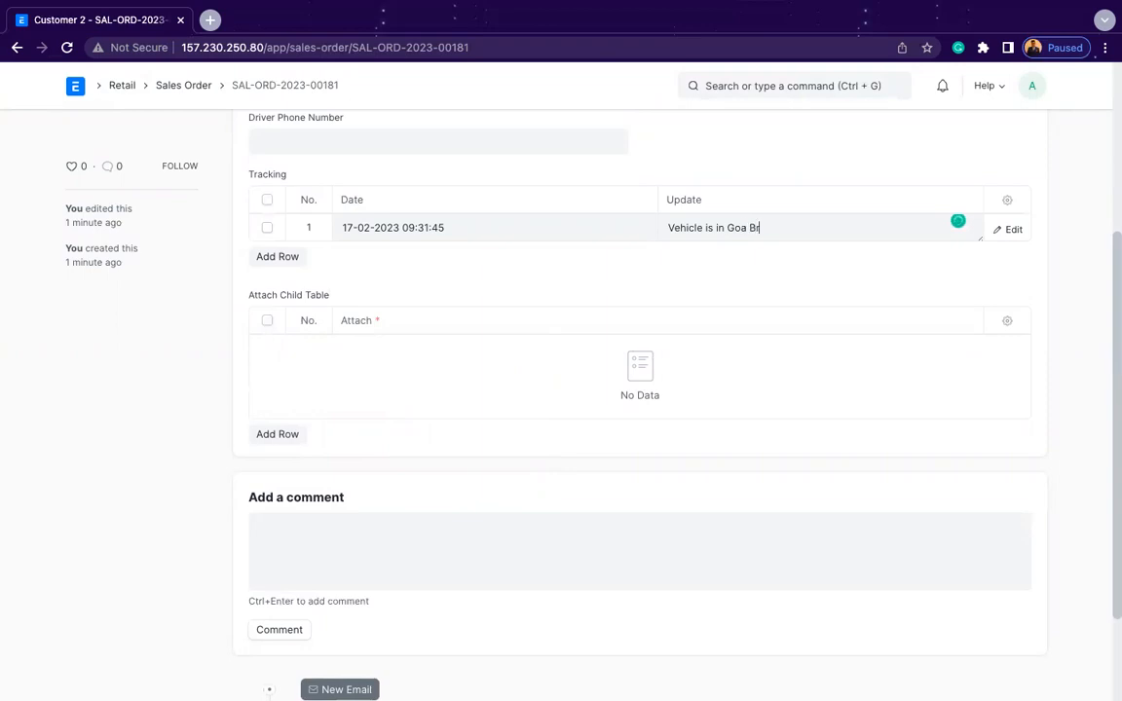
key(BackSpace)
key(BackSpace)
text(or)
click(298, 258)
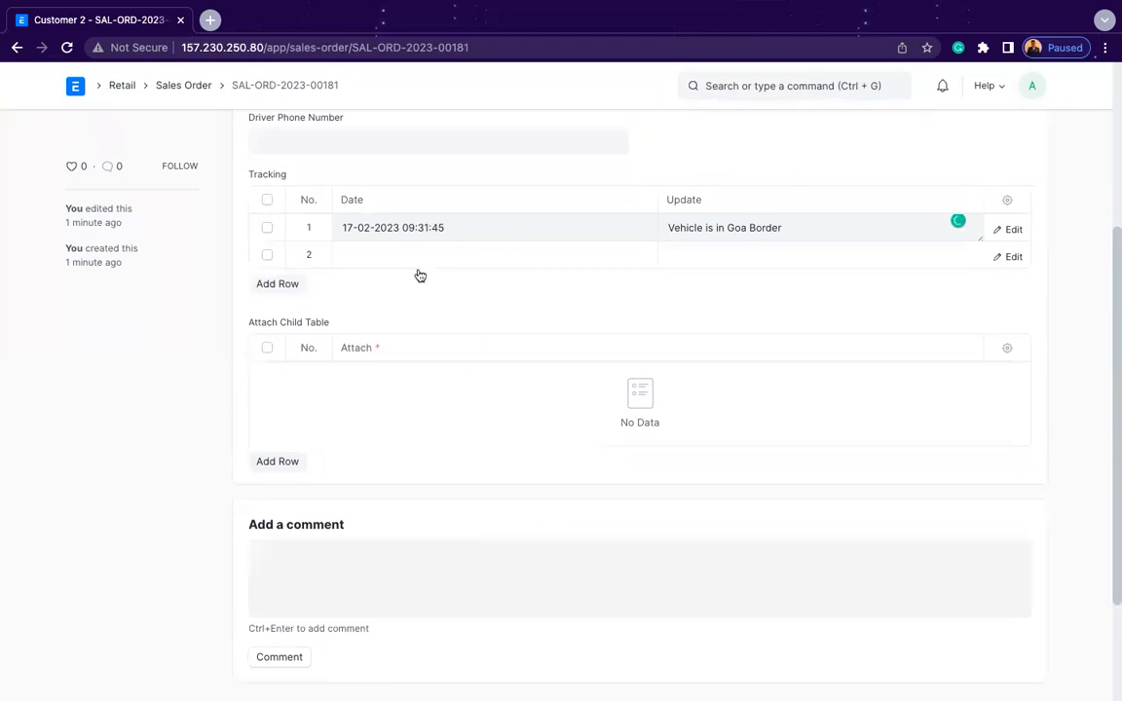
click(413, 259)
click(267, 254)
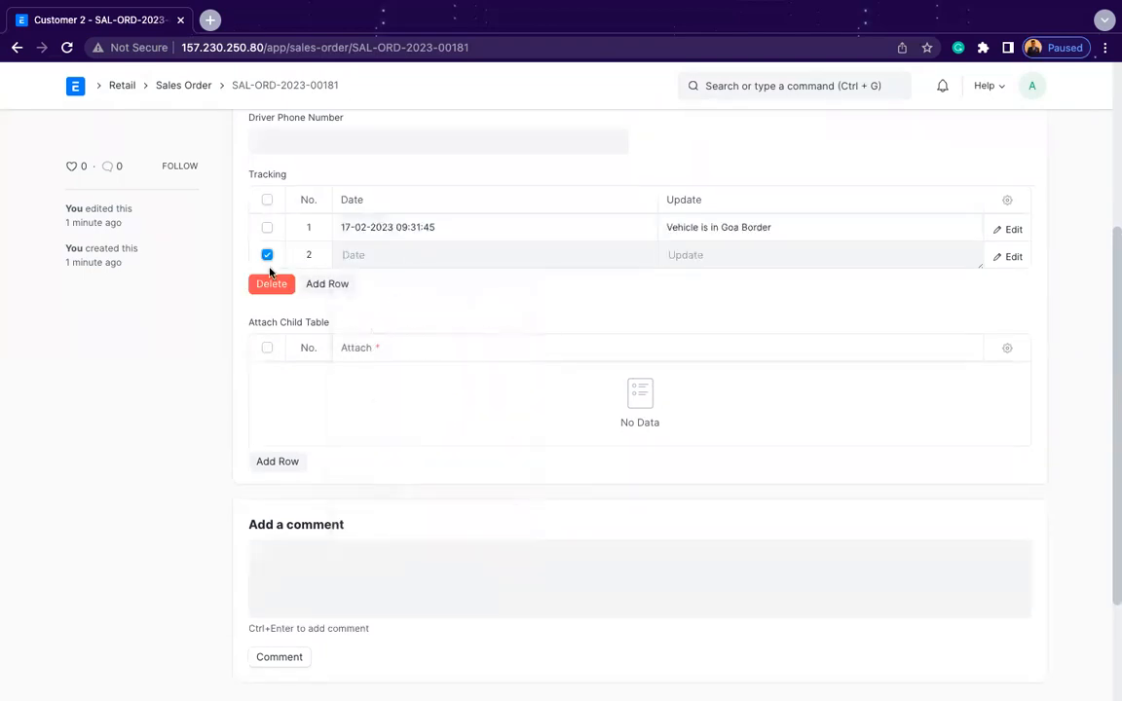
click(268, 282)
Save the sales order with its tracking update and check the order's activity history
scroll(481, 201, up, 2)
click(1027, 137)
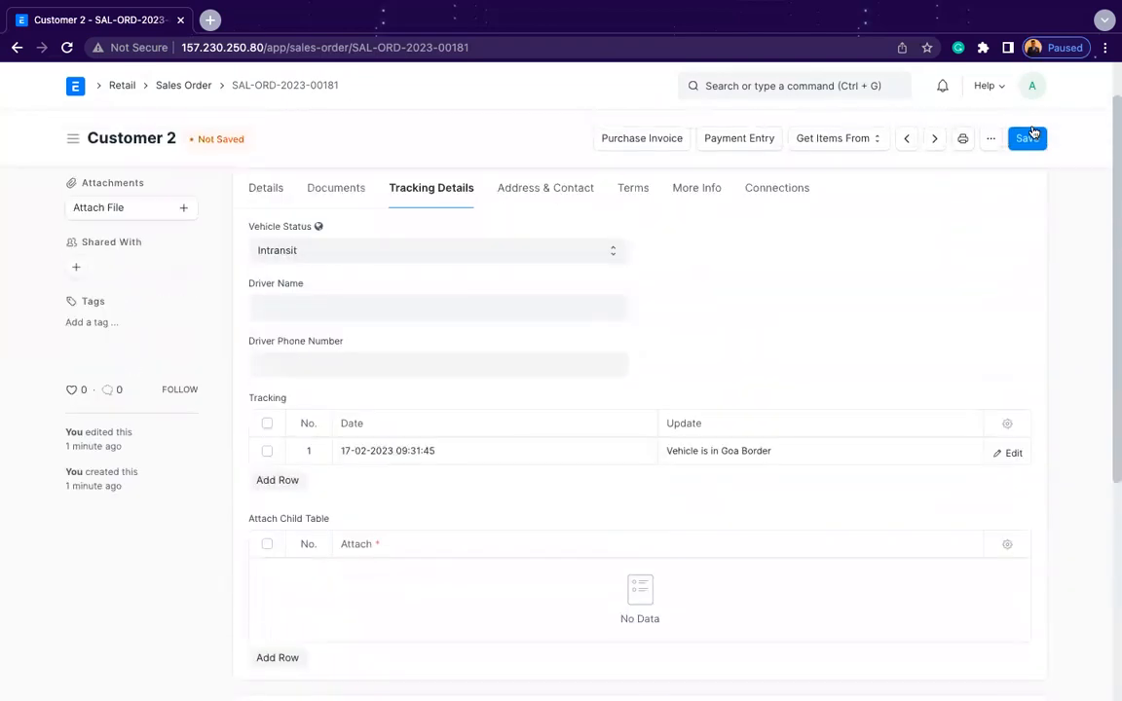
scroll(636, 260, down, 5)
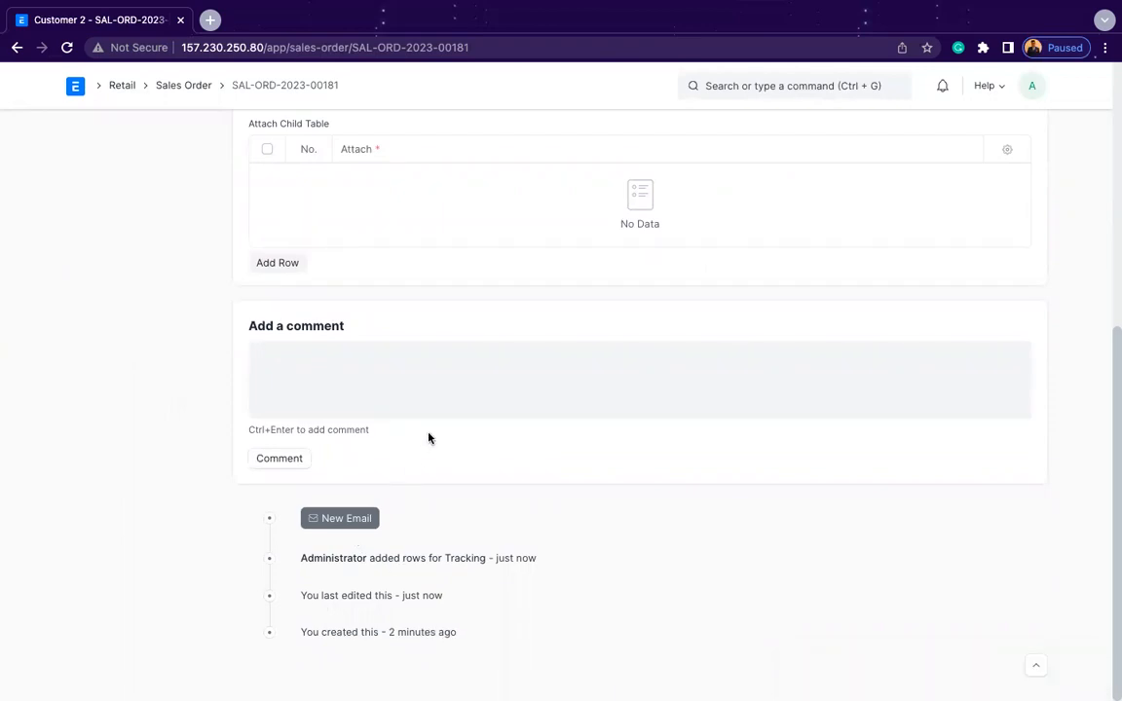
scroll(428, 438, up, 5)
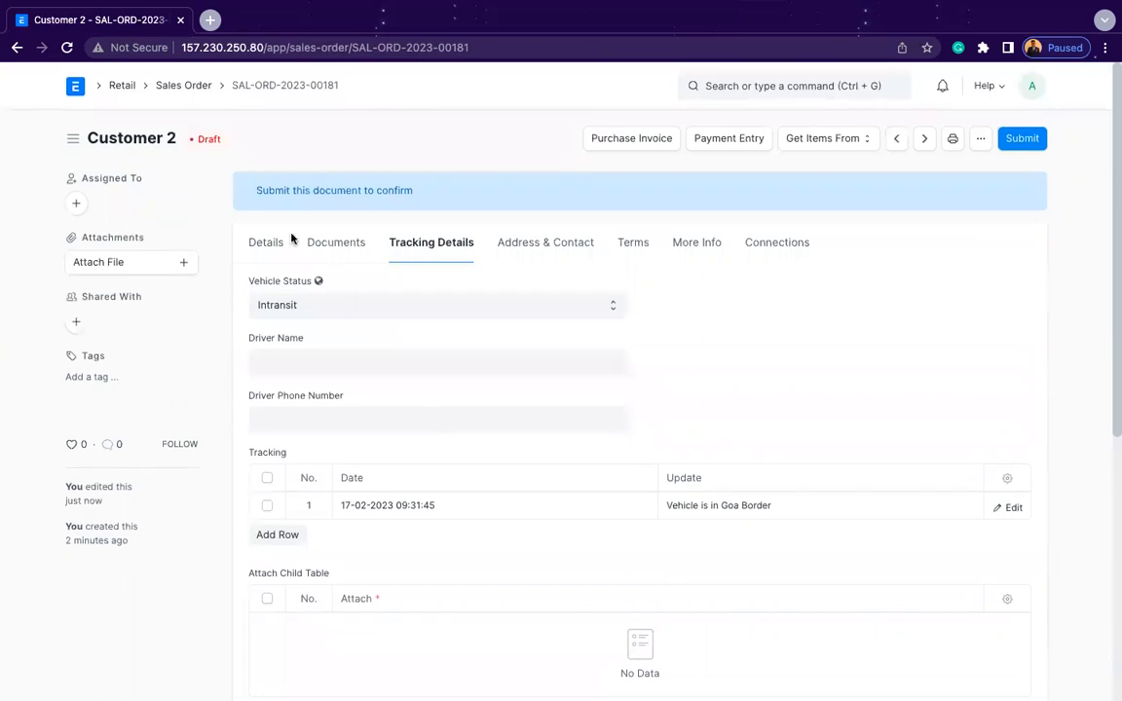
In the order's supplier details, select AYUSHI TRANSPORT SERVICE as supplier and set the hire amount to 35,000
click(269, 242)
scroll(439, 284, down, 5)
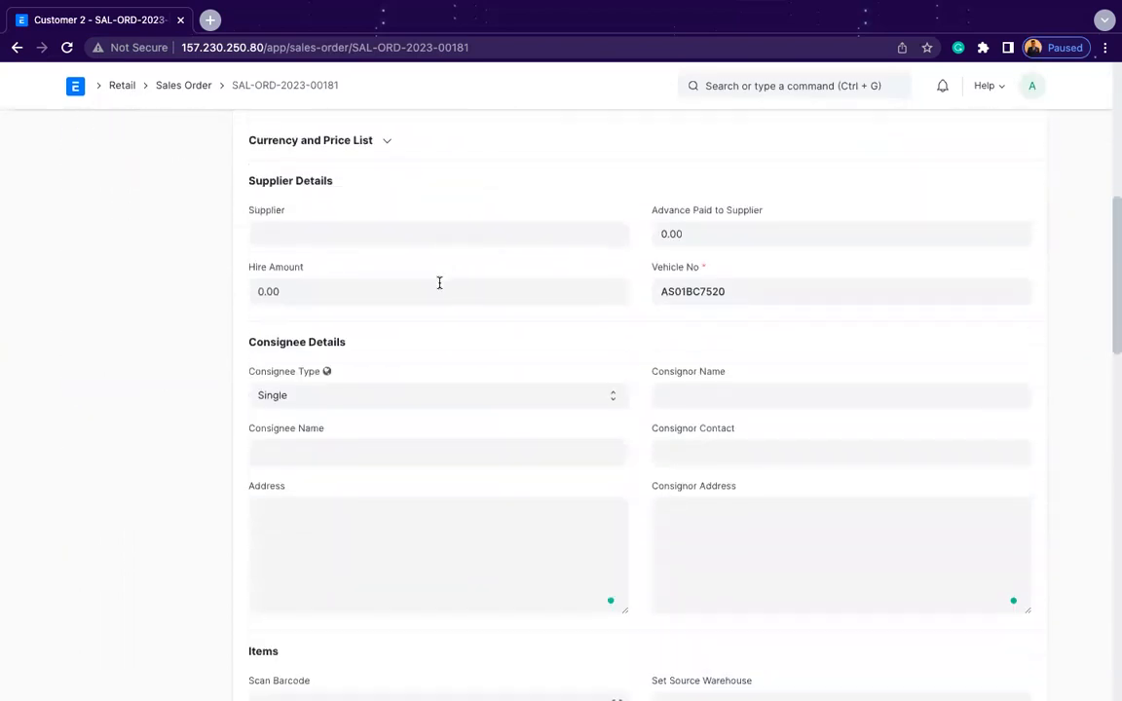
scroll(439, 282, down, 1)
click(325, 208)
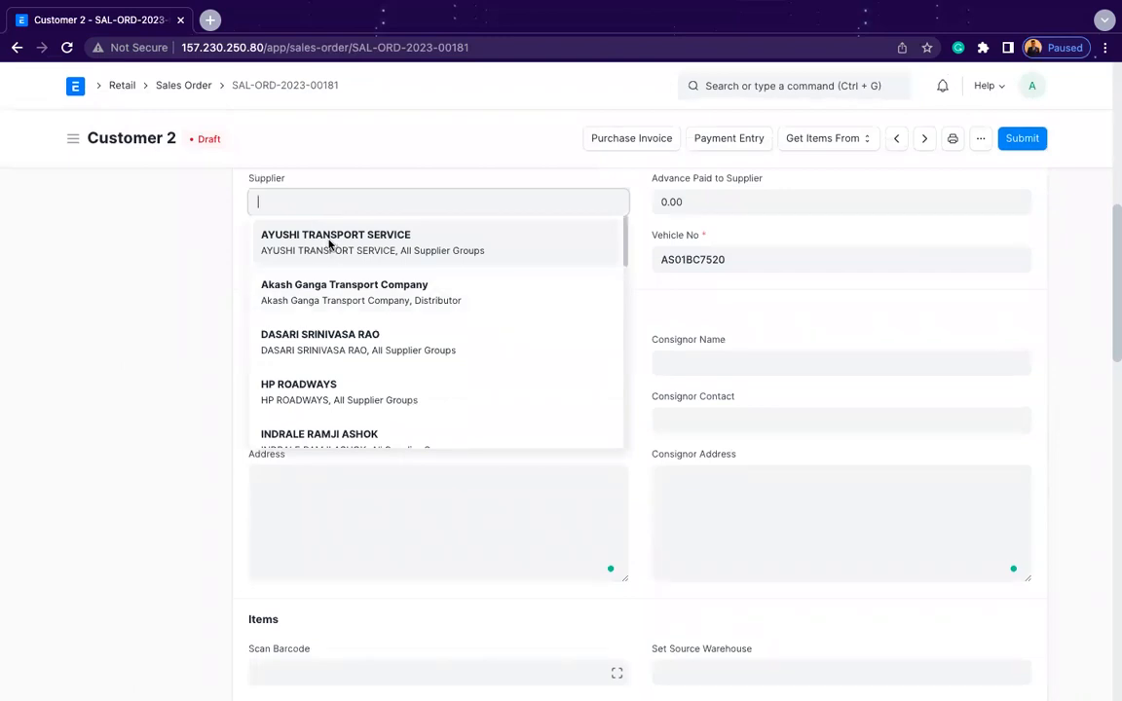
click(298, 229)
click(350, 271)
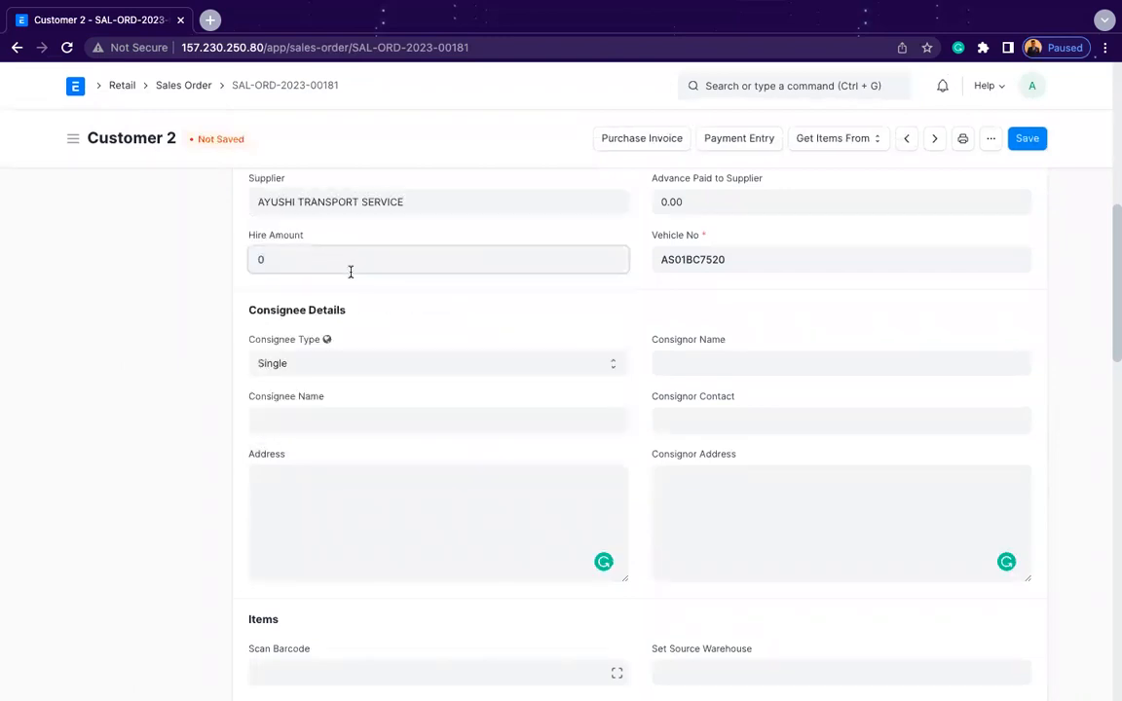
text(35,000.00)
click(545, 327)
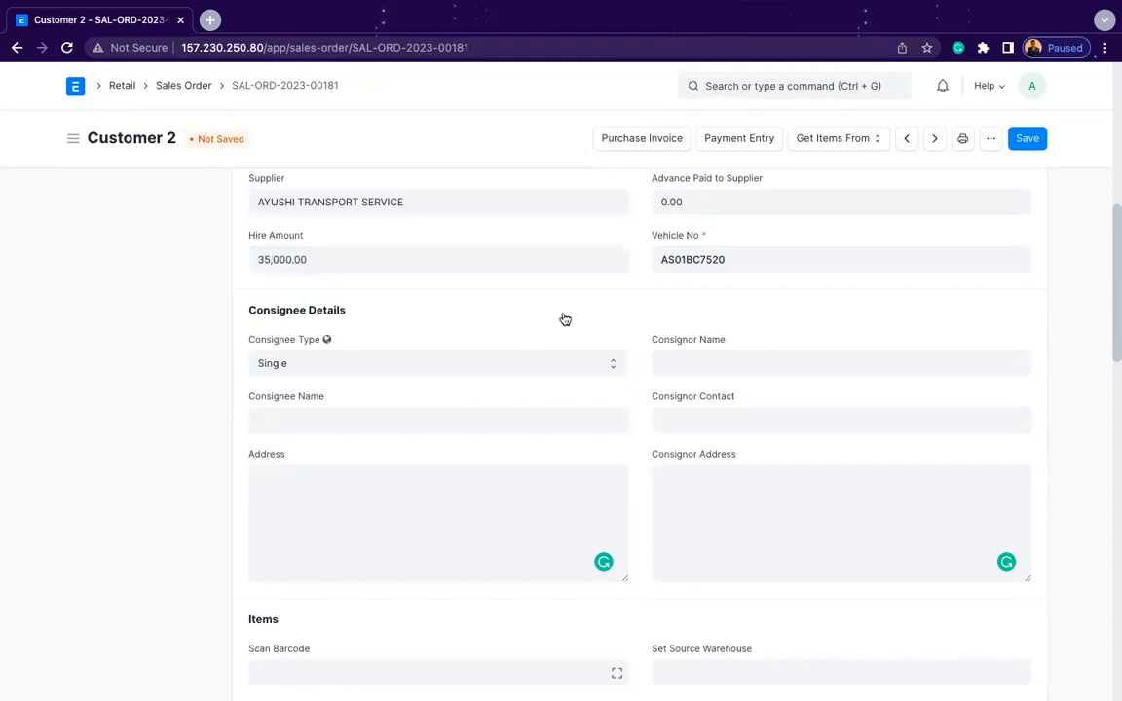
Set the advance paid to the supplier to 34,000
scroll(706, 242, up, 1)
click(706, 242)
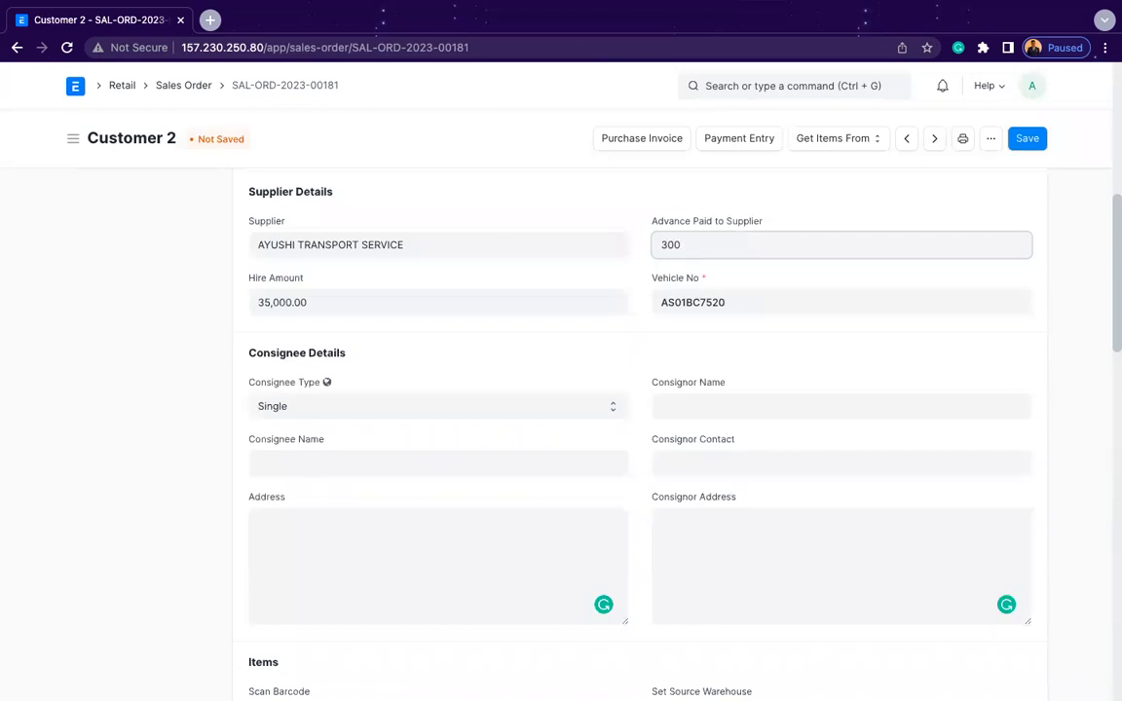
text(34000)
click(531, 340)
Save the sales order, submit it permanently and look over the submitted order
click(1023, 139)
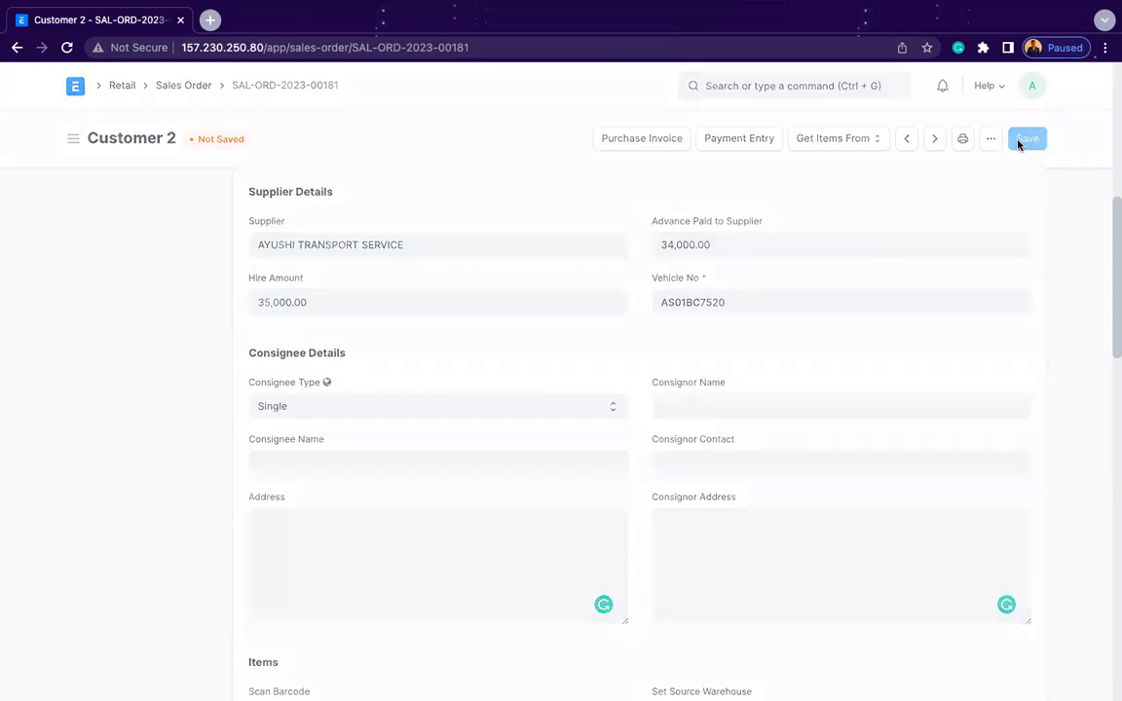
click(1013, 145)
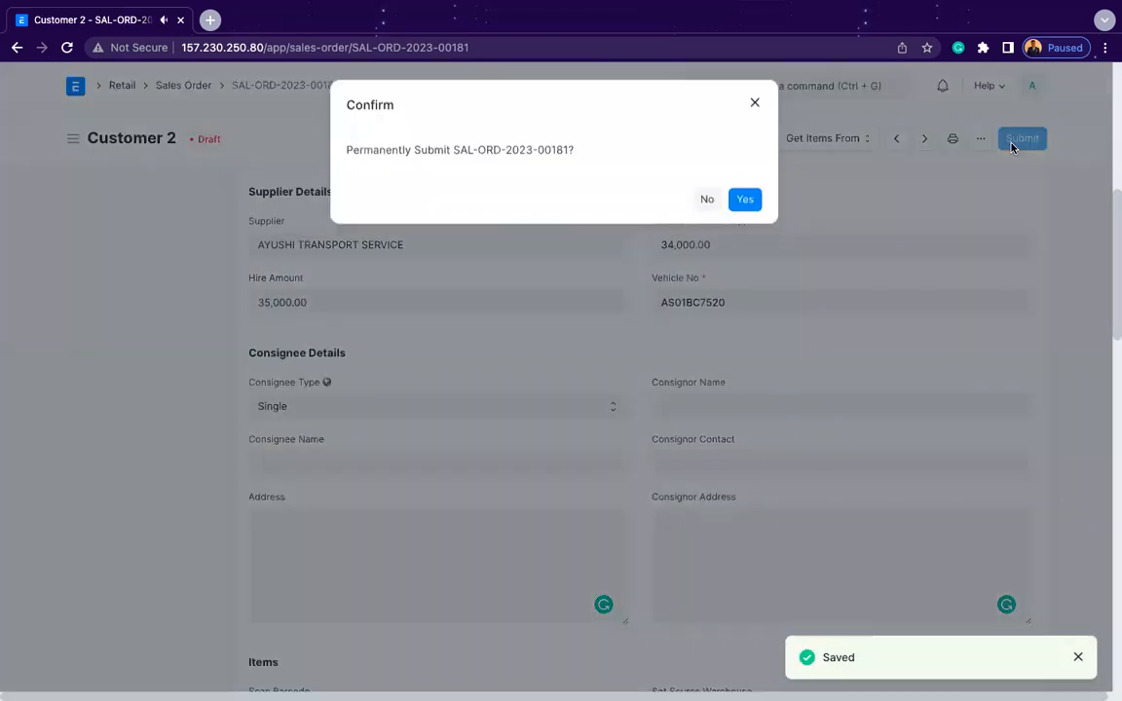
click(748, 204)
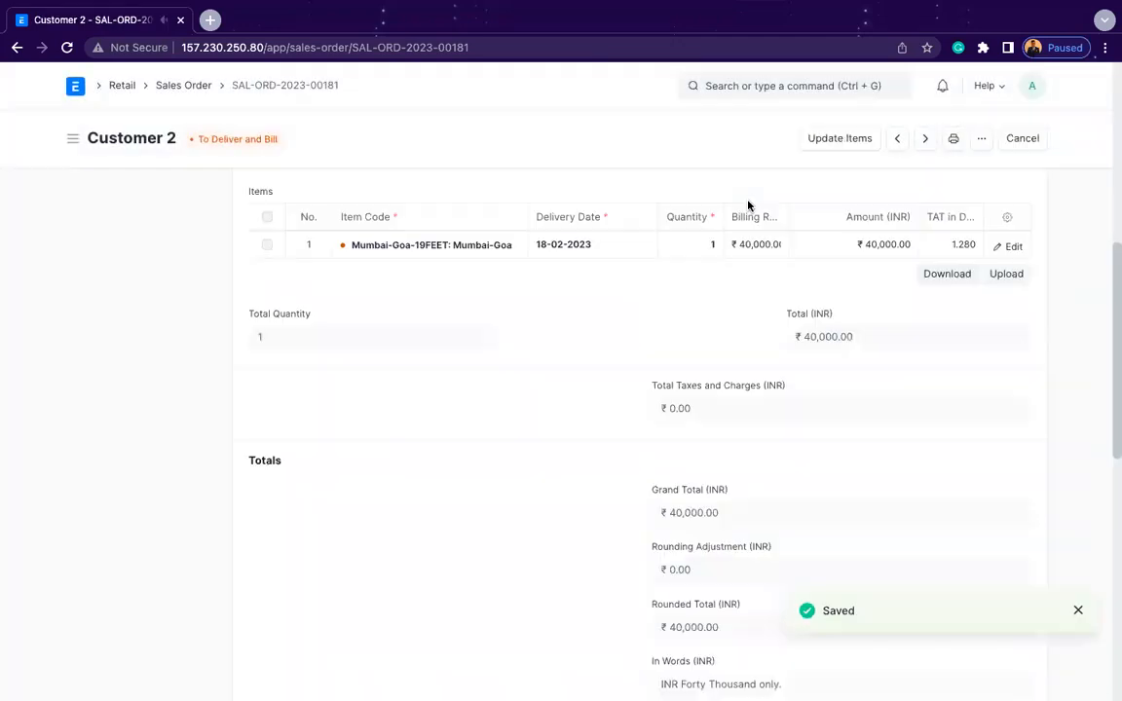
scroll(658, 256, up, 2)
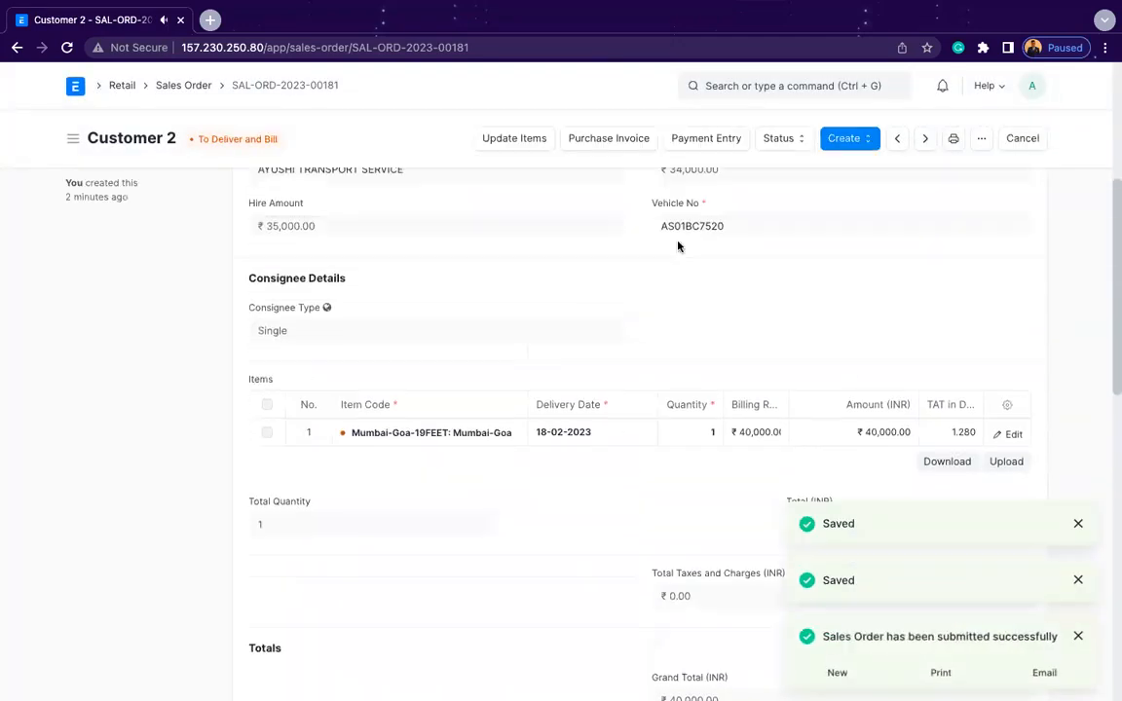
Create a purchase invoice from the sales order and set its supplier to AYUSHI TRANSPORT SERVICE
click(624, 148)
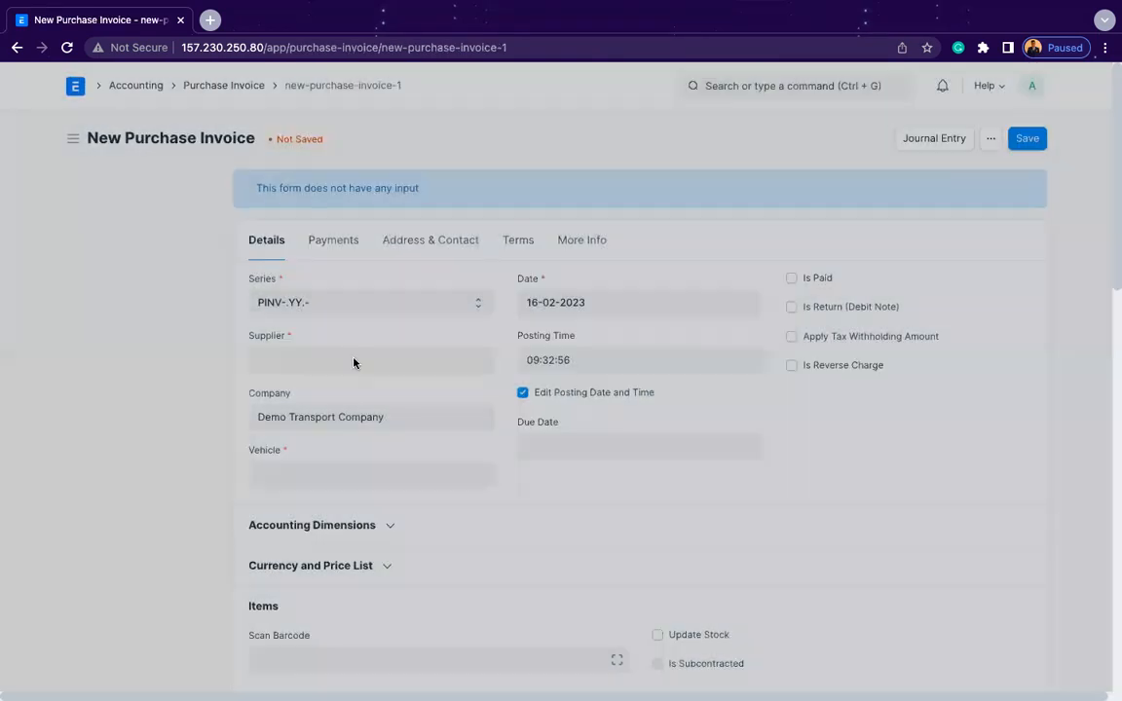
click(354, 359)
text(a)
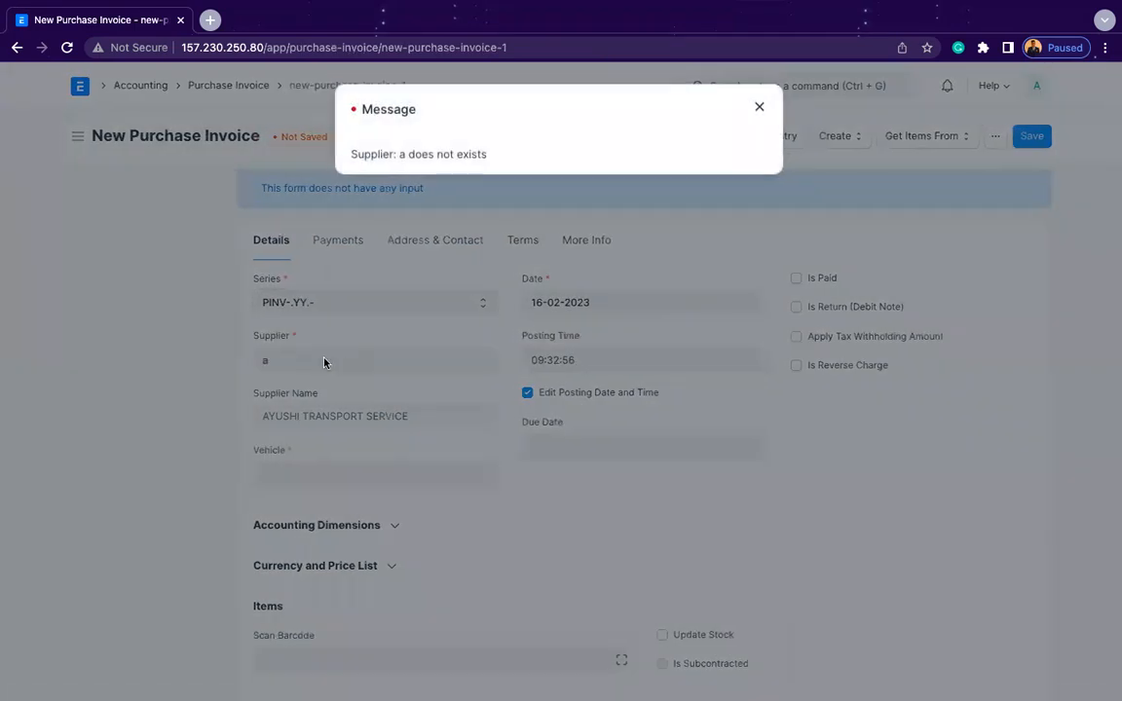
click(324, 361)
click(324, 360)
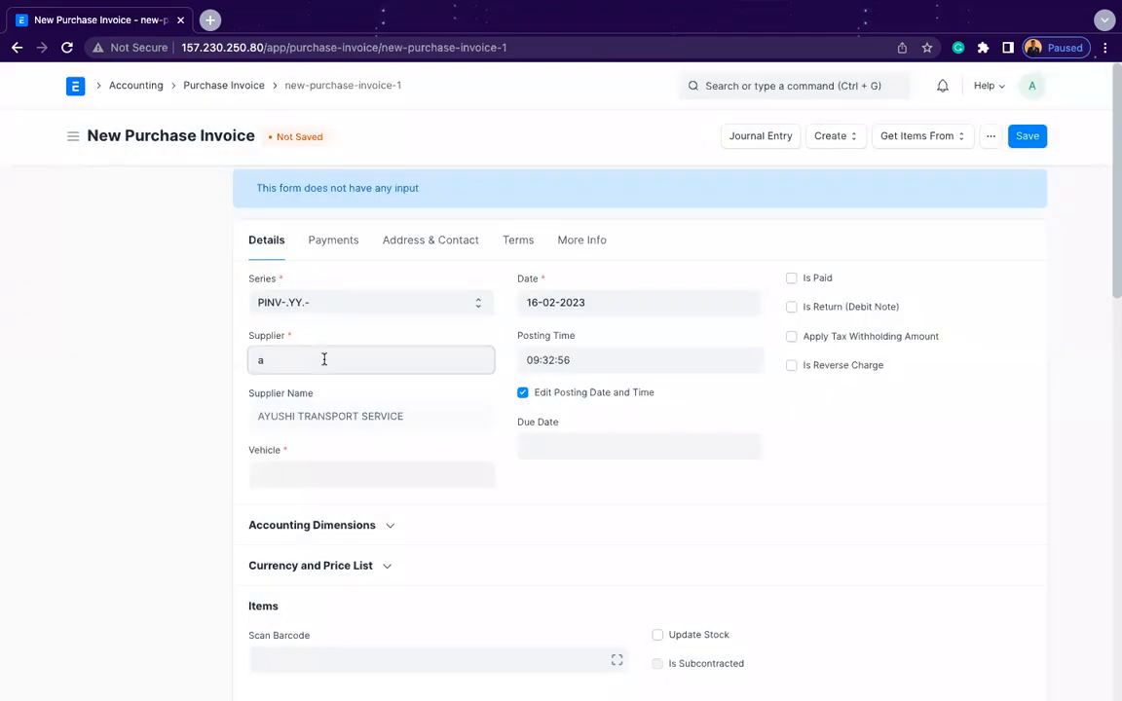
key(BackSpace)
key(BackSpace)
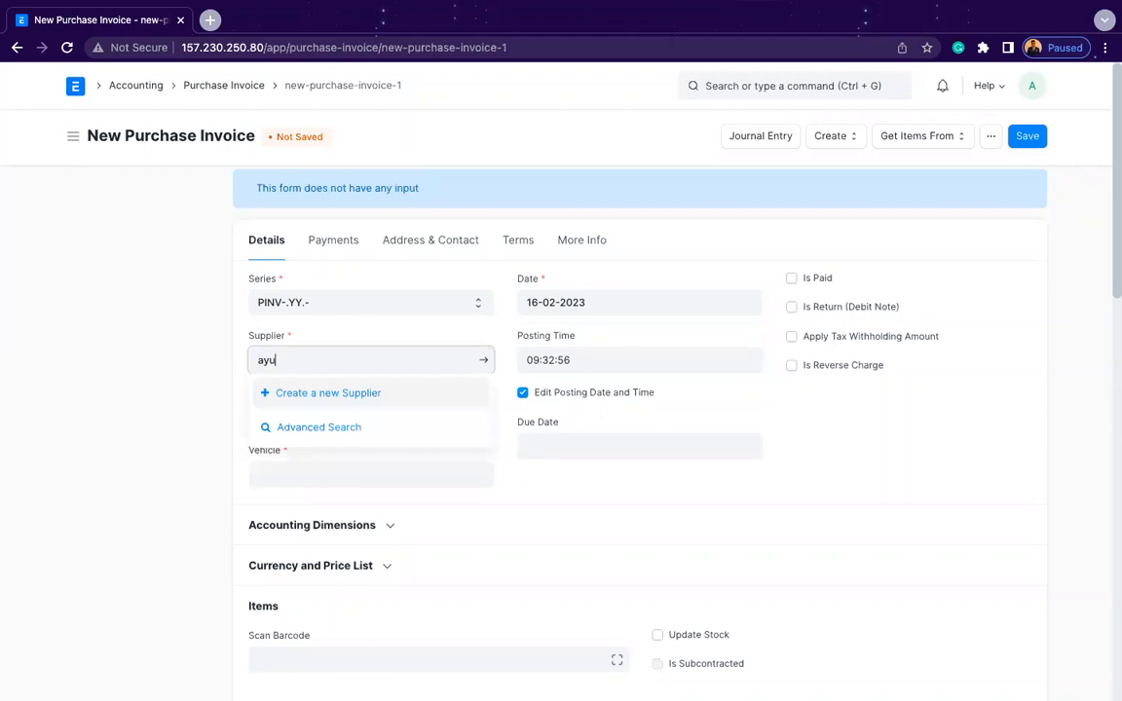
text(yus)
click(380, 393)
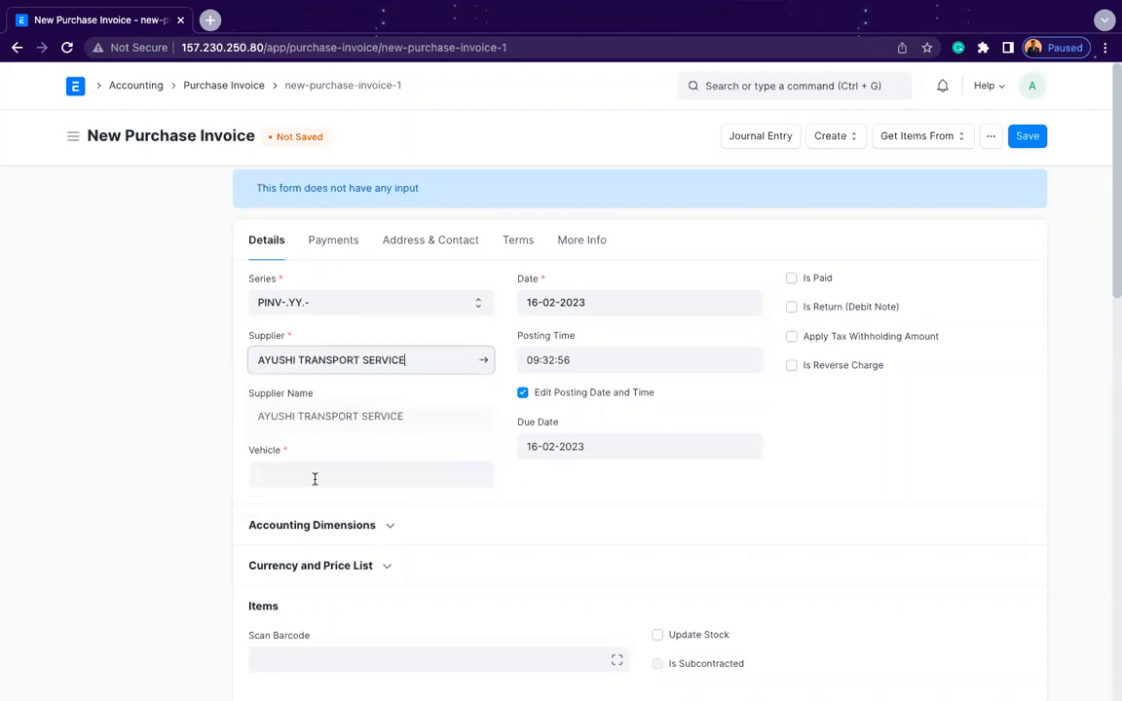
scroll(314, 477, down, 1)
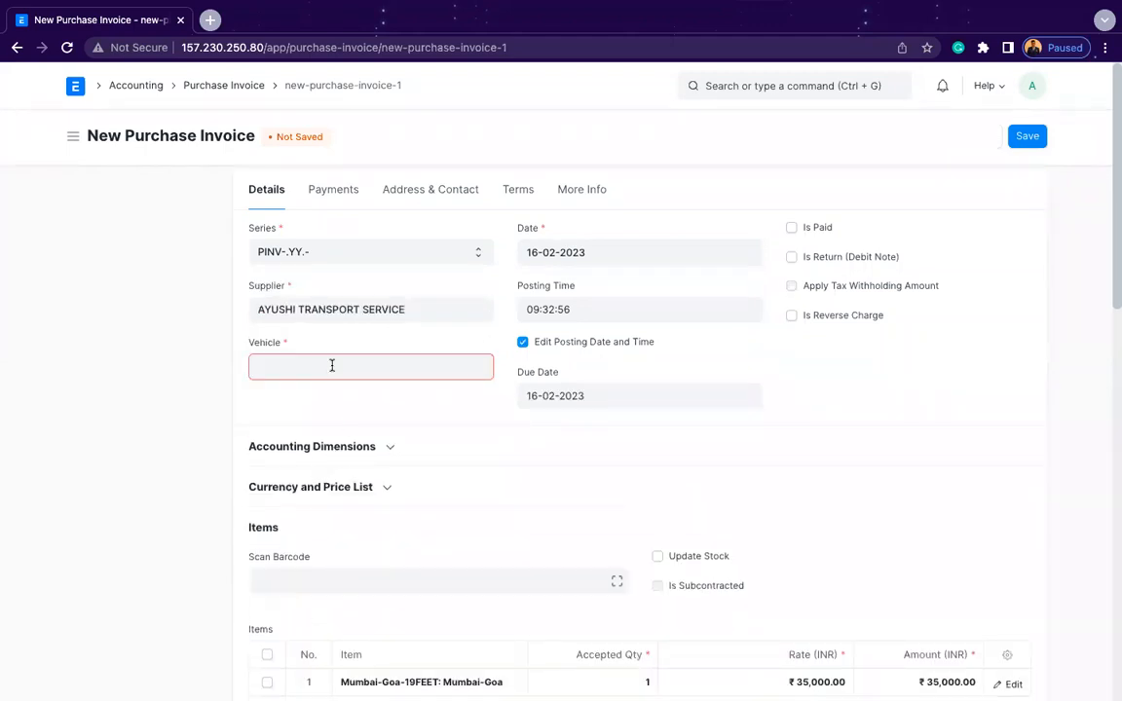
click(332, 365)
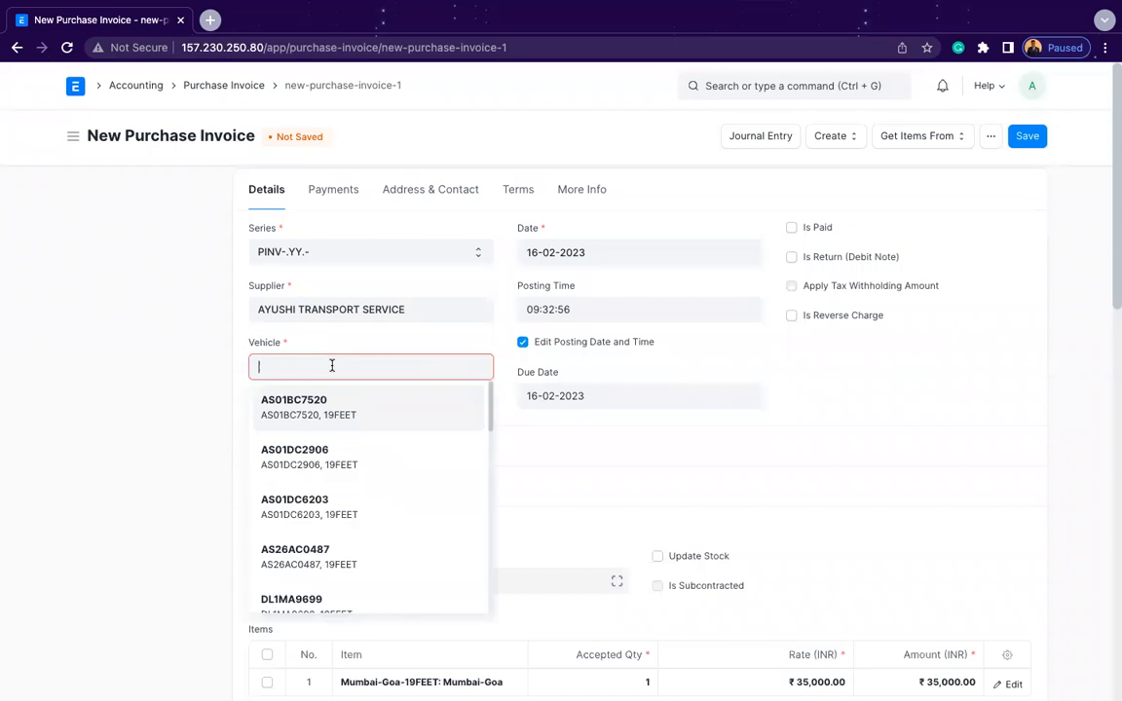
click(330, 414)
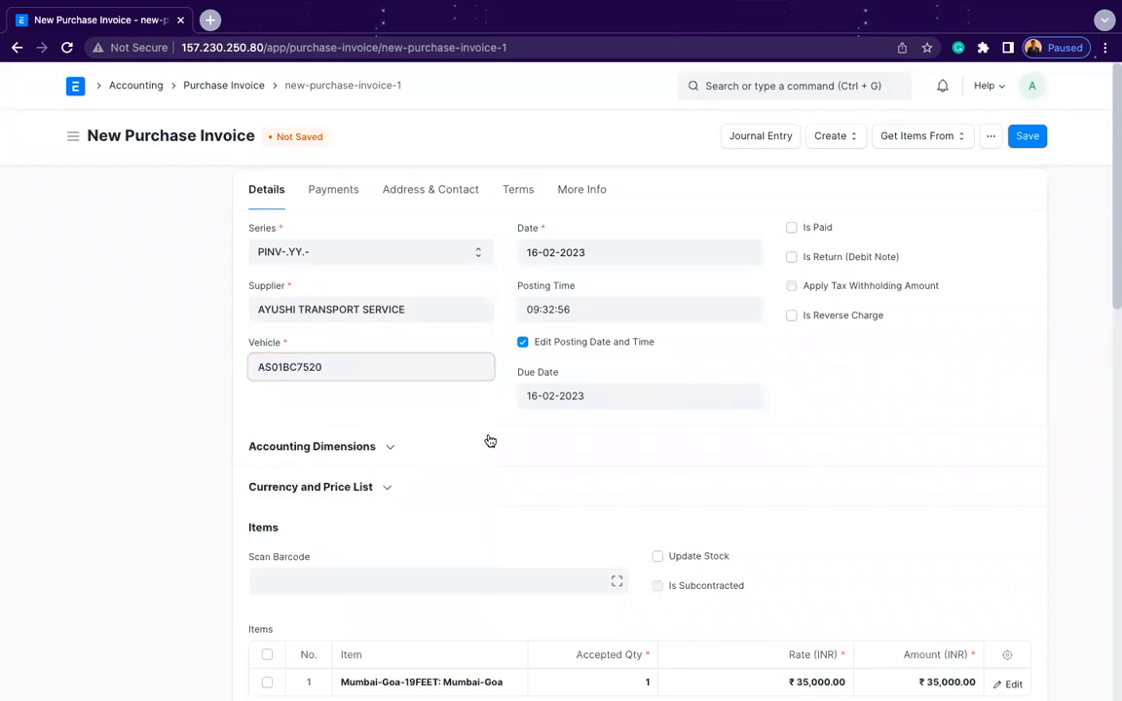
click(408, 418)
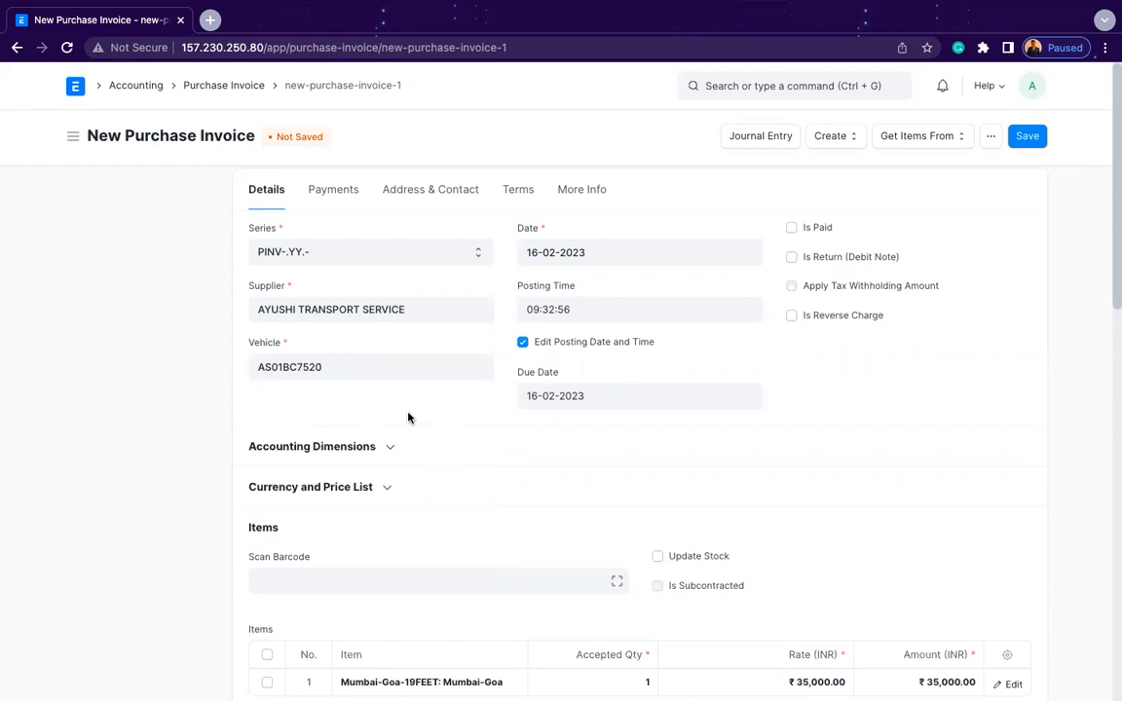
scroll(408, 418, down, 5)
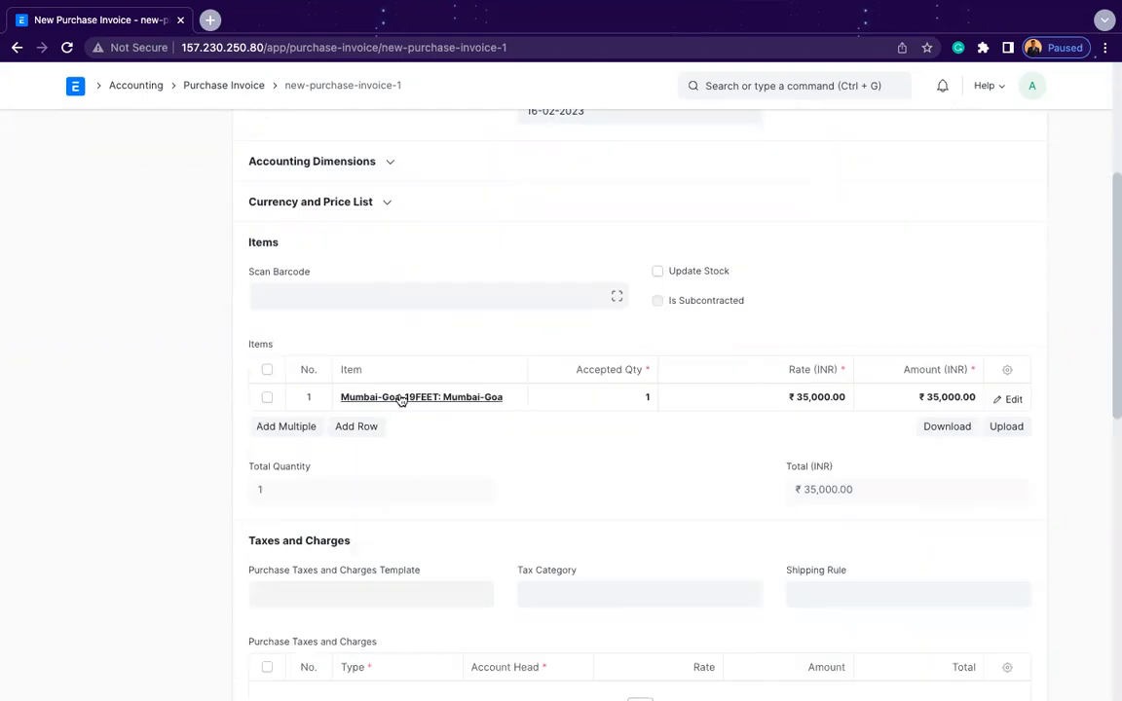
Review the purchase invoice's details and the auto-filled remarks in its additional information, checking the order and vehicle references
scroll(888, 380, down, 10)
scroll(888, 380, up, 15)
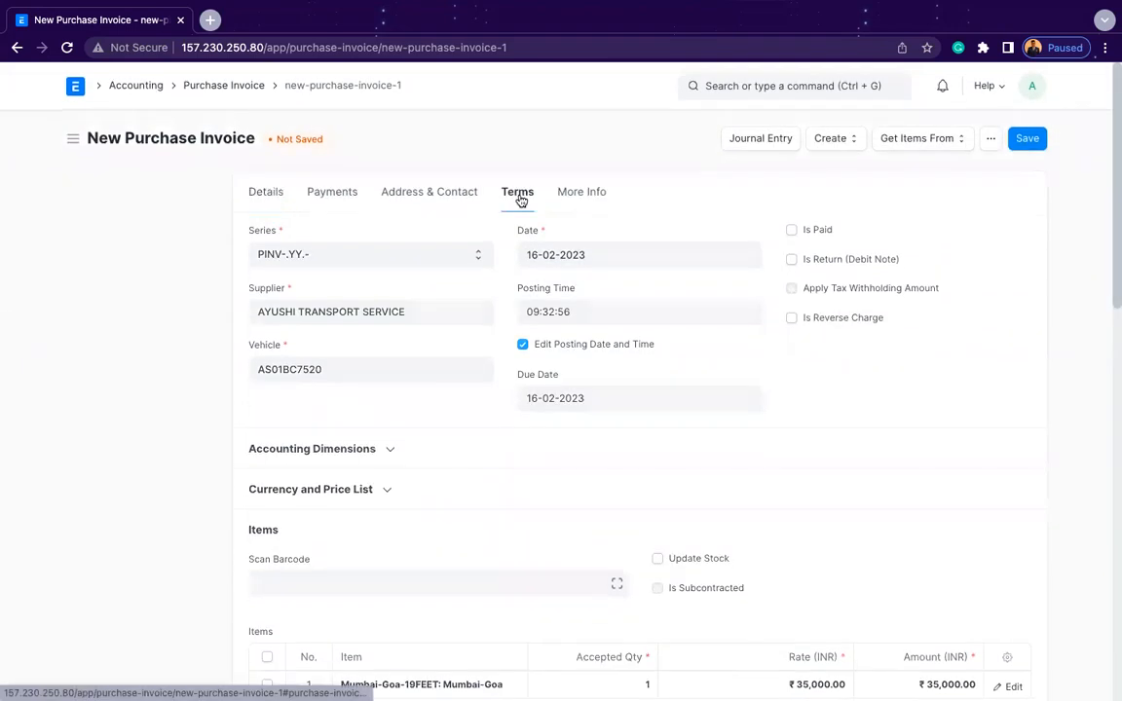
click(521, 199)
click(570, 200)
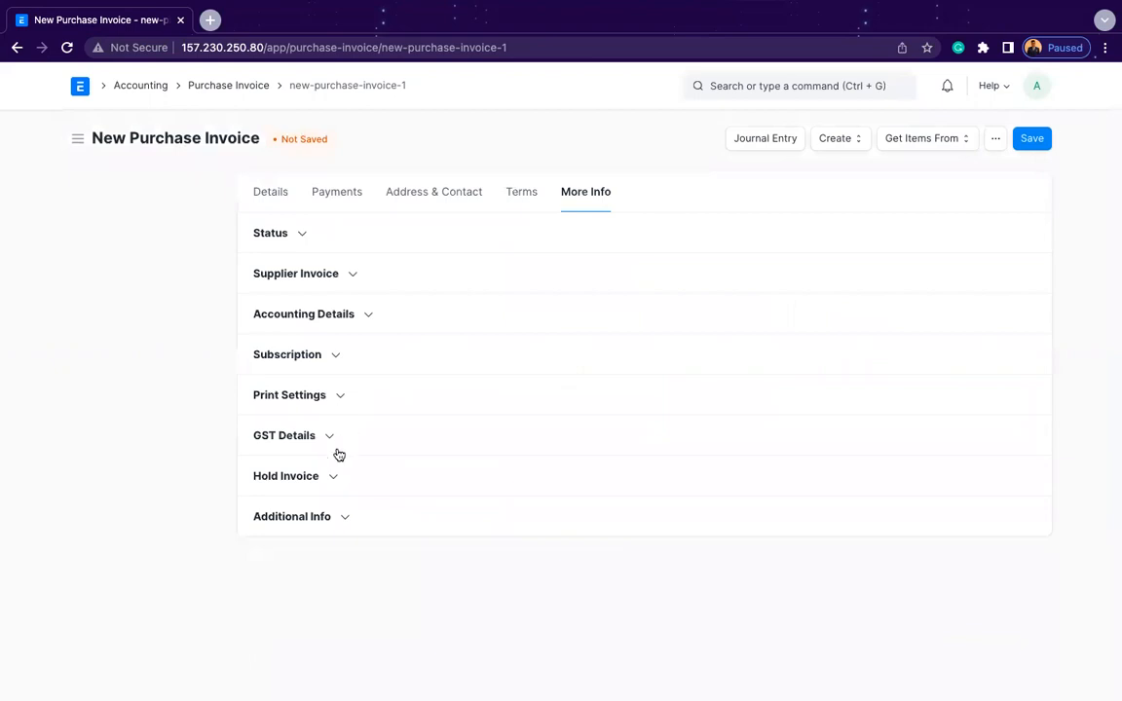
click(310, 510)
scroll(708, 534, down, 1)
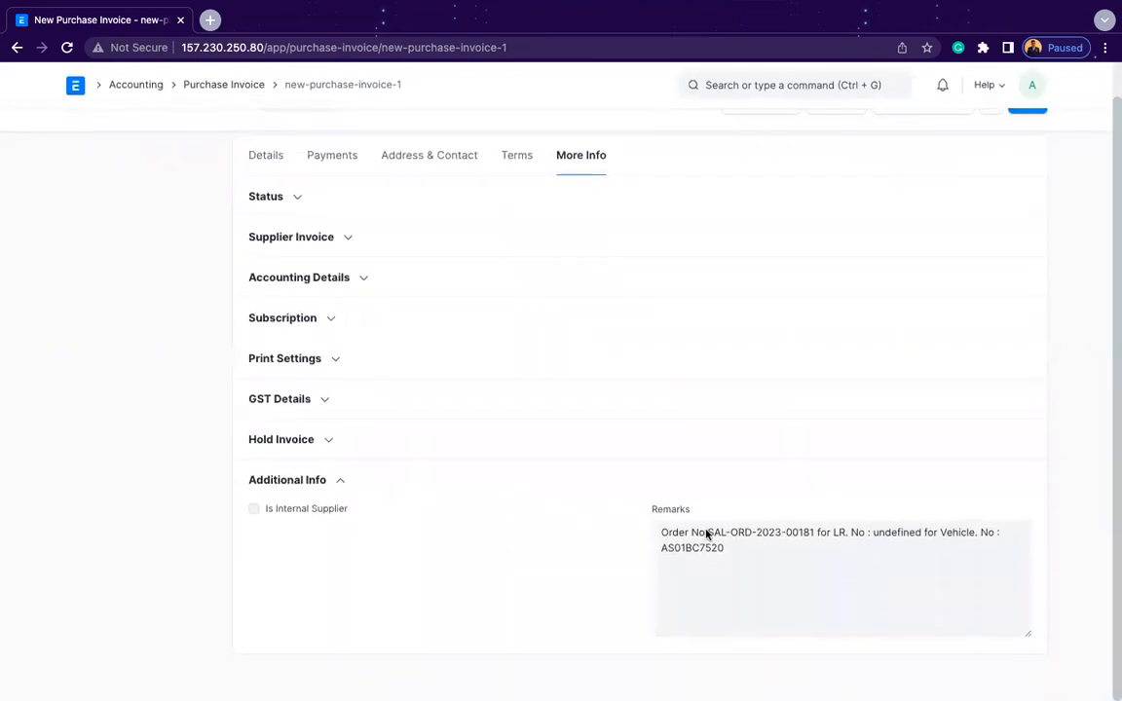
double_click(759, 544)
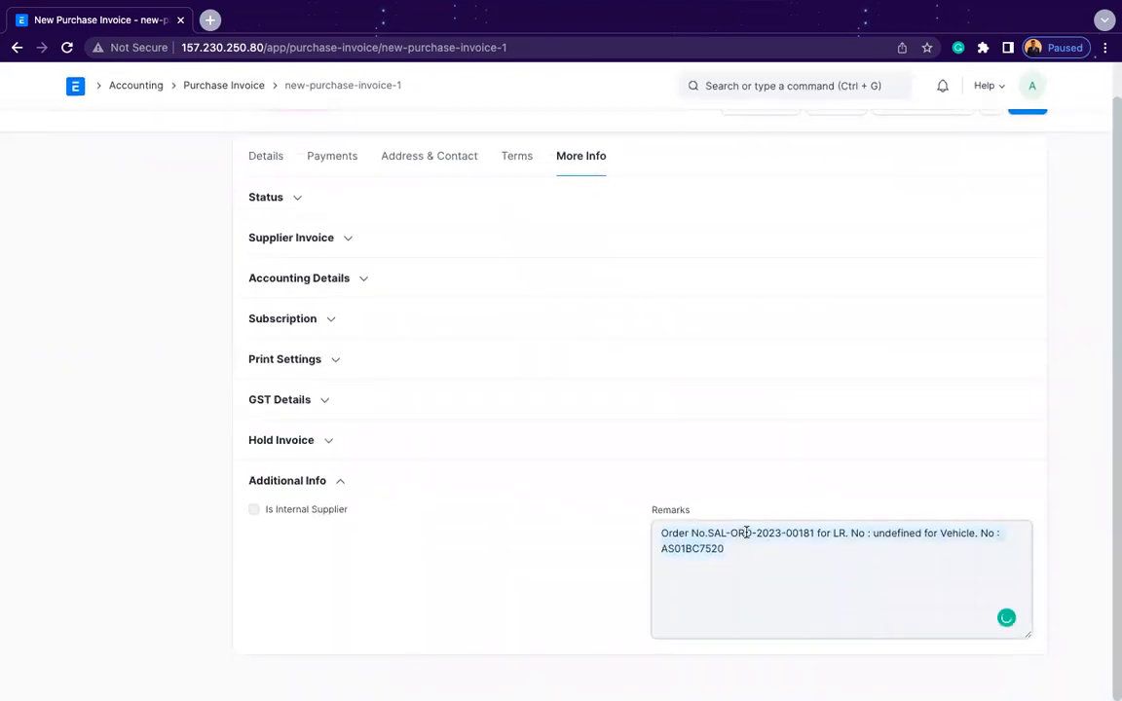
double_click(905, 533)
scroll(552, 345, up, 2)
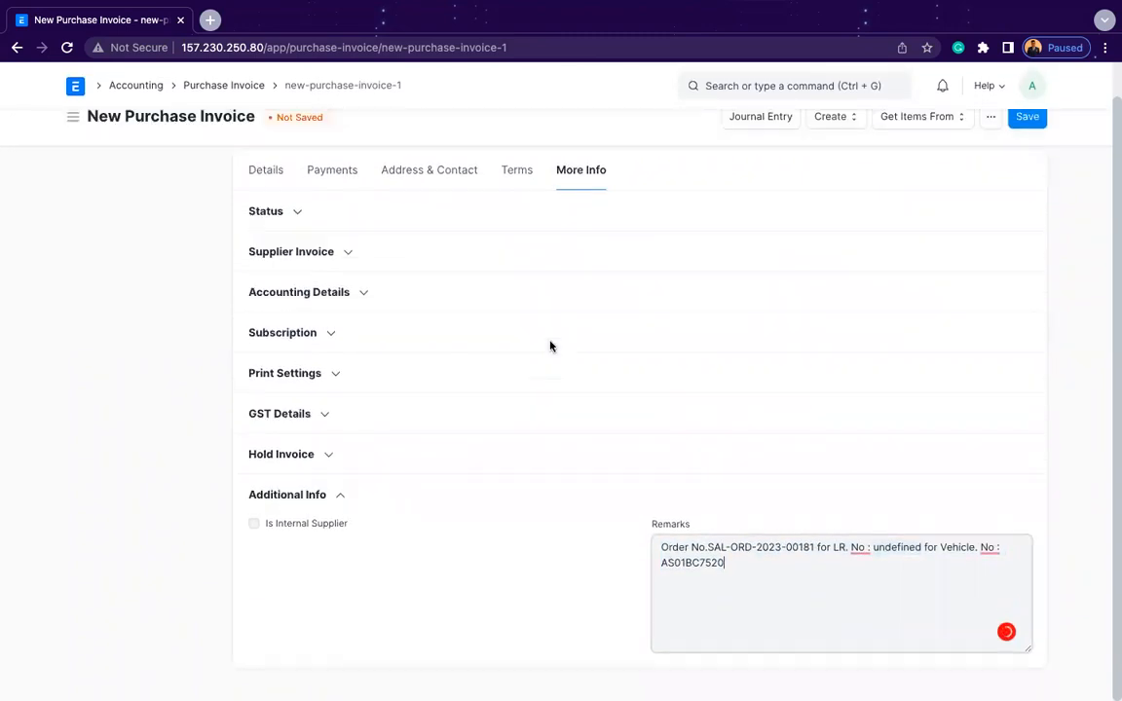
click(277, 196)
click(323, 194)
click(270, 193)
Save the purchase invoice, check its item line and submit it permanently
click(1027, 139)
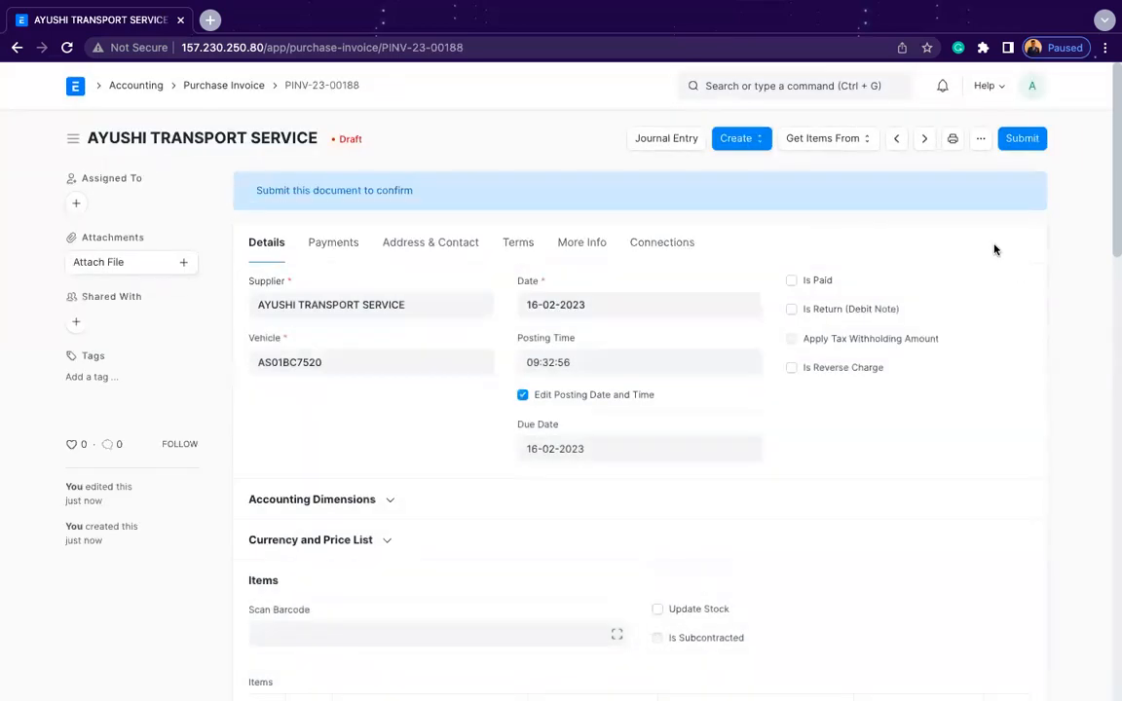
scroll(994, 251, down, 5)
scroll(985, 195, up, 3)
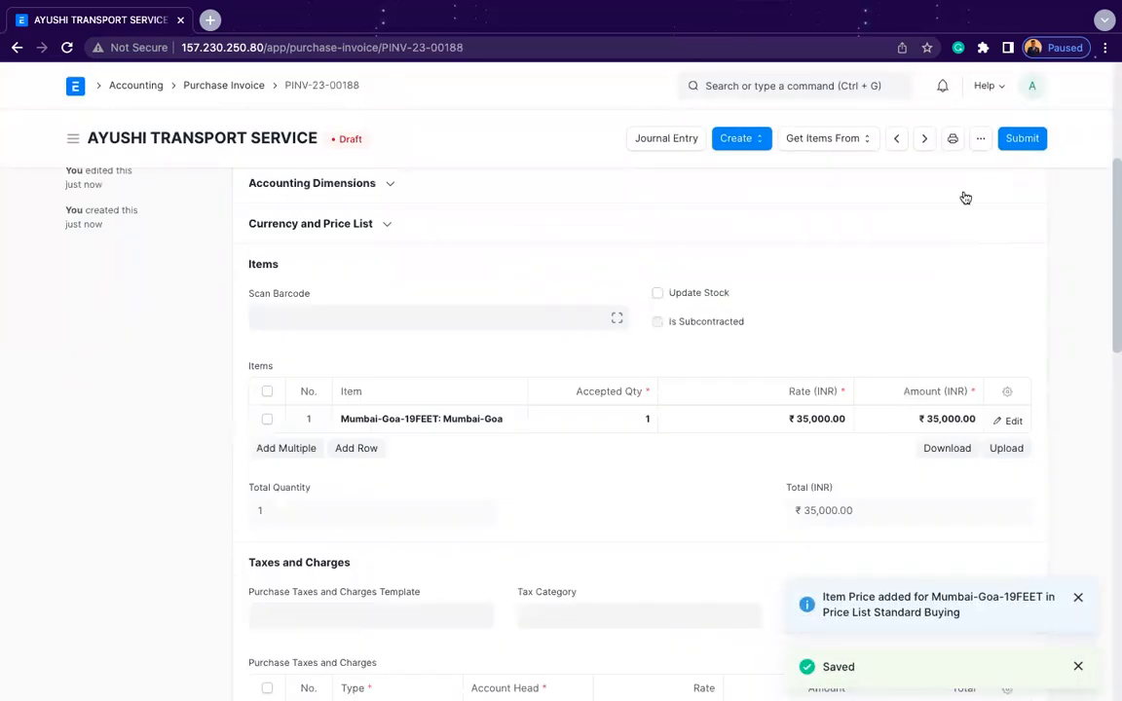
click(1015, 141)
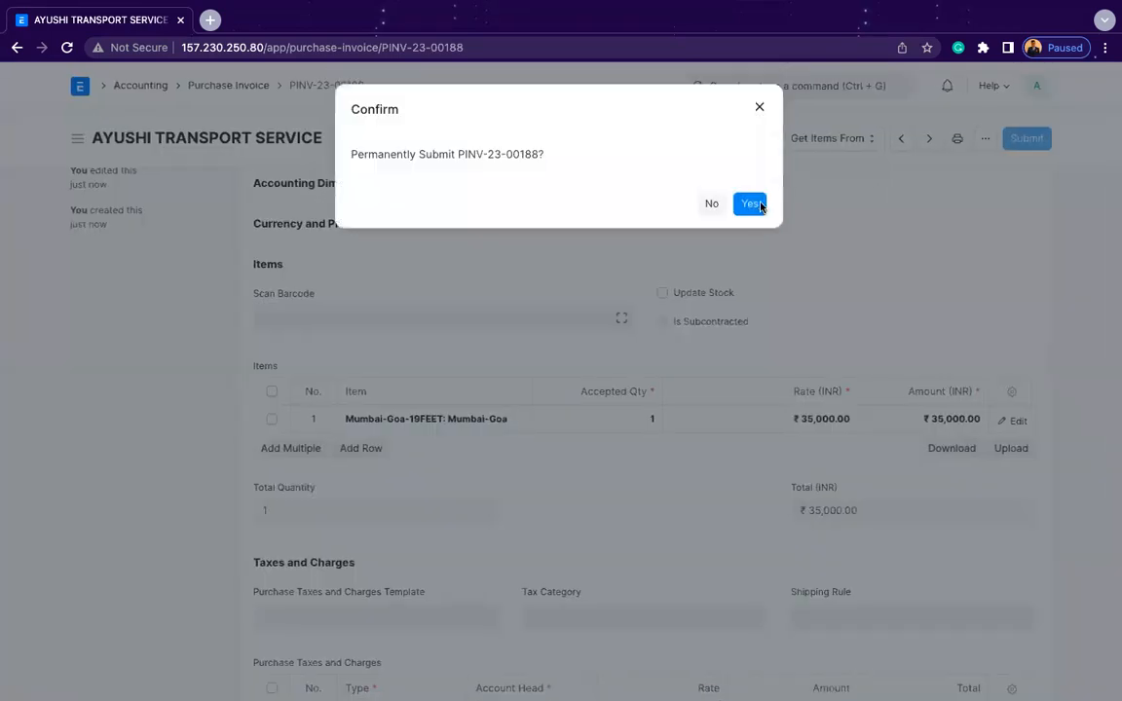
click(758, 205)
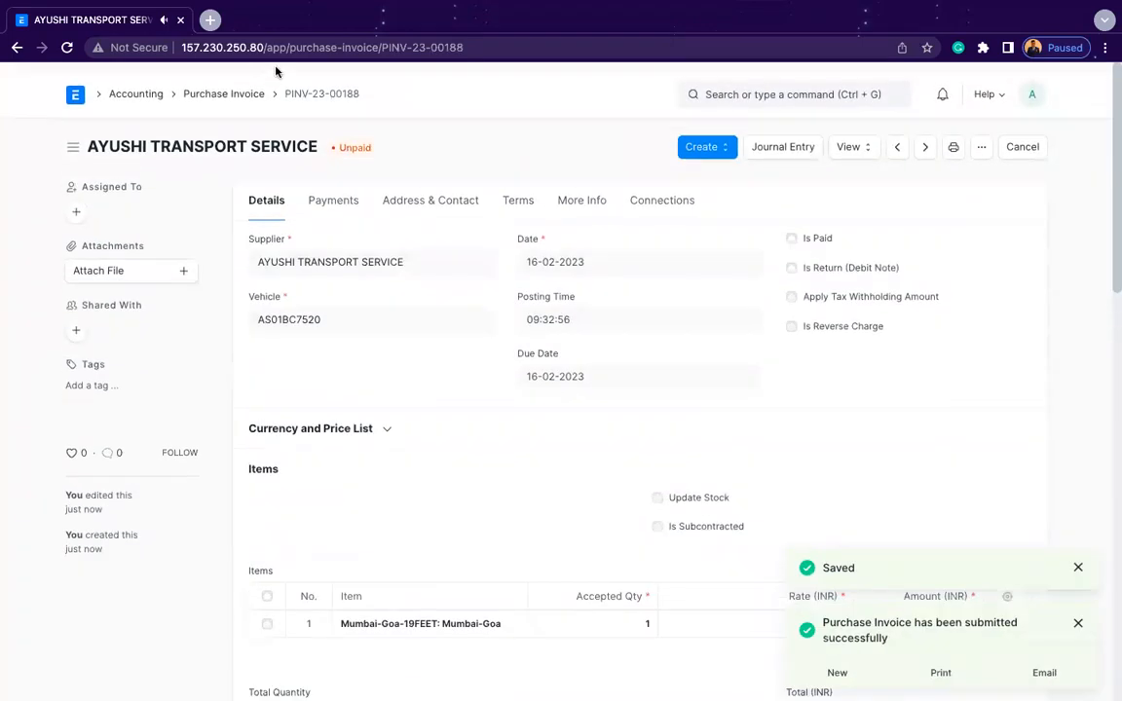
Create a journal entry from the purchase invoice and give its Creditors line the party AYUSHI TRANSPORT SERVICE and a debit of 34,000
click(769, 140)
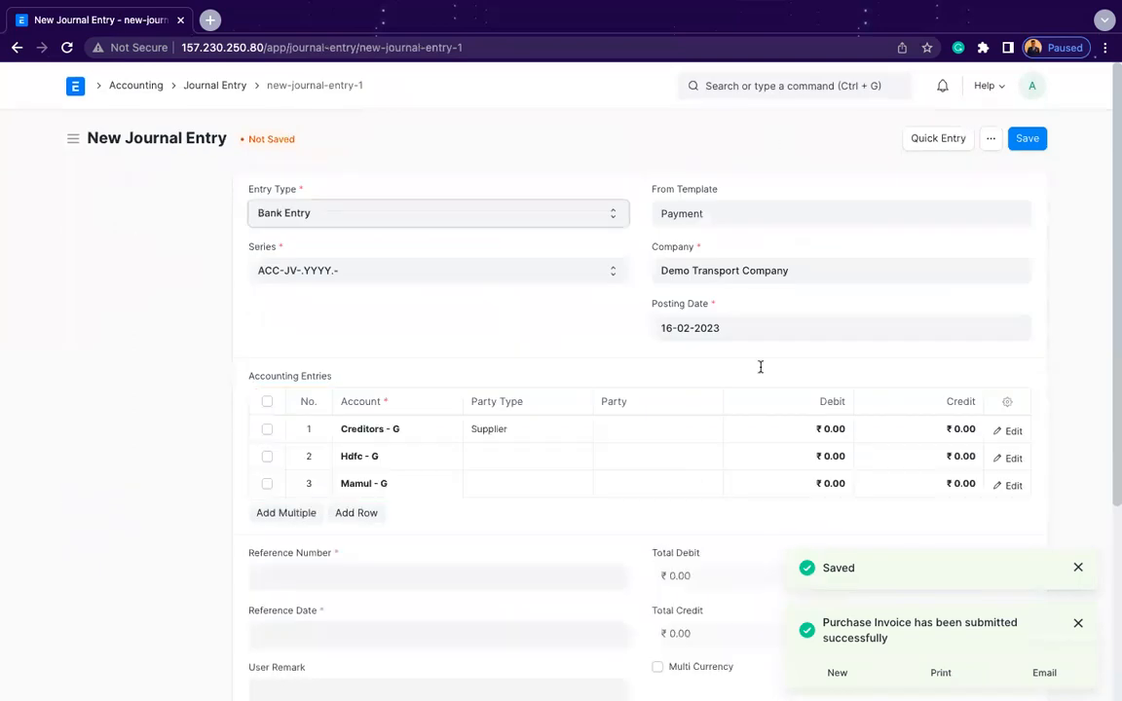
click(655, 431)
text(ayus)
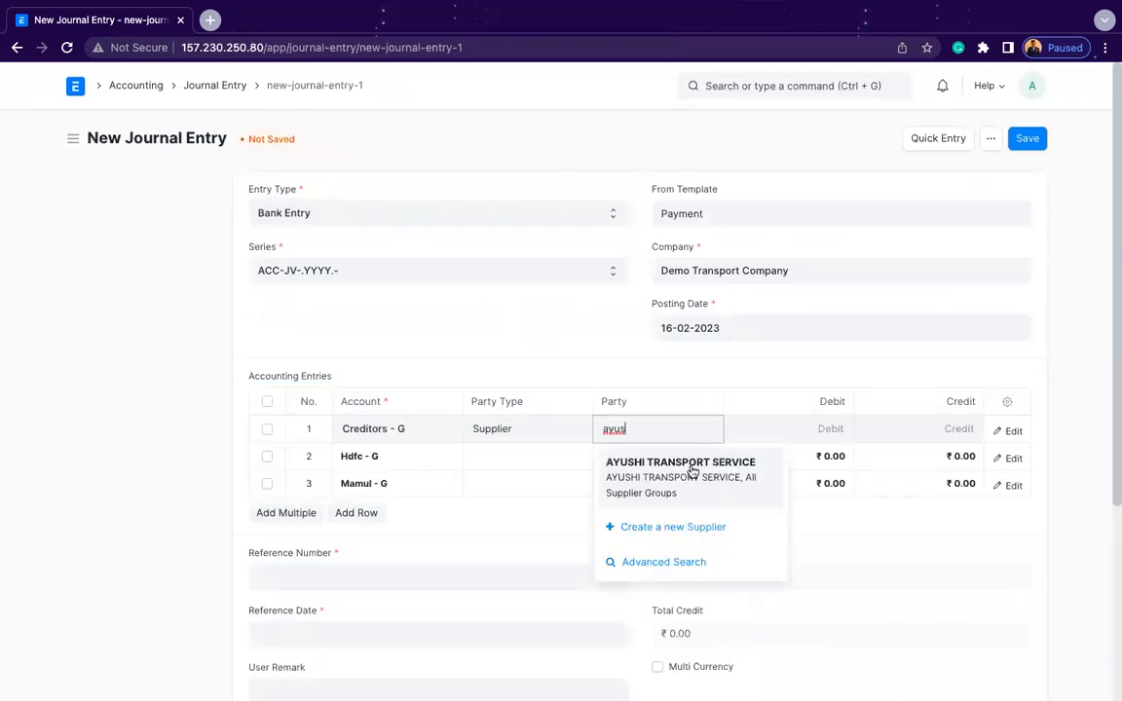
click(709, 462)
click(827, 431)
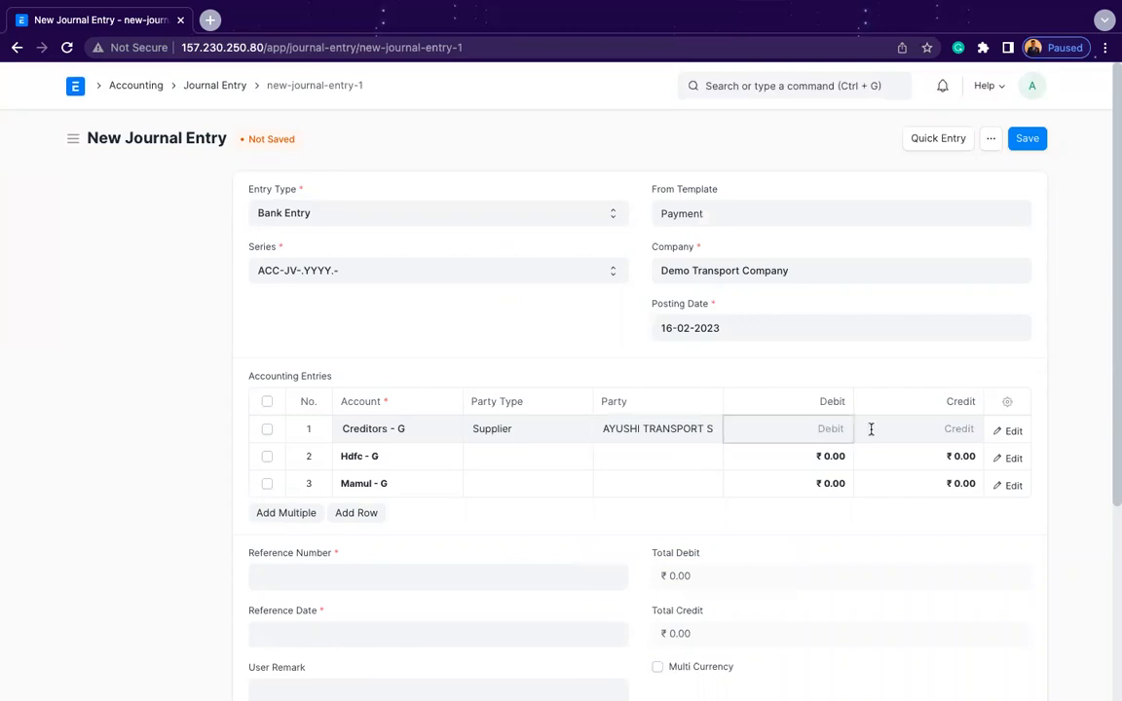
text(34,000)
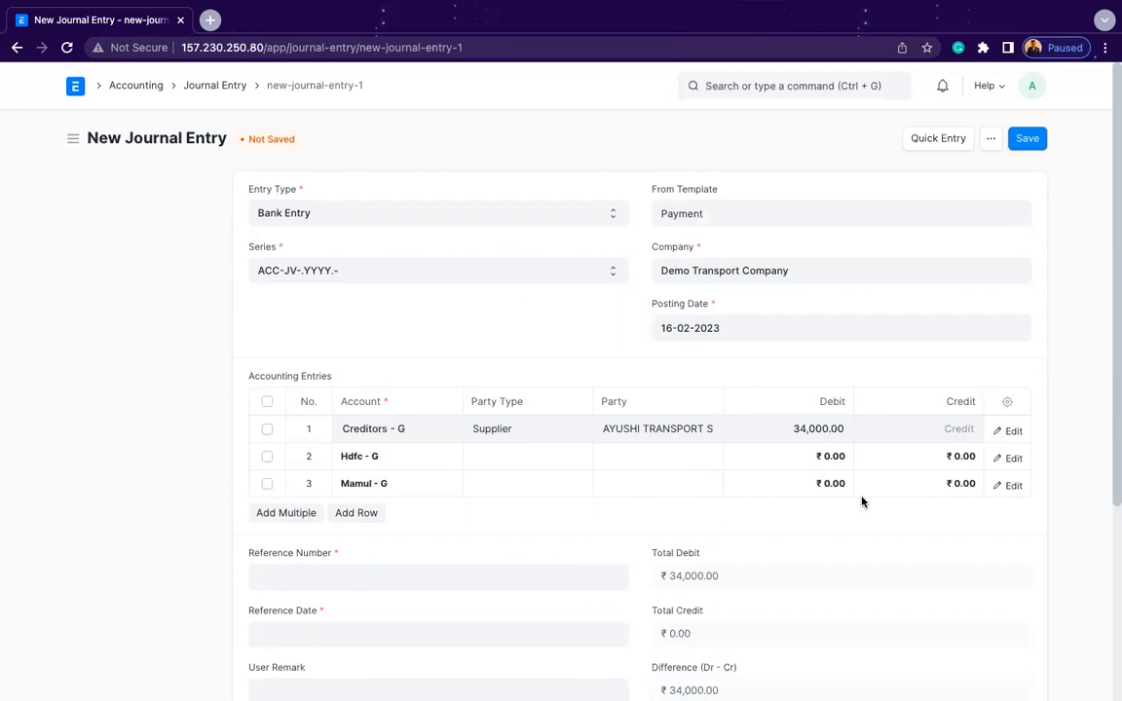
Credit 33,500 to the Hdfc account and 500 to the Mamul account in the journal entry
click(902, 464)
text(3400)
key(BackSpace)
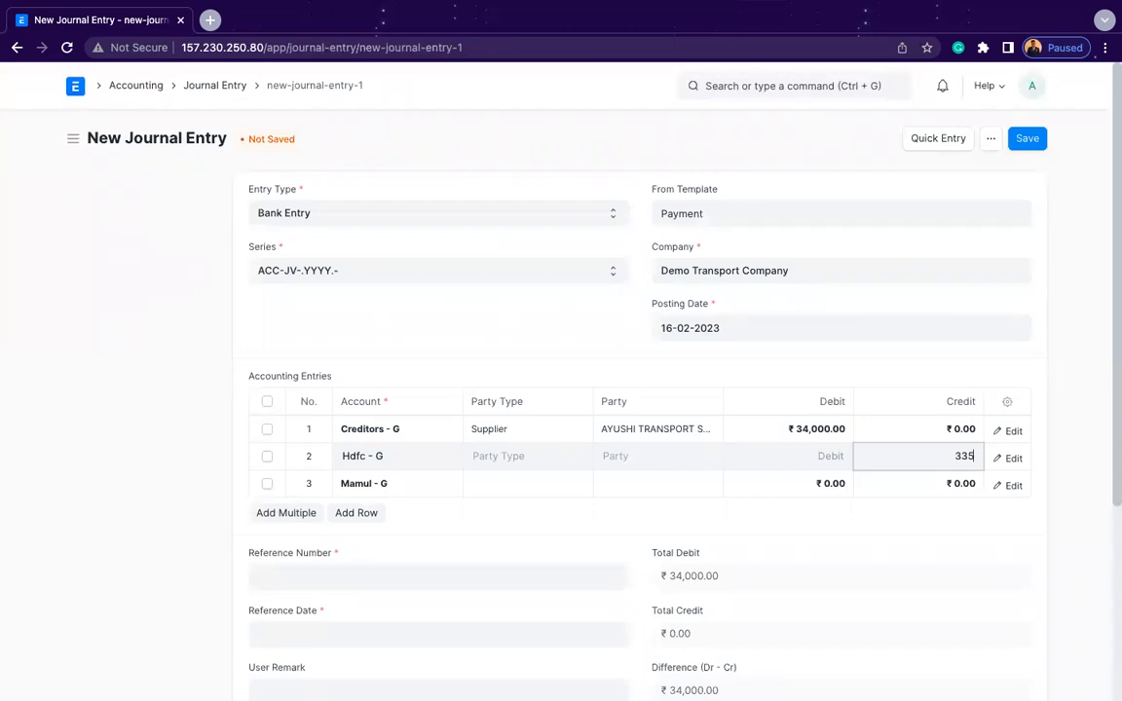
click(849, 492)
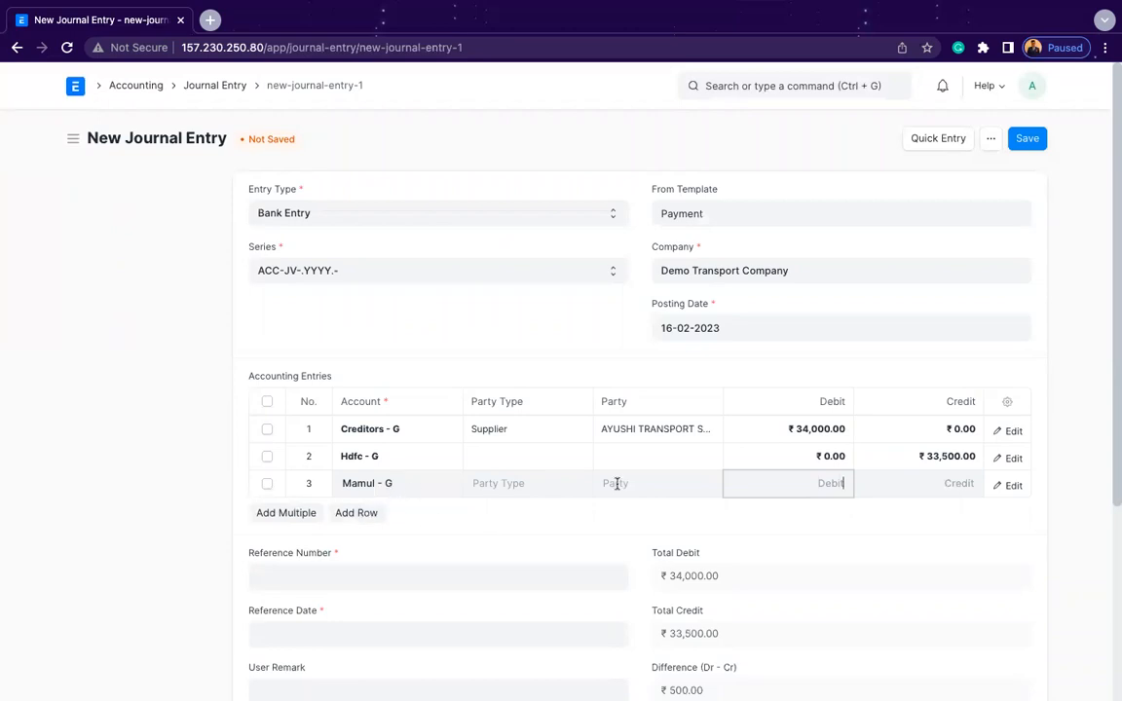
click(948, 481)
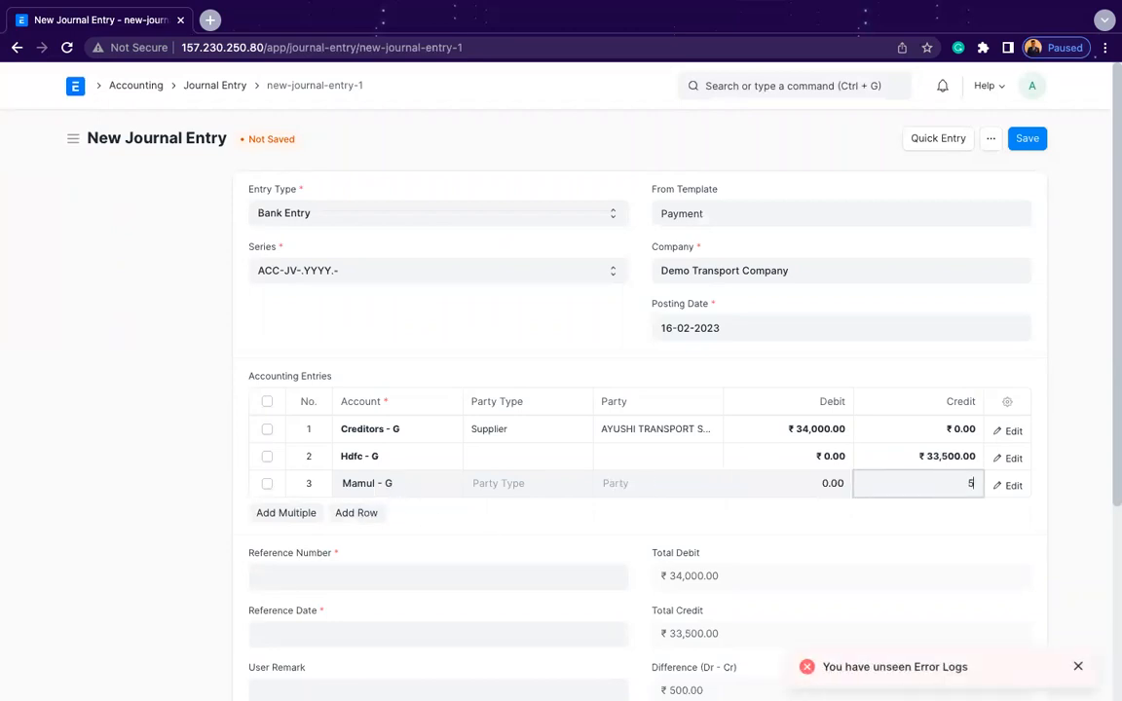
click(915, 526)
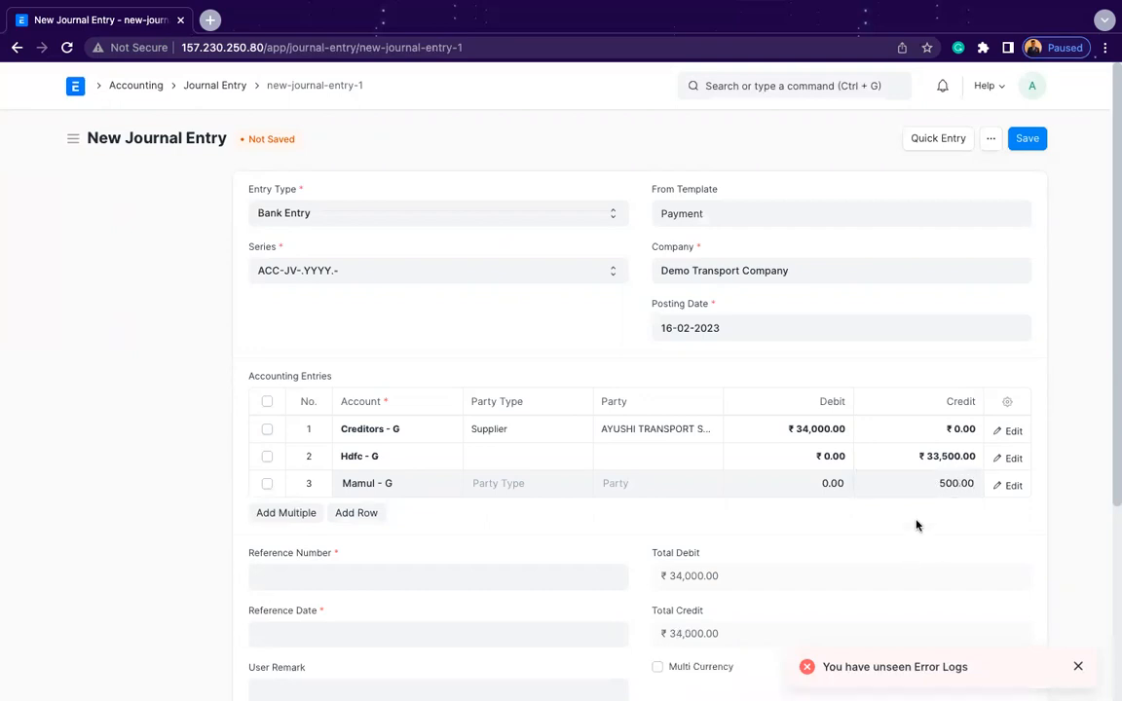
Fill in the journal entry's required reference number as uytwef and the reference date as 16-02-2023
click(1036, 142)
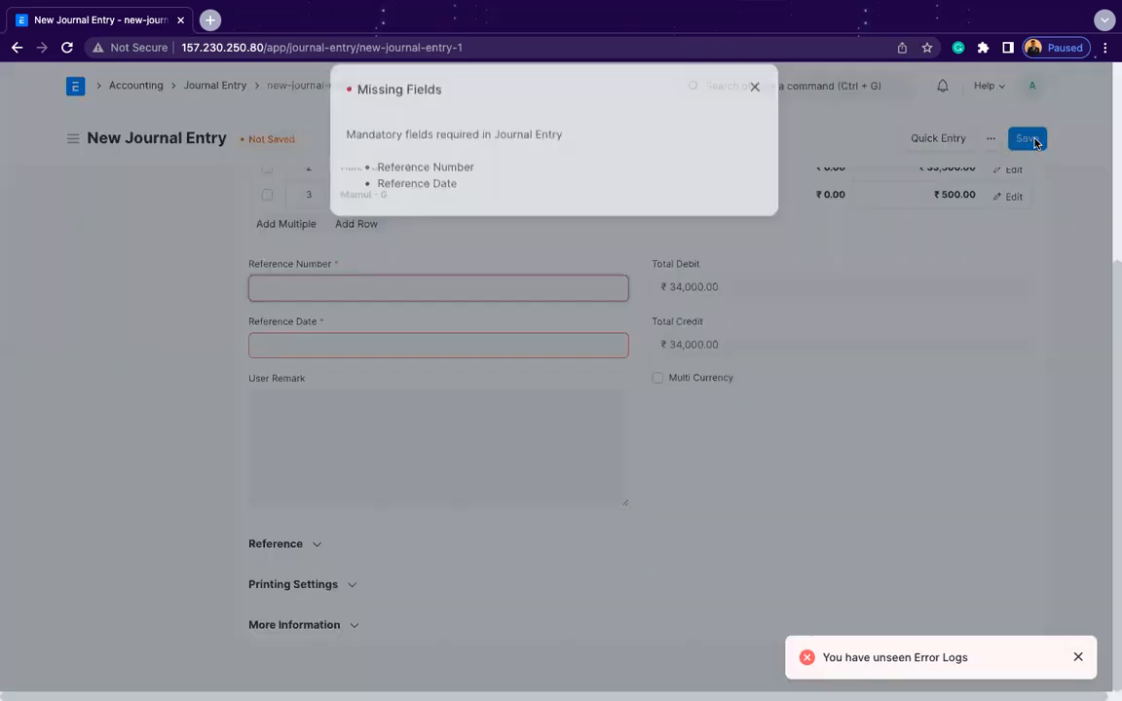
click(573, 268)
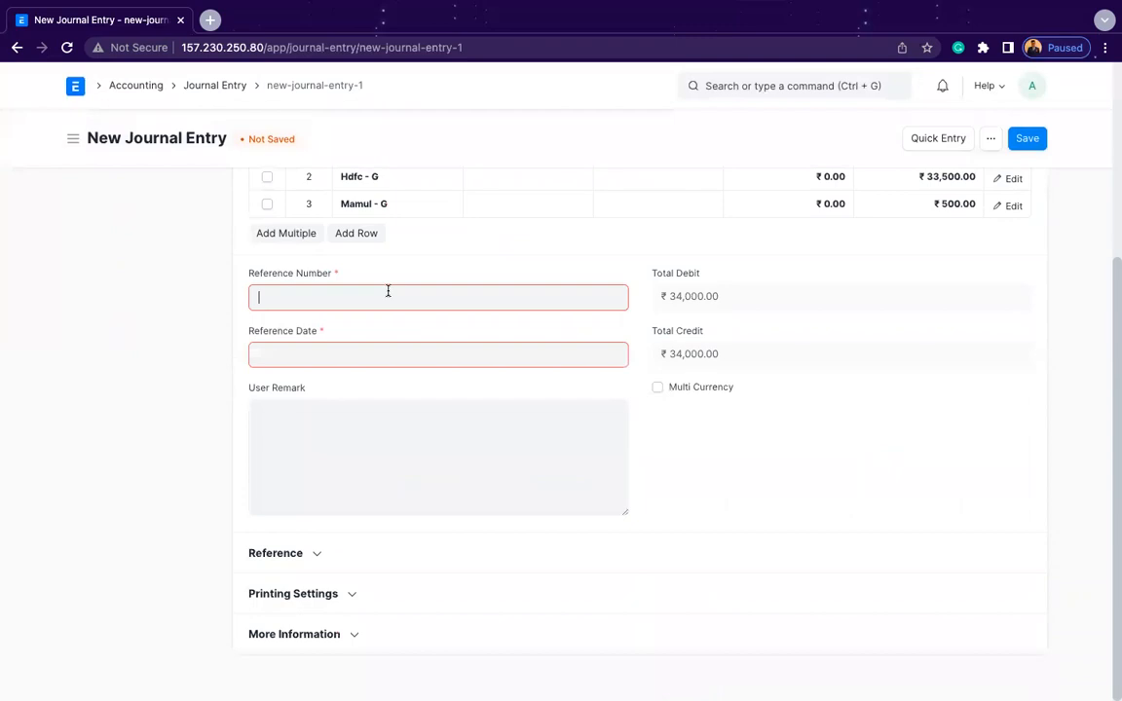
text(uytwef)
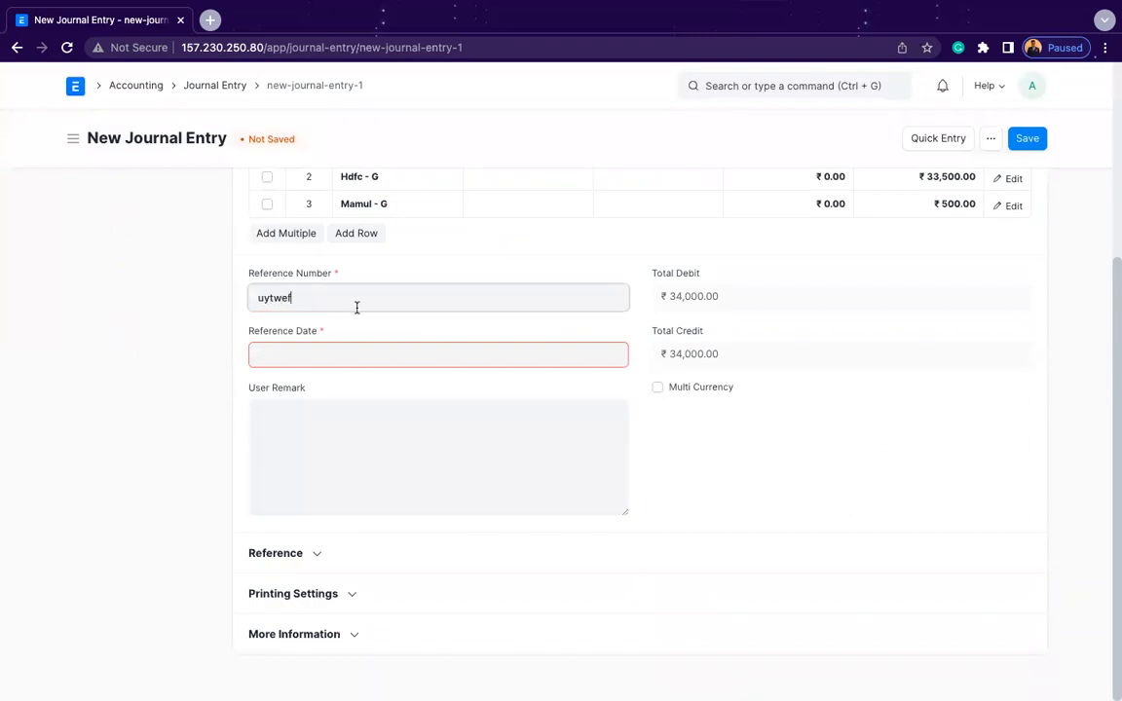
click(332, 348)
click(373, 233)
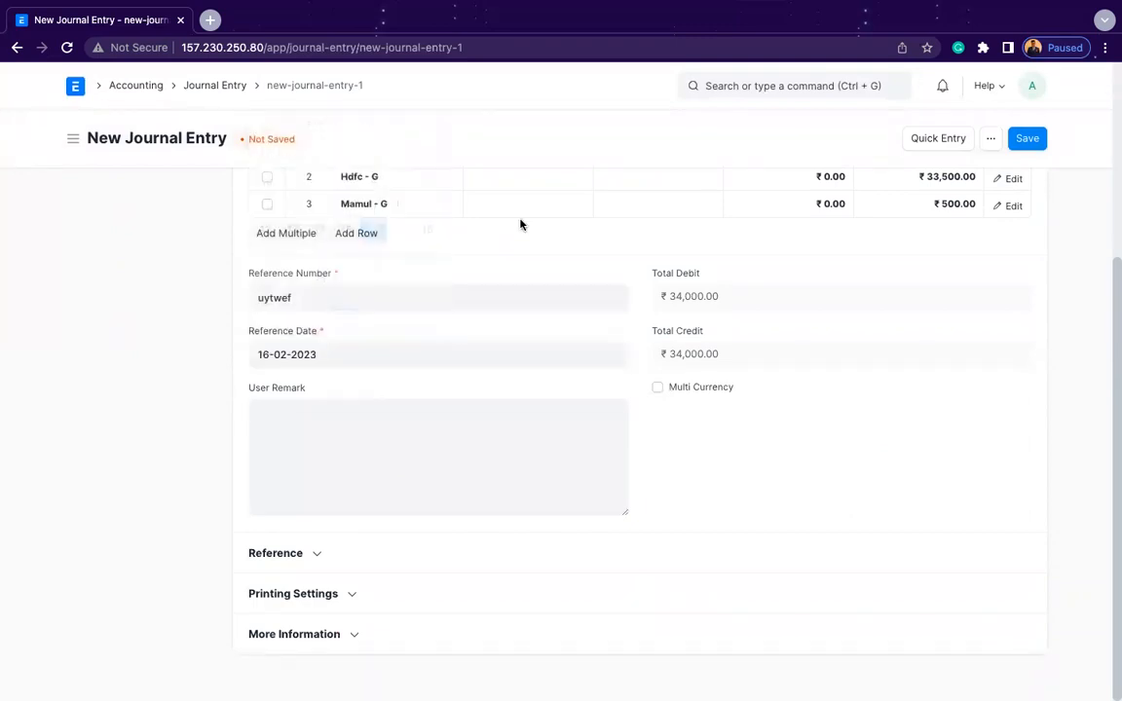
Save the journal entry and submit it permanently
click(1029, 142)
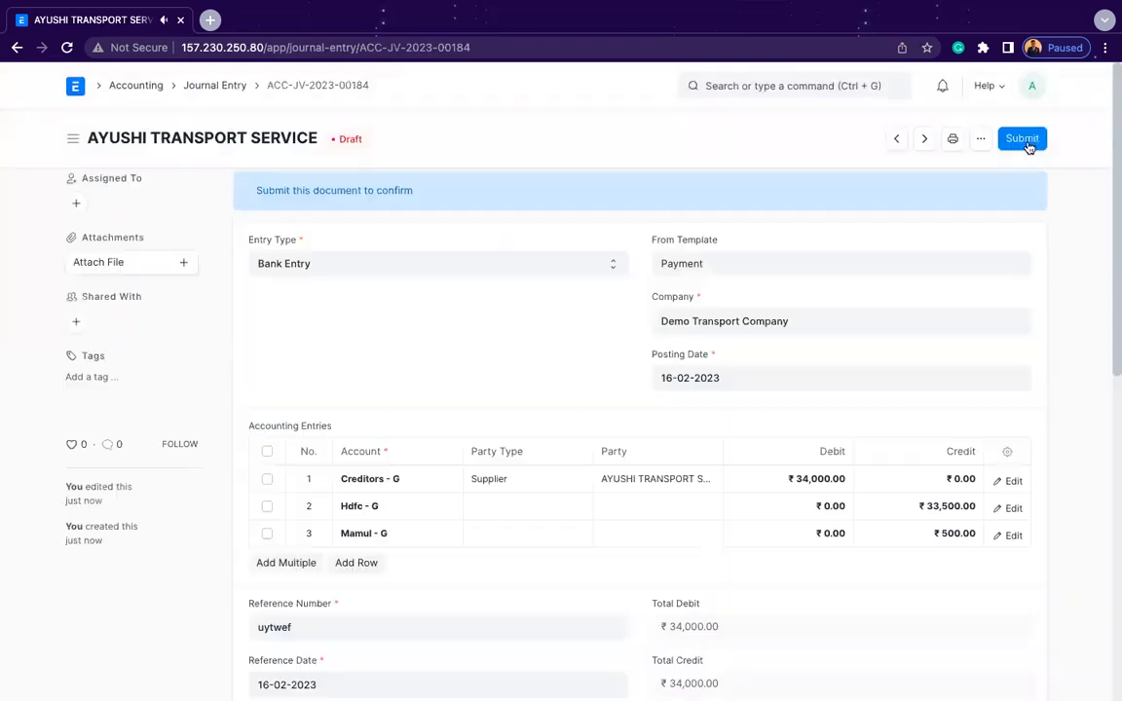
click(1022, 139)
click(747, 203)
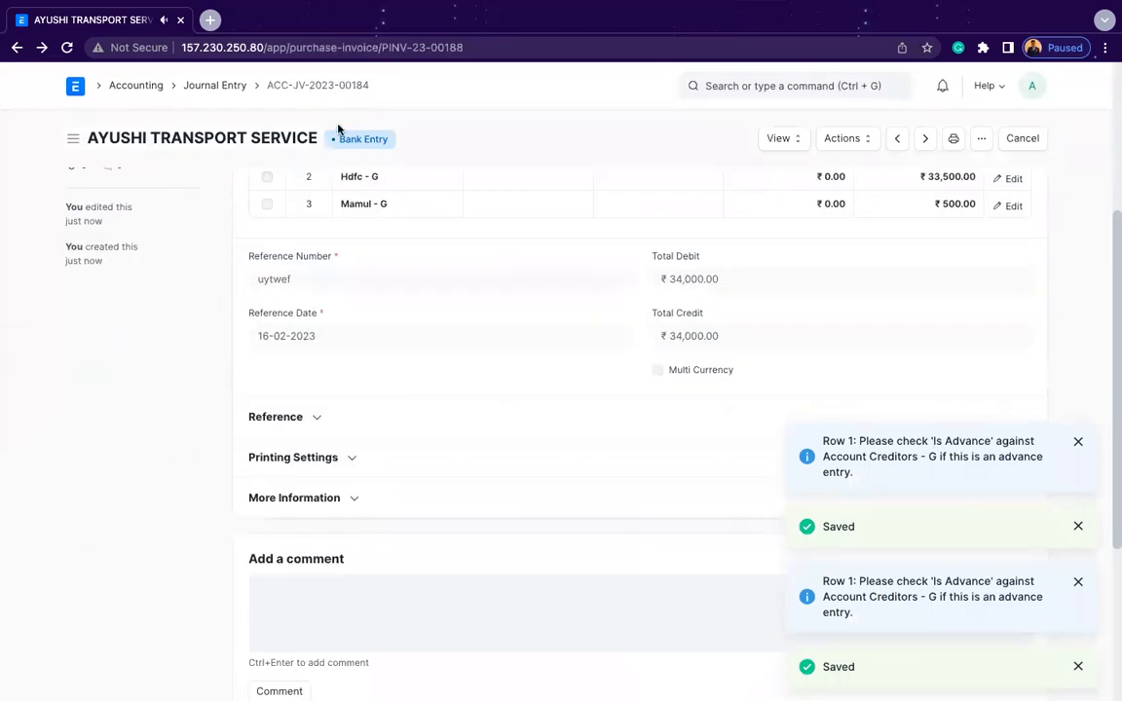
Return to the submitted purchase invoice, check its outstanding amount and reopen it from the purchase invoice list
key(super+r)
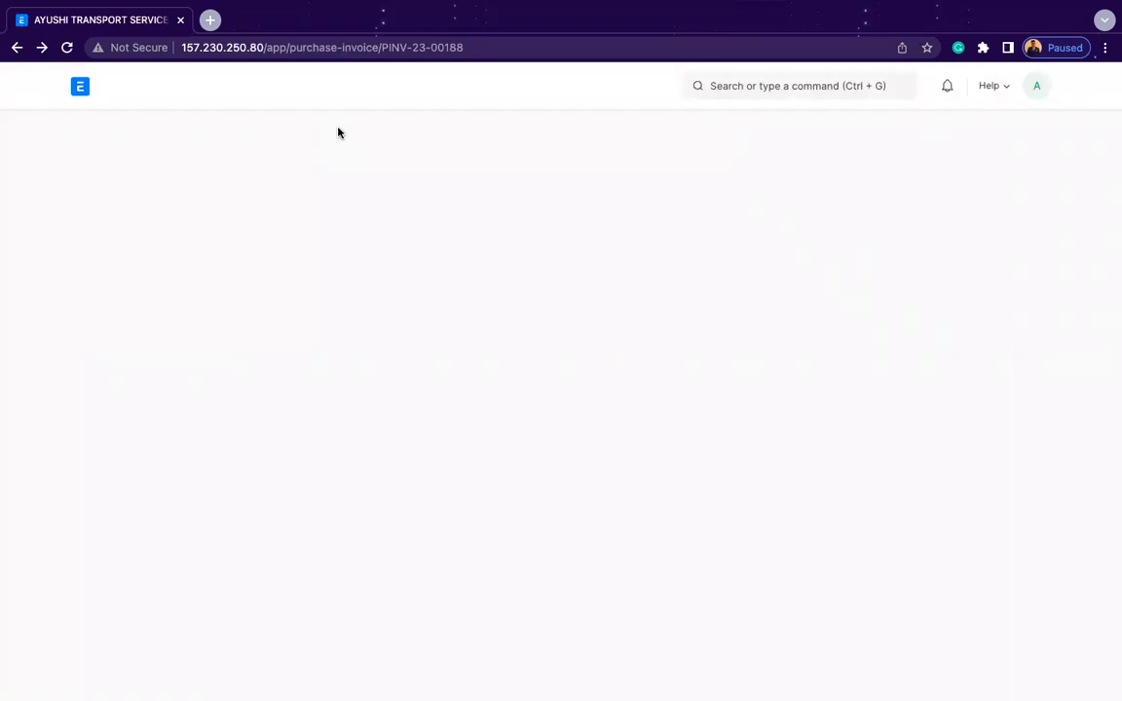
scroll(421, 403, down, 10)
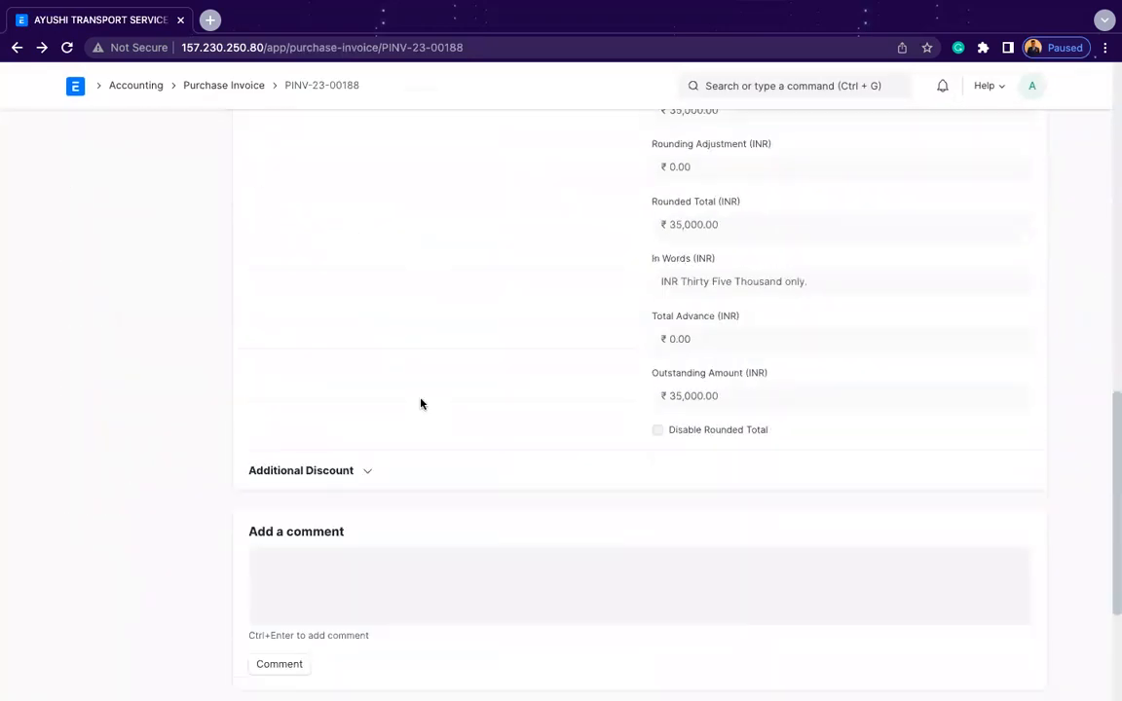
scroll(582, 339, up, 2)
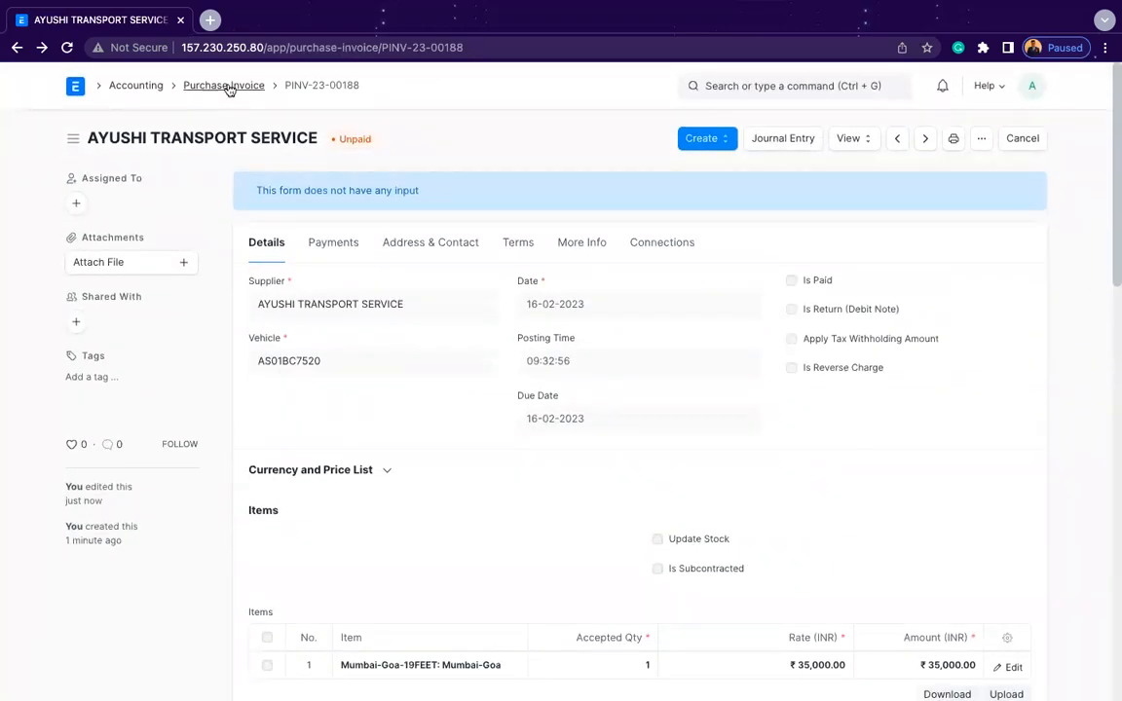
click(313, 87)
click(248, 84)
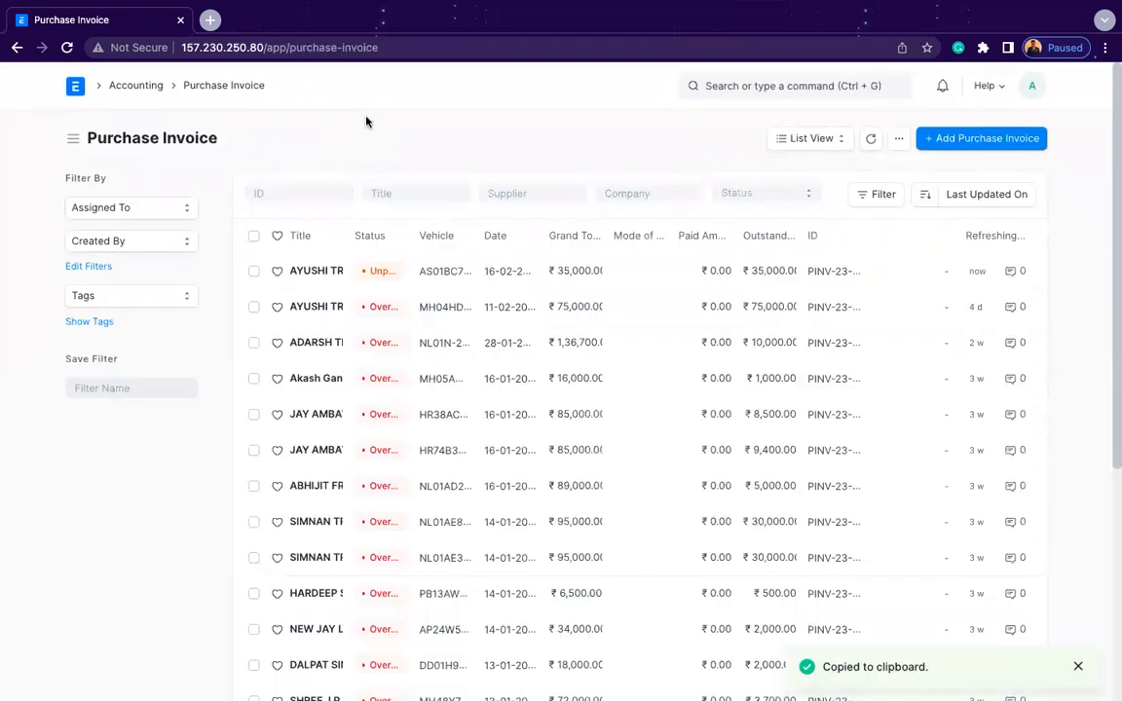
click(320, 270)
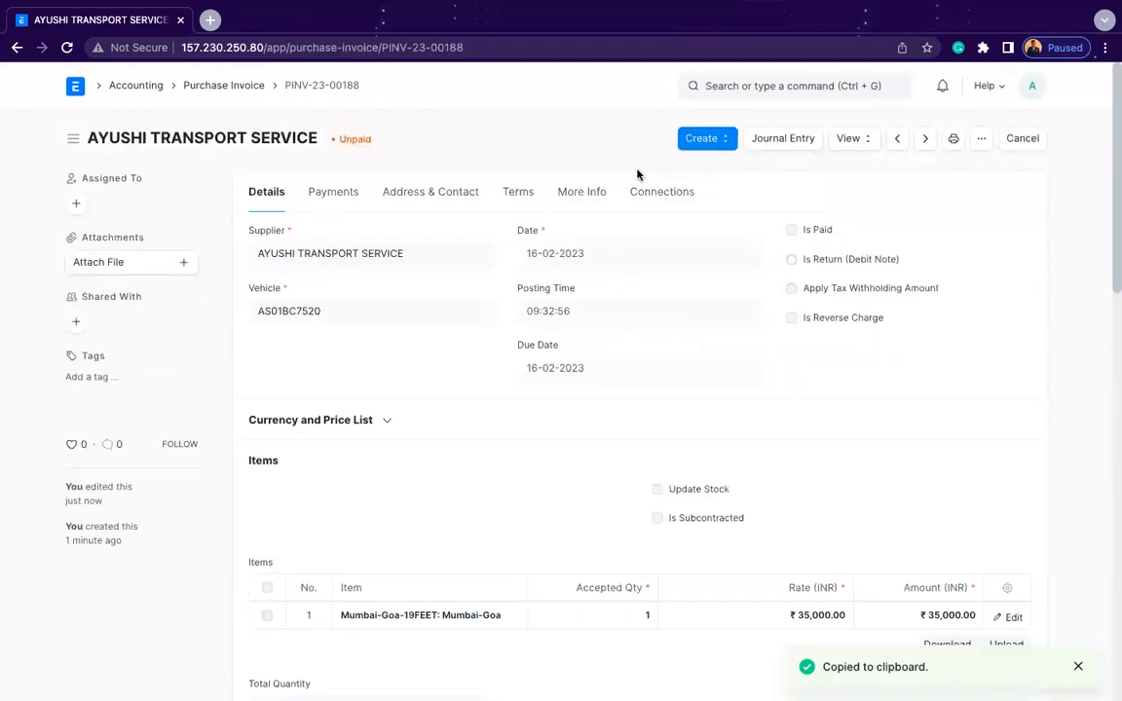
Open the Accounts Payable report for the invoice's supplier and examine the invoiced, paid and outstanding amounts per voucher
click(351, 256)
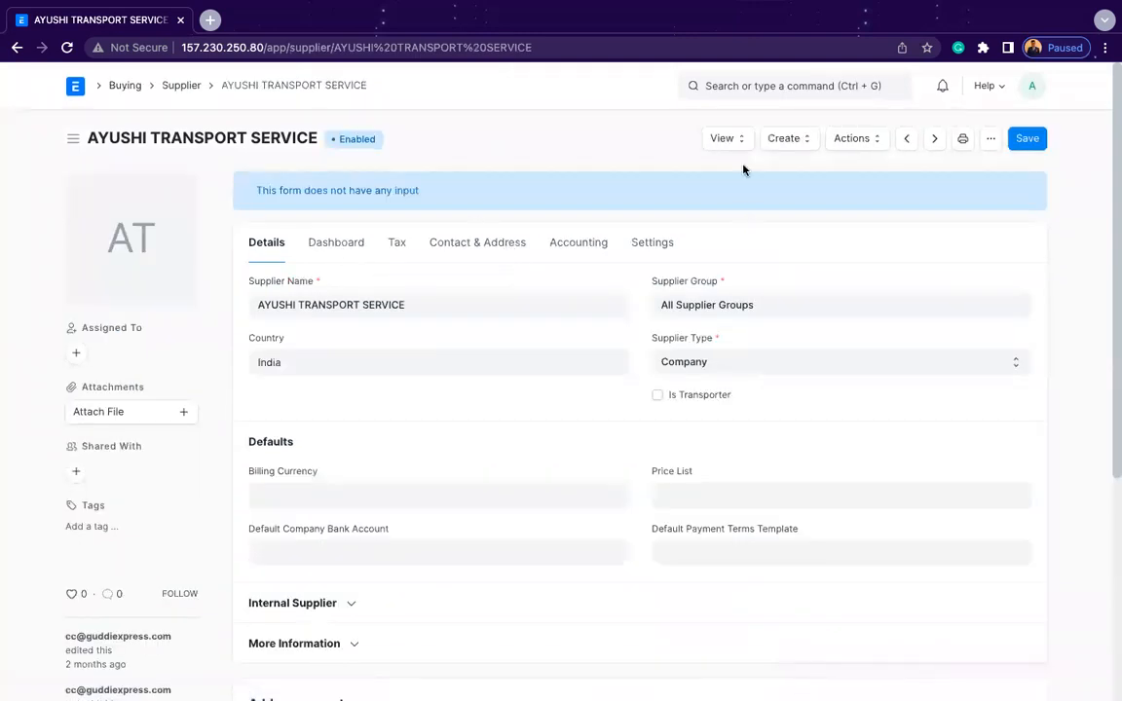
click(724, 144)
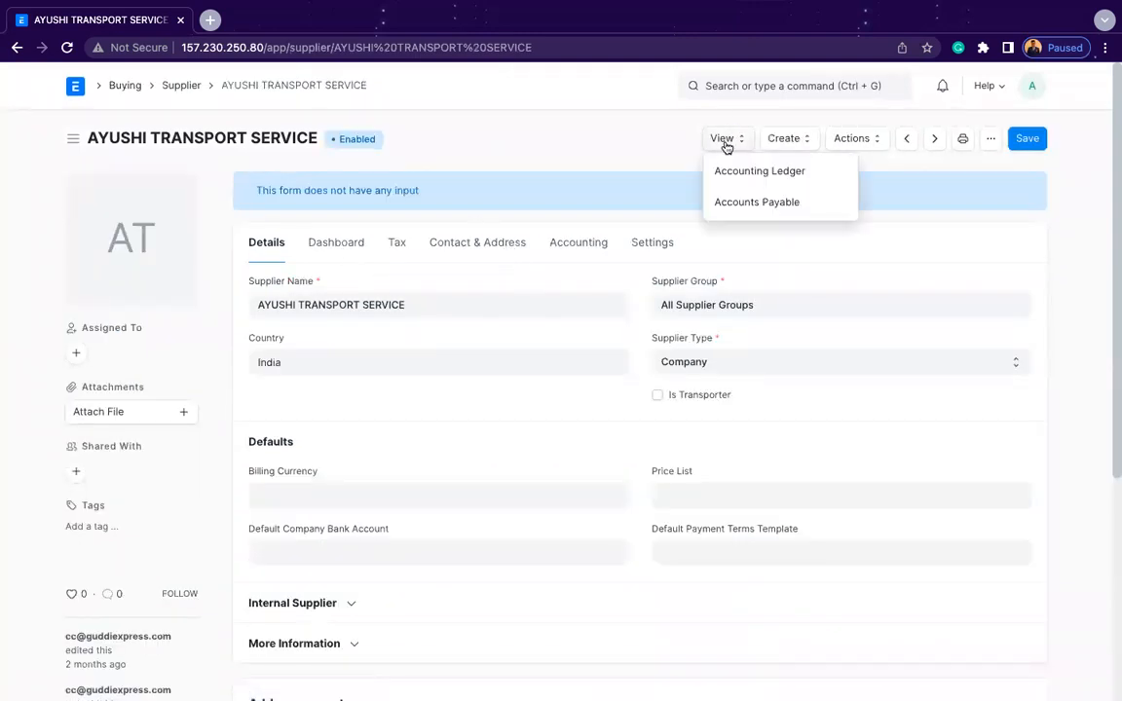
click(756, 207)
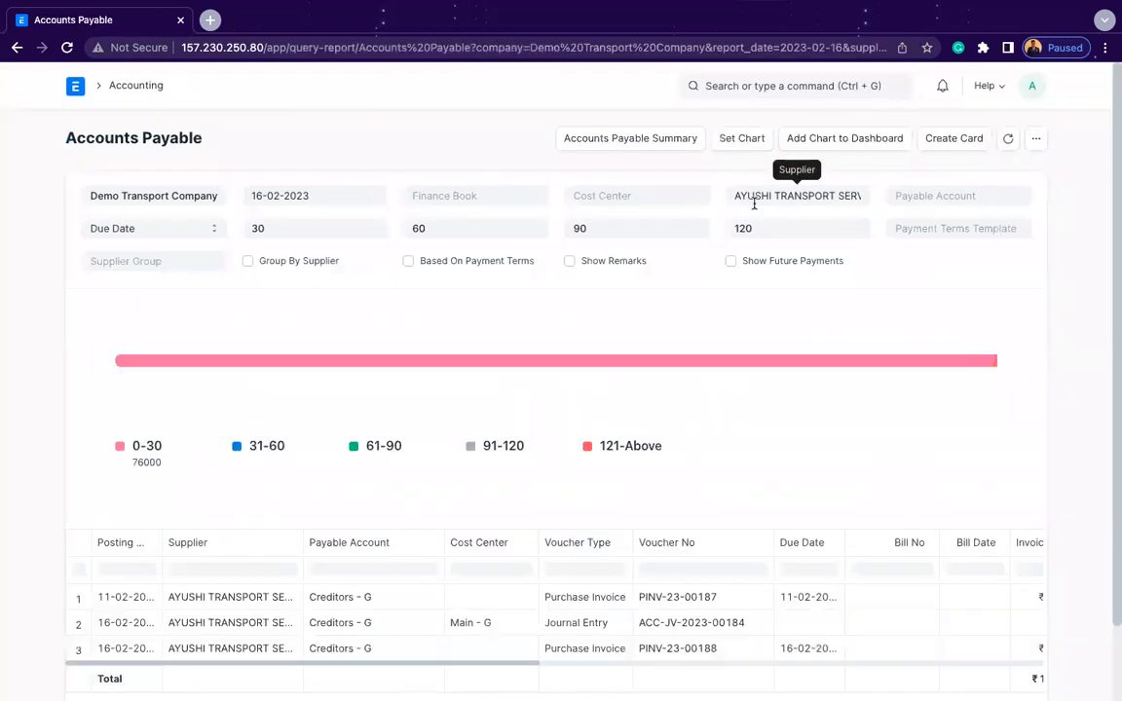
scroll(746, 406, down, 2)
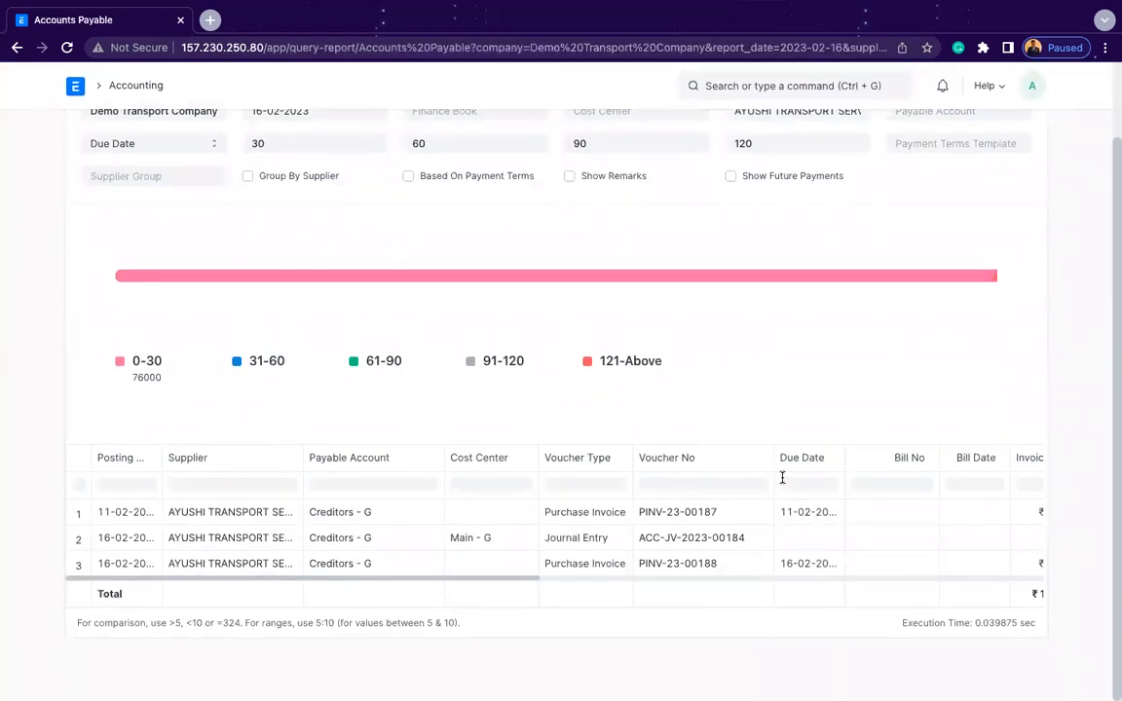
scroll(782, 525, right, 6)
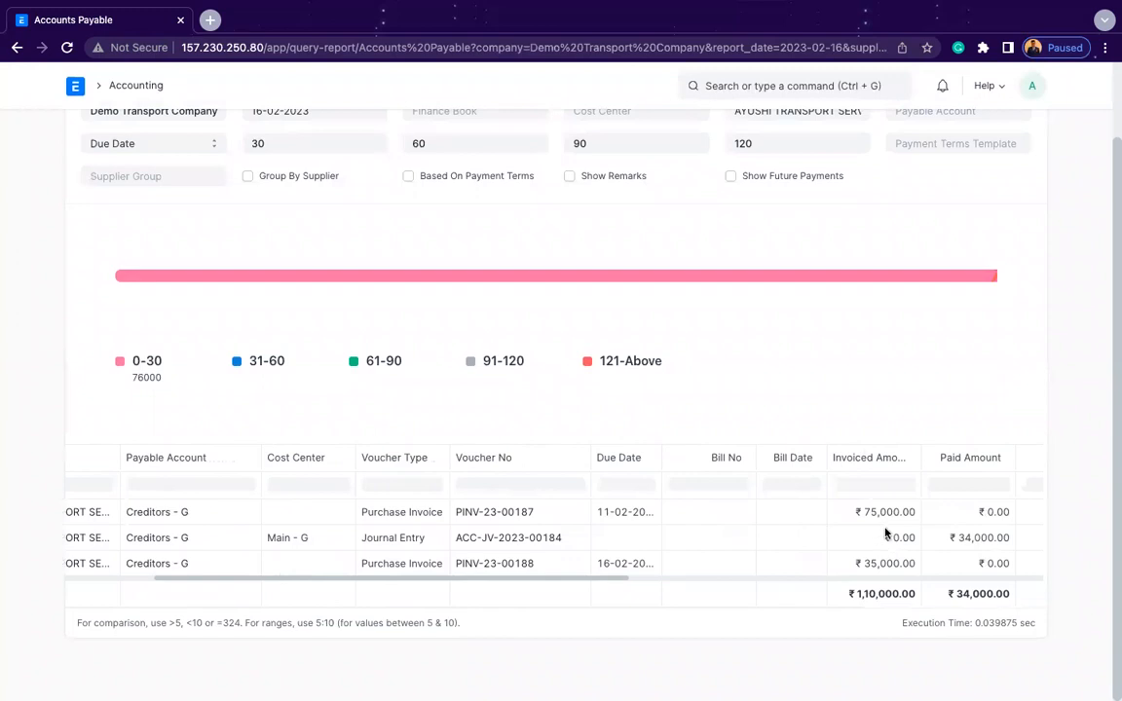
scroll(861, 548, right, 8)
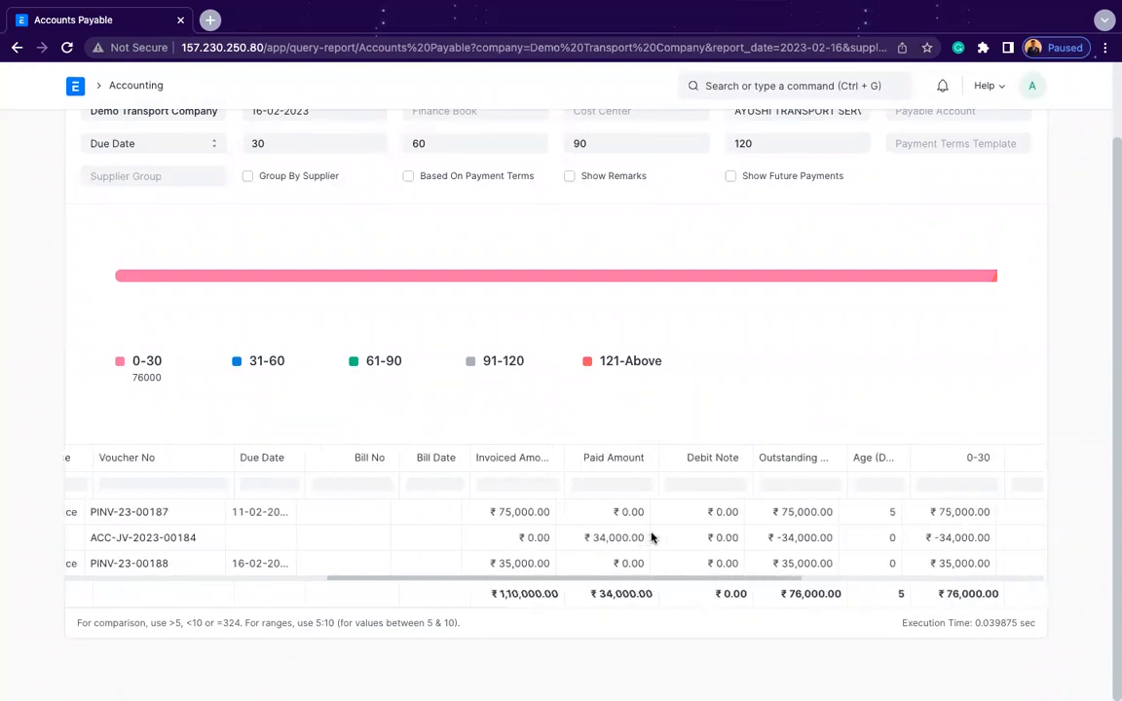
scroll(651, 538, right, 5)
scroll(671, 268, up, 2)
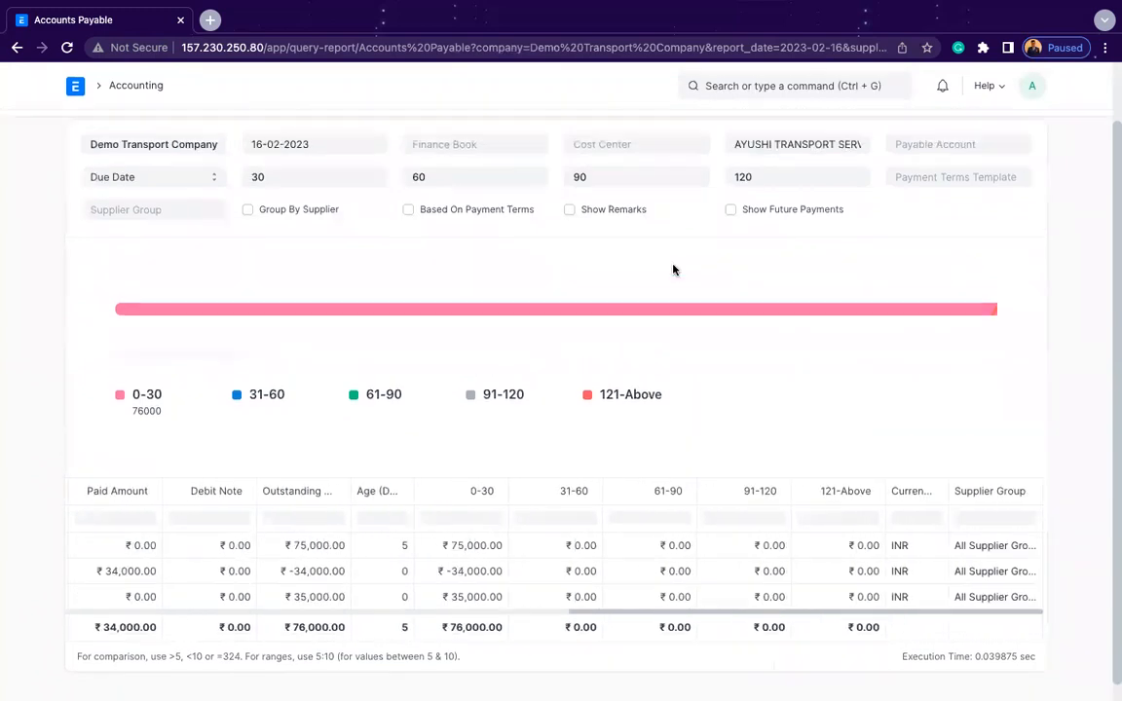
Leave the payables report, open Customer 2's sales order from the sales order list and look at the documents it can create
key(alt+Left)
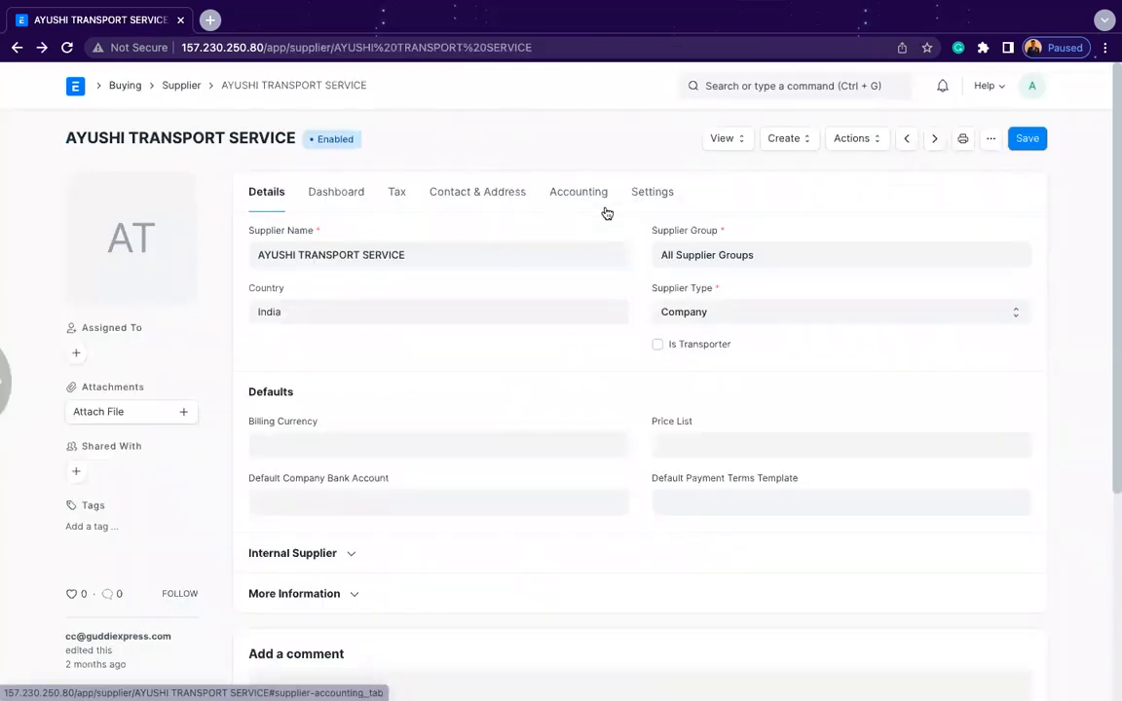
key(alt+Left)
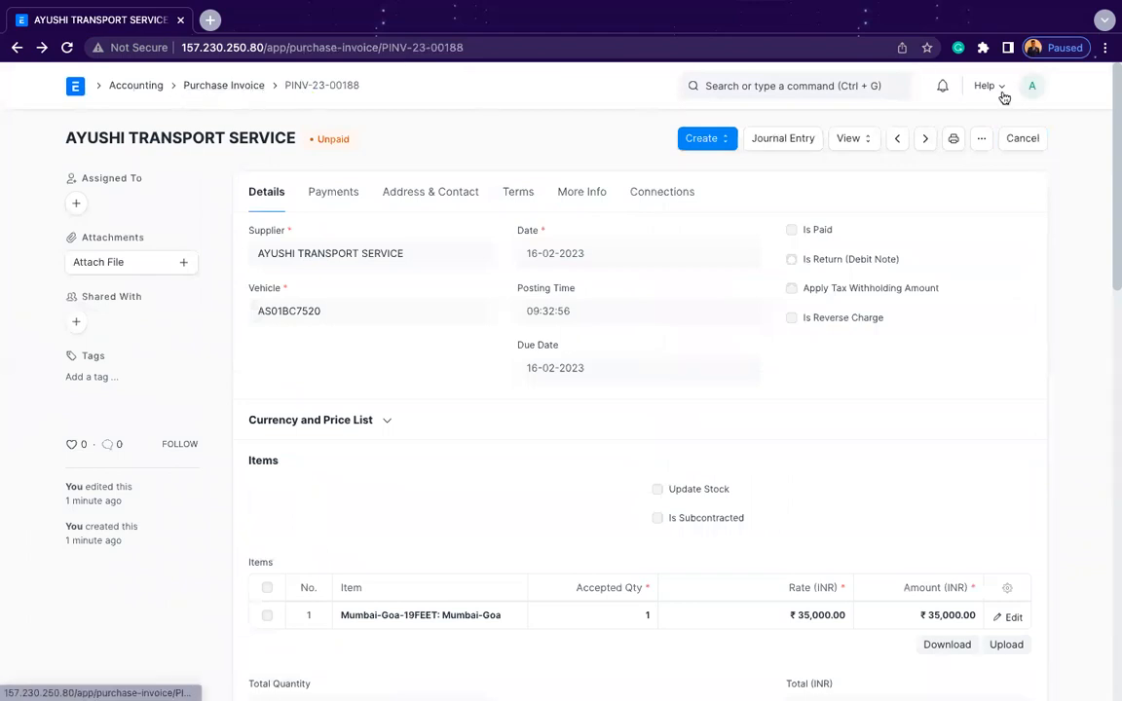
click(243, 87)
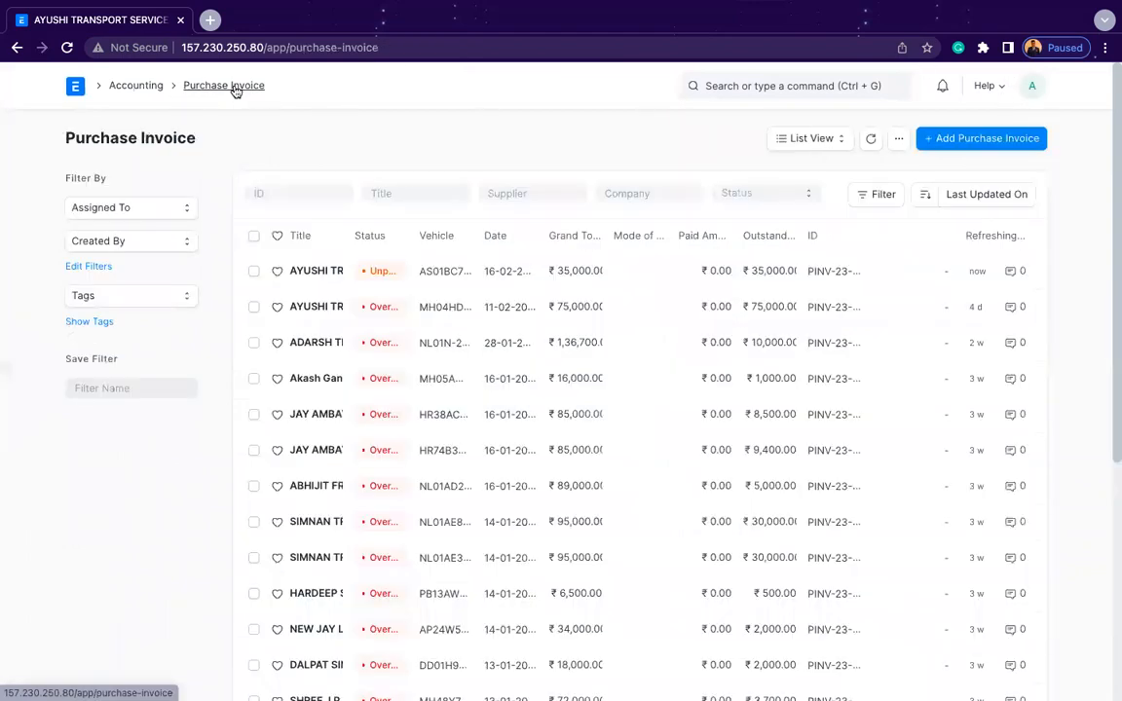
click(787, 78)
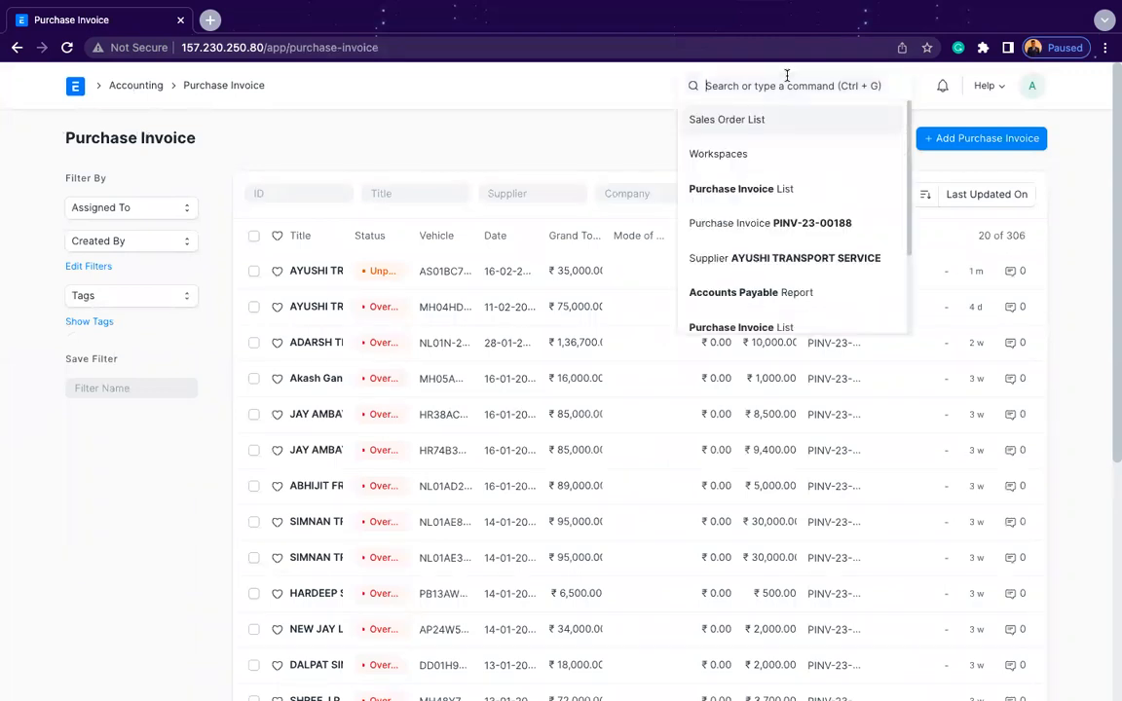
text(sales order)
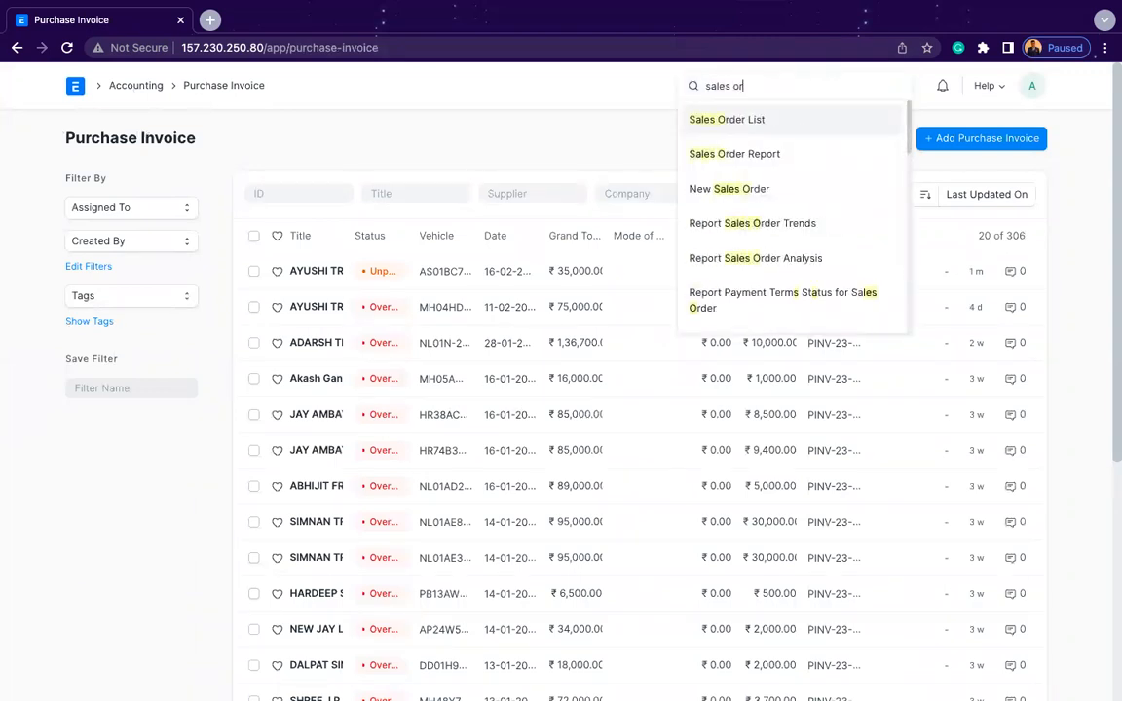
click(755, 118)
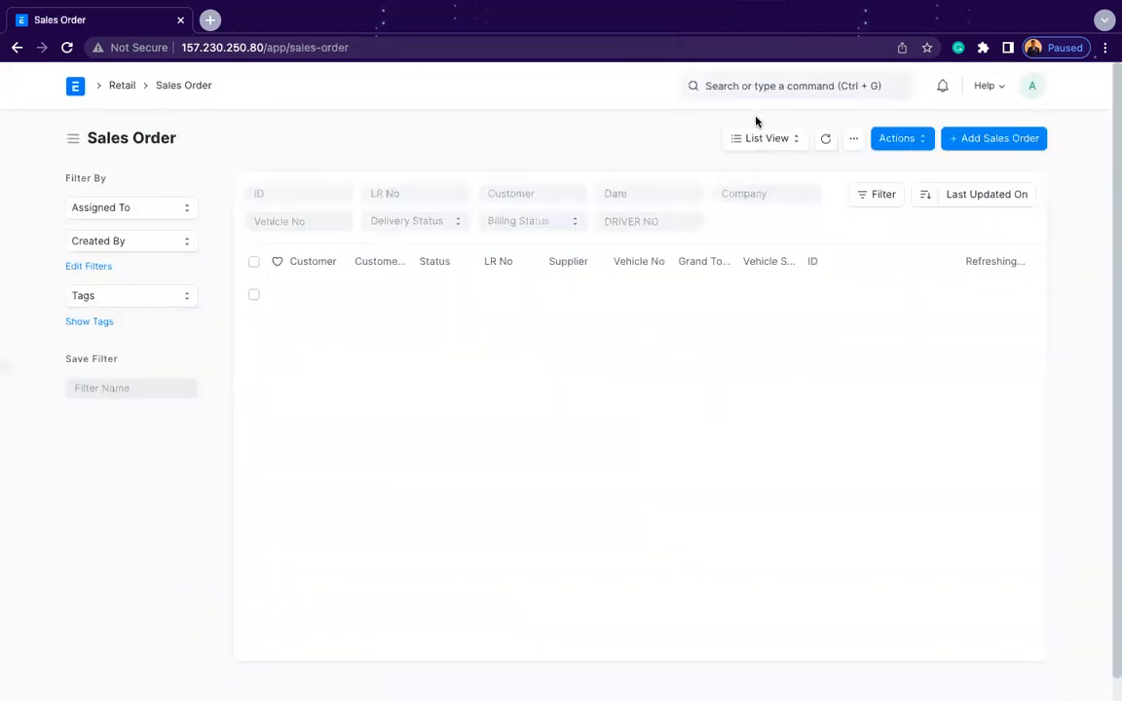
click(305, 298)
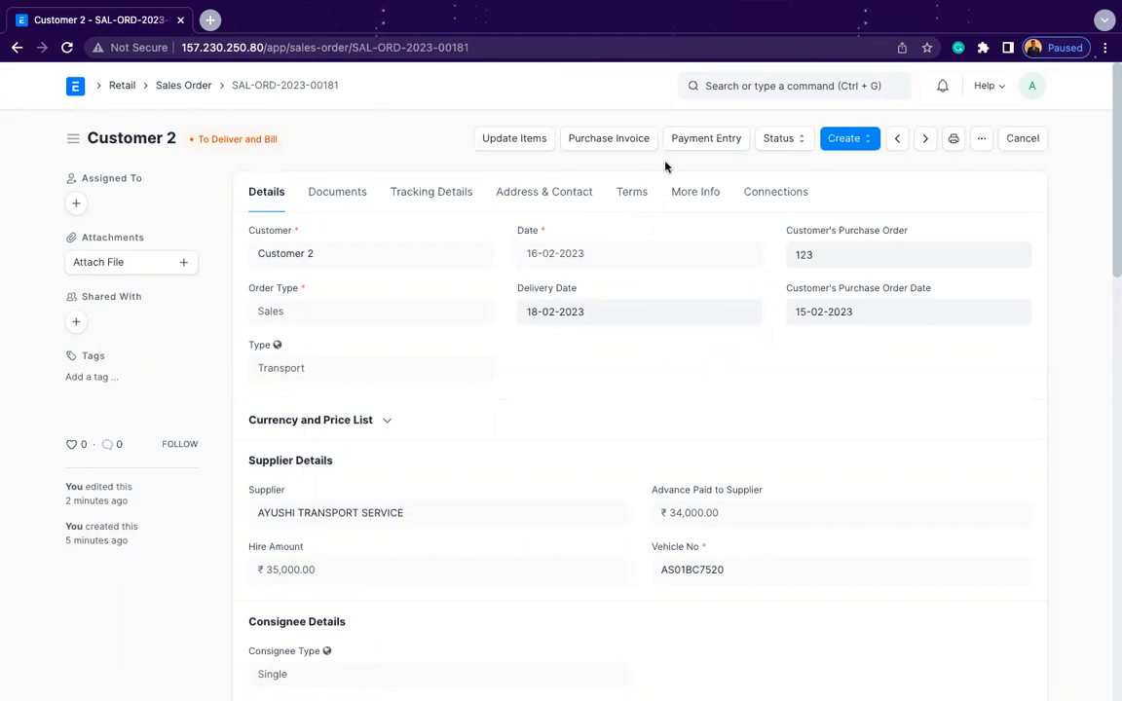
click(861, 148)
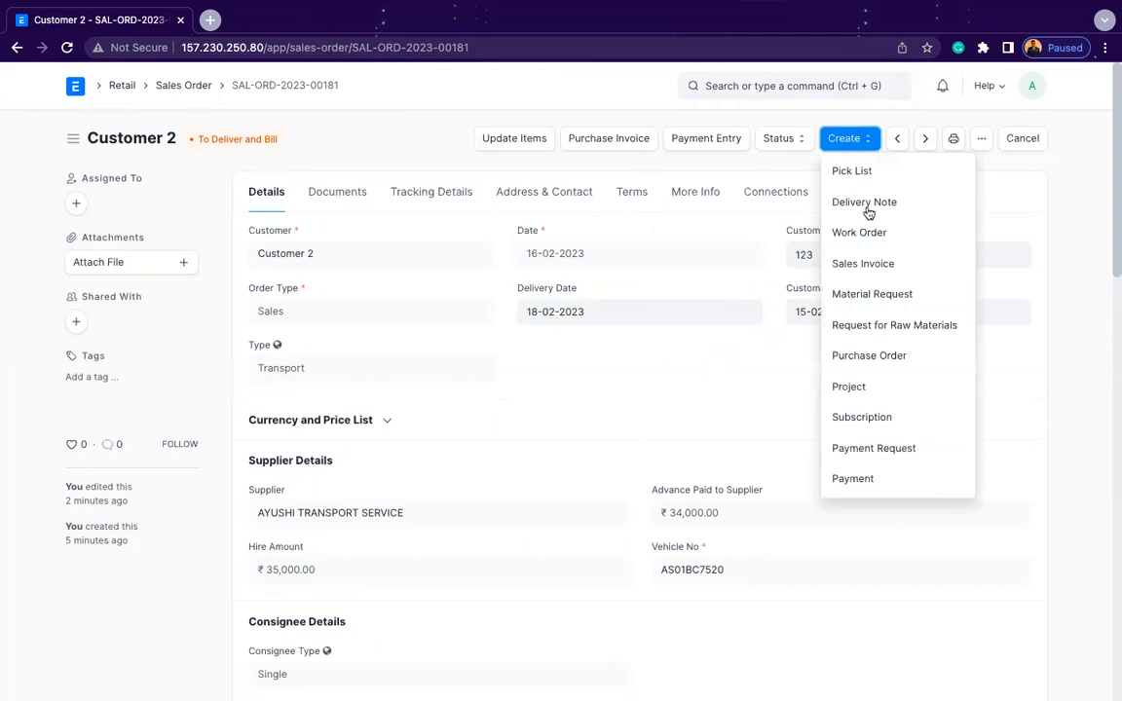
click(625, 165)
Start a new sales invoice from the sales invoice list and enter 1231 as its invoice number
click(752, 93)
text(s)
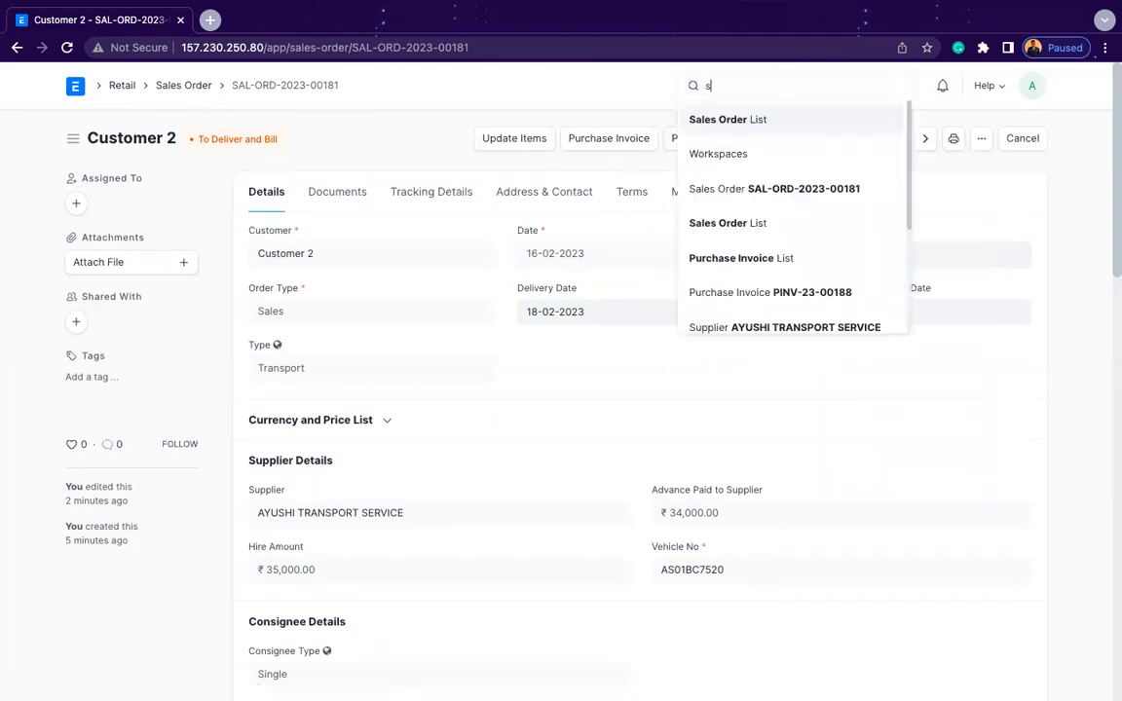
text(ales in)
click(746, 130)
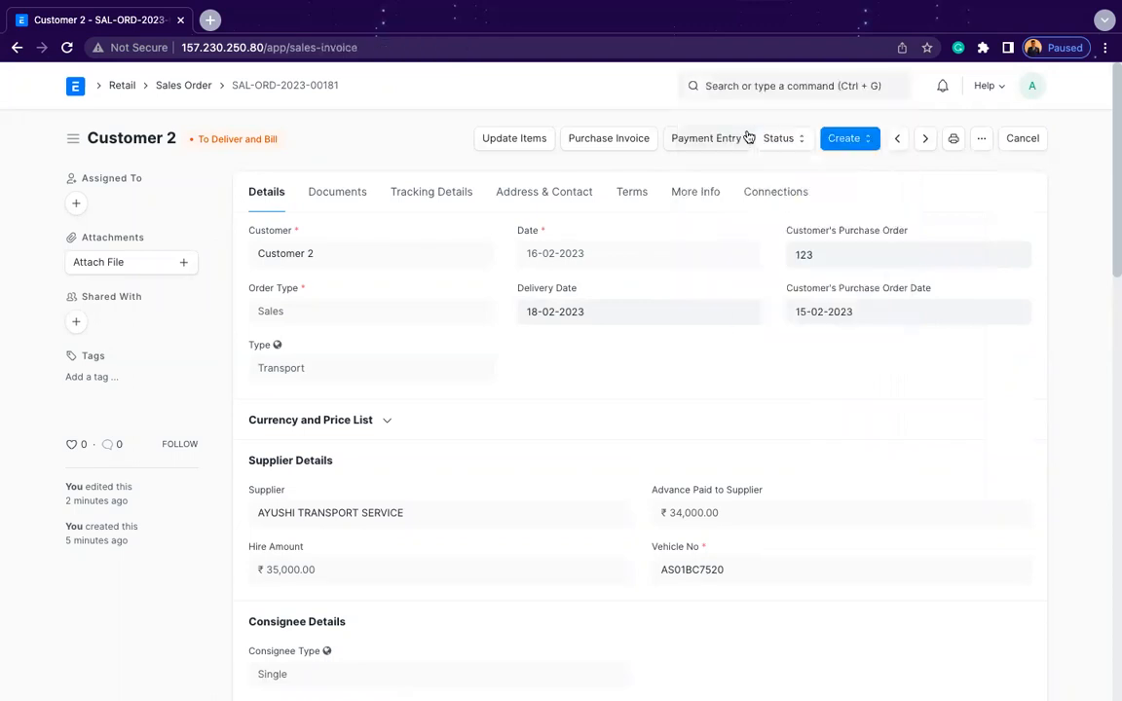
click(982, 136)
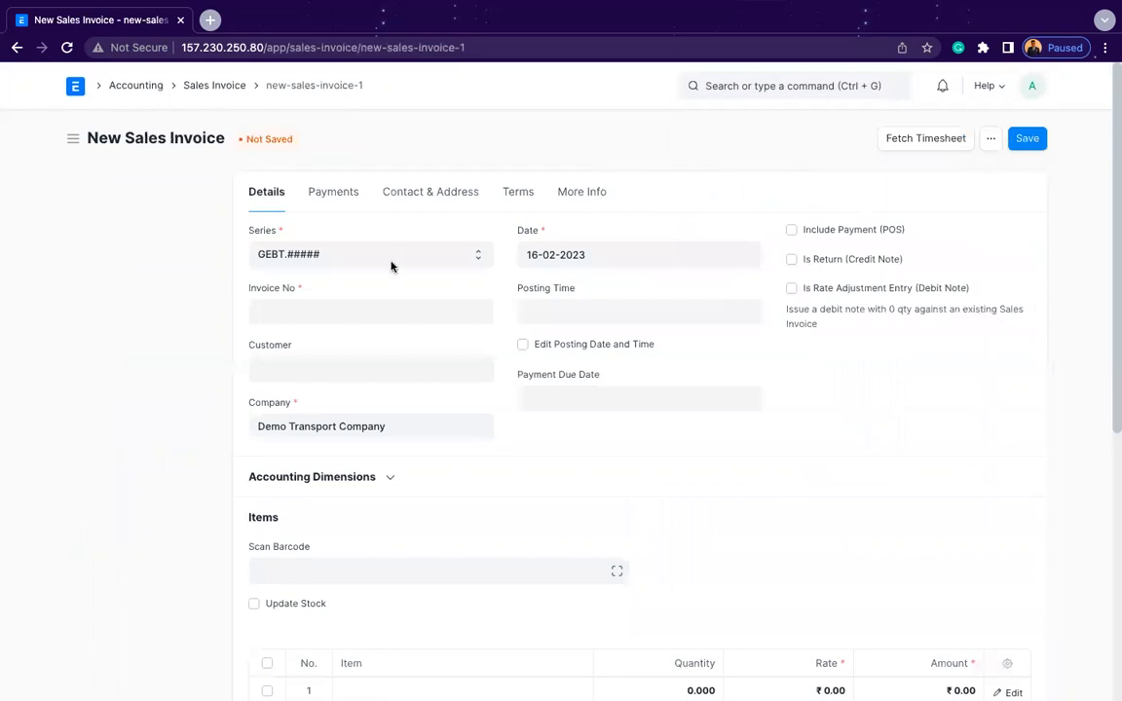
click(329, 311)
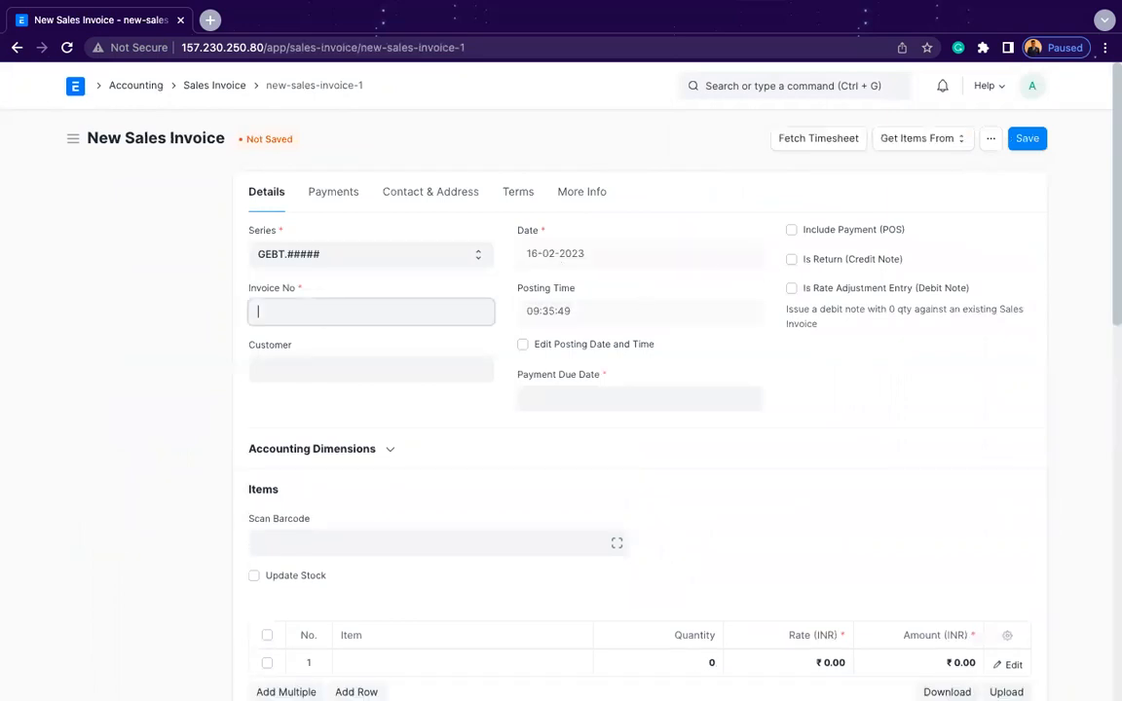
Start fetching the invoice's items from sales orders and look through the available orders
click(912, 146)
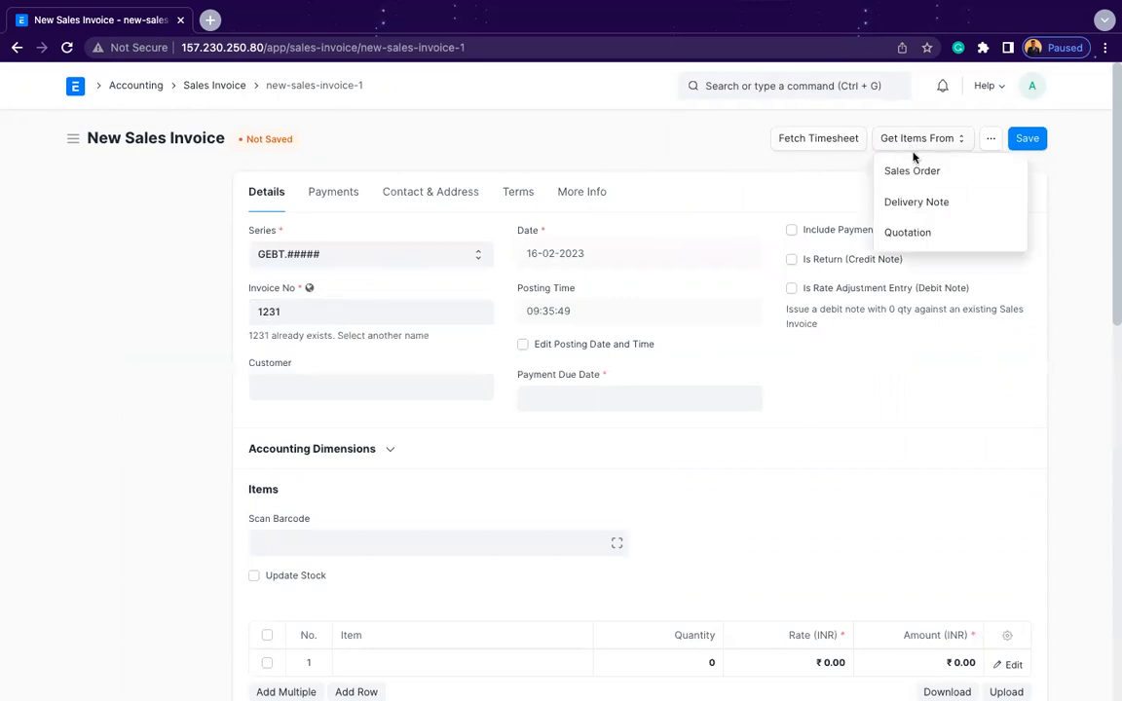
click(913, 173)
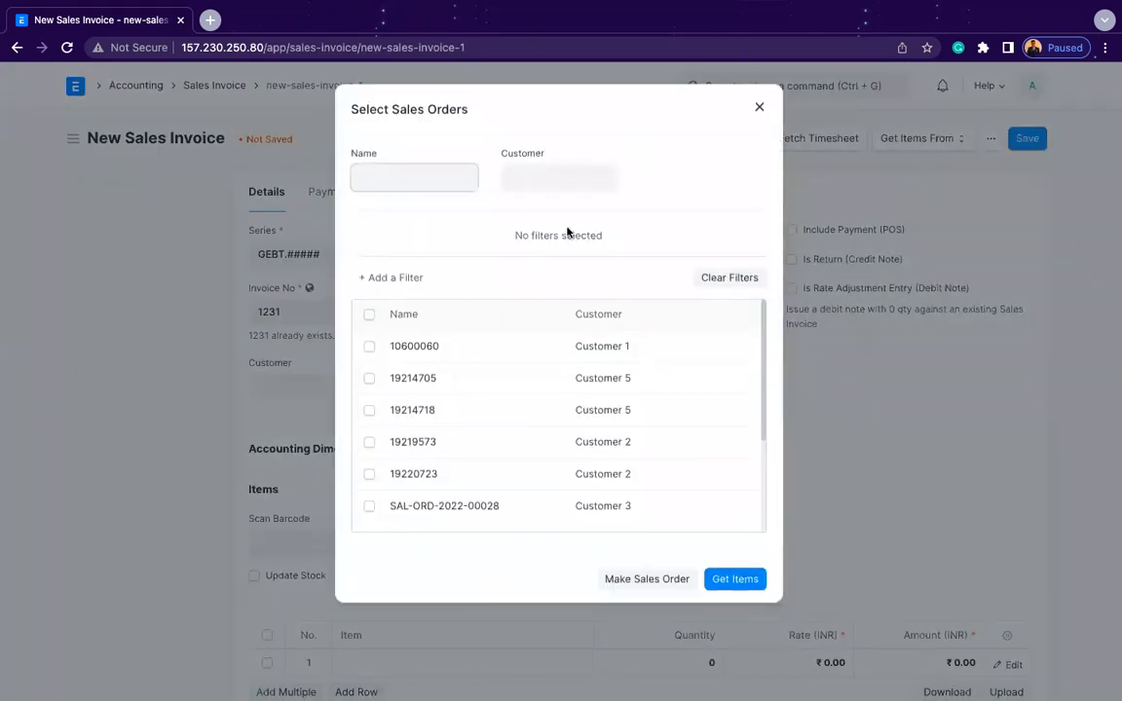
scroll(574, 341, down, 3)
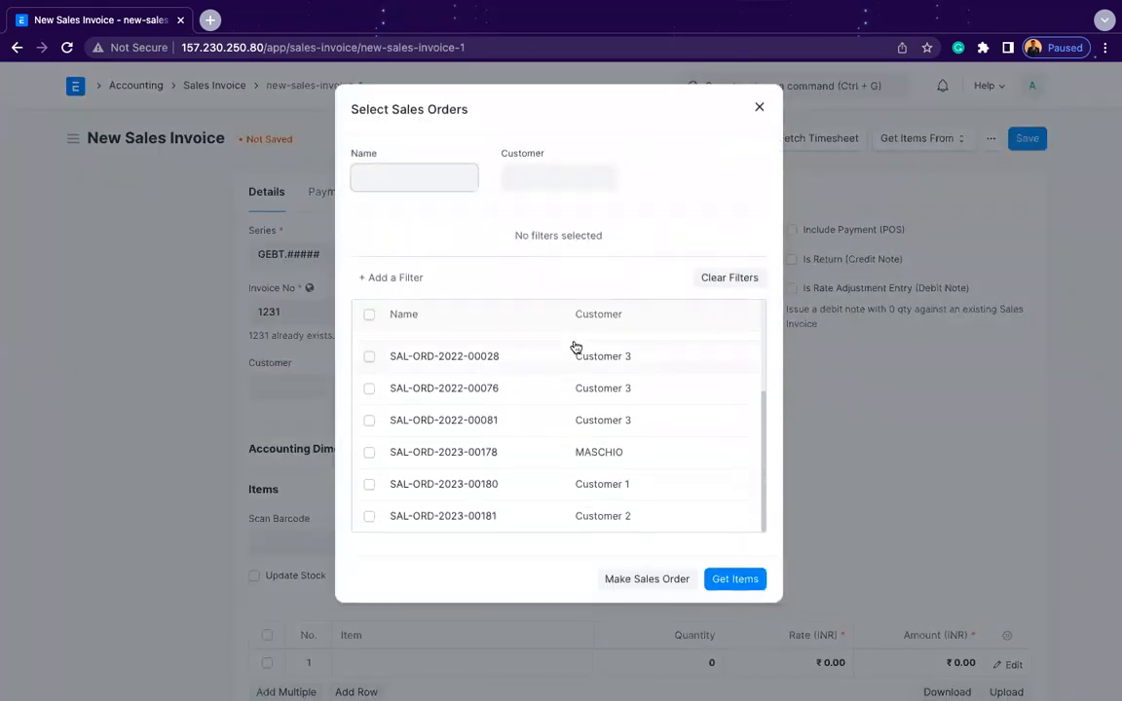
scroll(582, 404, up, 3)
scroll(583, 404, down, 3)
scroll(582, 404, up, 3)
Filter the sales orders by Customer 3, select all the matching orders and bring their items into the invoice
click(543, 176)
text(c)
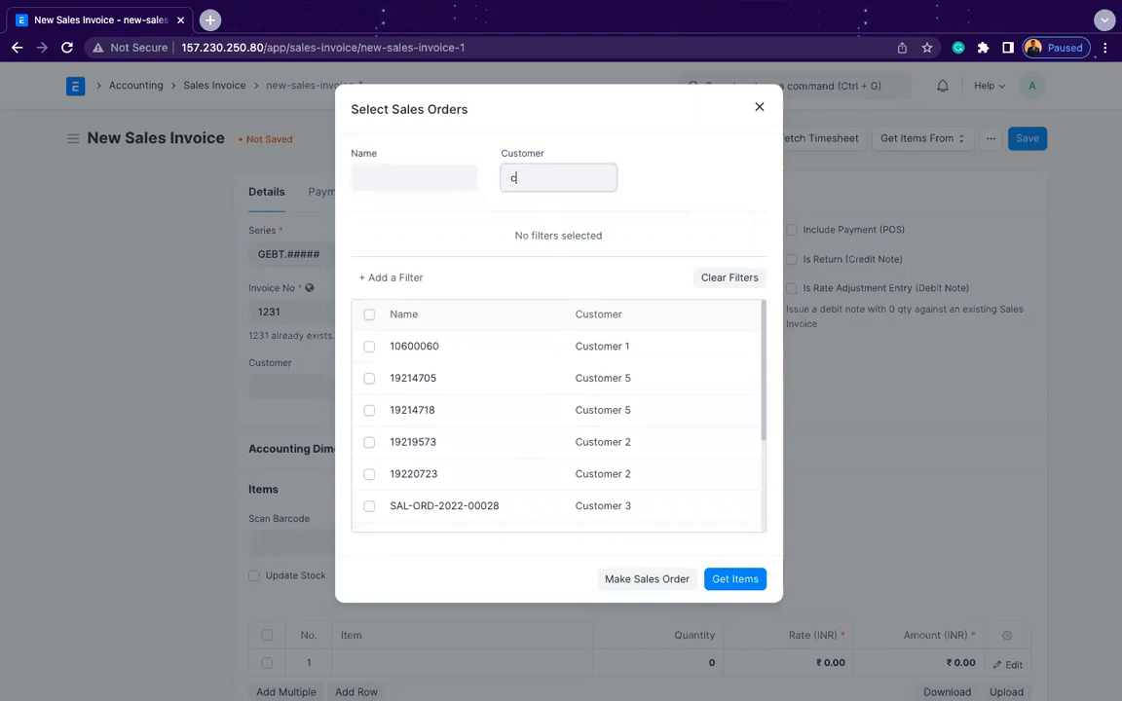
text(usto)
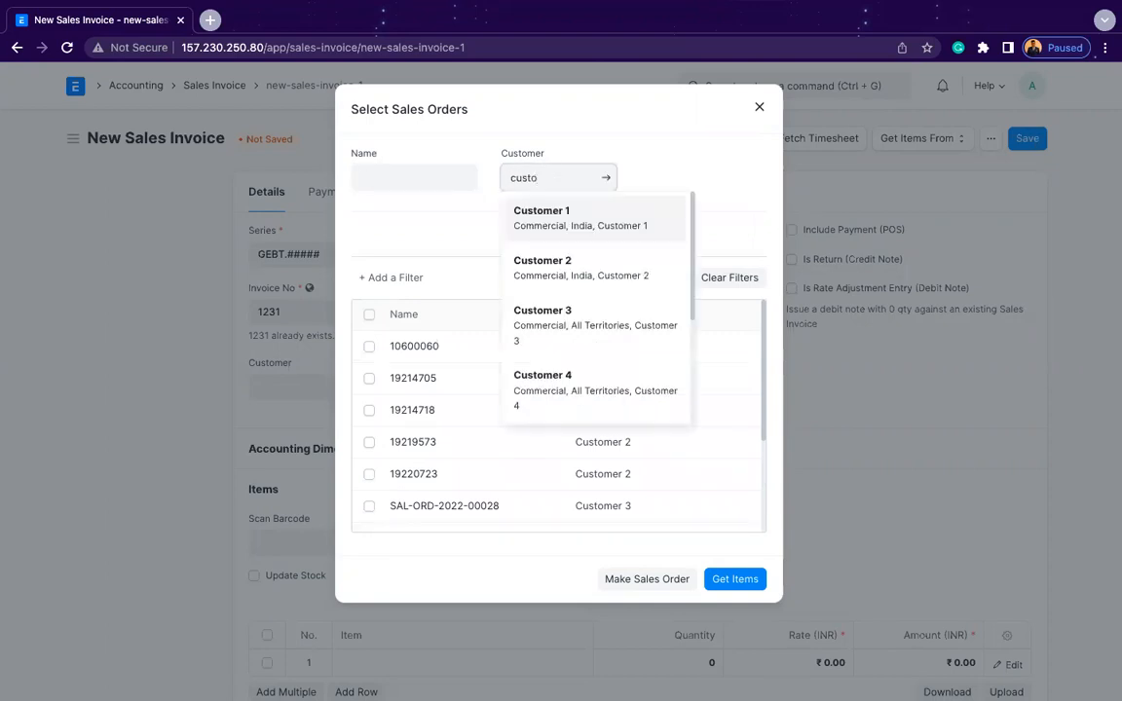
click(578, 309)
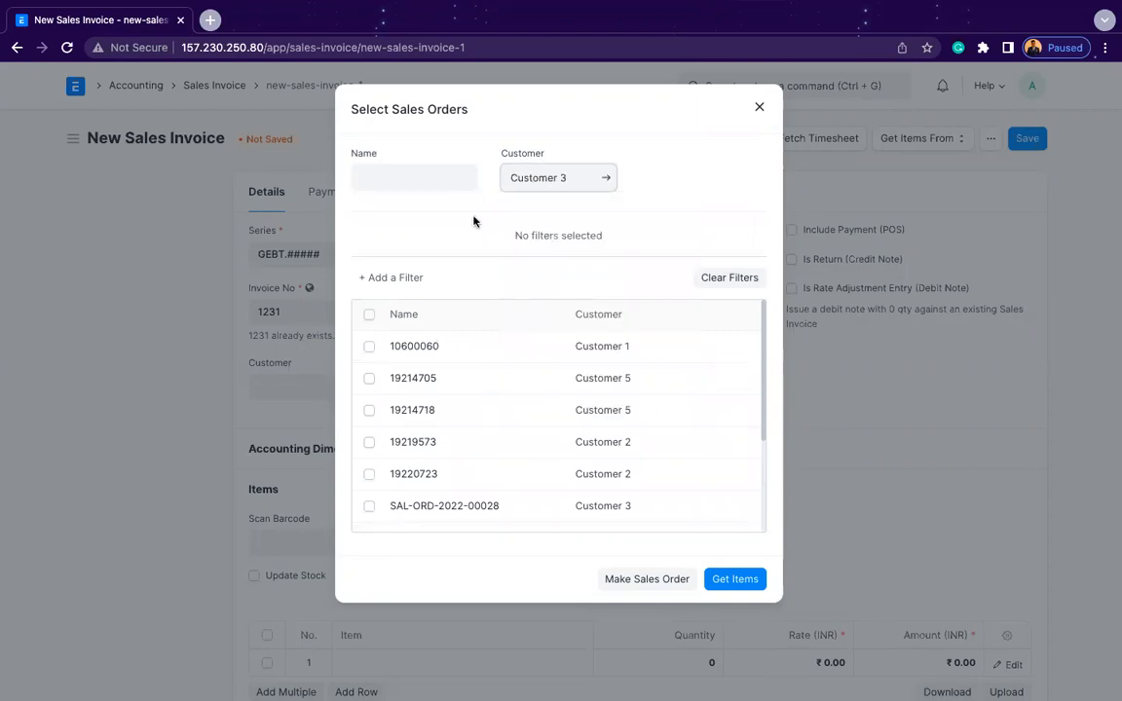
click(368, 314)
click(738, 579)
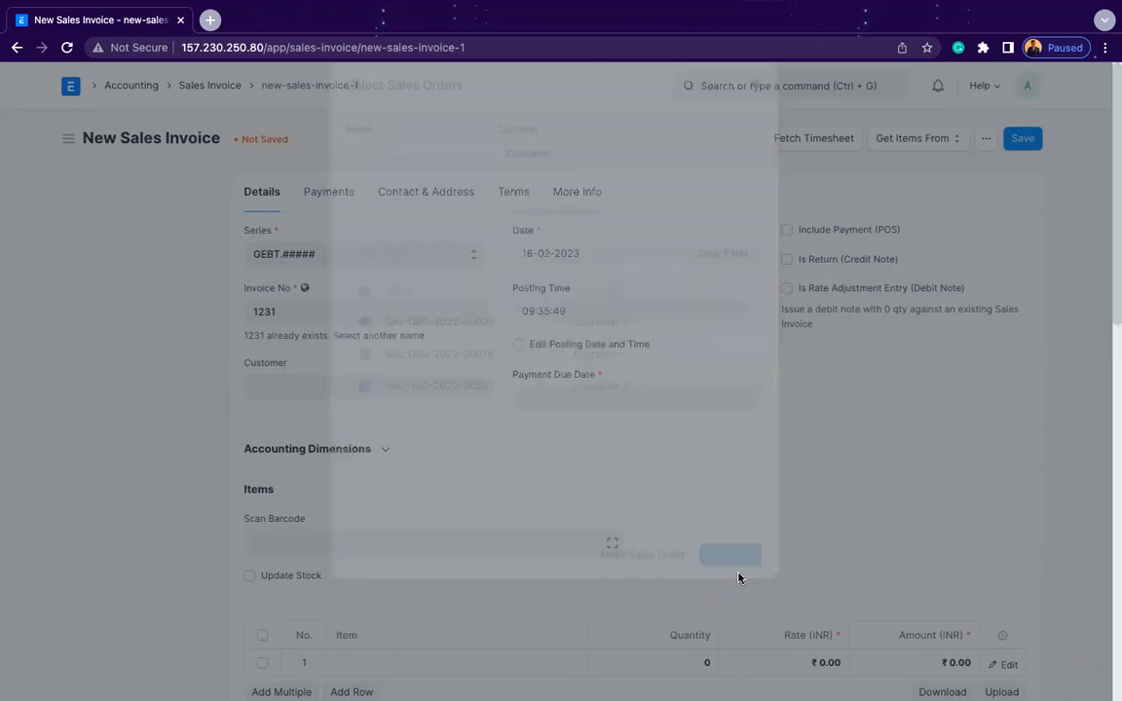
Change the sales invoice's invoice number to 1231123
scroll(555, 392, down, 1)
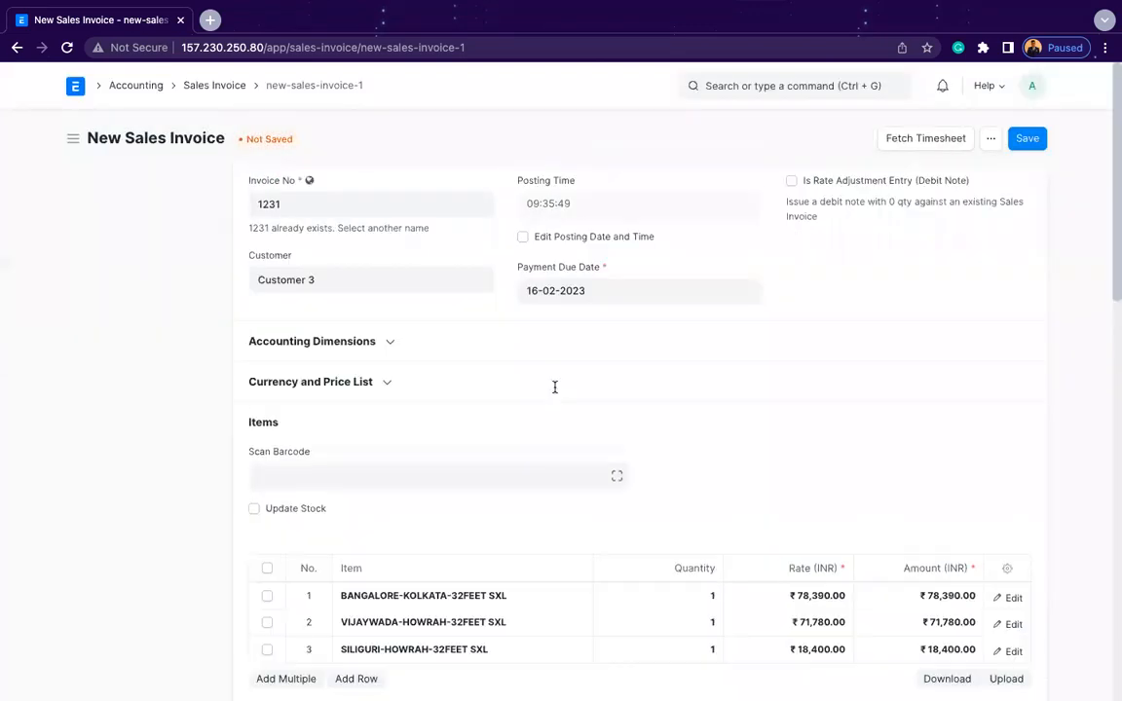
click(338, 204)
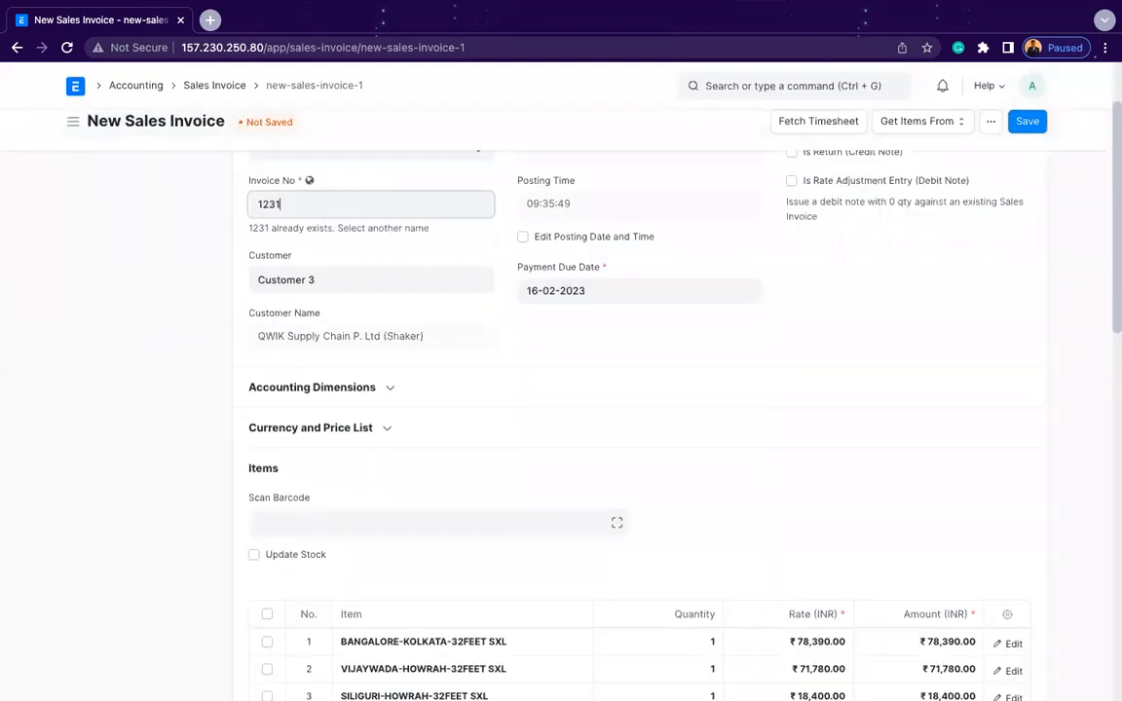
text(123)
click(476, 315)
Review the sales invoice's items, taxes and totals, and save it as a draft
scroll(668, 467, down, 2)
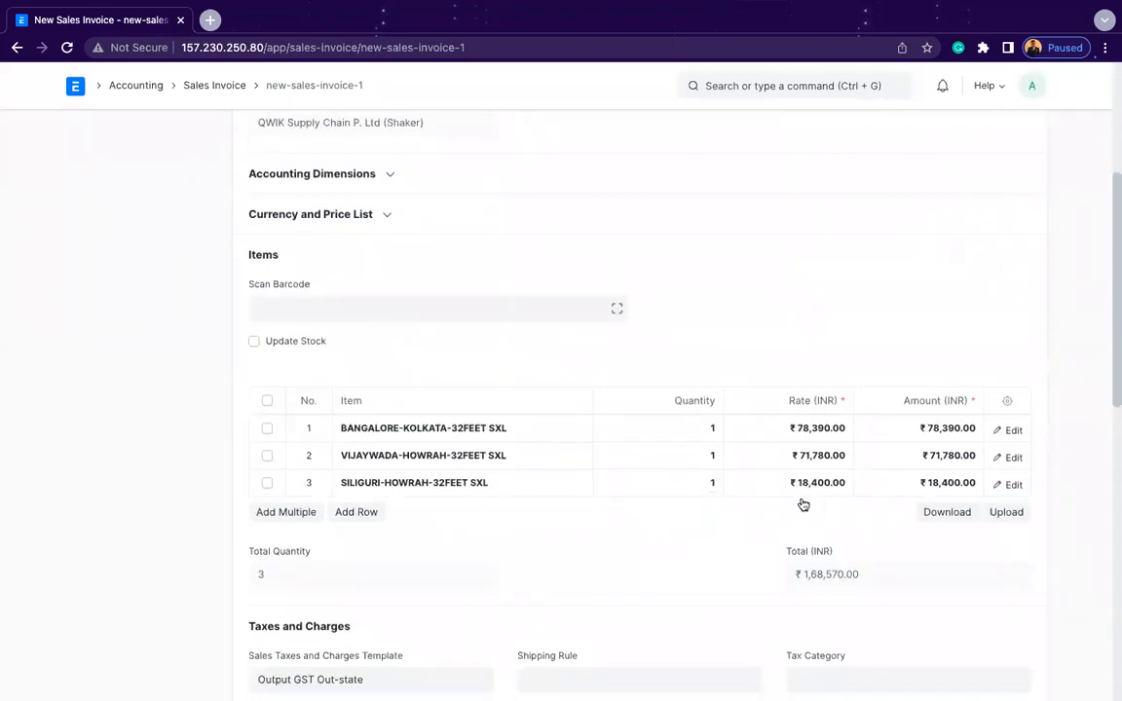
scroll(803, 499, down, 3)
scroll(802, 501, up, 4)
scroll(802, 505, down, 4)
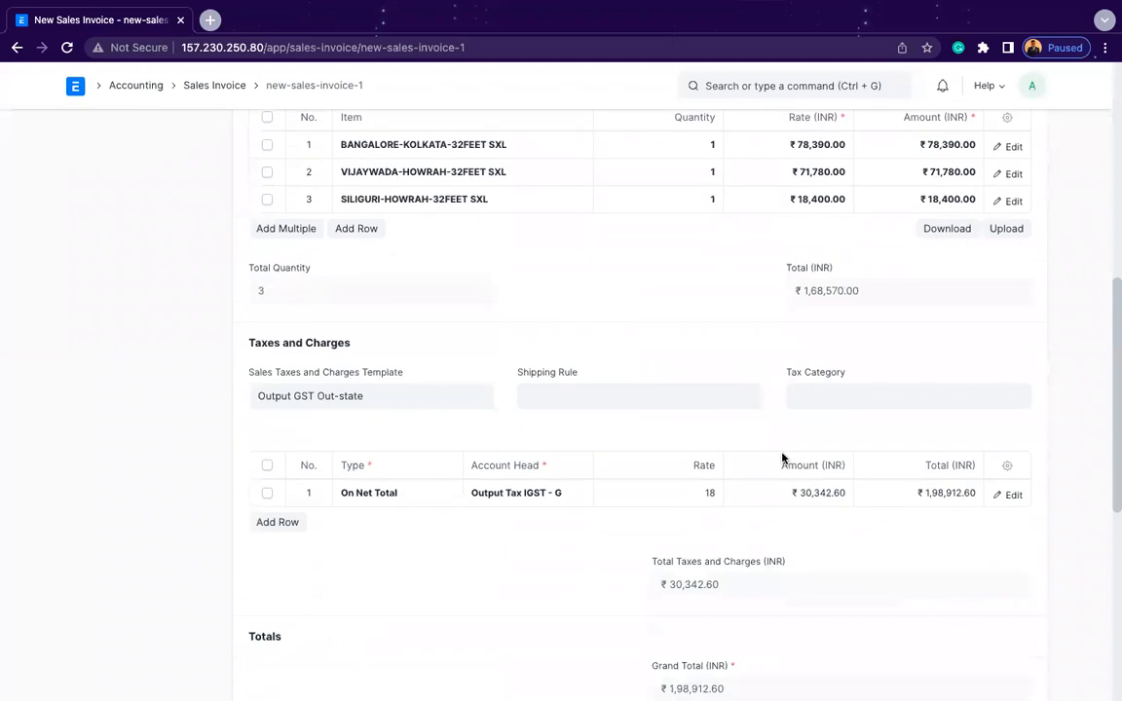
scroll(780, 455, down, 5)
scroll(781, 456, up, 7)
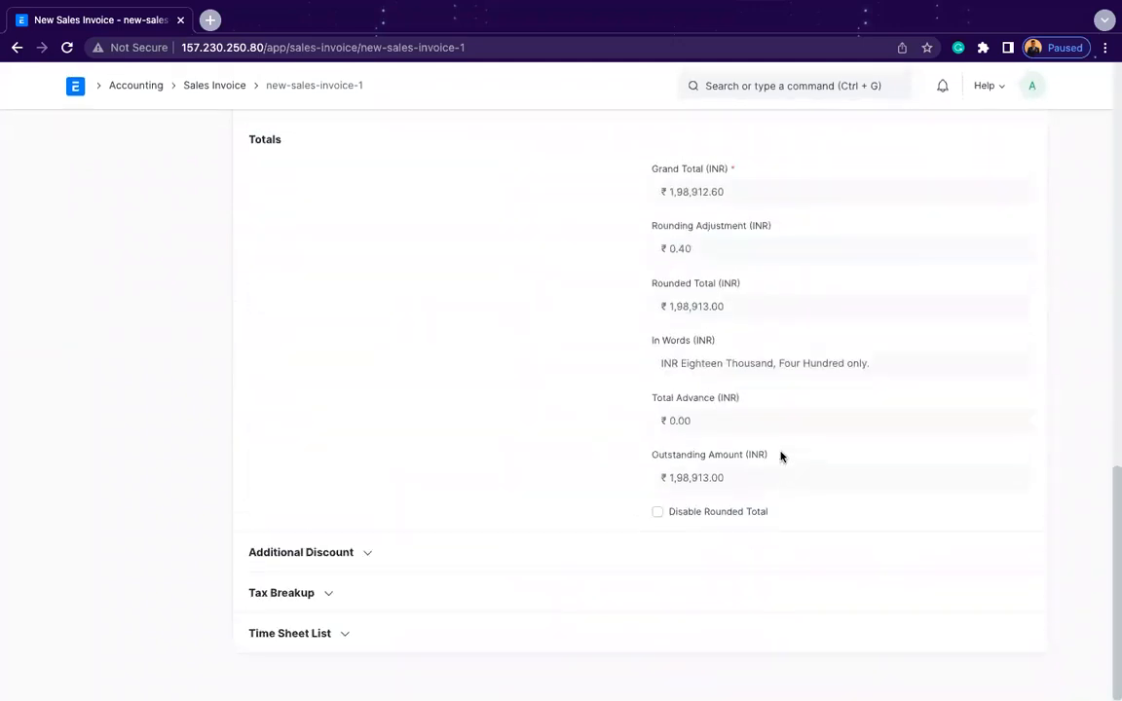
click(1029, 138)
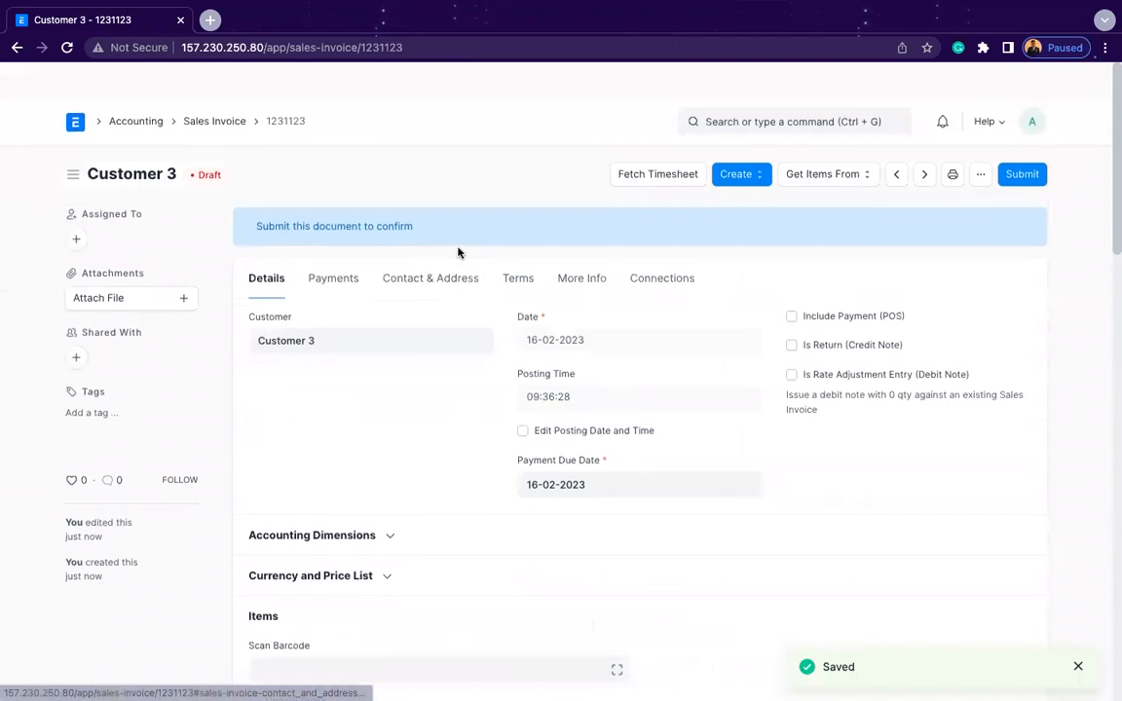
Check the draft sales invoice's advance payments and return to its main details
click(336, 241)
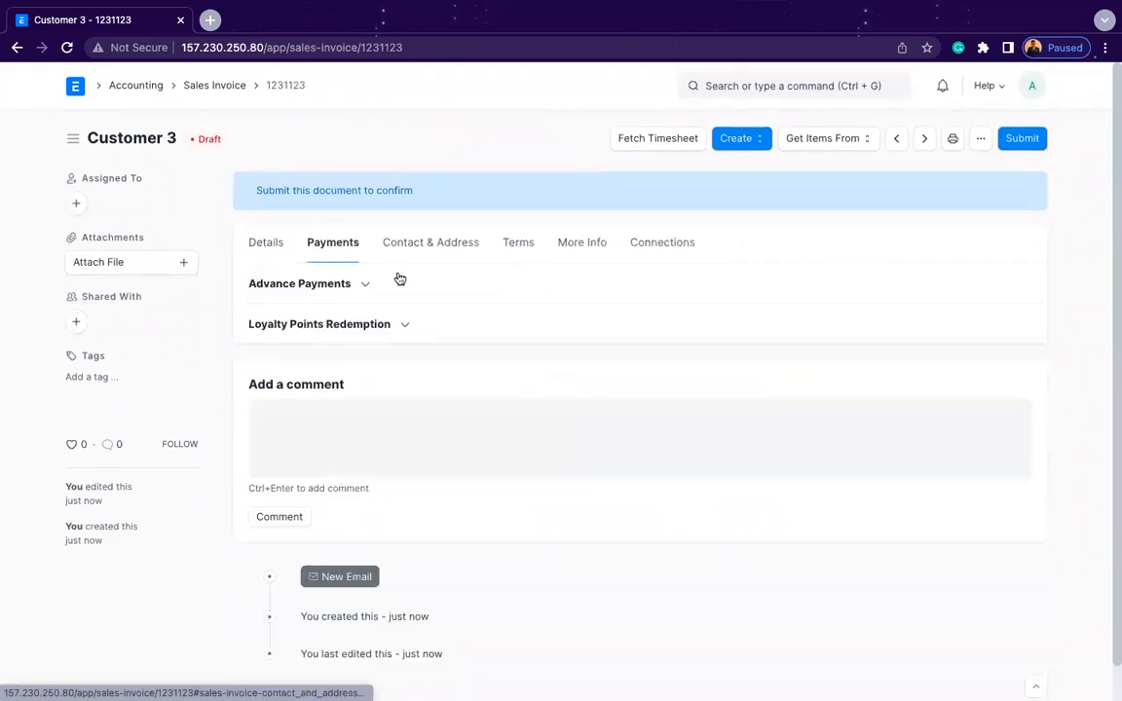
click(334, 283)
click(351, 346)
click(333, 284)
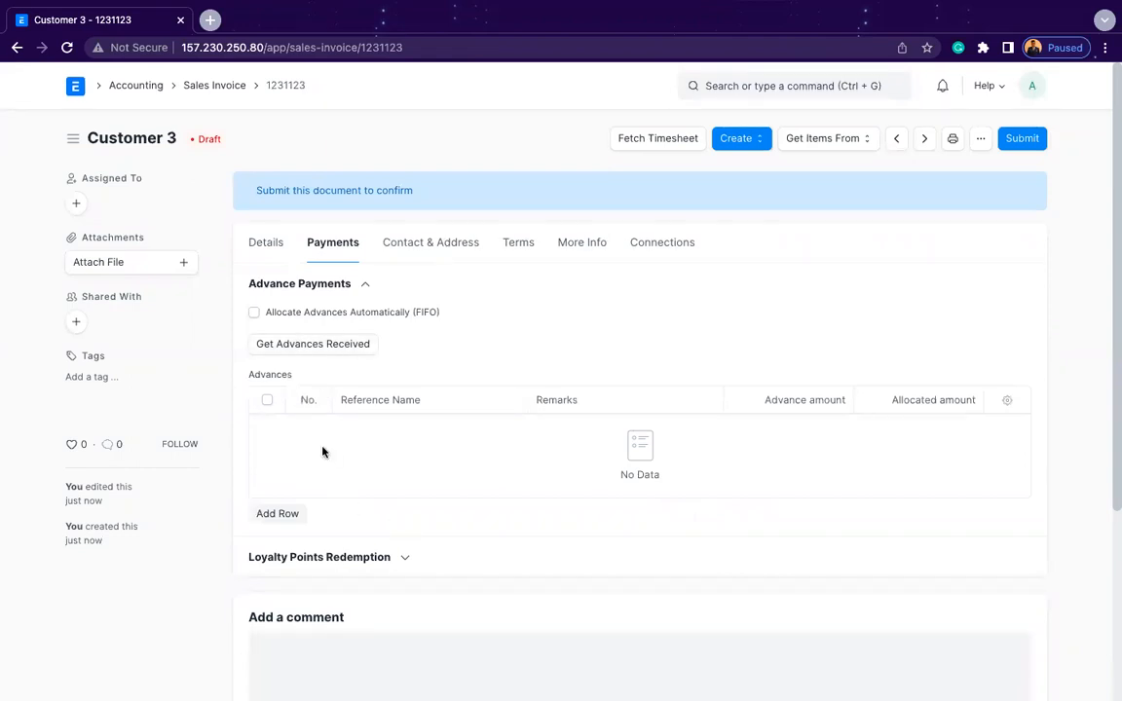
click(276, 246)
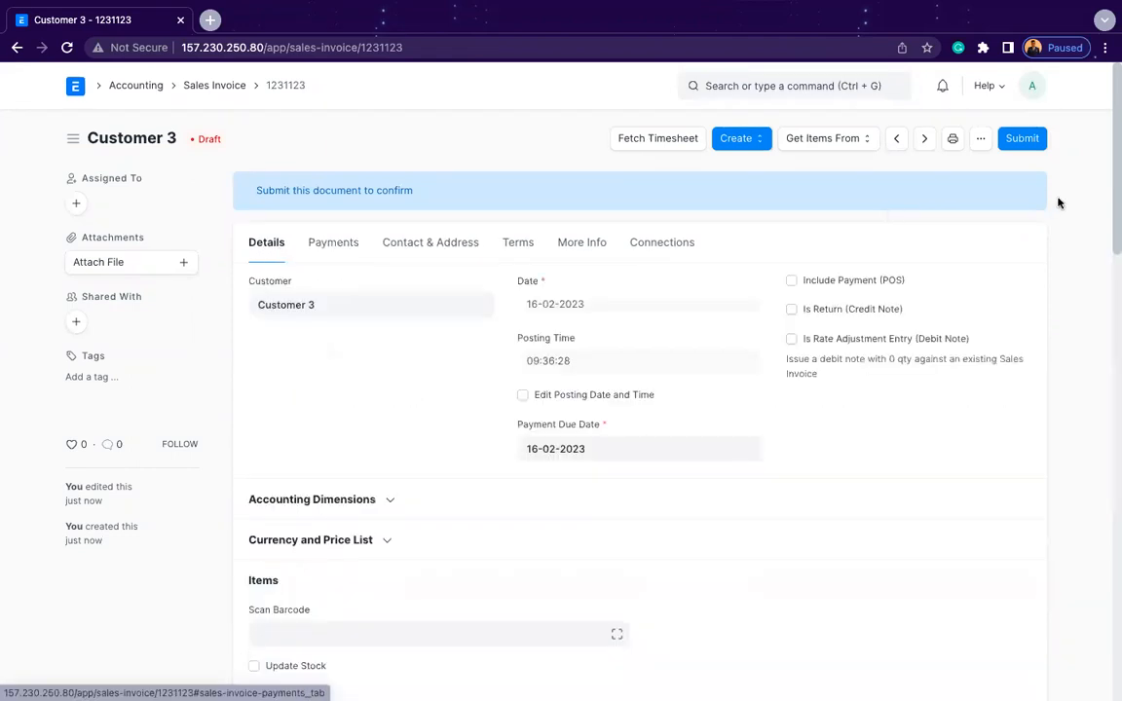
Submit Customer 3's sales invoice permanently and expand its currency and price list details
click(1021, 139)
click(744, 203)
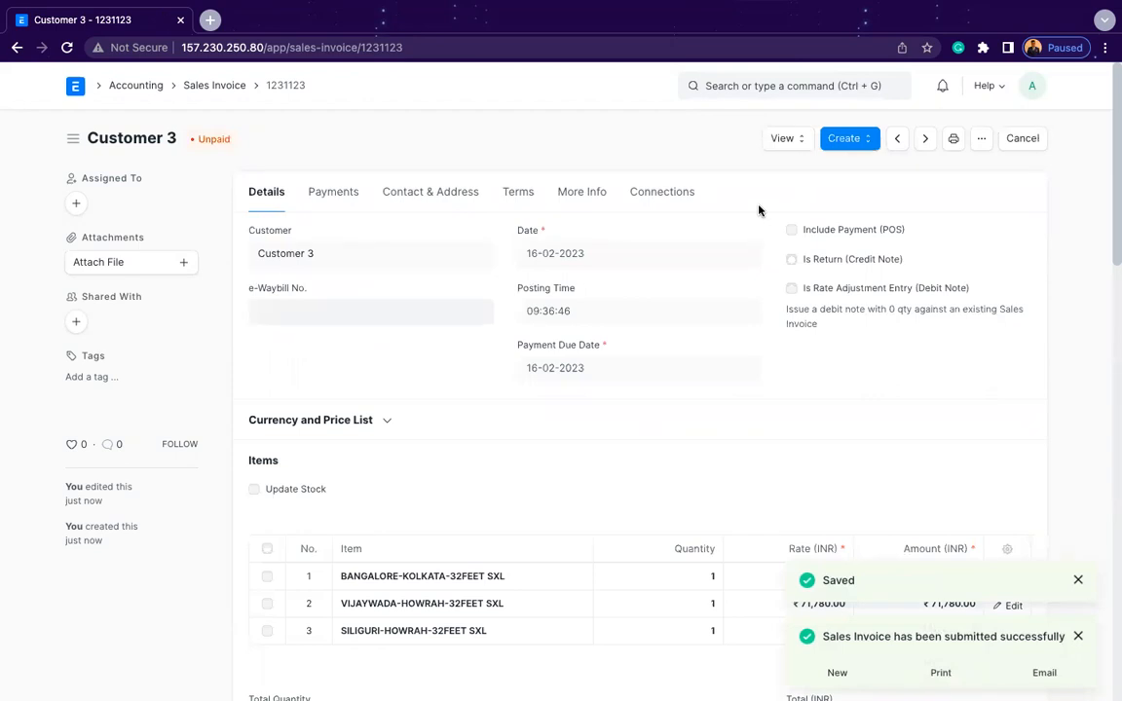
click(688, 422)
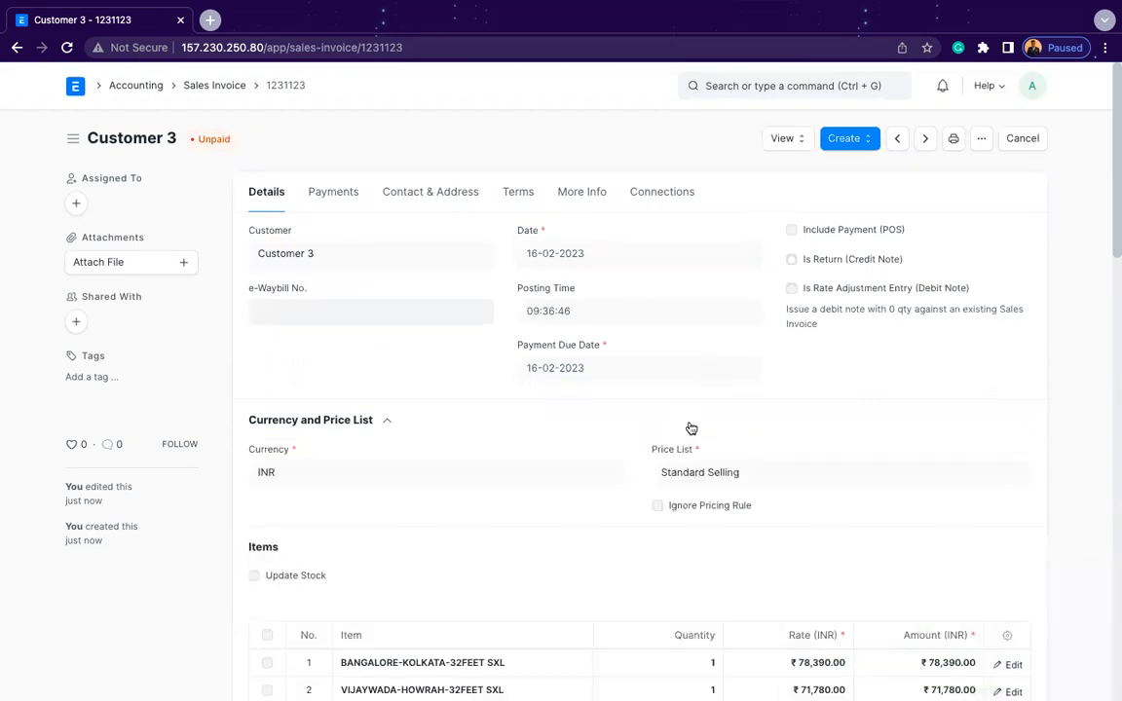
Create a payment entry from the submitted sales invoice and set its paid amount to 1,00,000 INR
click(847, 140)
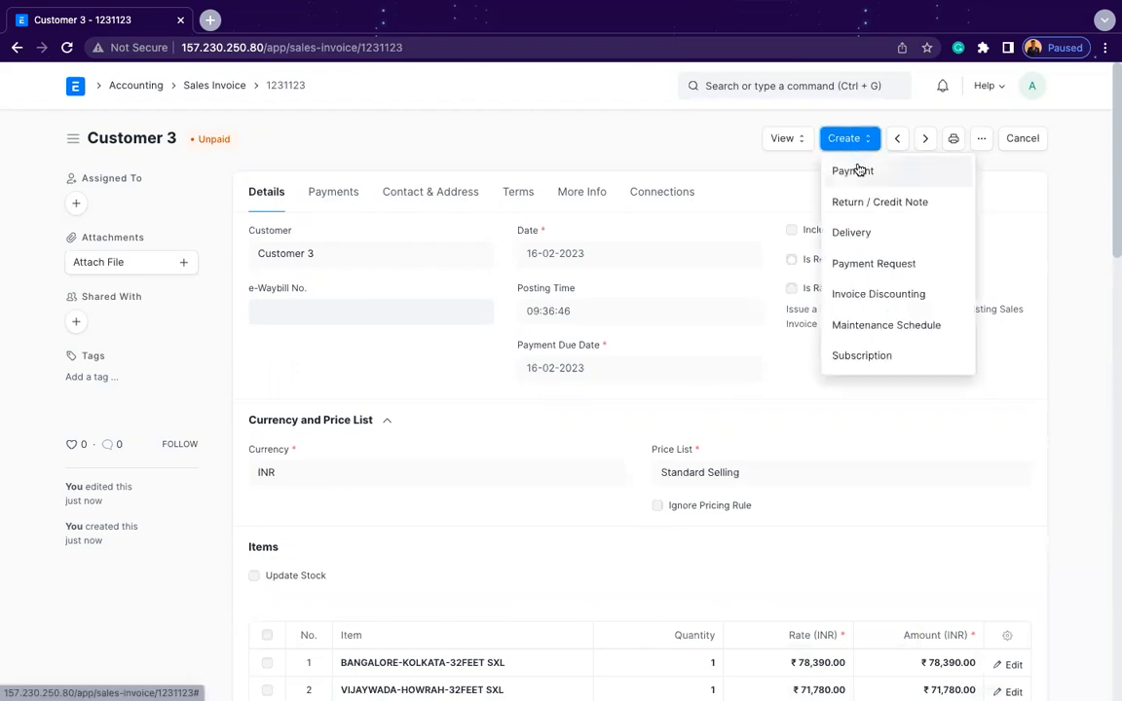
click(853, 170)
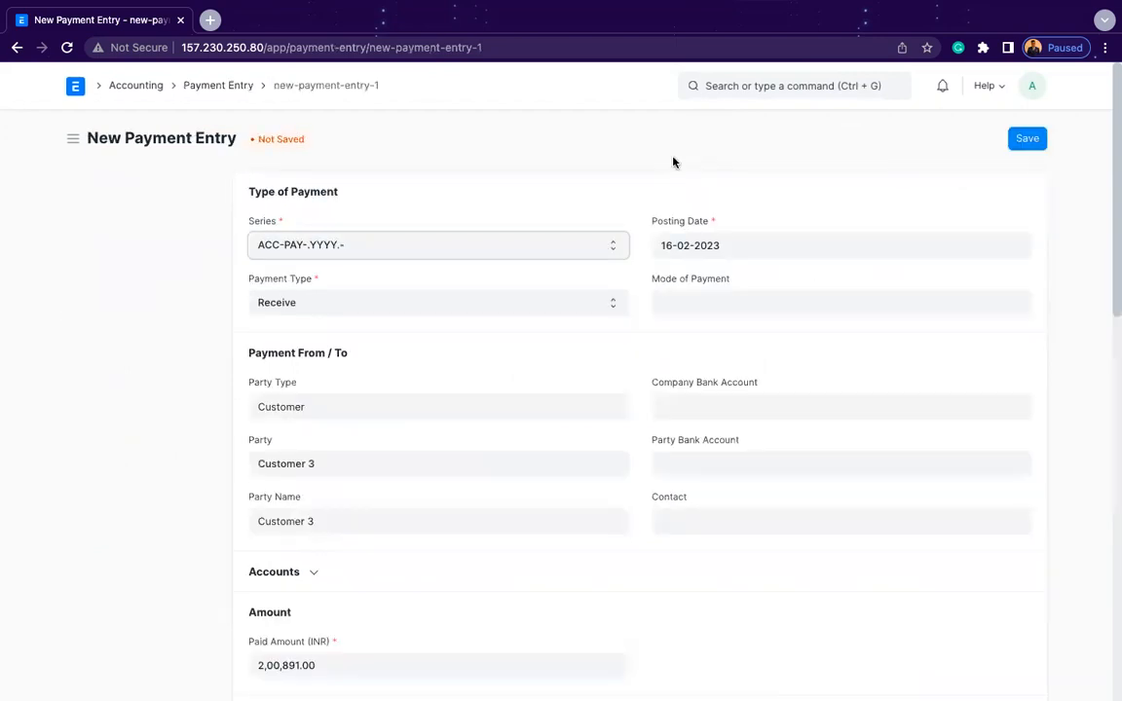
scroll(672, 195, down, 4)
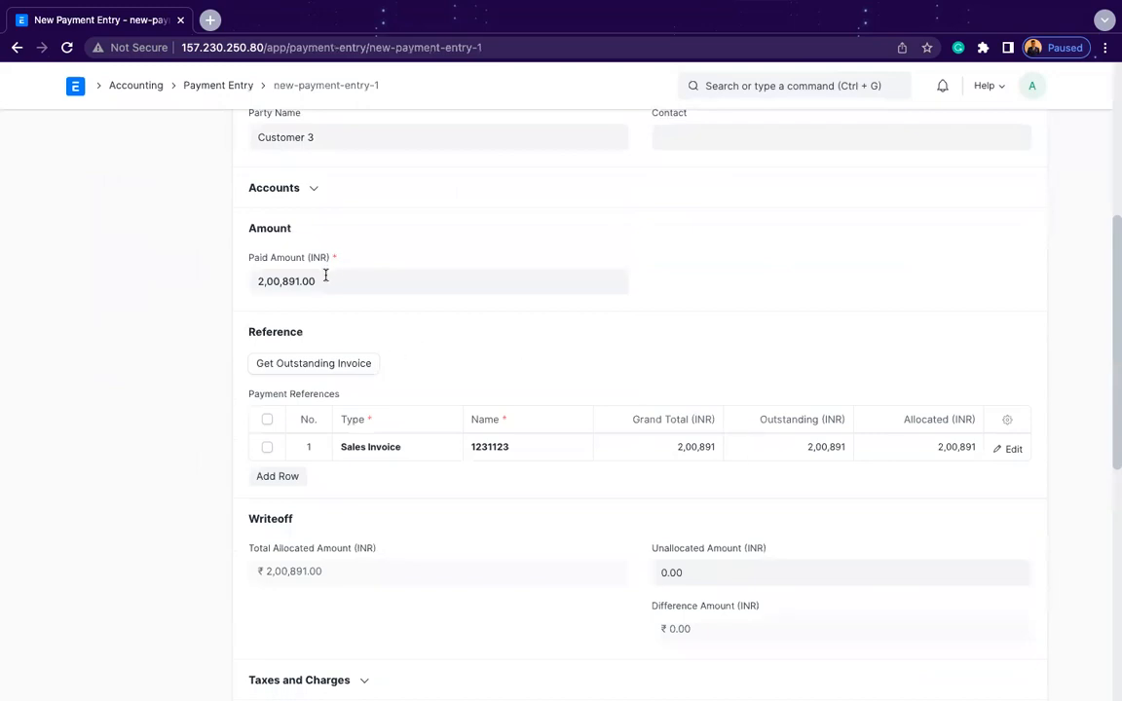
click(325, 276)
text(1,0)
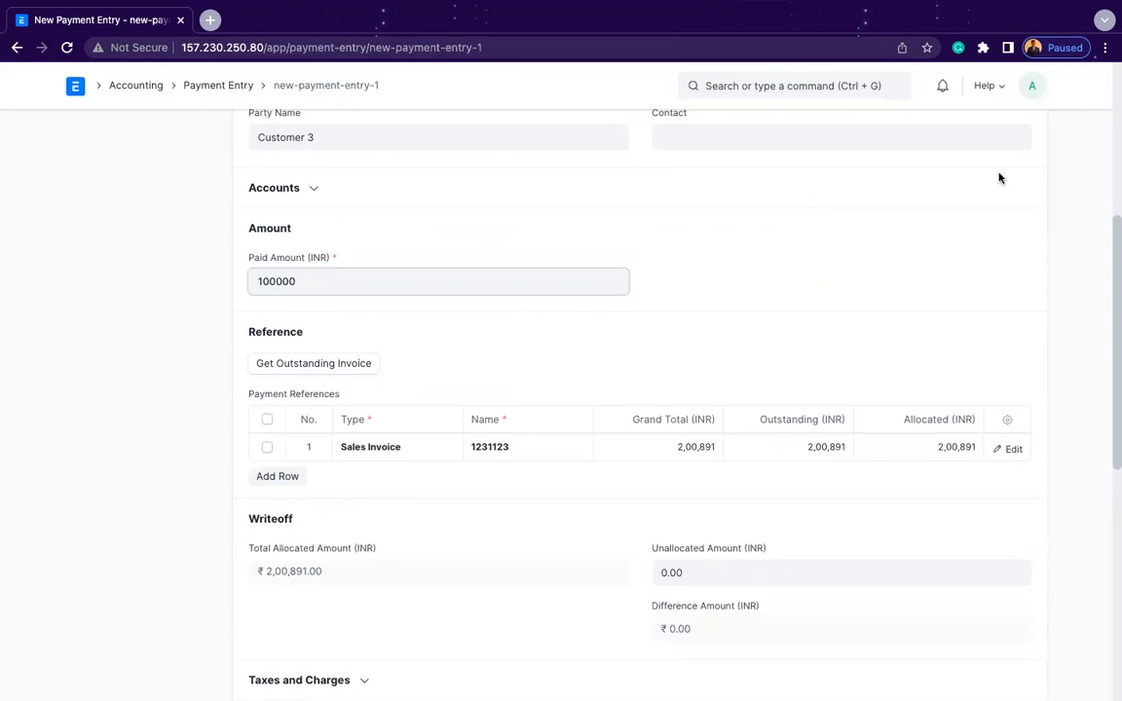
text(0,000)
scroll(841, 281, up, 2)
scroll(841, 269, down, 2)
click(864, 354)
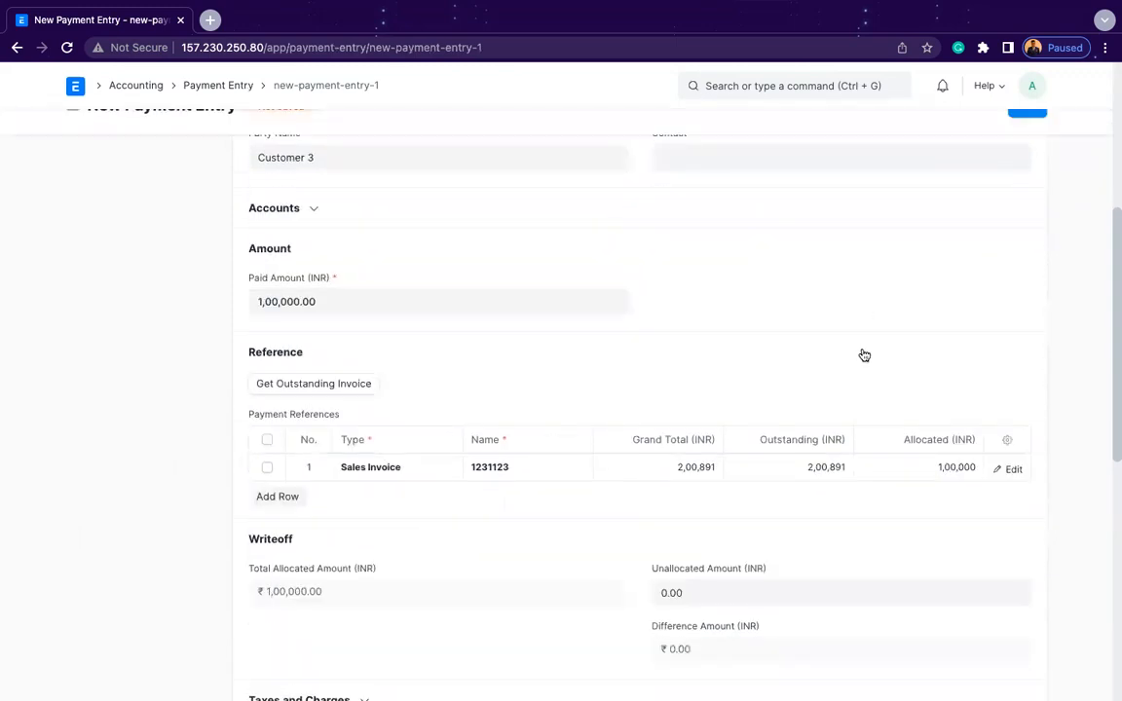
Set the payment entry's cheque reference number to 123123 and its reference date to 17-02-2023
scroll(916, 370, up, 4)
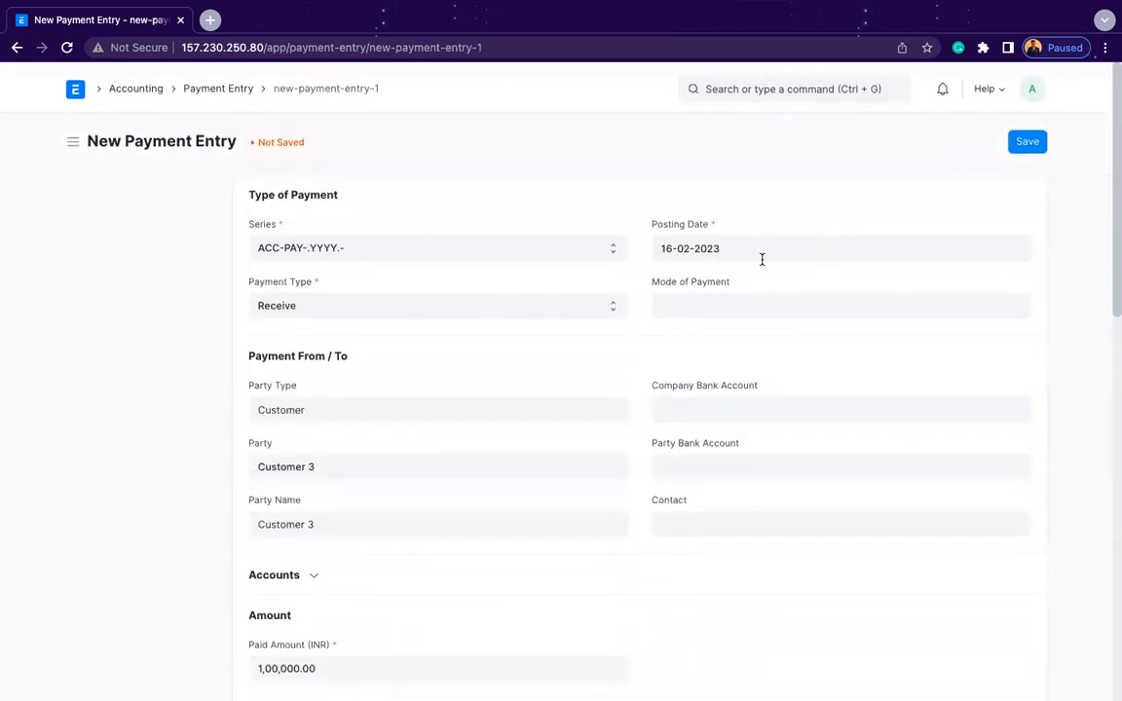
click(1030, 140)
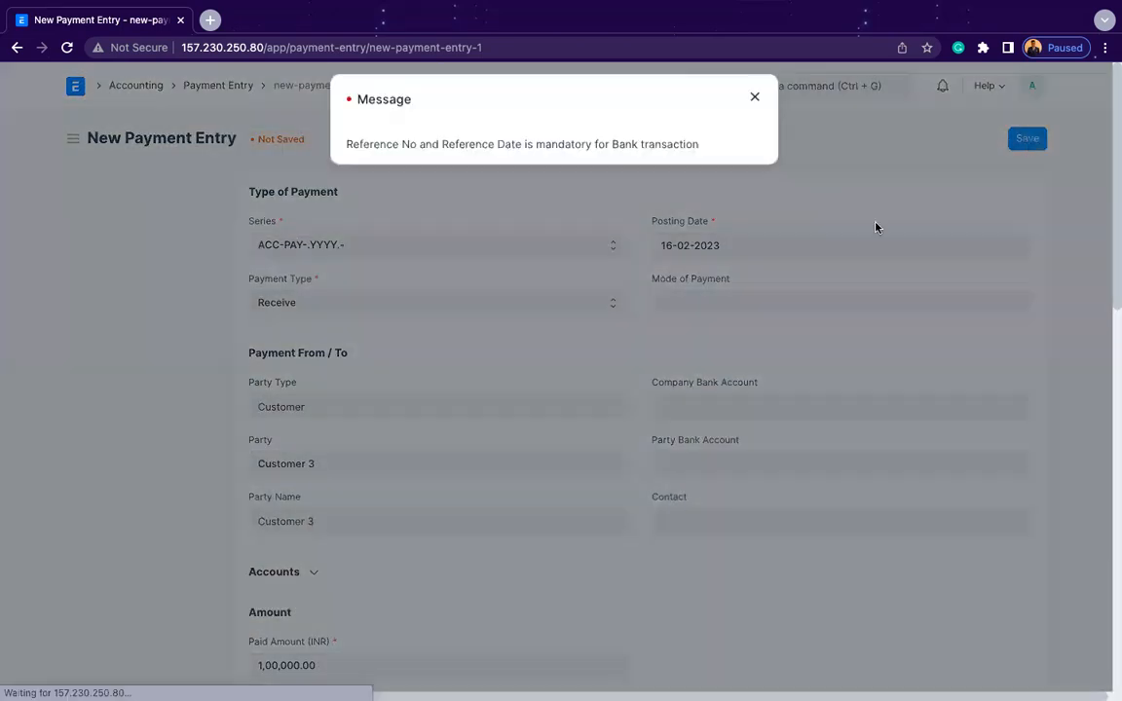
click(584, 242)
scroll(585, 241, down, 15)
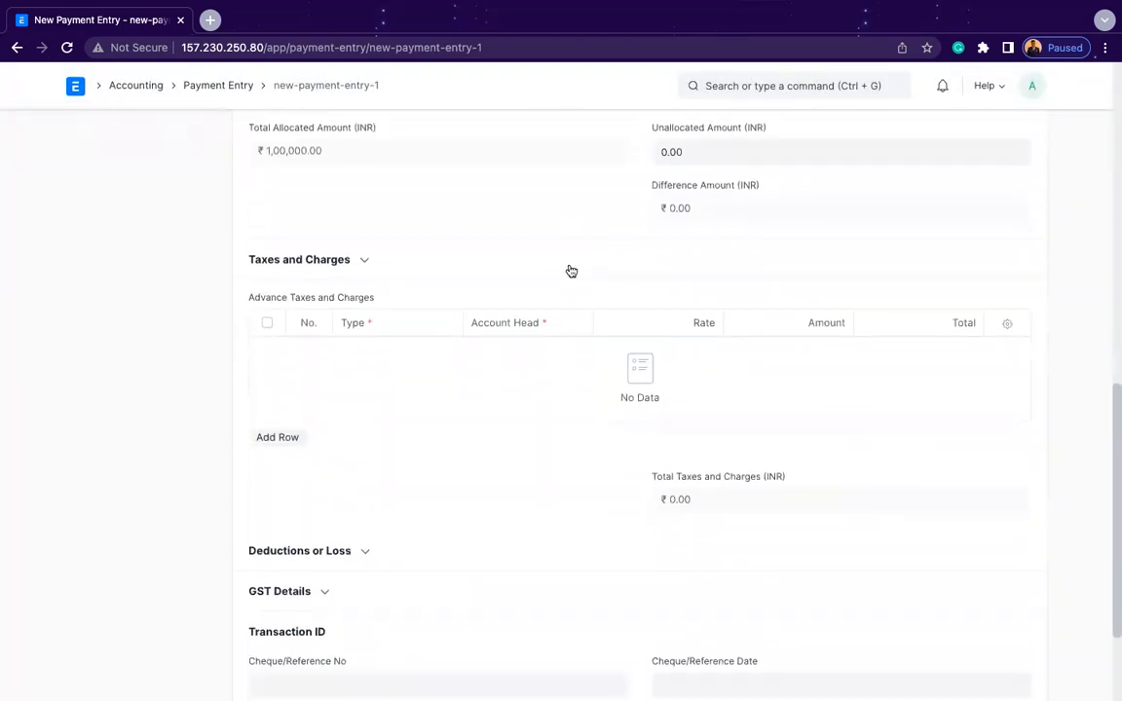
click(333, 524)
text(123123)
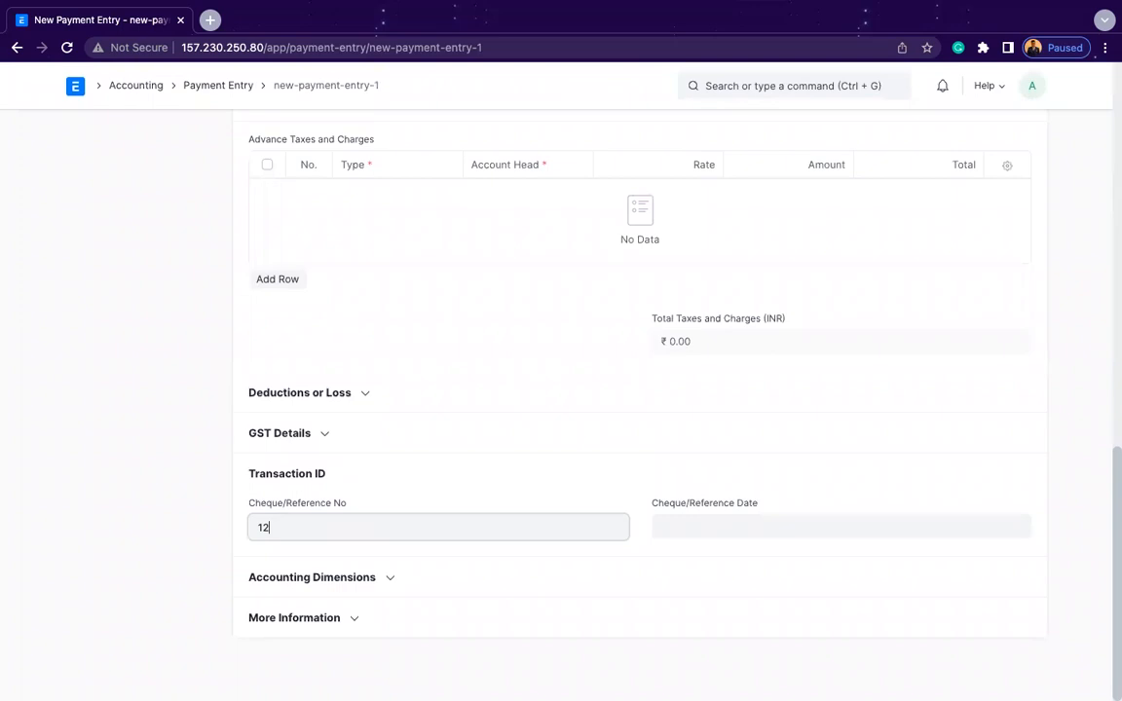
click(756, 523)
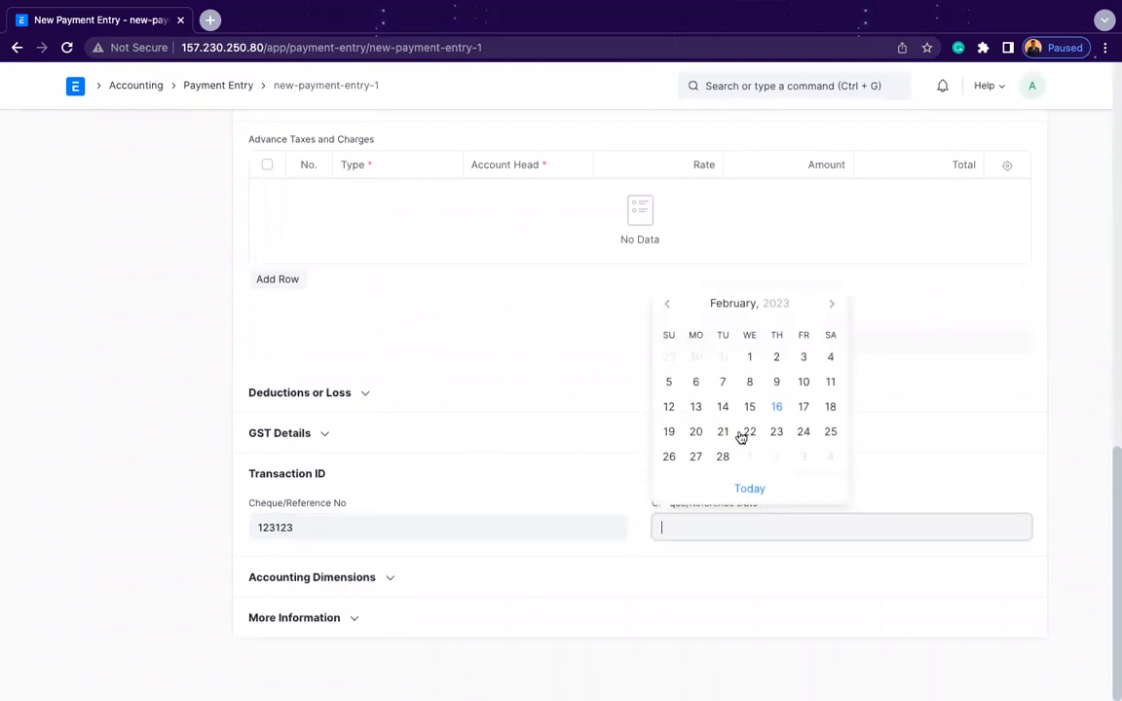
click(803, 407)
Save Customer 3's payment entry and submit it permanently
scroll(1035, 182, up, 7)
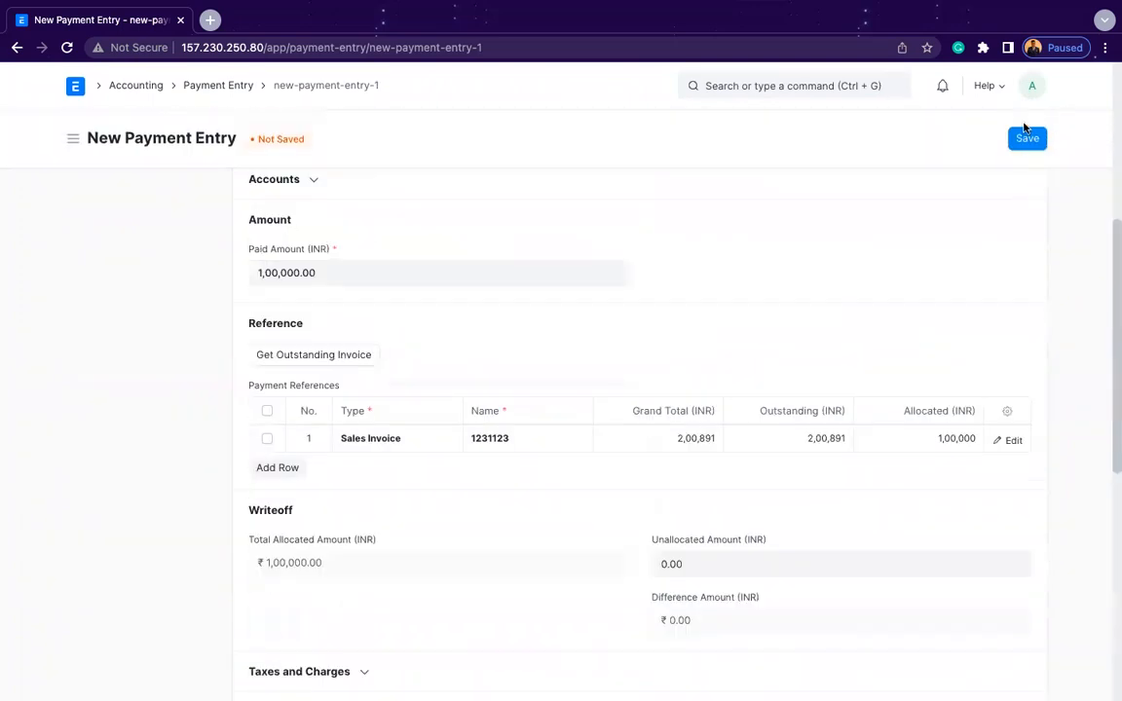
click(1021, 143)
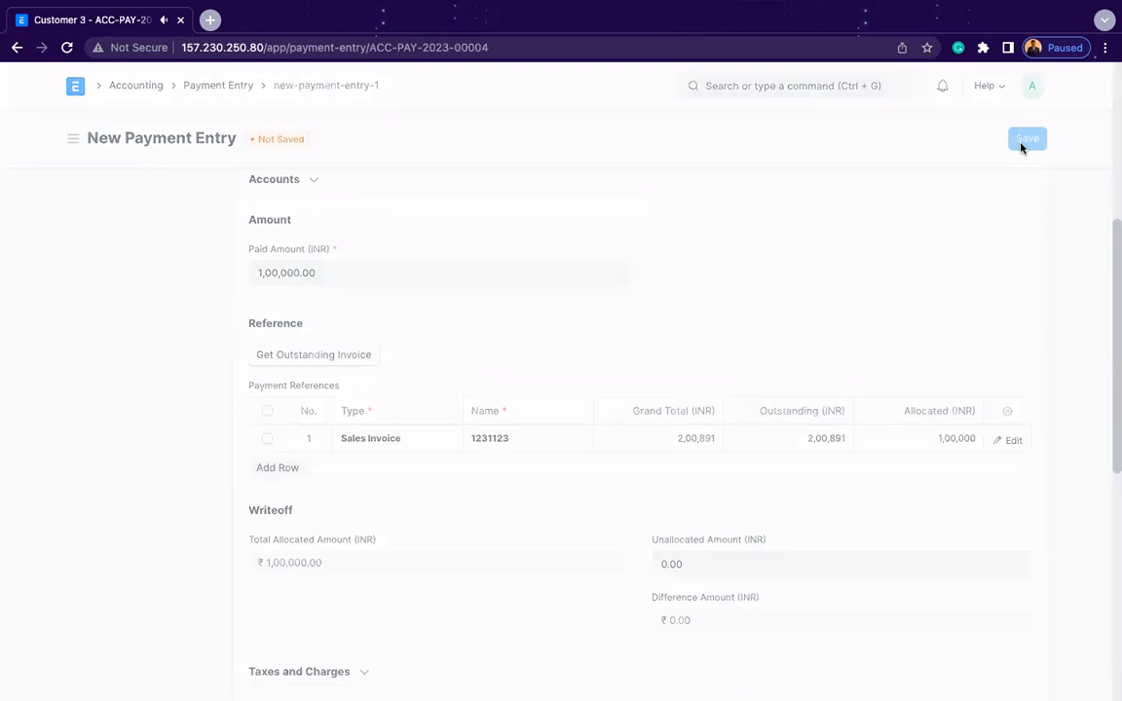
click(1021, 142)
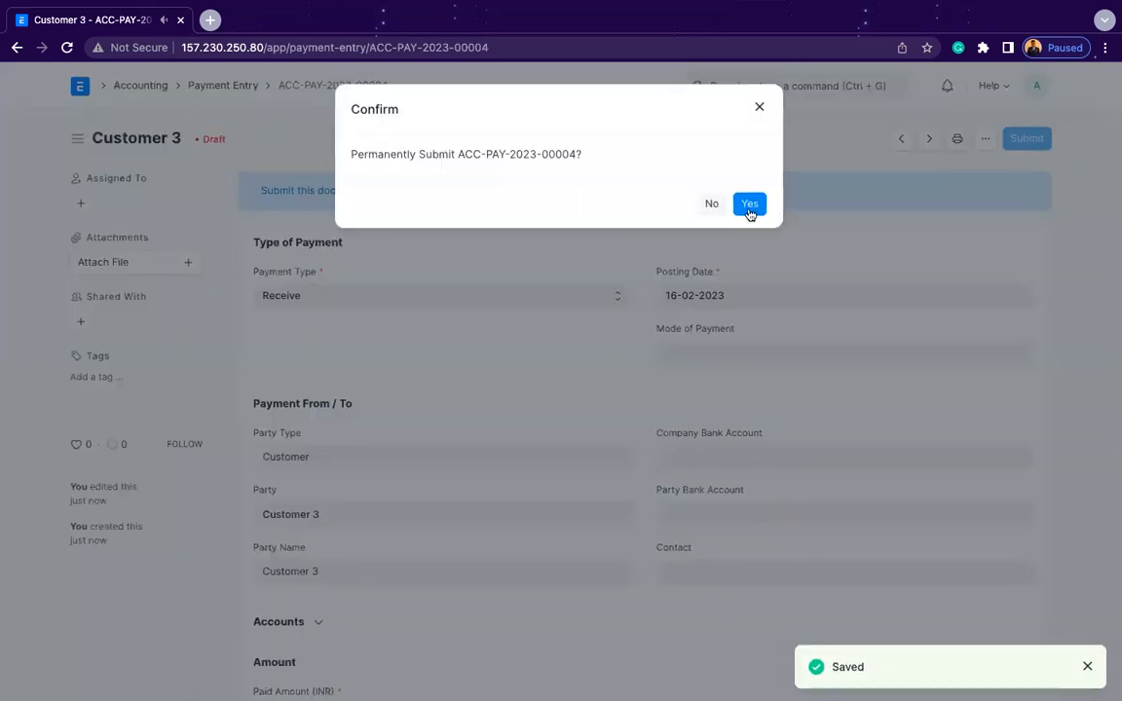
click(758, 207)
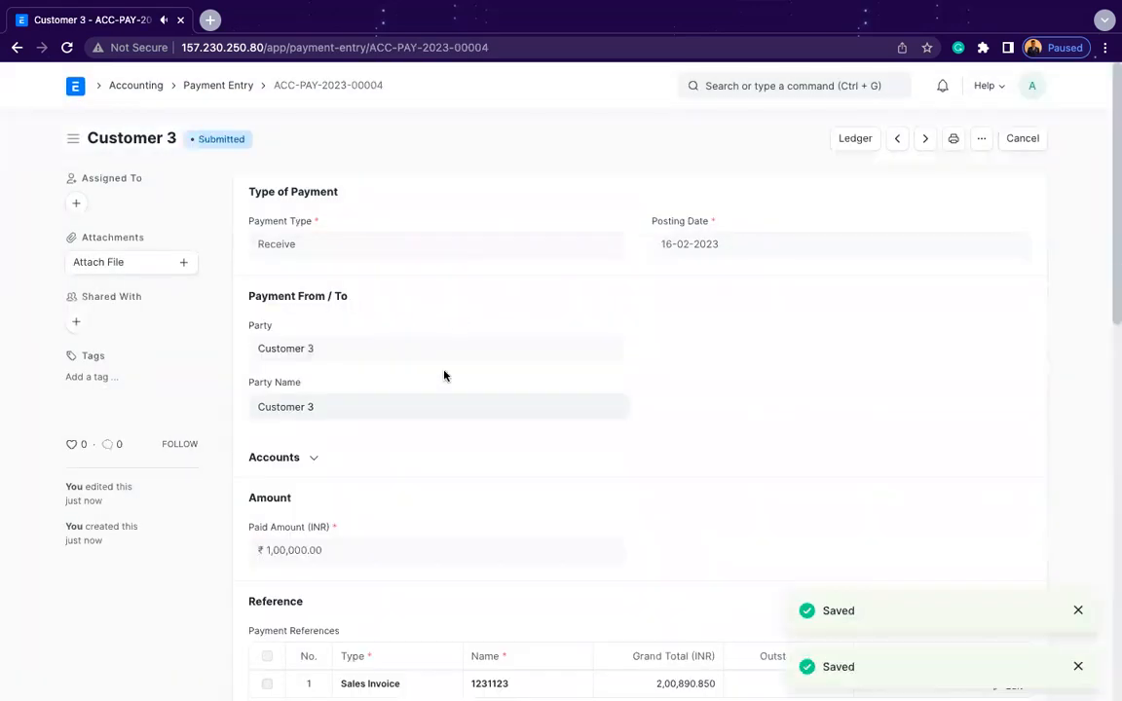
Open the sales invoice linked in the payment entry's references and look through its details
scroll(444, 375, down, 3)
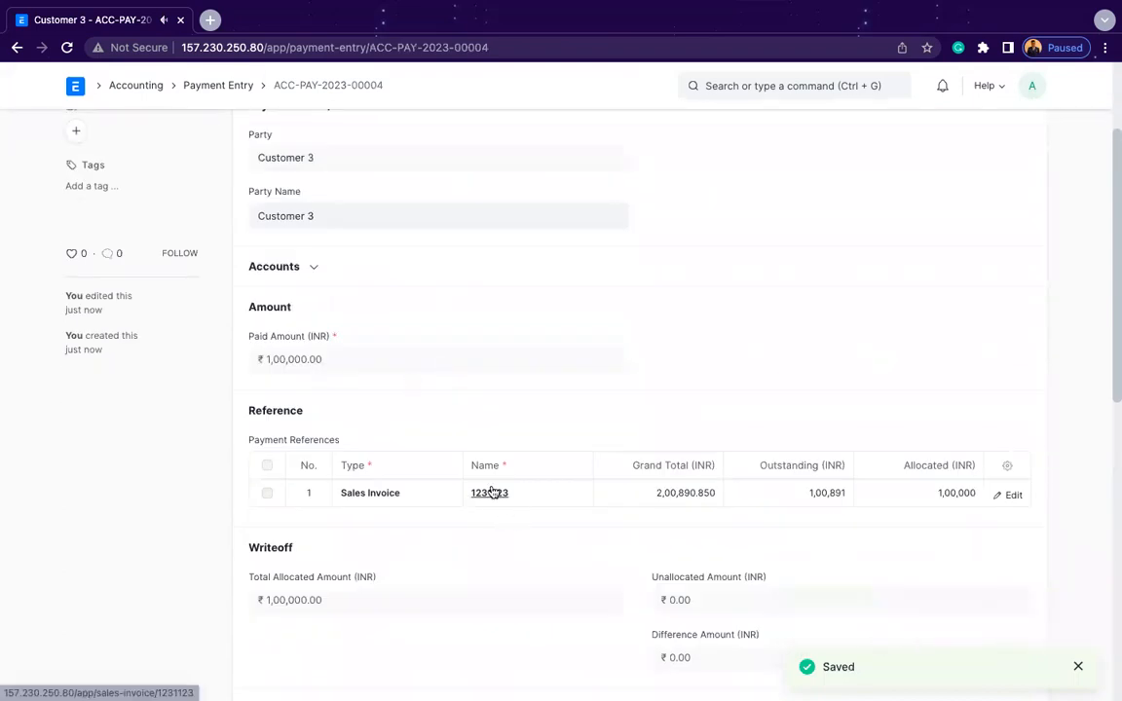
click(492, 493)
click(304, 310)
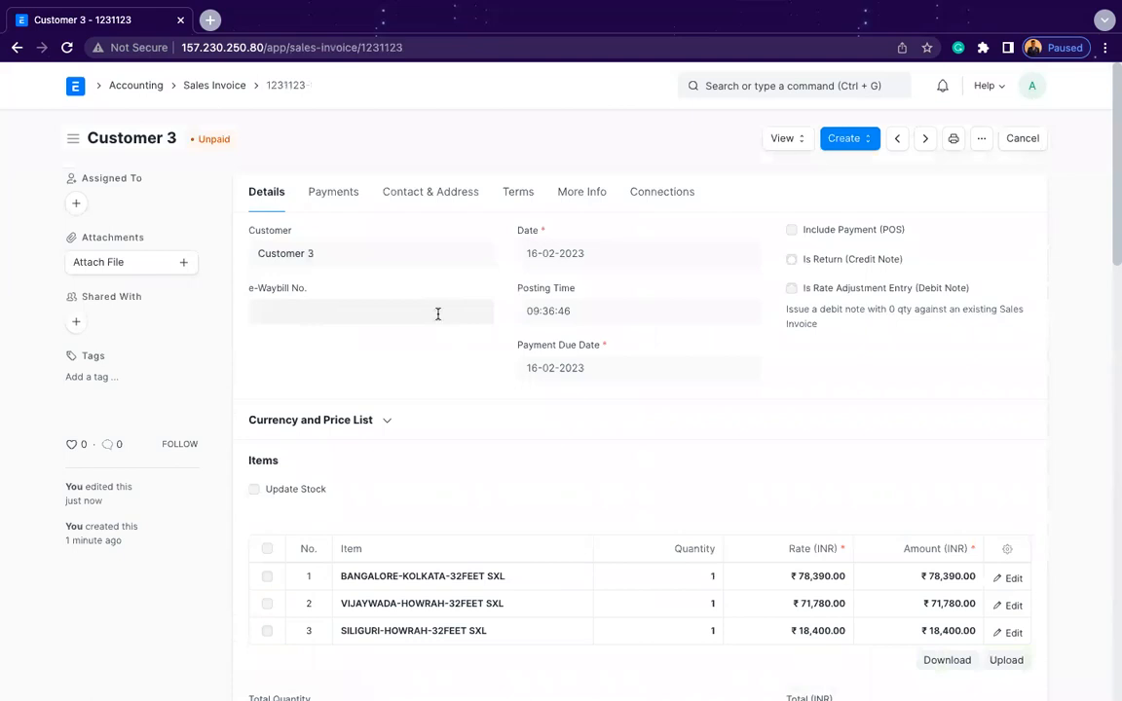
scroll(429, 311, down, 4)
Check Customer 3's invoice status in the sales invoice list, and reopen the invoice to review its totals
click(215, 85)
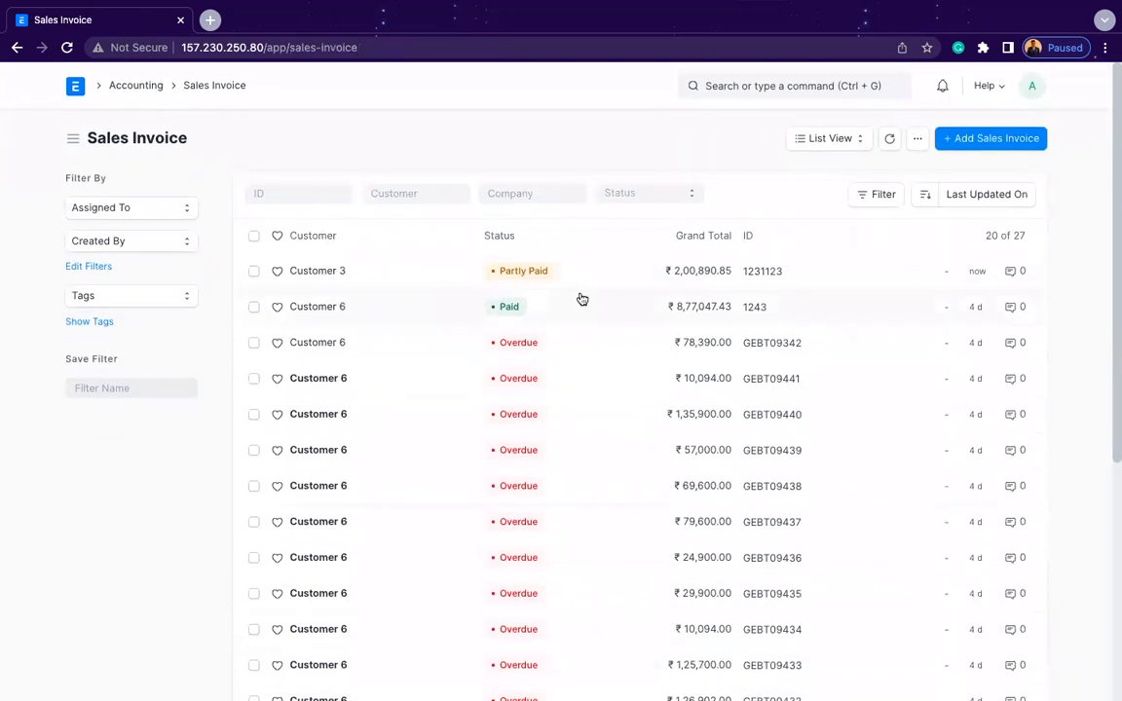
click(340, 275)
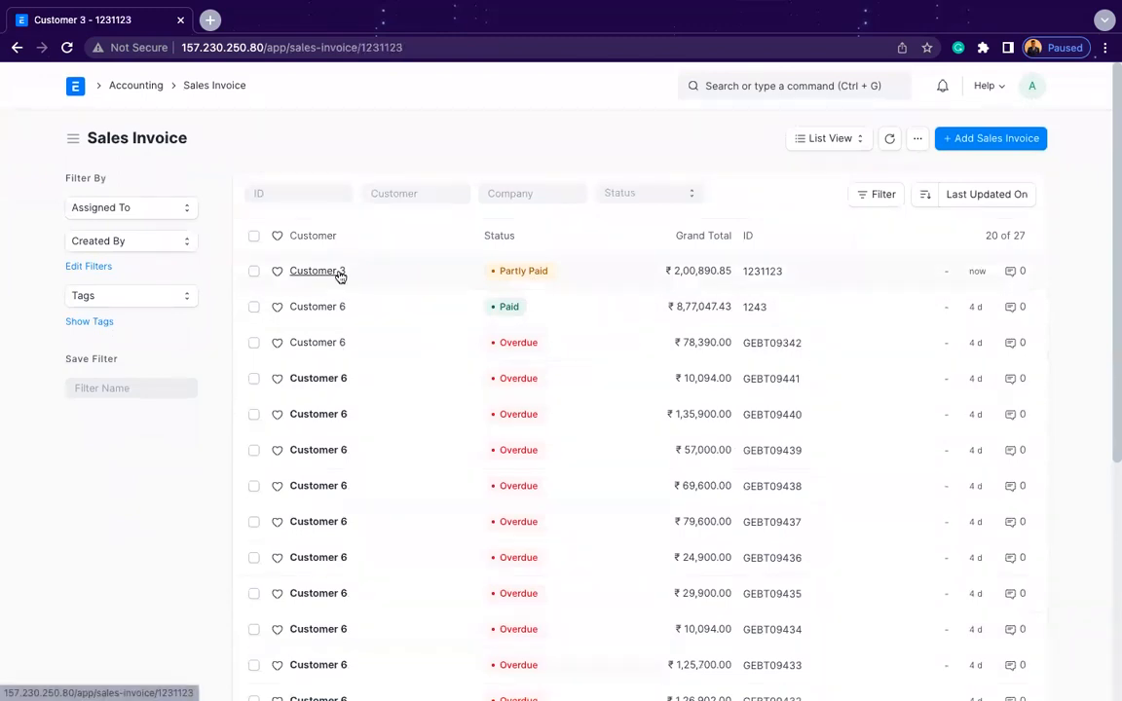
scroll(574, 531, down, 15)
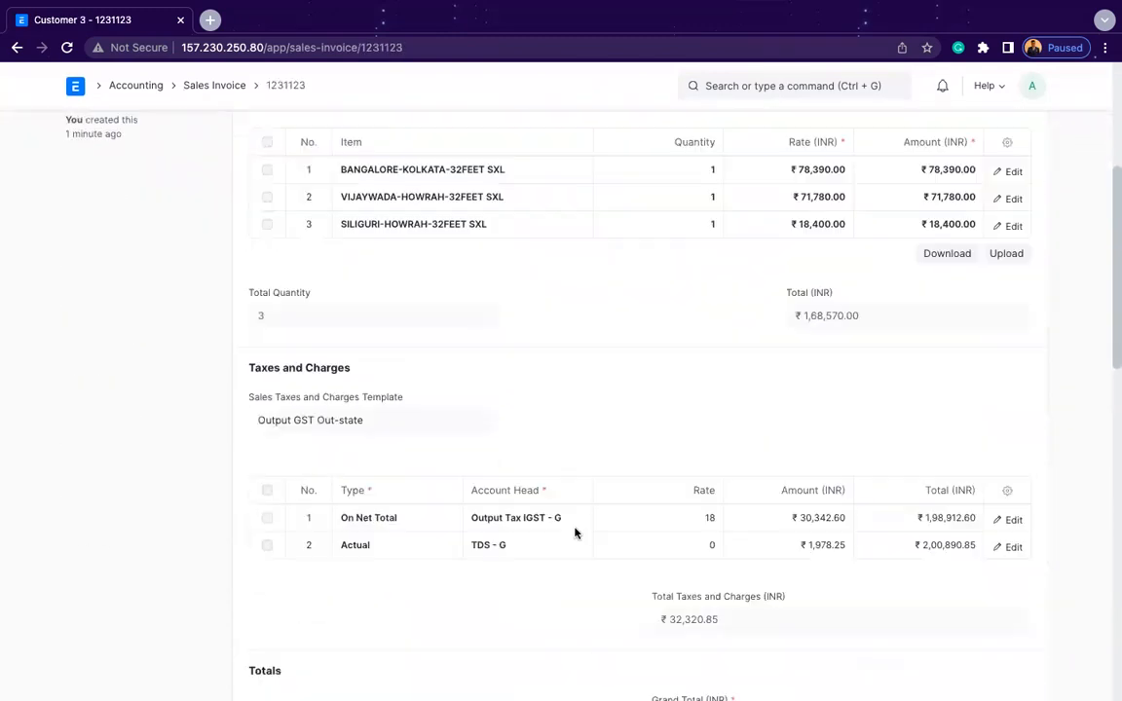
scroll(670, 309, up, 8)
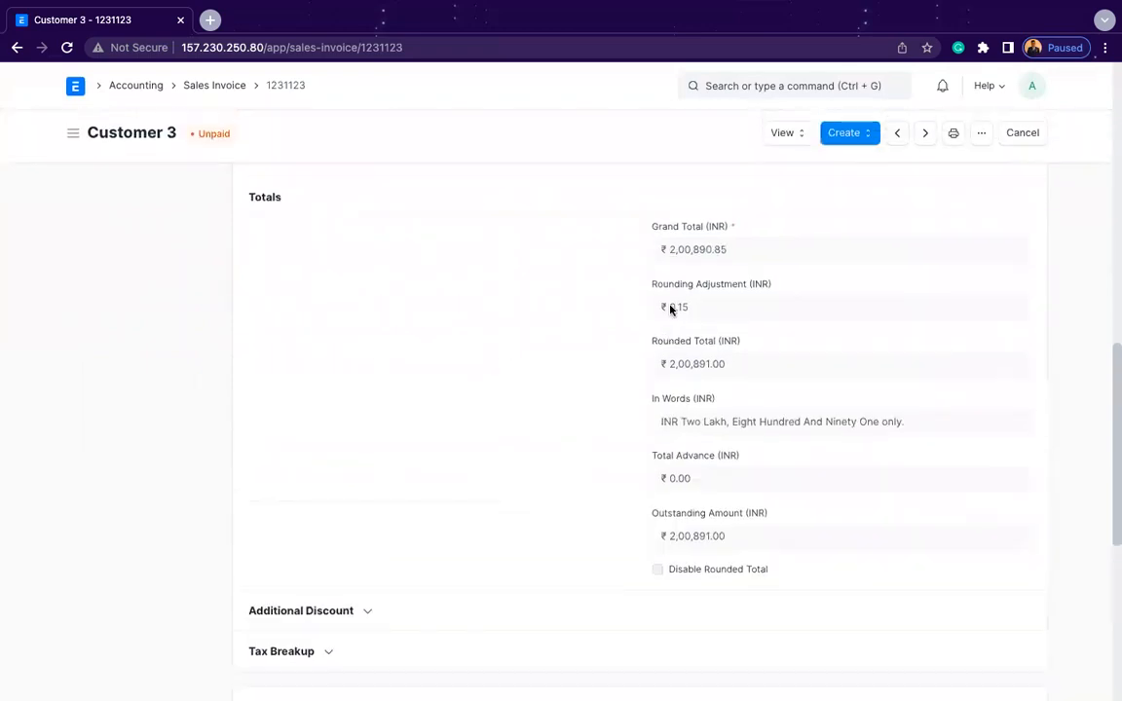
Reload the sales invoice and check its outstanding amount after the payment
click(1030, 85)
click(973, 229)
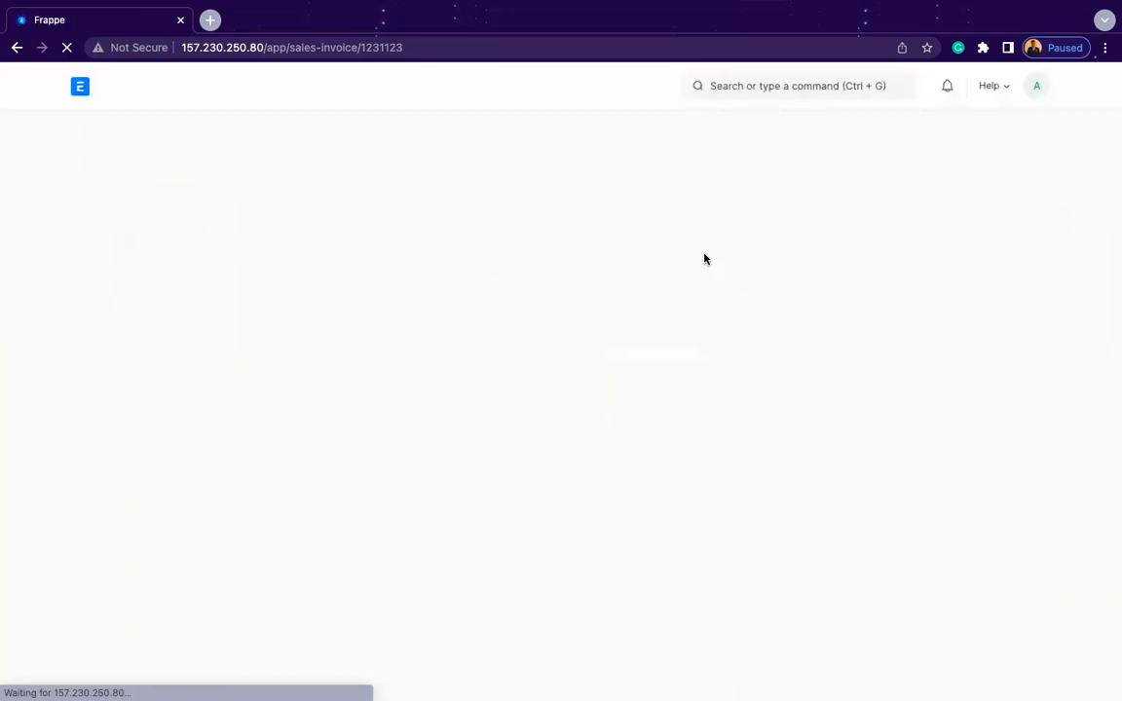
scroll(705, 259, down, 15)
scroll(706, 260, down, 3)
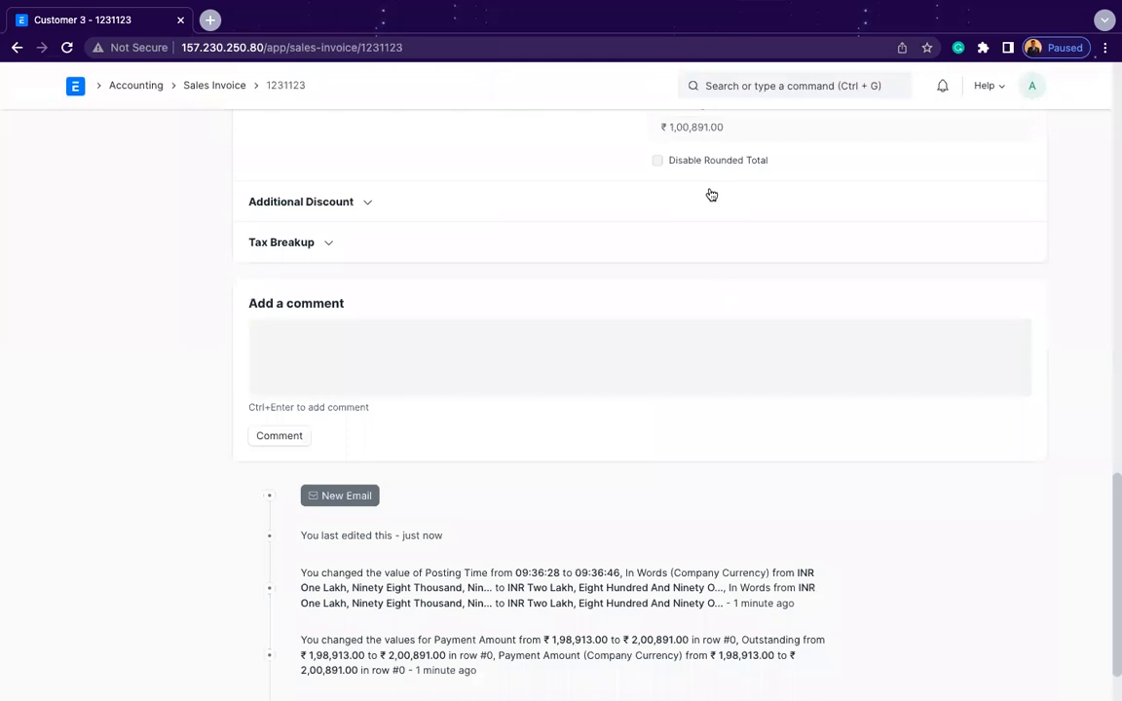
scroll(696, 190, up, 1)
double_click(695, 191)
scroll(696, 198, up, 17)
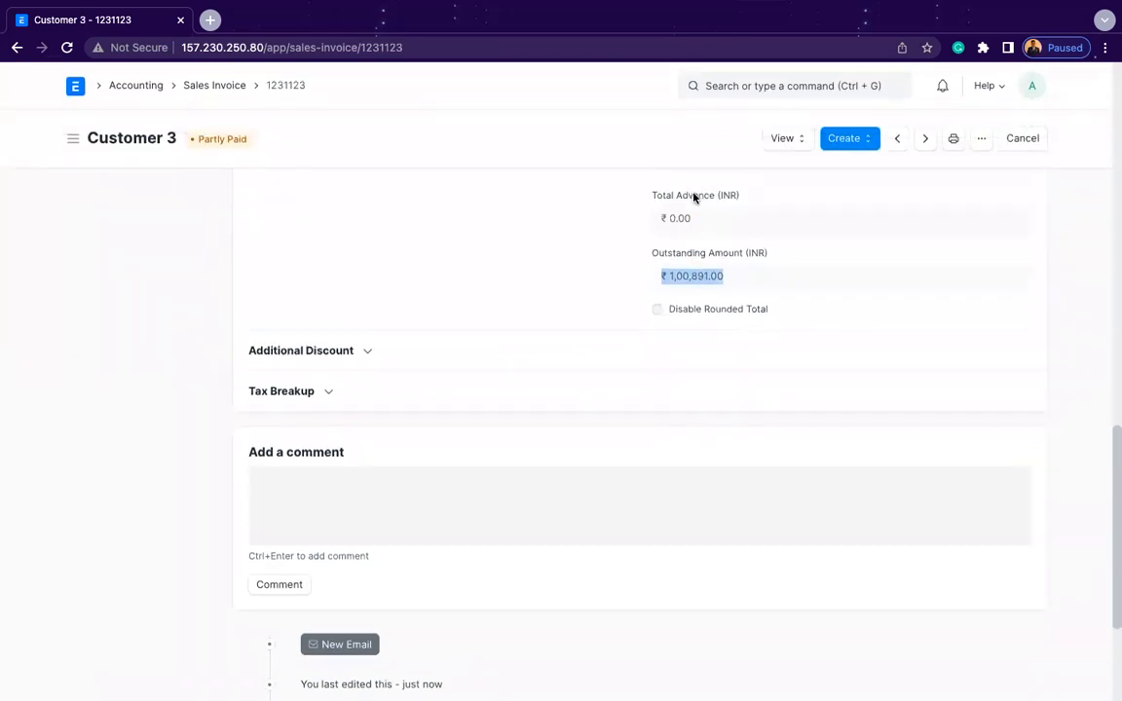
Open the sales invoice's print preview and review the printed layout
click(955, 139)
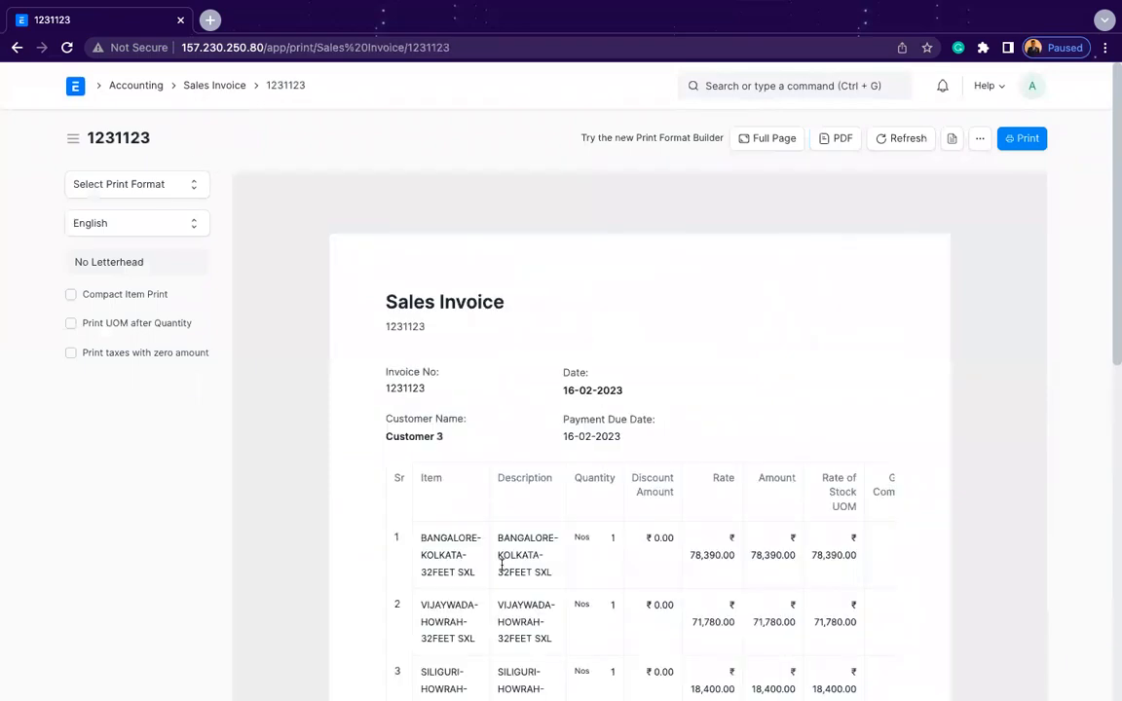
scroll(500, 570, down, 7)
scroll(500, 571, up, 2)
scroll(501, 564, up, 5)
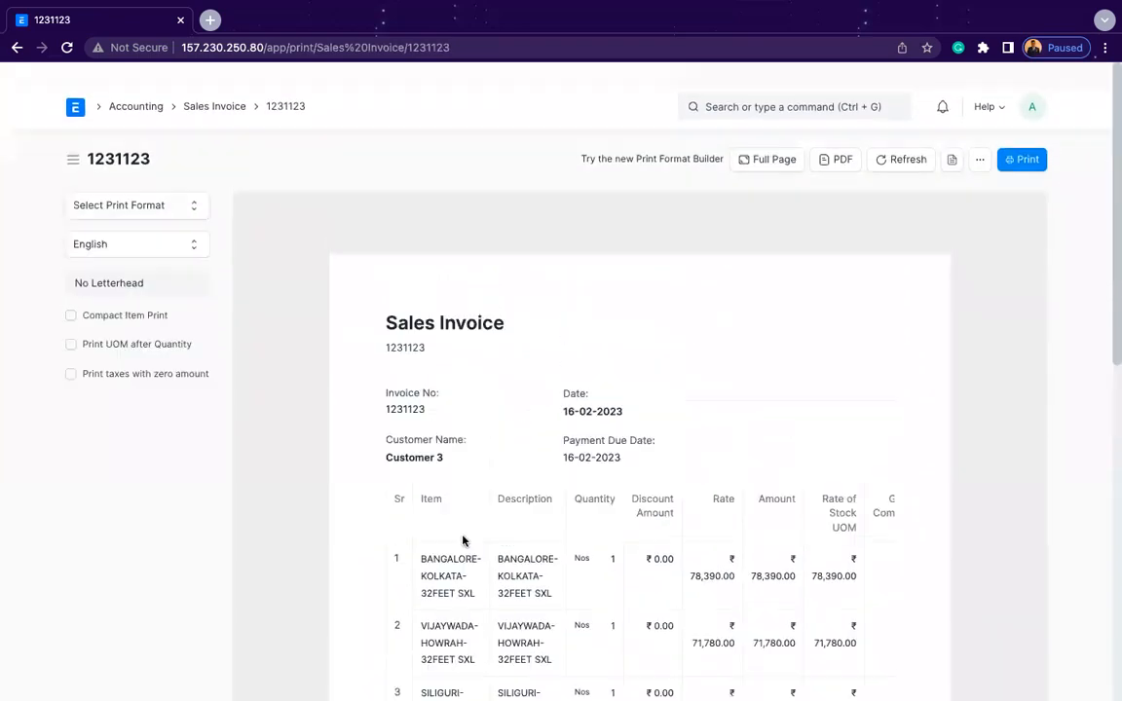
Open the Accounting workspace and look through its available reports and masters
click(75, 85)
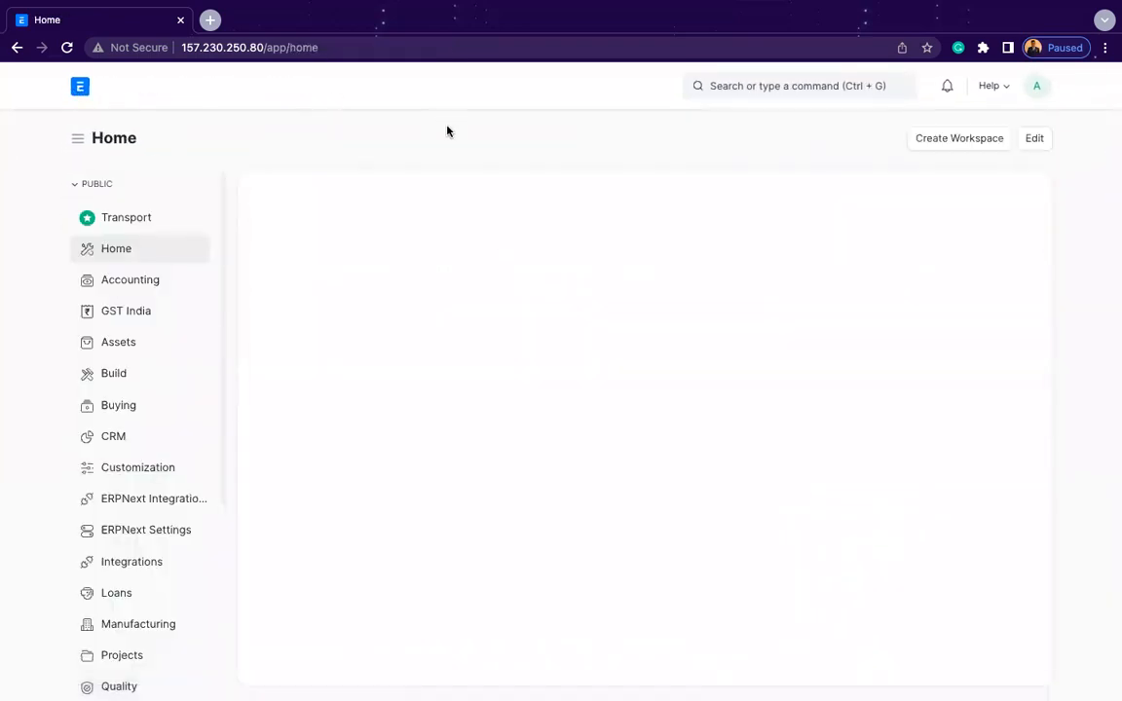
click(130, 279)
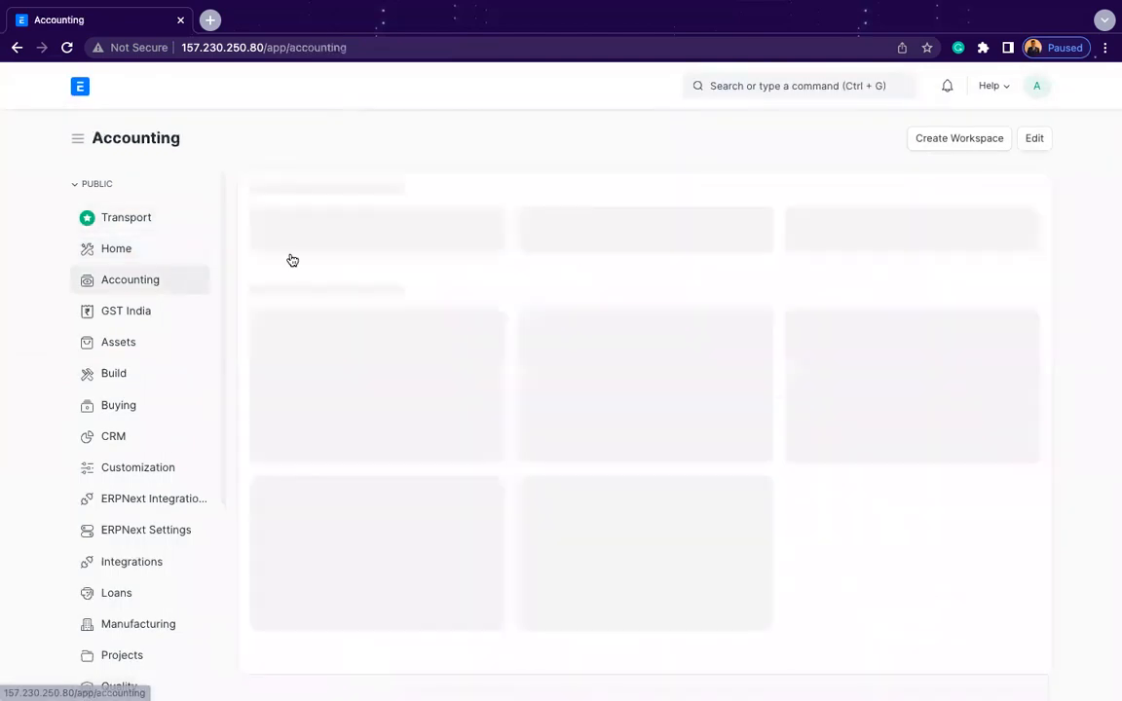
scroll(733, 483, down, 10)
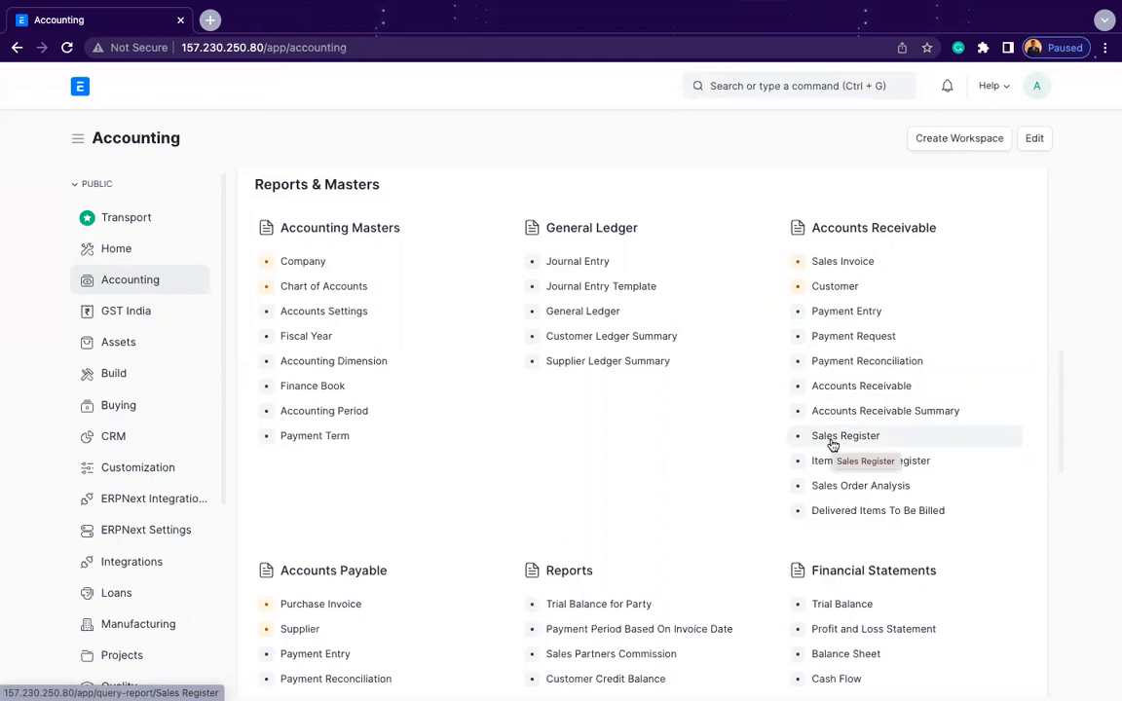
scroll(831, 443, down, 1)
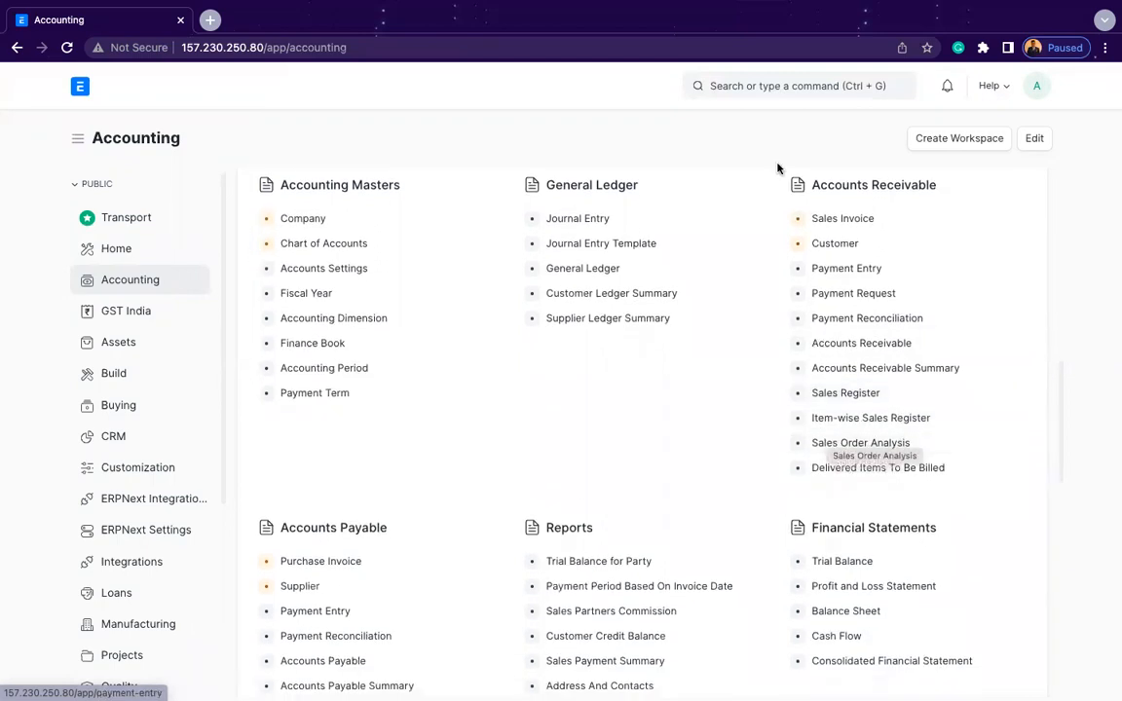
scroll(759, 458, down, 2)
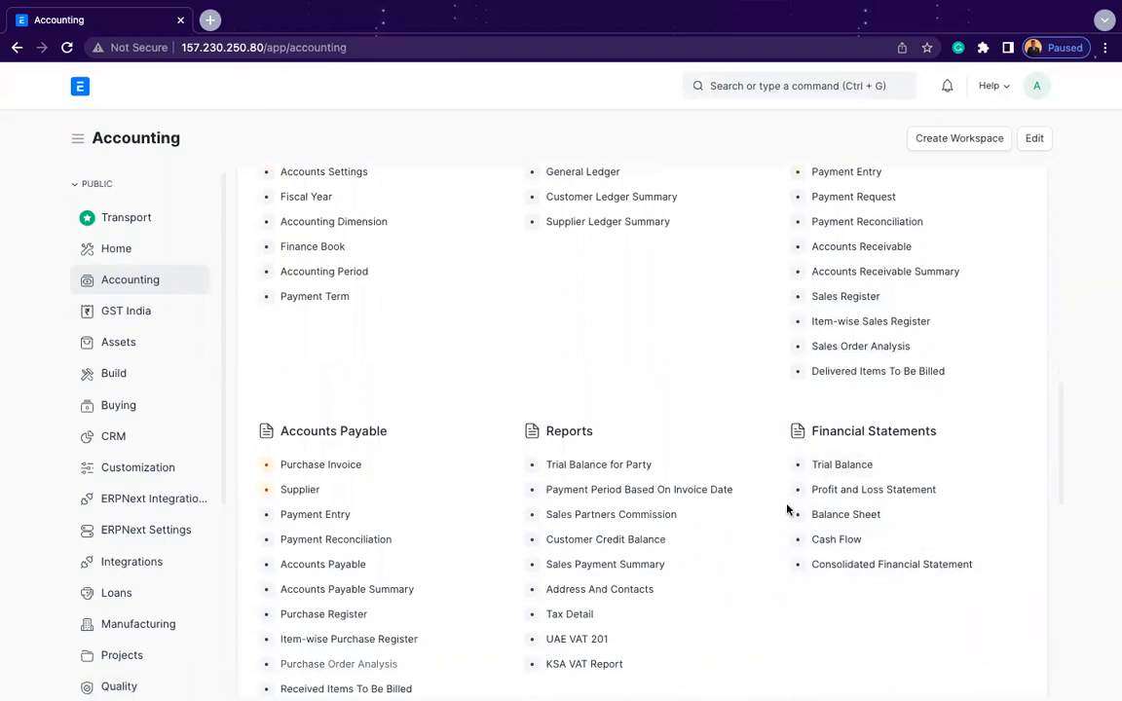
scroll(715, 301, up, 8)
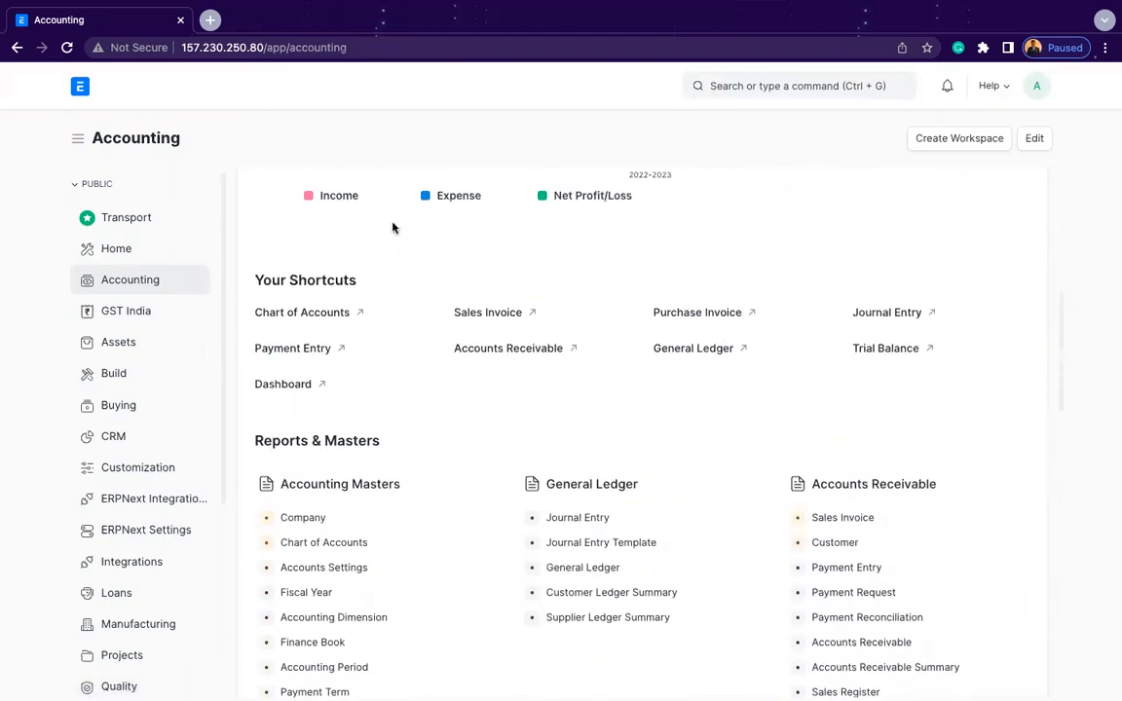
Go from the Transport workspace to the sales order list through a Customer 3 order, and display the list as a report
click(140, 215)
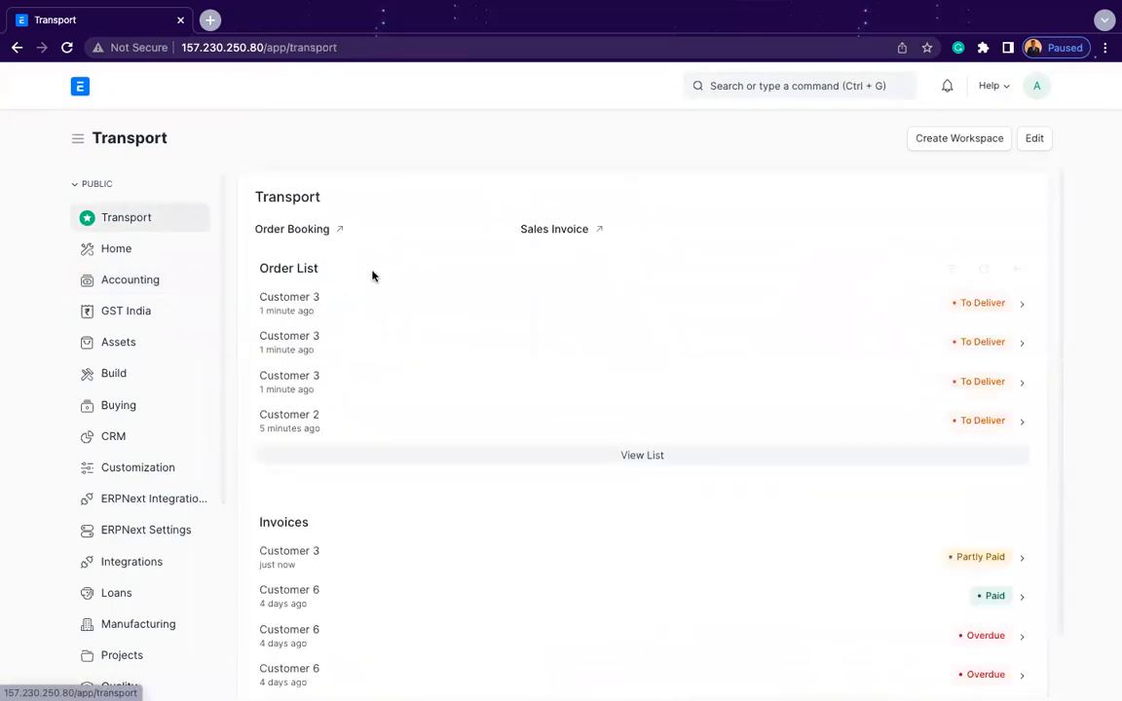
click(300, 312)
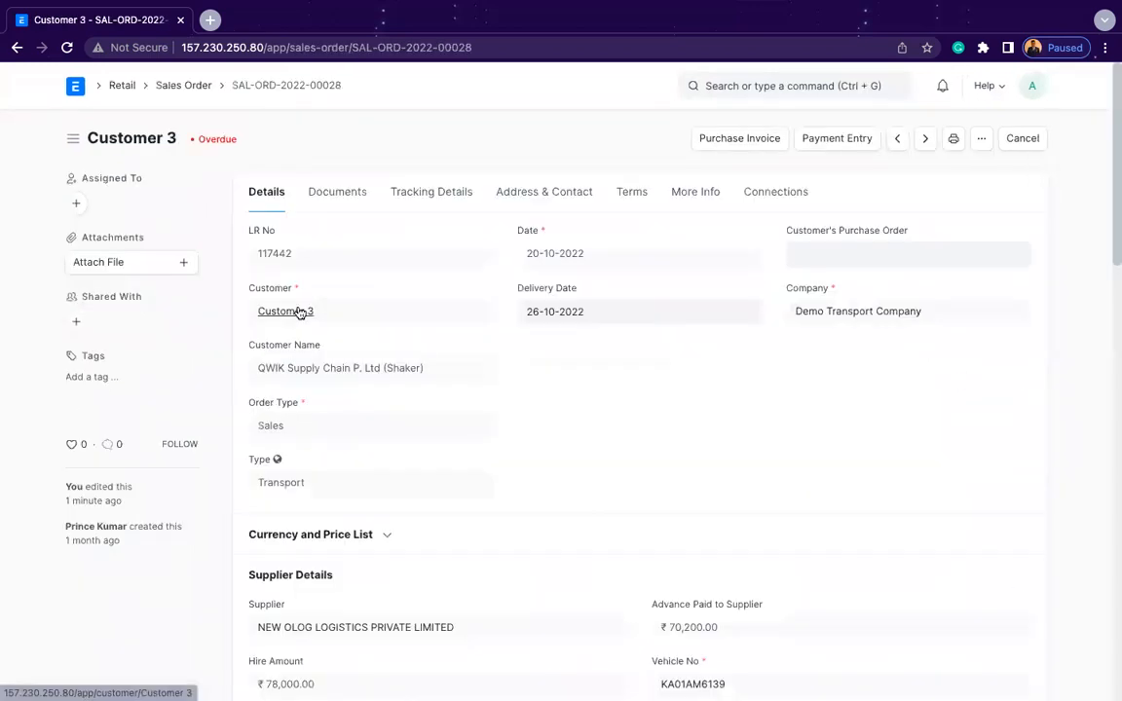
click(168, 85)
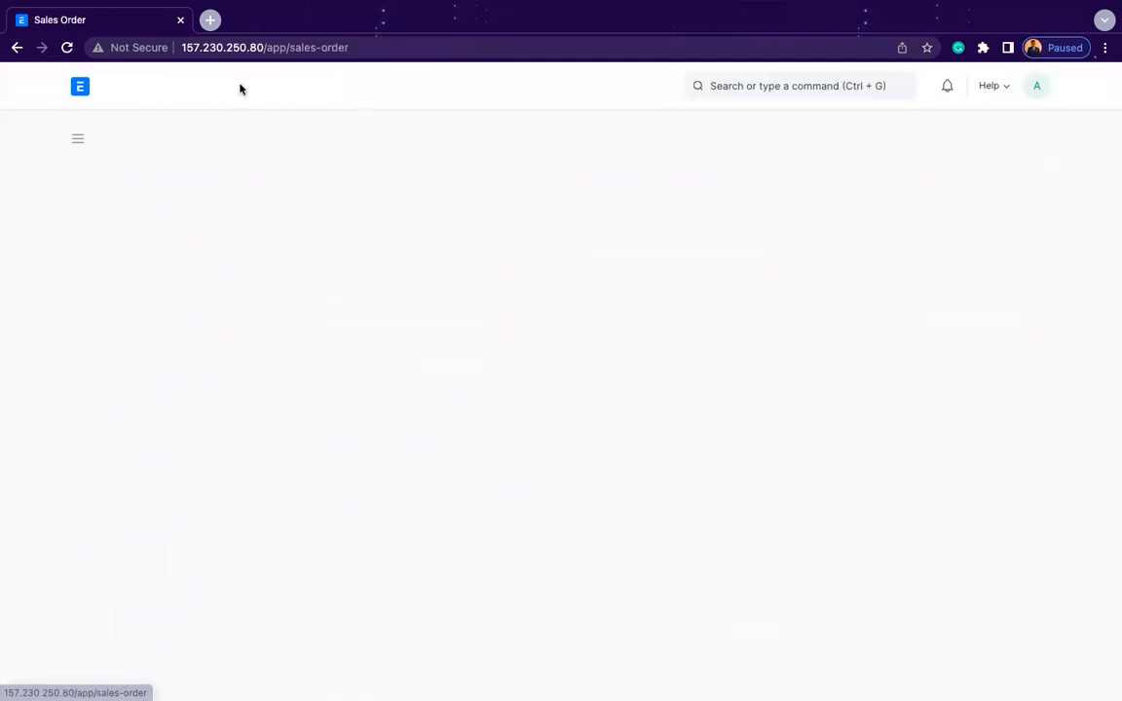
click(822, 142)
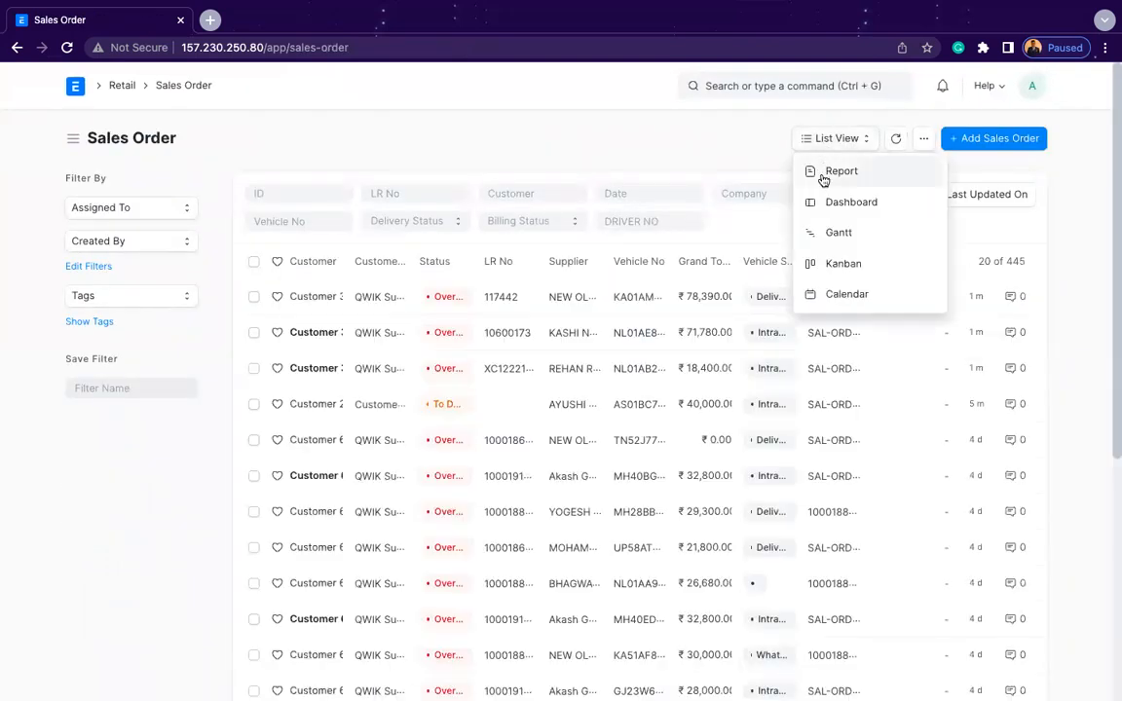
click(823, 175)
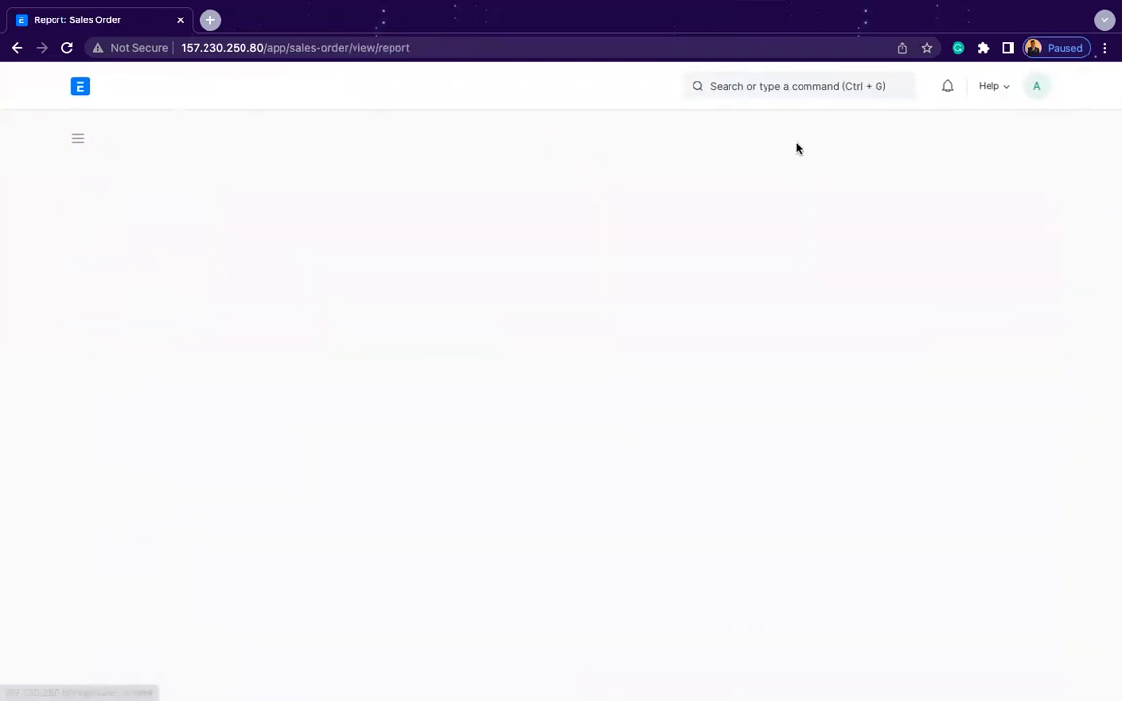
Add the Shipment Date and Project columns to the sales order report and view them
click(922, 138)
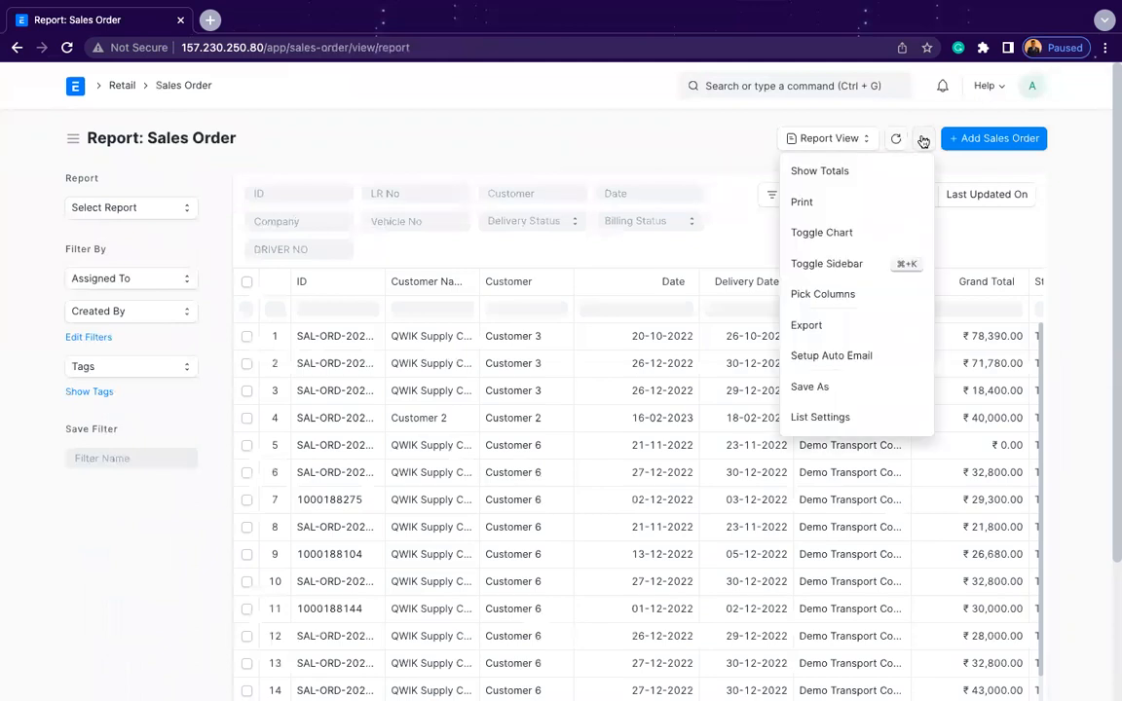
click(827, 301)
scroll(584, 302, down, 1)
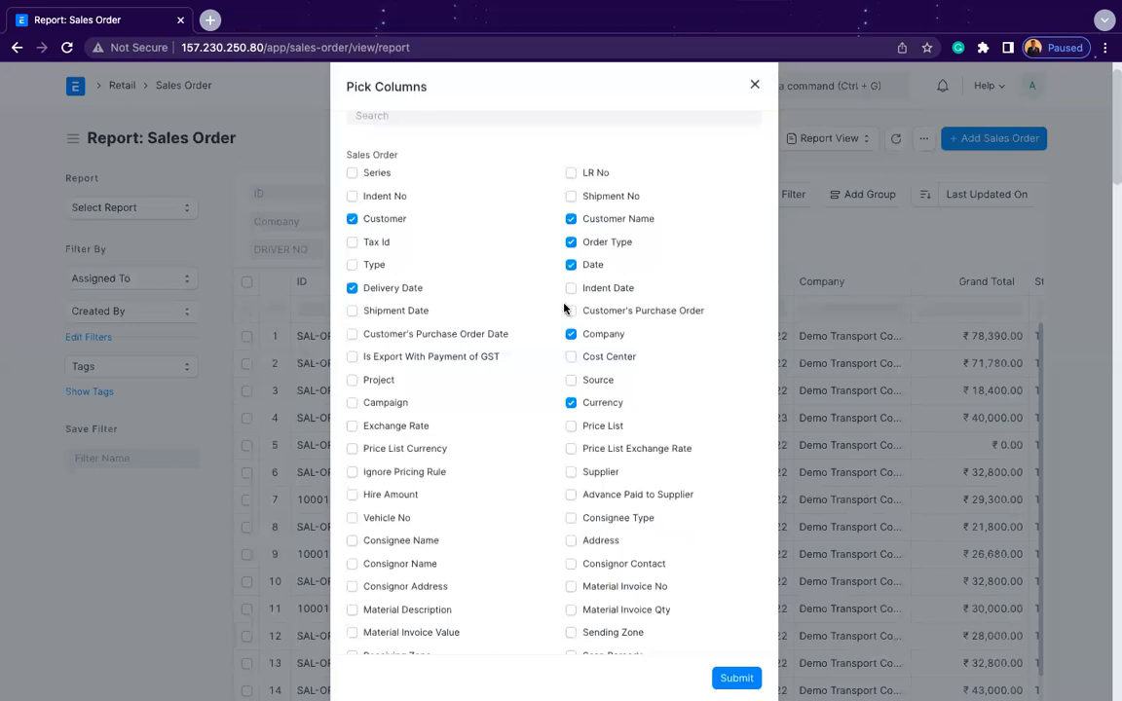
click(351, 311)
click(352, 381)
click(738, 678)
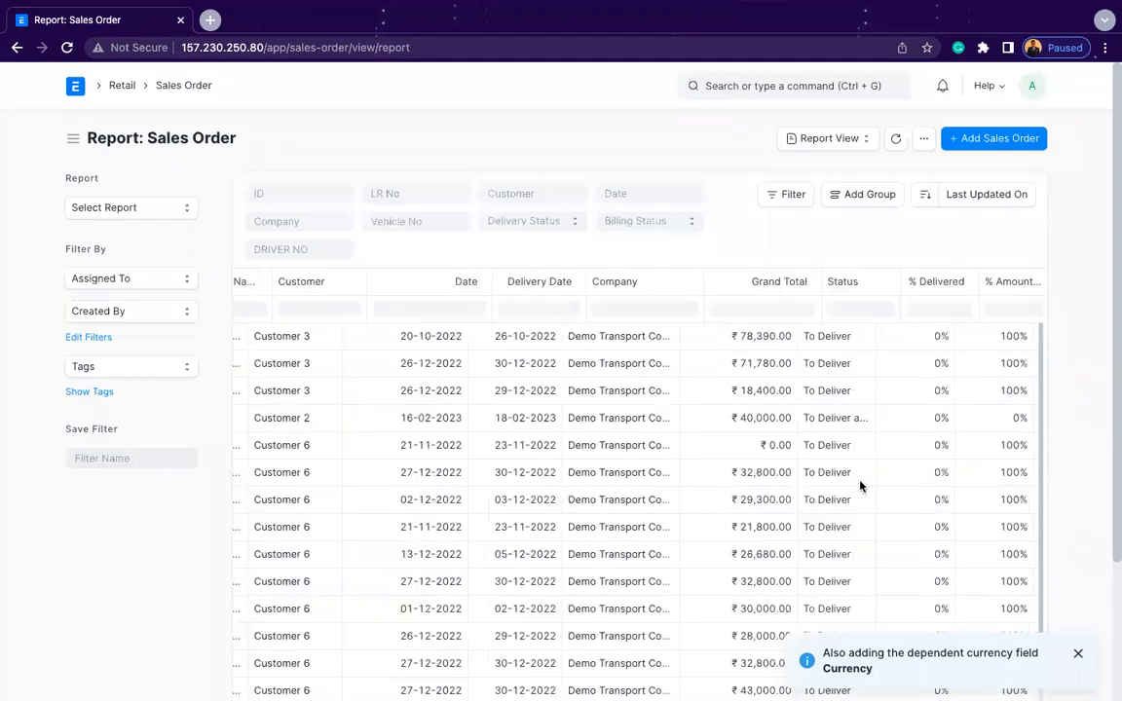
scroll(860, 484, right, 5)
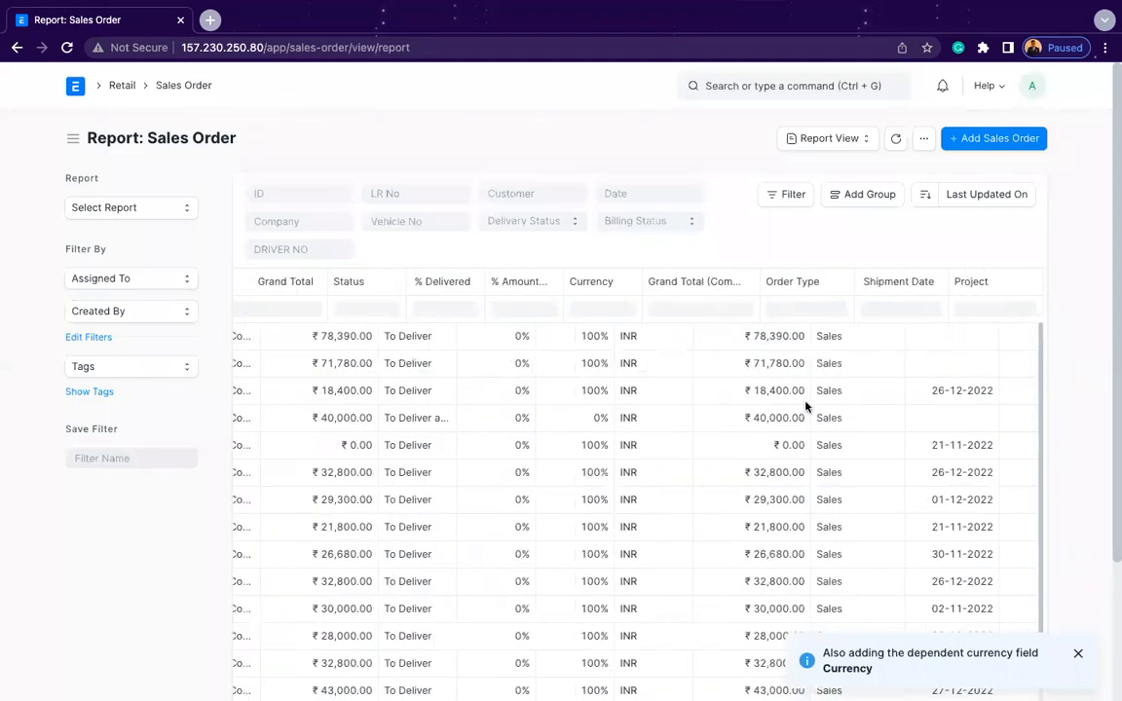
Browse the saved sales order reports and open the Vehicle Register report
scroll(854, 359, left, 8)
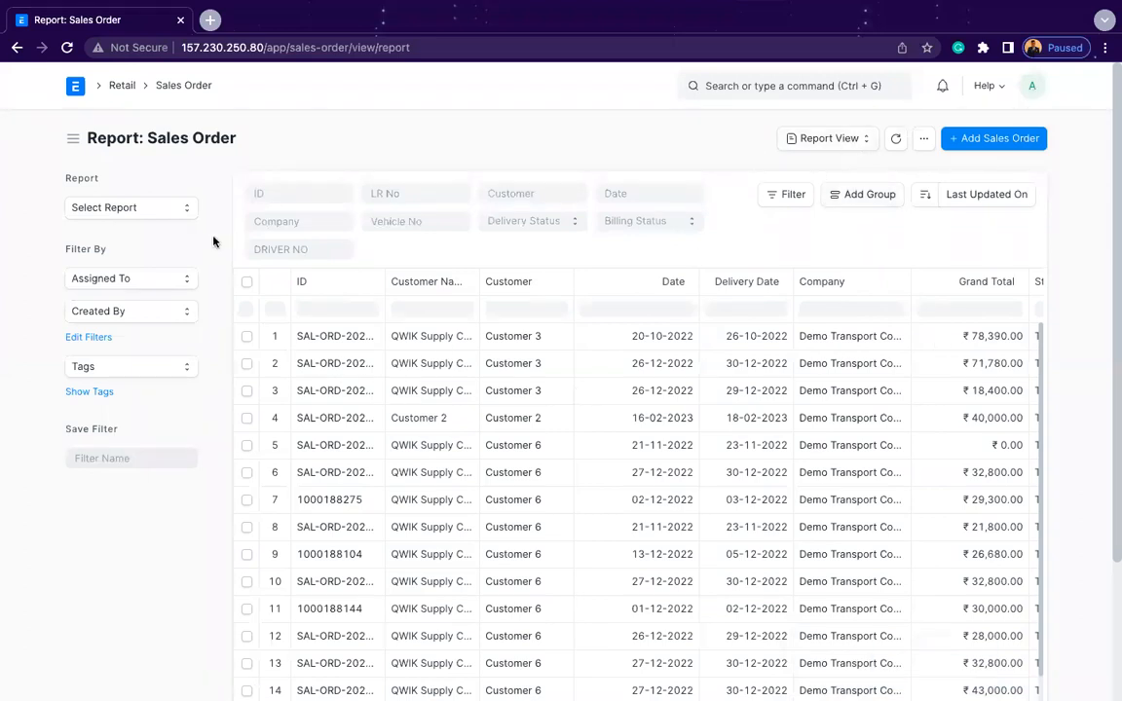
click(152, 208)
scroll(154, 337, down, 2)
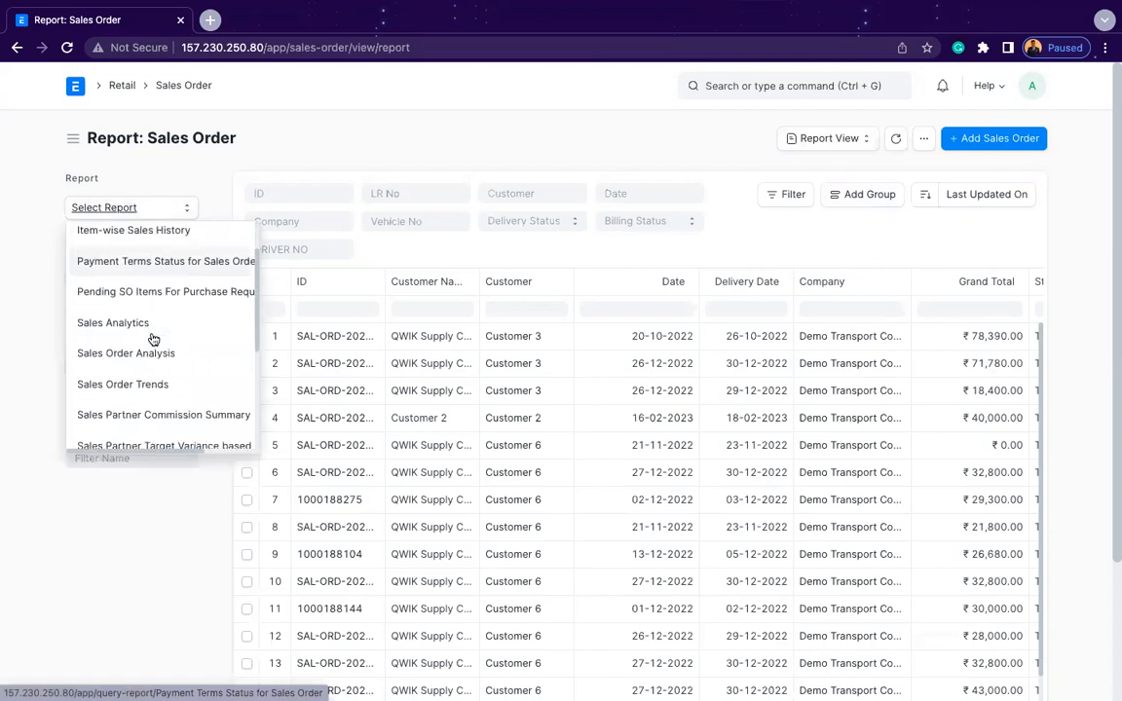
scroll(152, 338, down, 4)
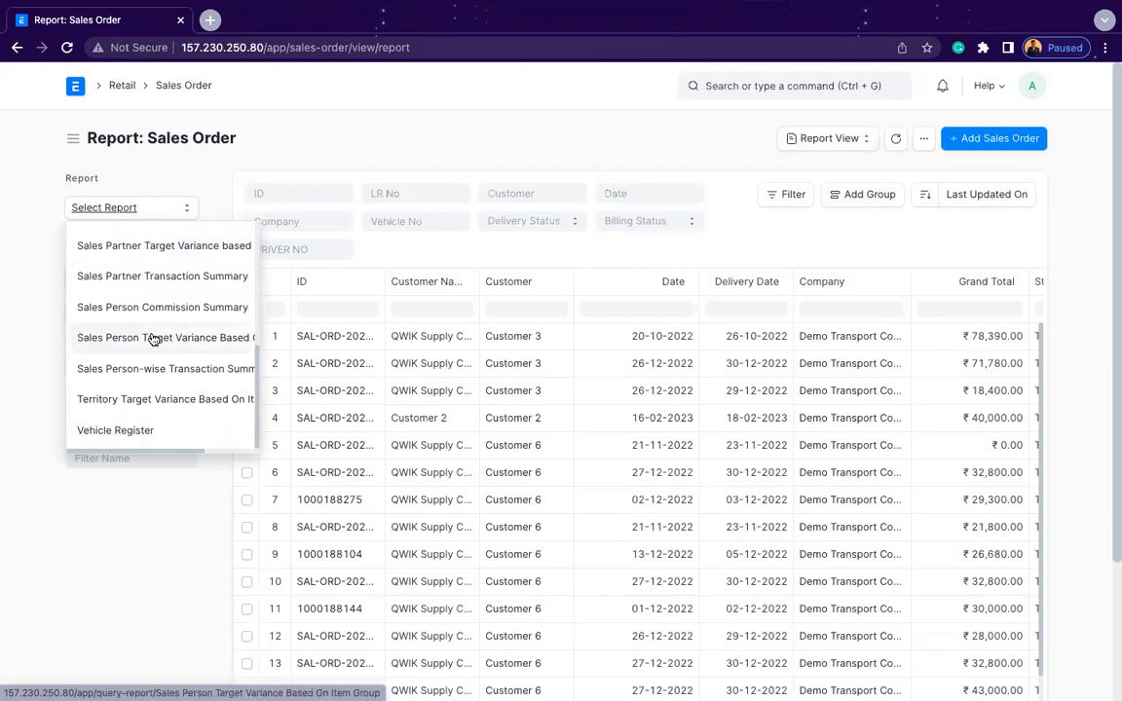
scroll(152, 338, down, 2)
scroll(152, 338, up, 4)
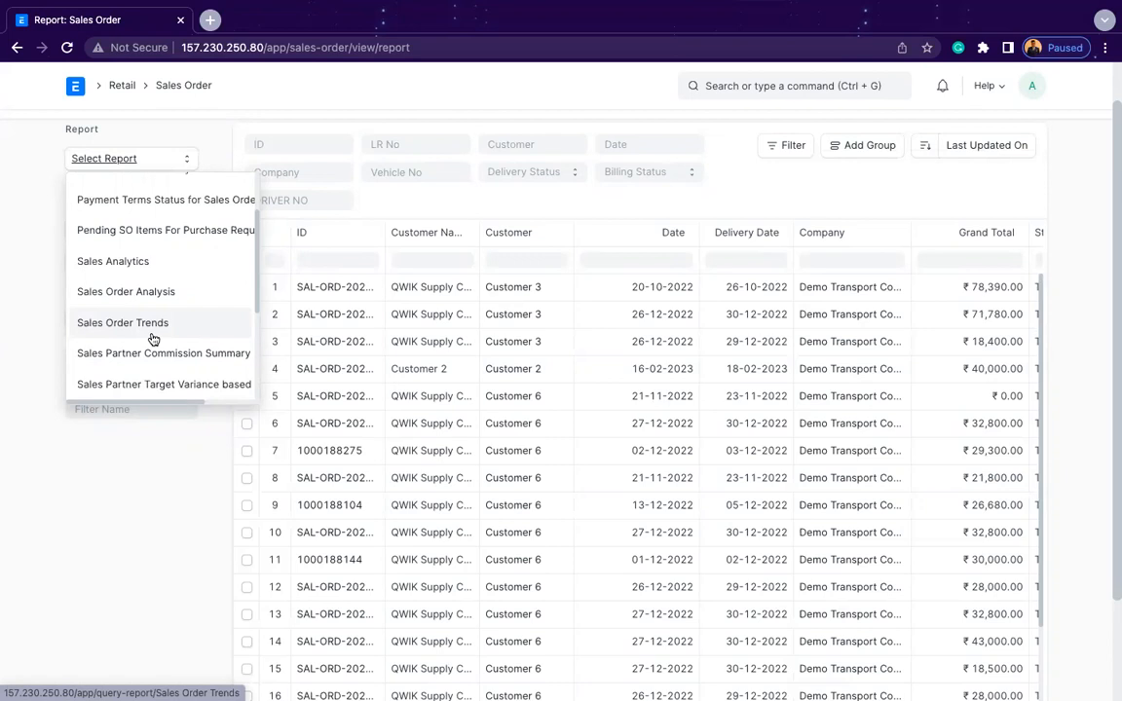
scroll(153, 336, up, 2)
scroll(152, 338, down, 5)
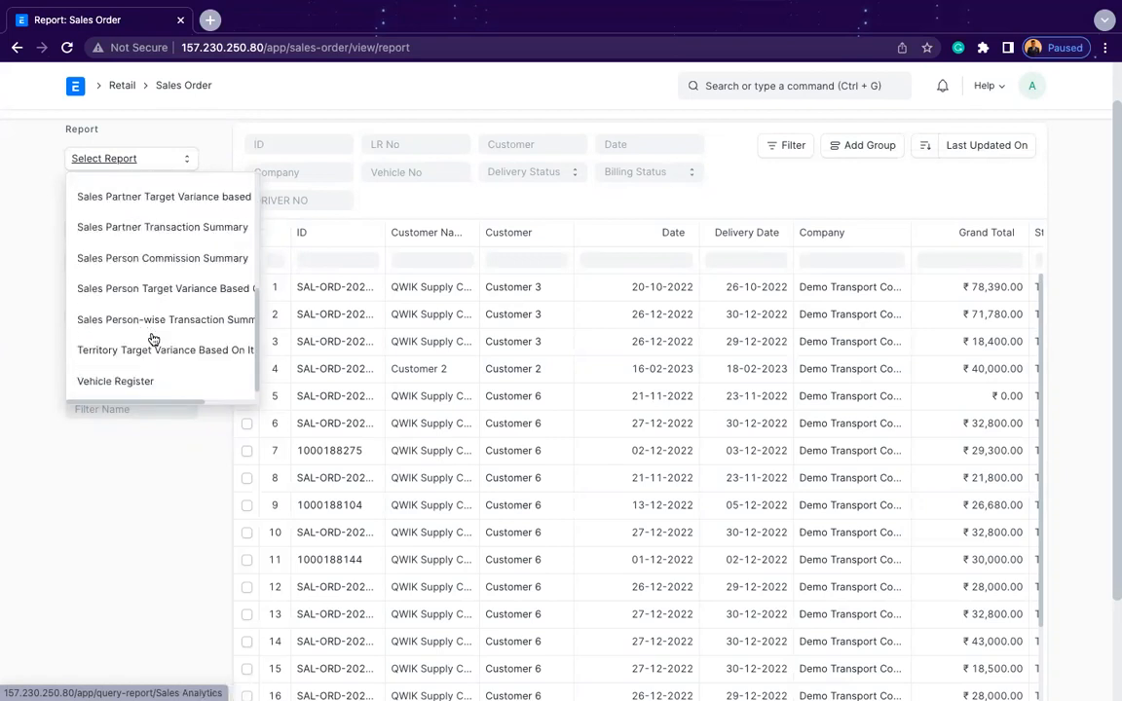
click(146, 395)
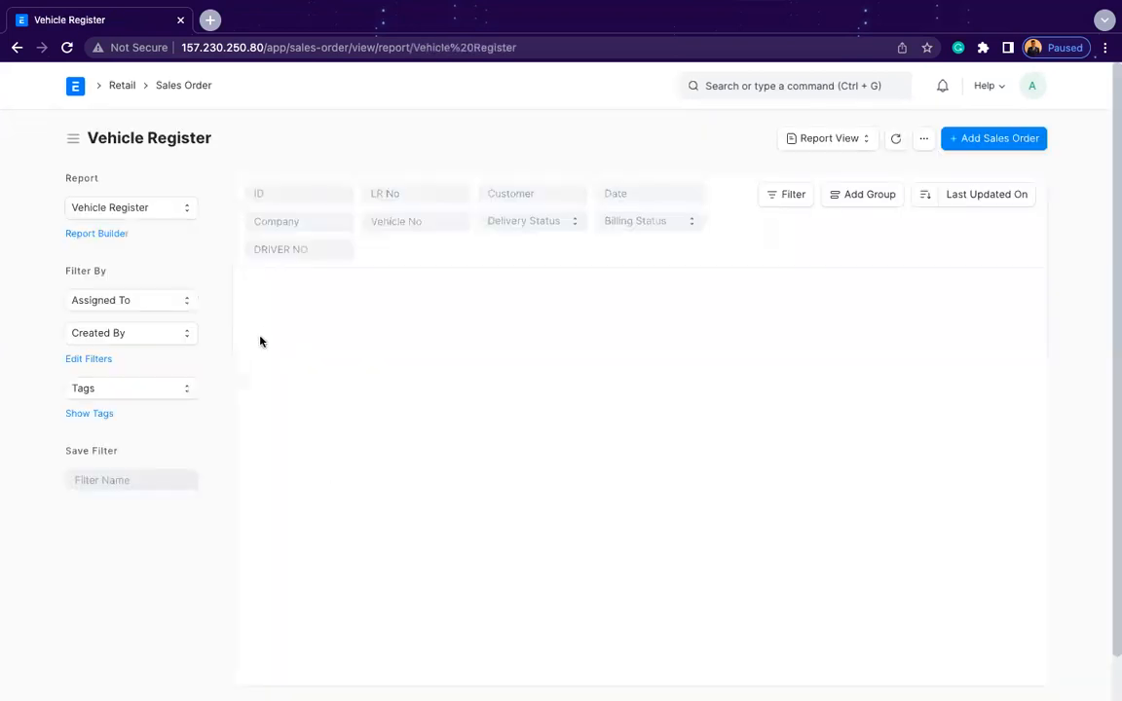
Look through the Vehicle Register's columns, from vehicle and supplier details to hire amount, POD date and TAT, and down its rows
scroll(549, 429, down, 3)
scroll(548, 430, up, 3)
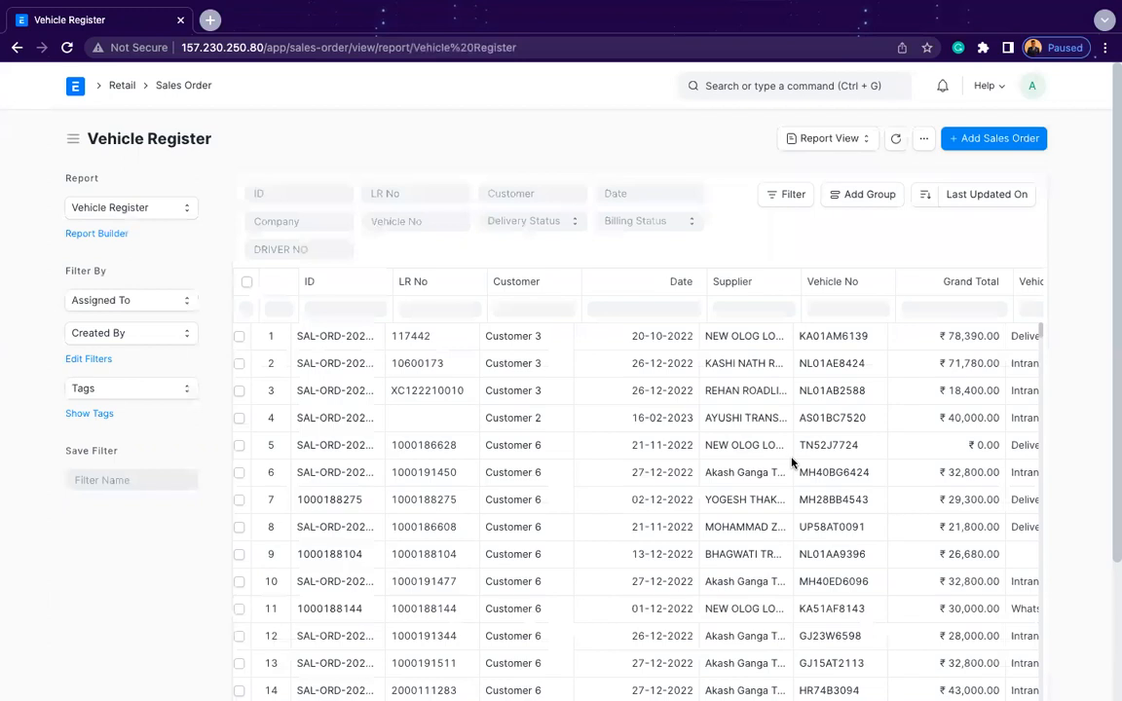
scroll(606, 497, right, 3)
scroll(692, 487, right, 1)
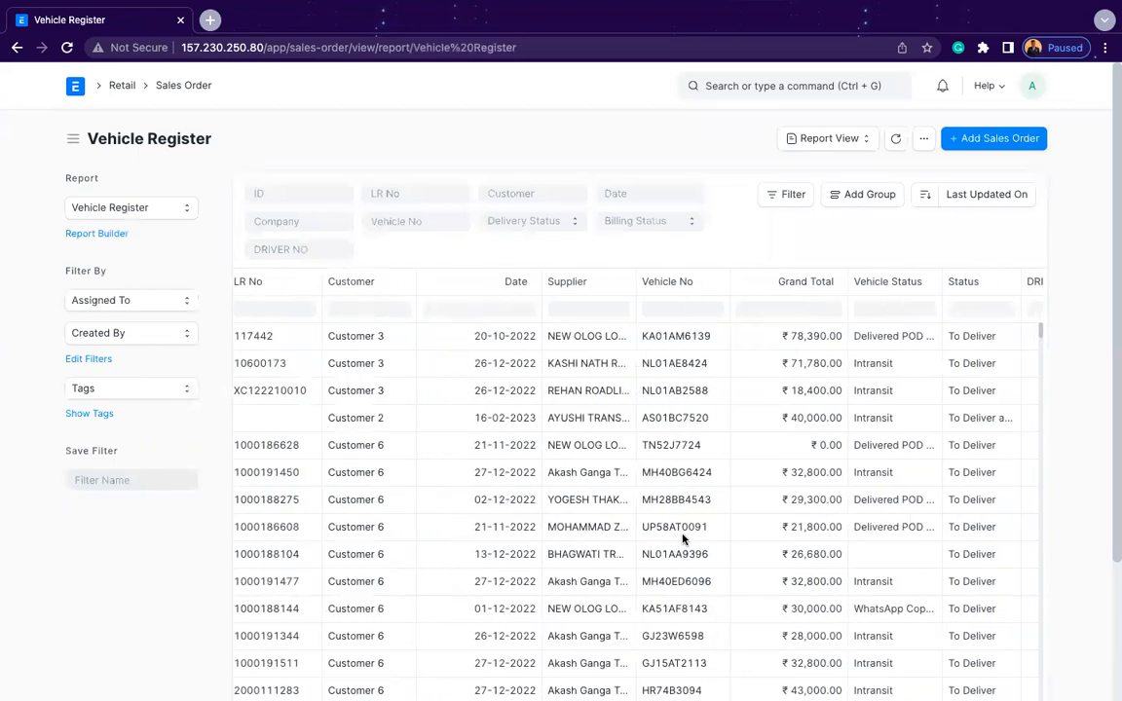
scroll(826, 455, right, 3)
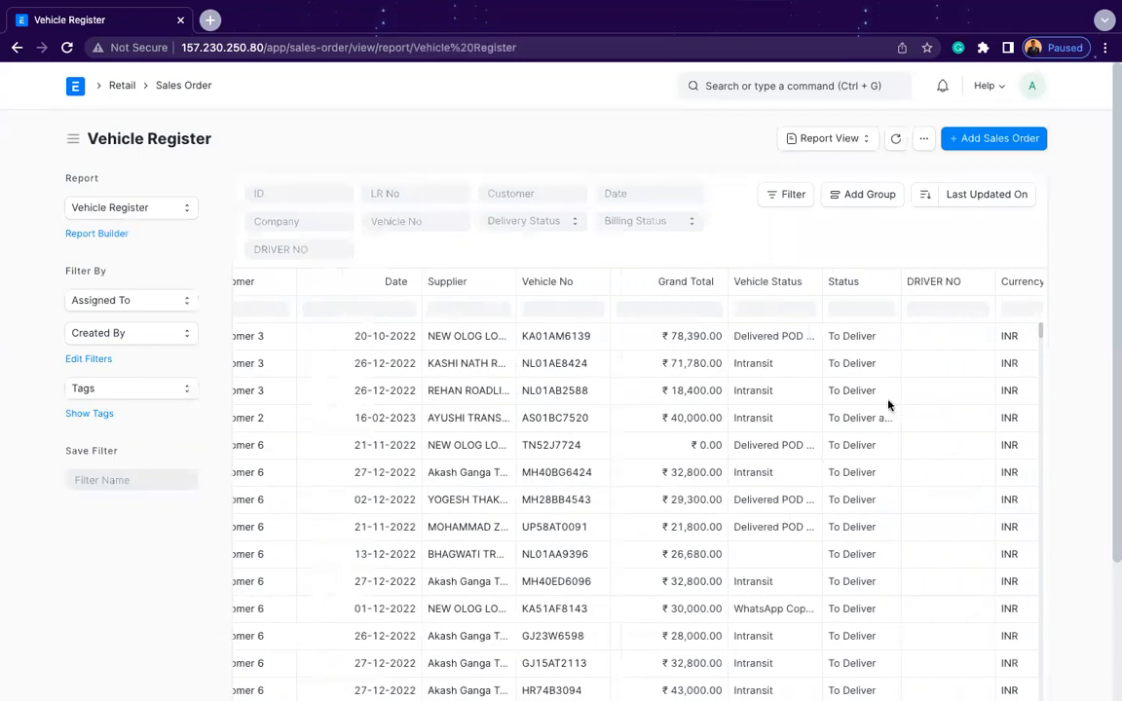
scroll(891, 406, right, 6)
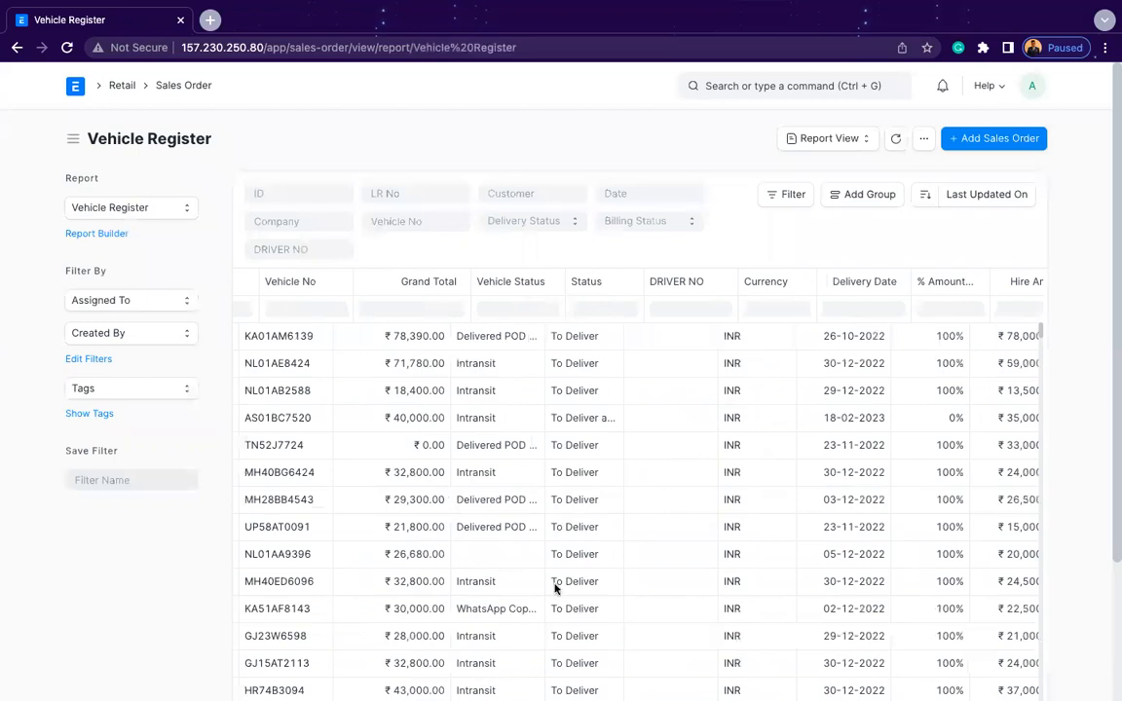
scroll(551, 506, right, 2)
scroll(894, 377, right, 12)
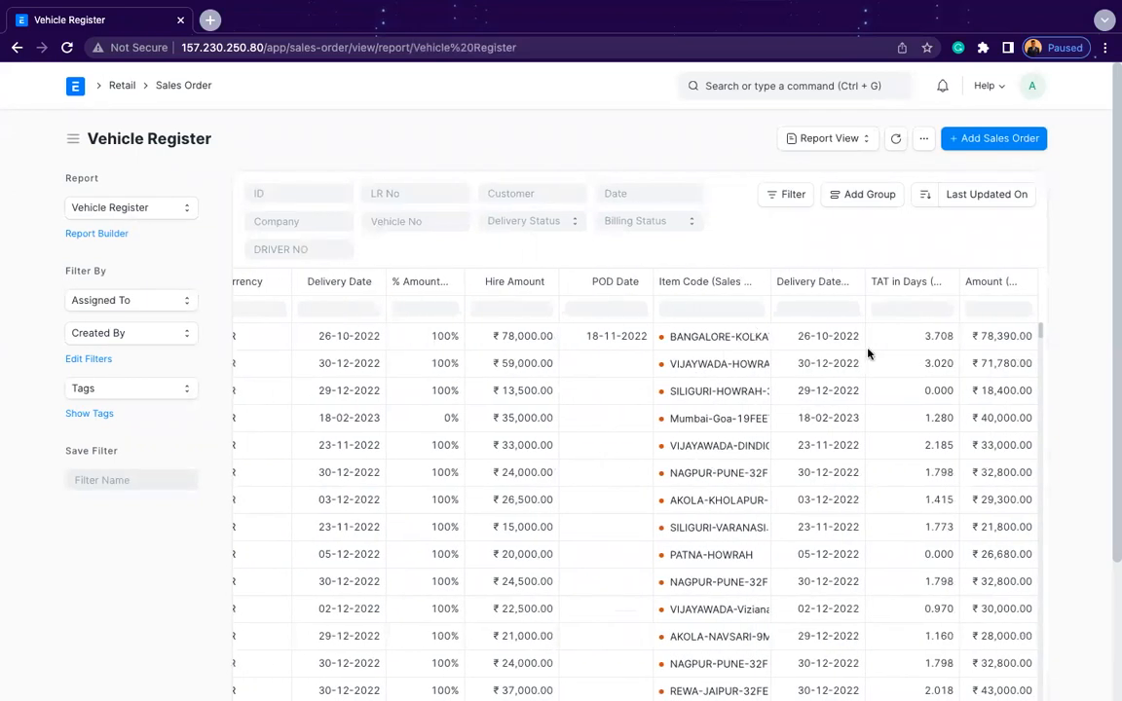
scroll(917, 359, down, 10)
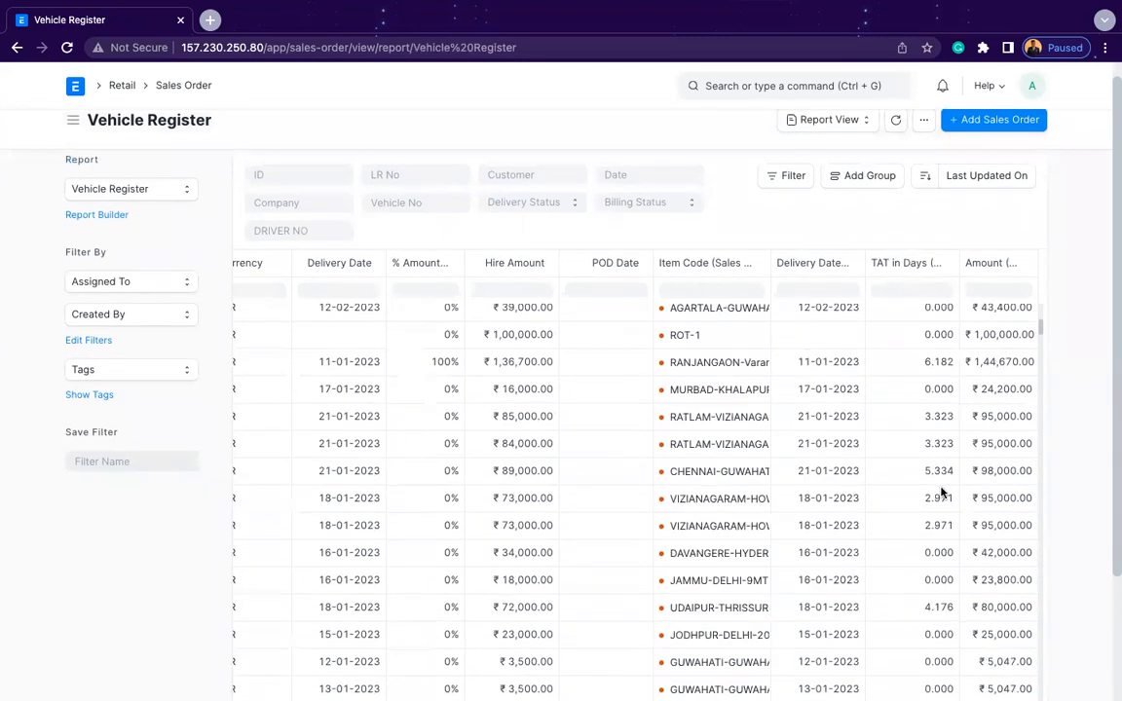
scroll(942, 492, down, 3)
View the Vehicle Register's export options, including the file type choice, and close them without downloading
click(923, 119)
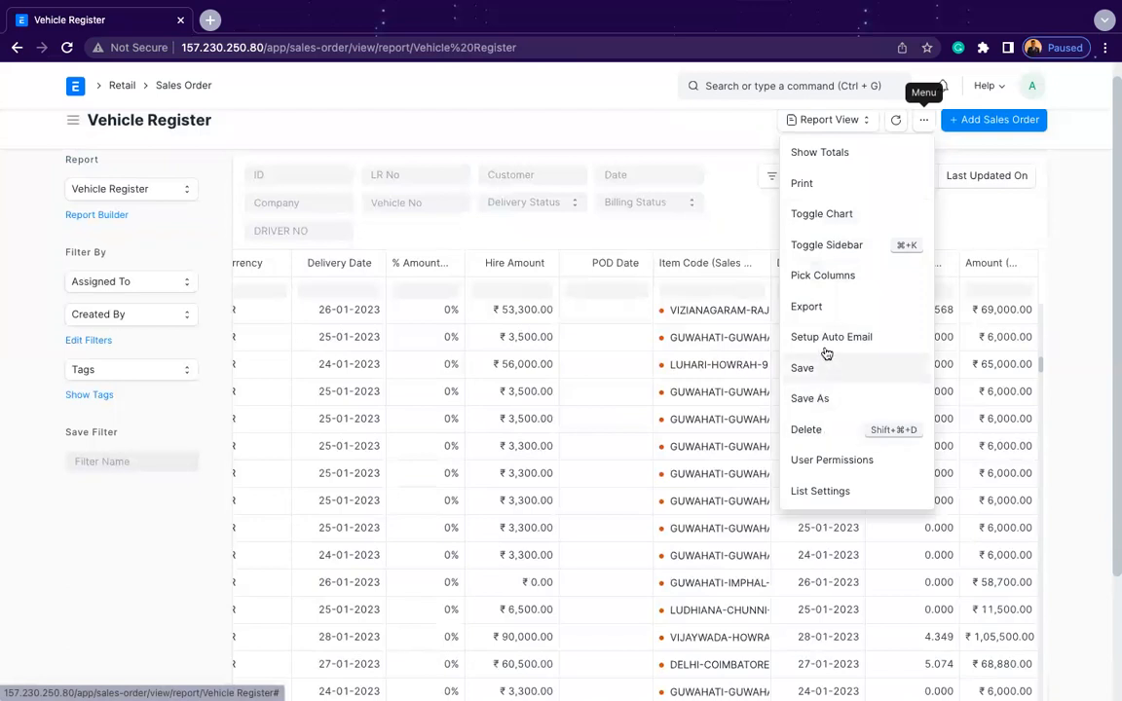
click(829, 307)
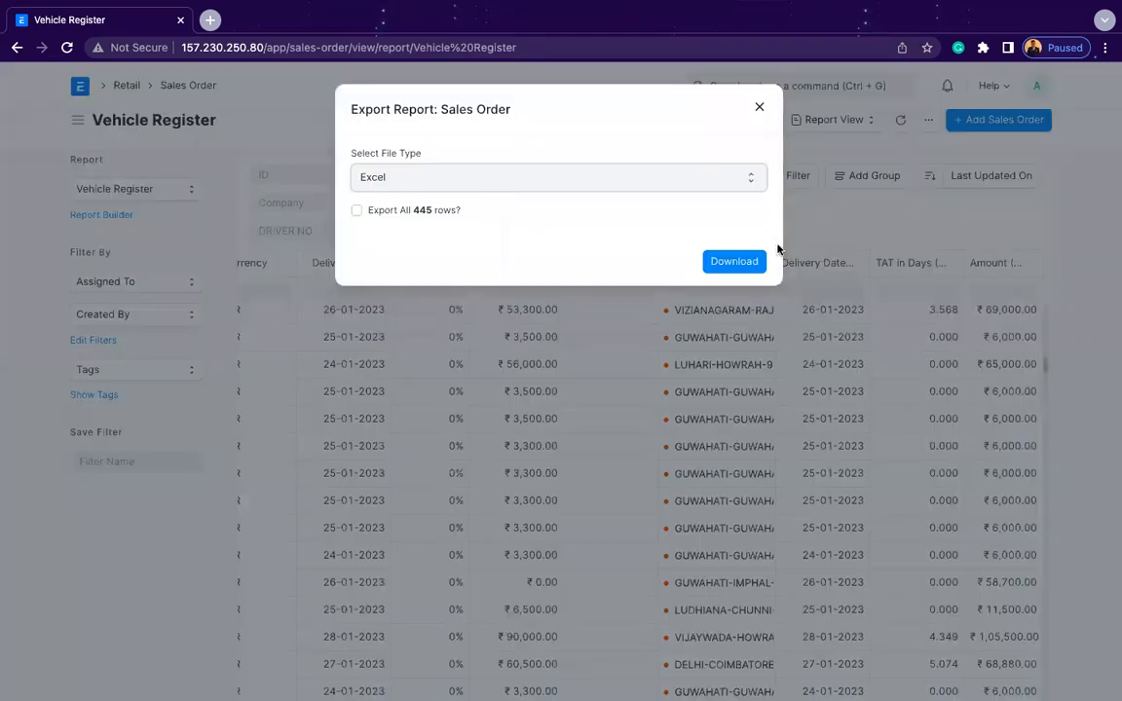
click(664, 184)
click(793, 317)
click(758, 109)
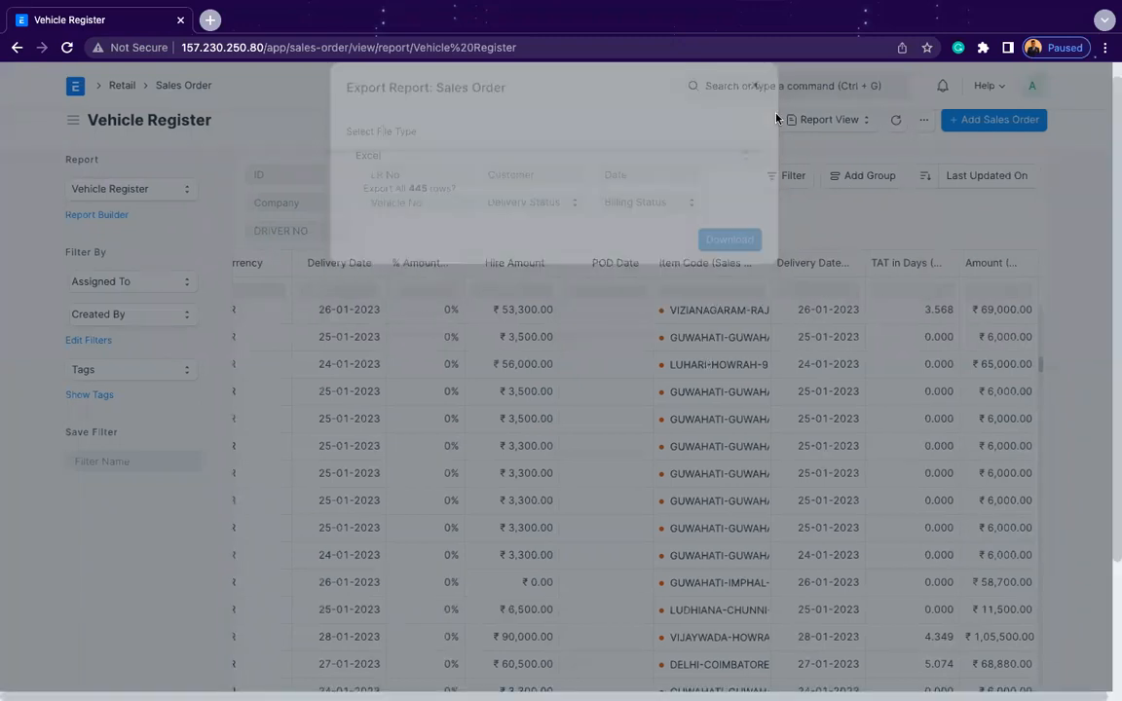
View the Vehicle Register's print settings for letter head and orientation, and close them without printing
click(923, 123)
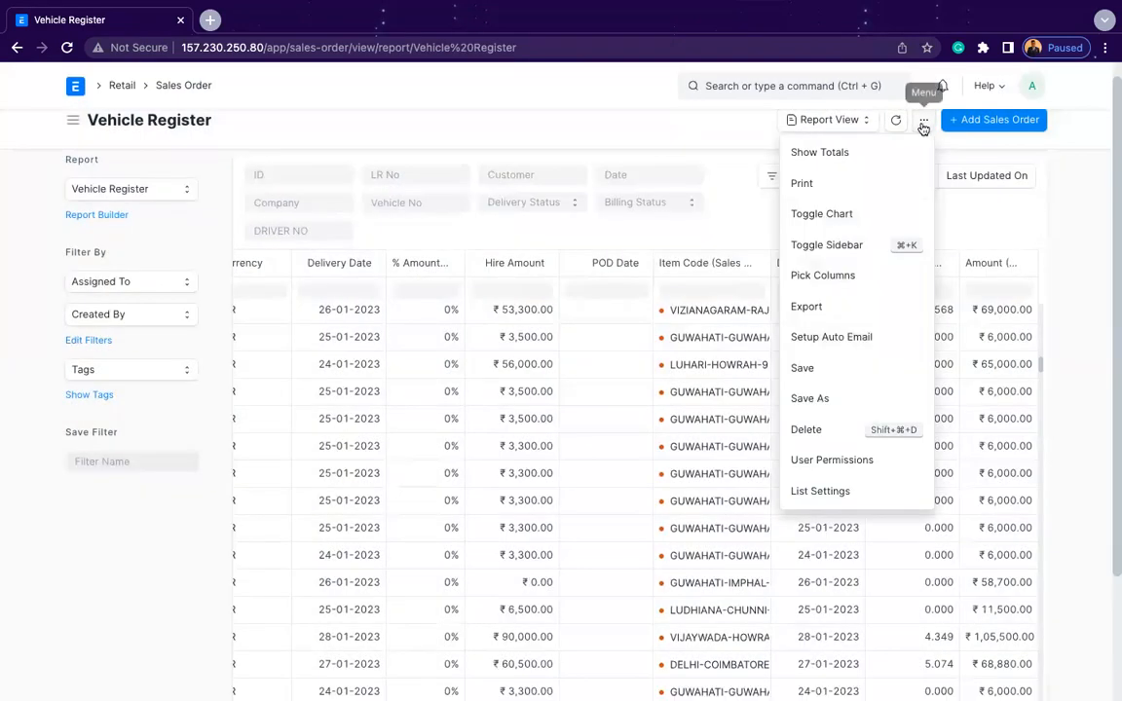
click(829, 182)
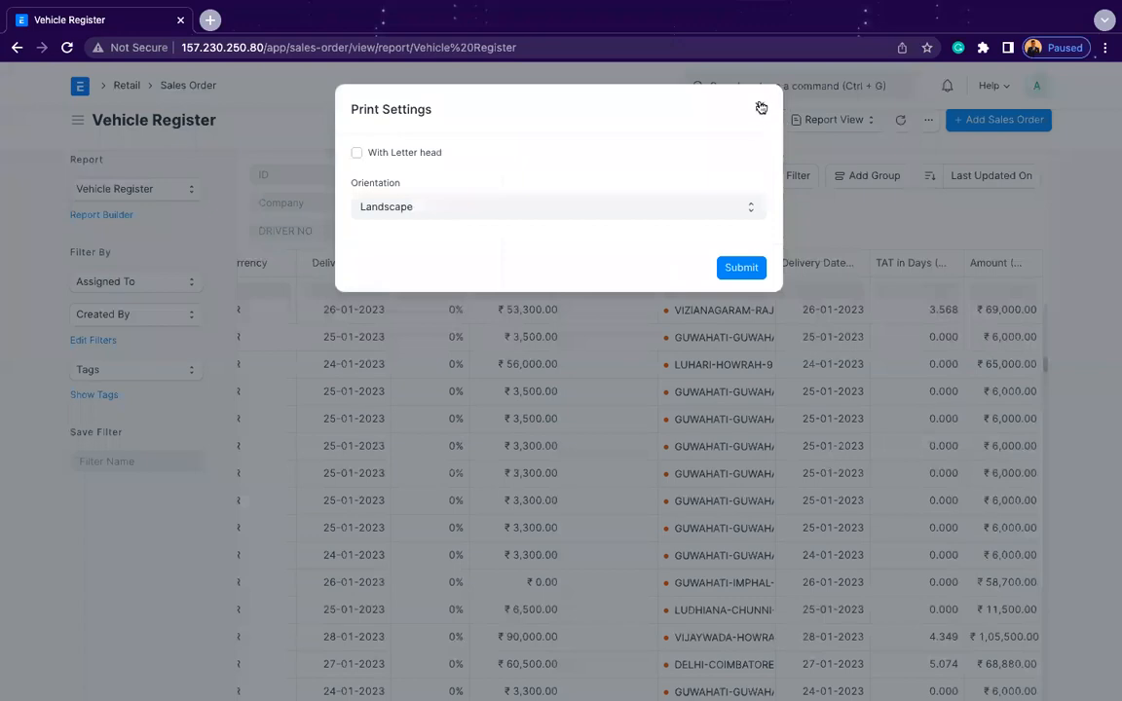
click(758, 110)
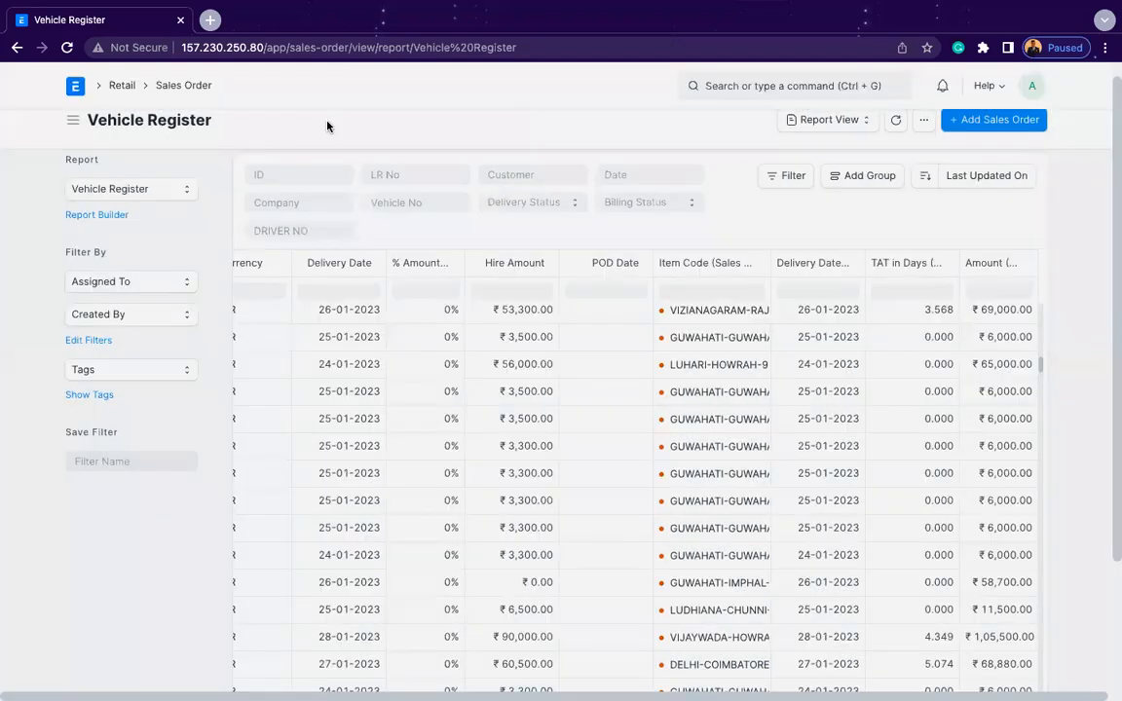